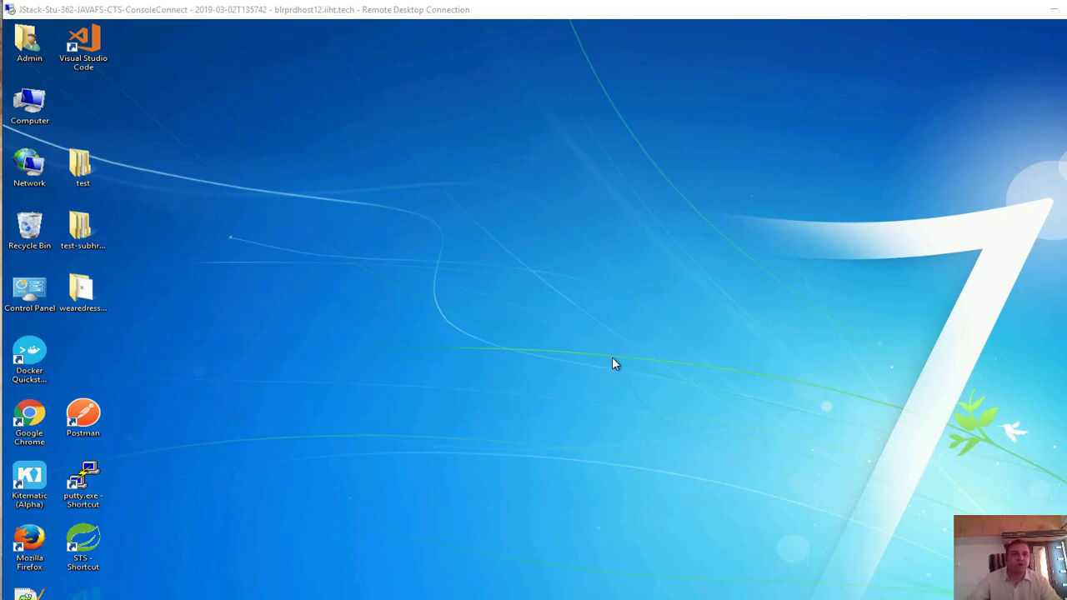
# Load localhost:8080 in a new Chrome tab, which fails with ERR_CONNECTION_REFUSED
pyautogui.click(200, 599)
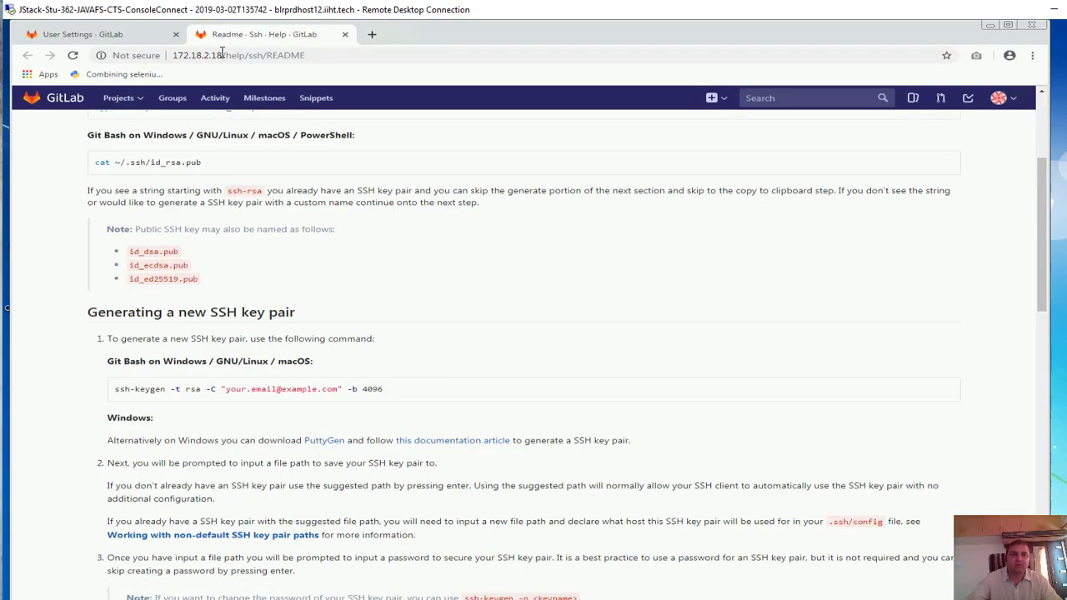
pyautogui.click(371, 37)
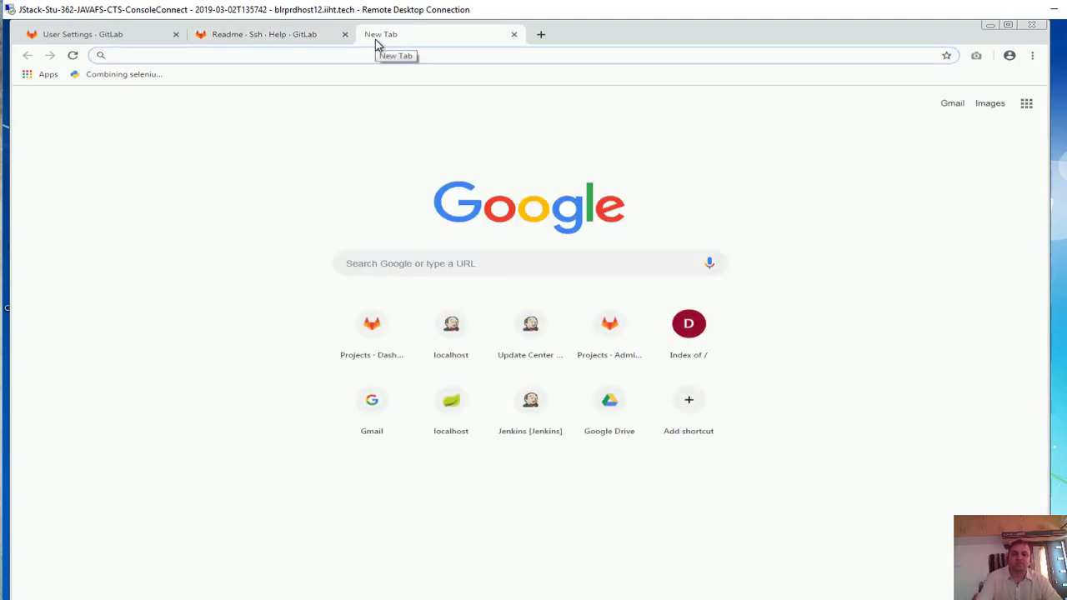
pyautogui.write('lo')
pyautogui.press('Return')
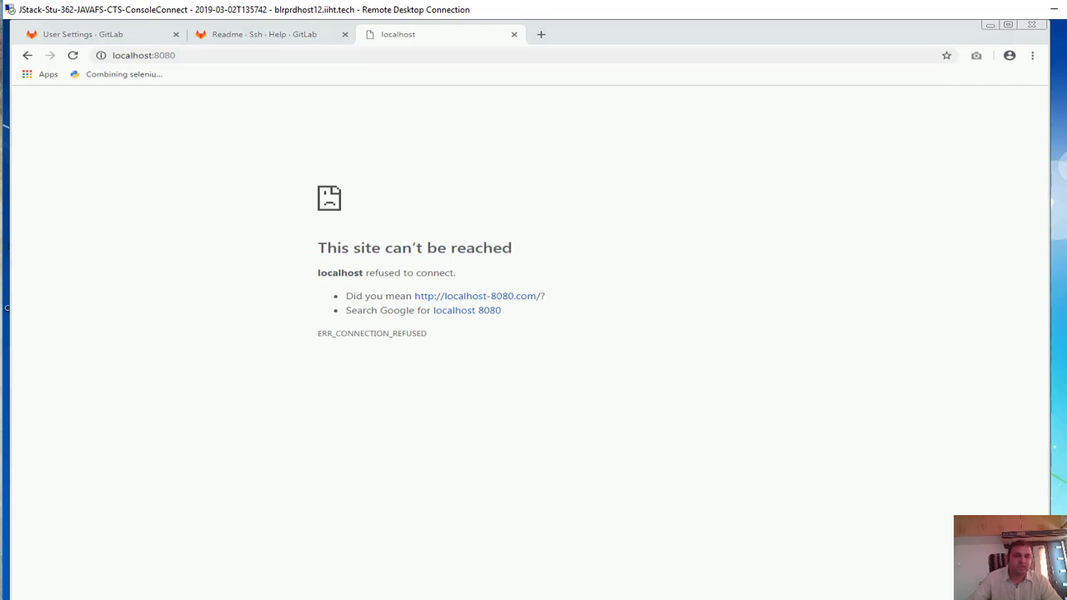
pyautogui.hotkey('alt', 'Tab')
# Open C:\Jenkins in Explorer and select the jenkins.war file
pyautogui.click(375, 123)
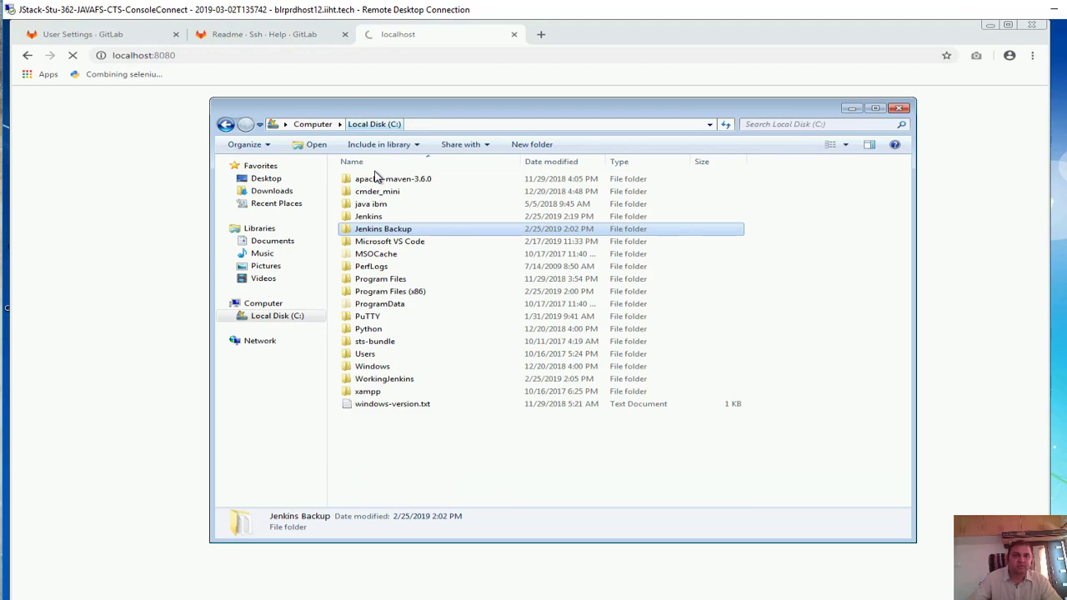
pyautogui.doubleClick(382, 216)
pyautogui.scroll(-3, 469, 402)
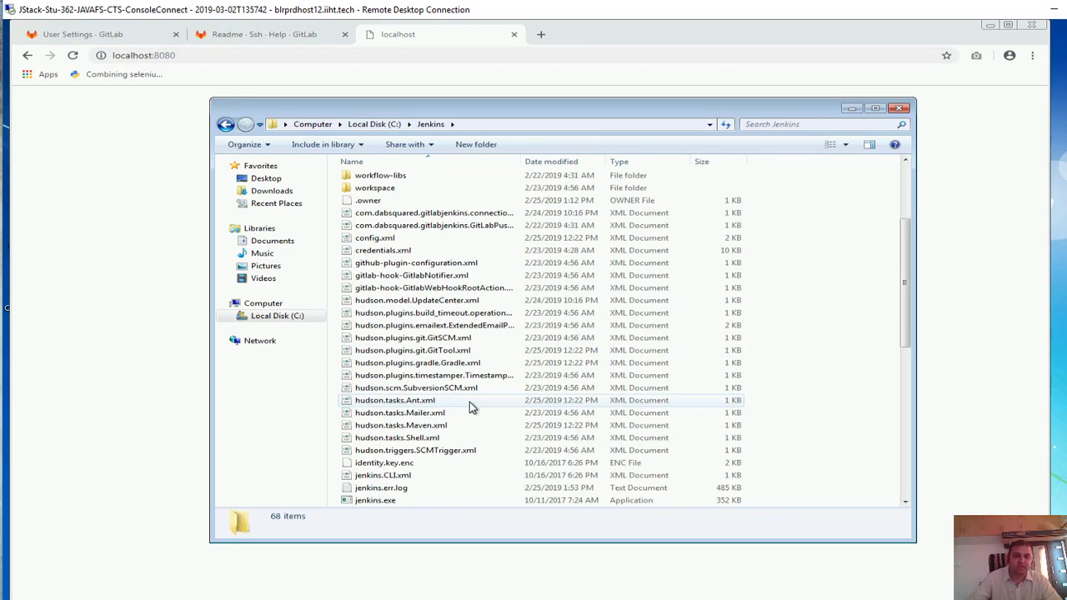
pyautogui.click(469, 402)
pyautogui.press('j')
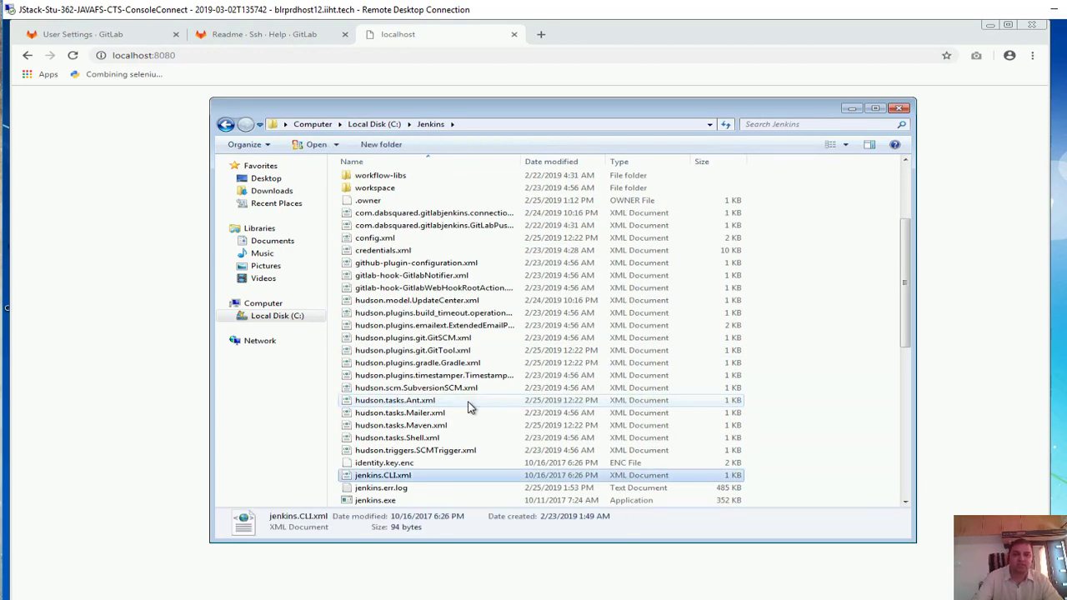
pyautogui.press('Down')
pyautogui.press('Down')
pyautogui.press('Down')
pyautogui.press('Down')
pyautogui.press('Down')
pyautogui.press('Down')
pyautogui.press('Down')
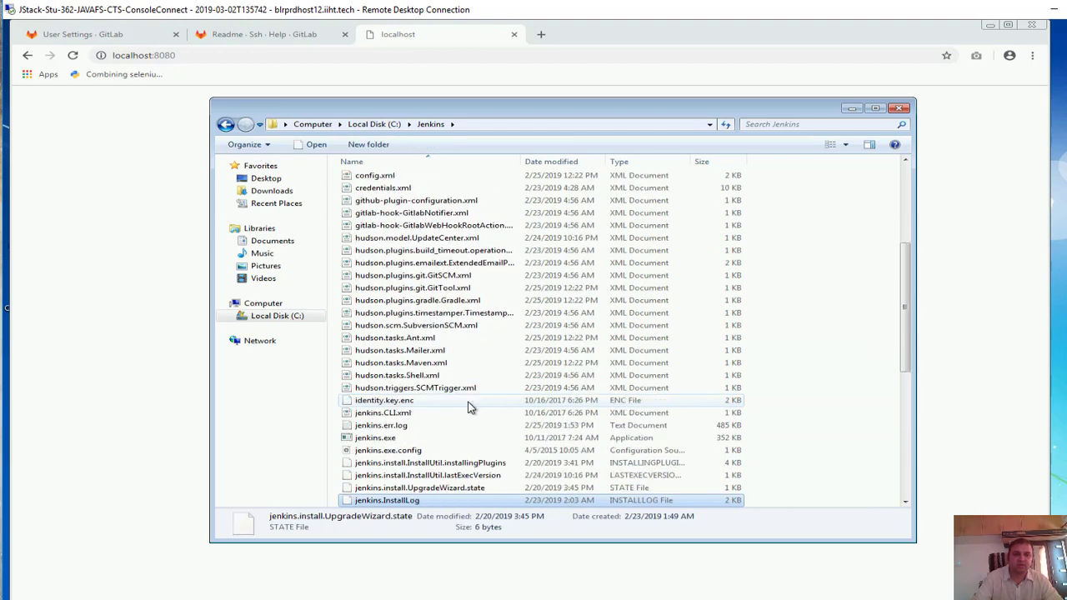
pyautogui.press('Down')
pyautogui.press('Down')
pyautogui.press('Down')
pyautogui.press('Down')
pyautogui.press('Down')
pyautogui.press('Down')
pyautogui.press('Down')
pyautogui.press('Down')
pyautogui.press('Down')
pyautogui.press('Down')
pyautogui.press('Down')
pyautogui.press('Down')
pyautogui.press('Down')
pyautogui.press('Down')
pyautogui.press('Down')
pyautogui.press('Down')
pyautogui.press('Down')
pyautogui.press('Down')
pyautogui.press('Down')
pyautogui.press('Down')
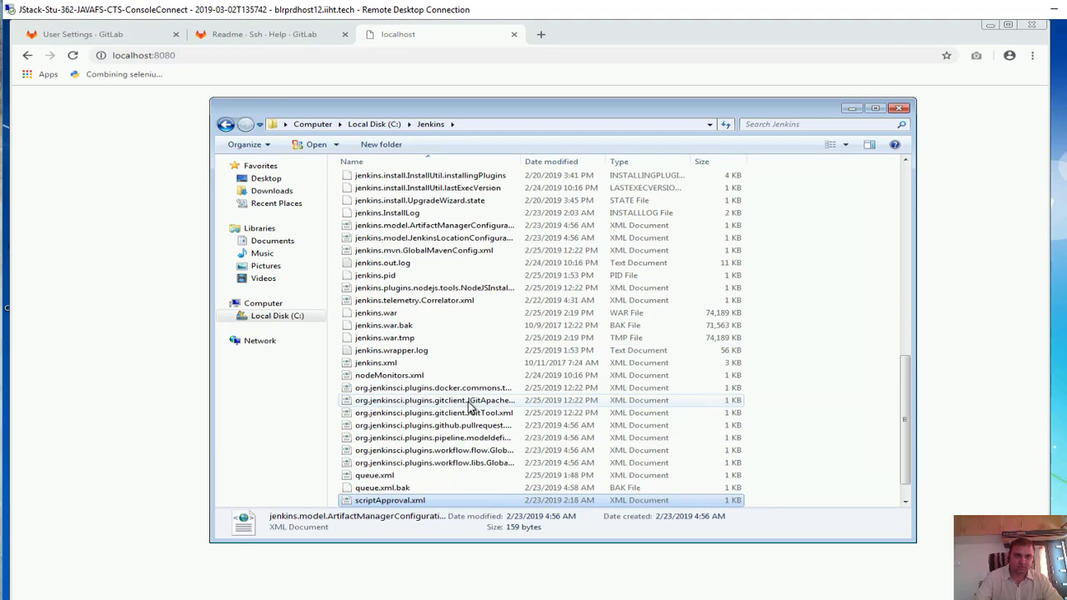
pyautogui.press('Down')
pyautogui.press('Down')
pyautogui.press('Up')
pyautogui.press('Up')
pyautogui.press('Up')
pyautogui.press('Up')
pyautogui.press('Up')
pyautogui.press('Up')
pyautogui.press('Up')
pyautogui.press('Up')
pyautogui.press('Up')
pyautogui.press('Up')
pyautogui.press('Up')
pyautogui.press('Up')
pyautogui.press('Up')
pyautogui.press('Up')
pyautogui.press('Up')
pyautogui.press('Up')
pyautogui.press('Up')
pyautogui.press('Up')
pyautogui.press('Down')
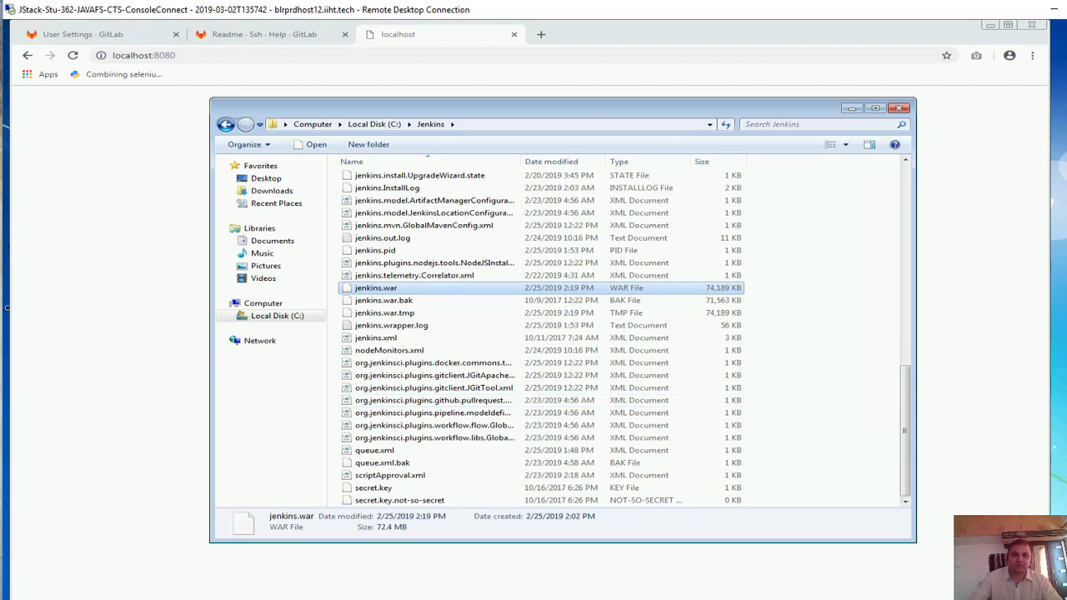
# Switch between the browser, VM portal and remote desktop, returning to the Jenkins folder
pyautogui.hotkey('alt', 'Tab')
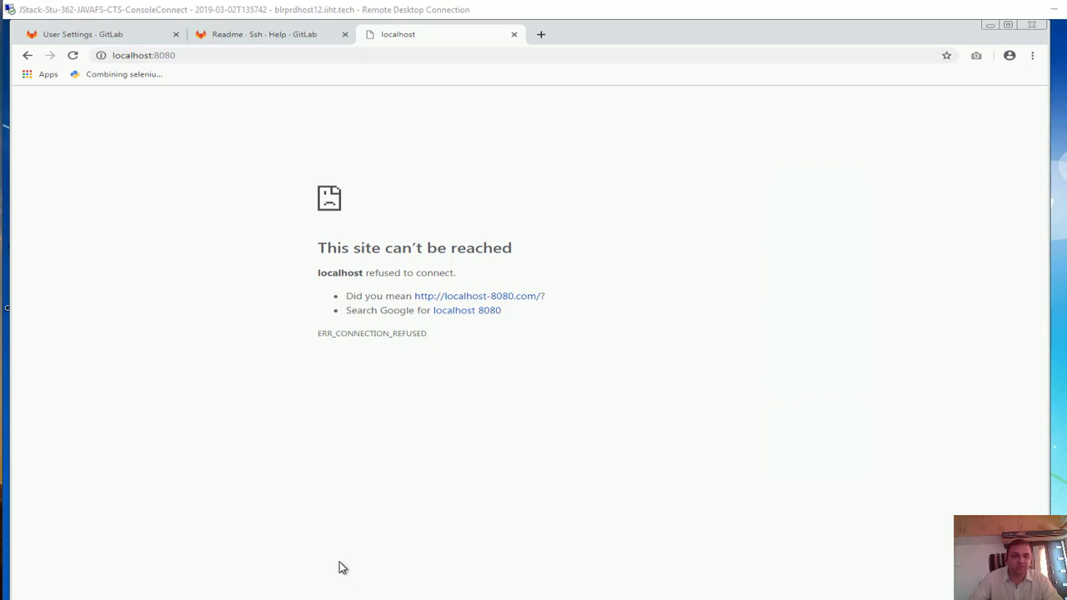
pyautogui.hotkey('alt', 'Tab')
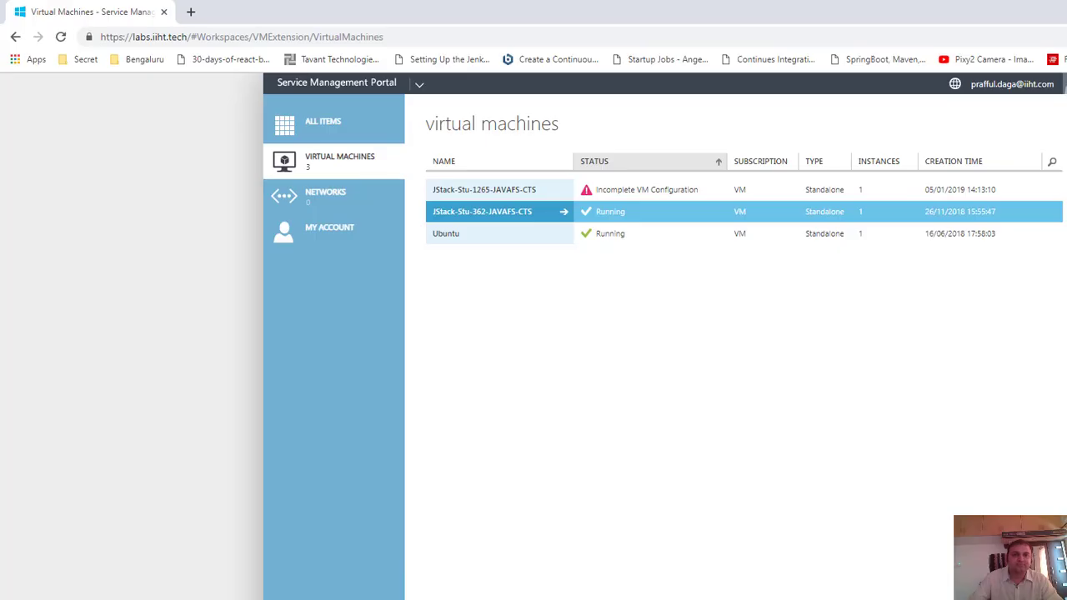
pyautogui.hotkey('alt', 'Tab')
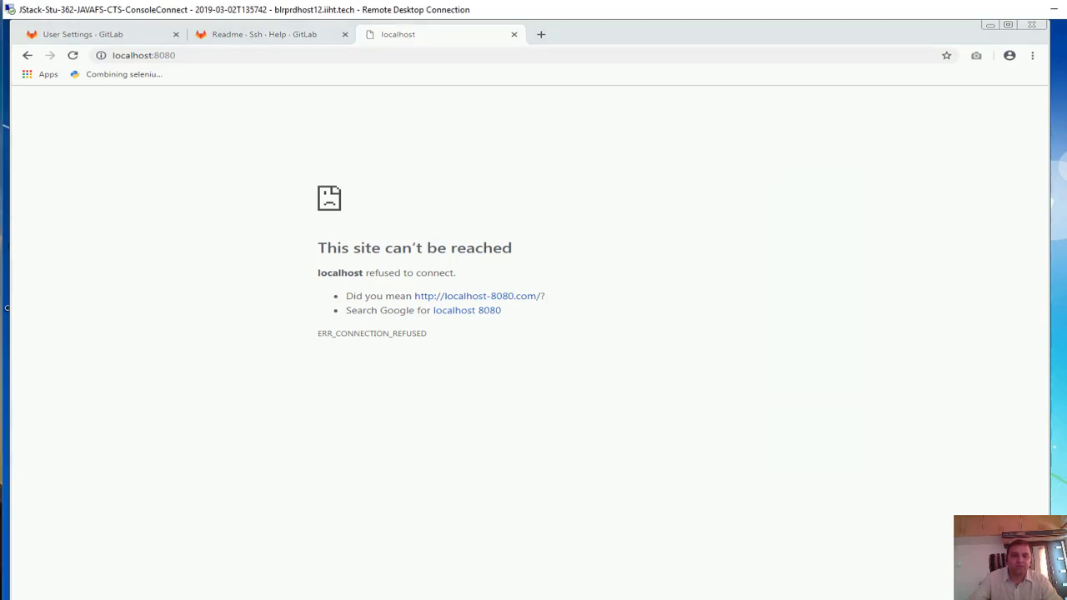
pyautogui.hotkey('alt', 'Tab')
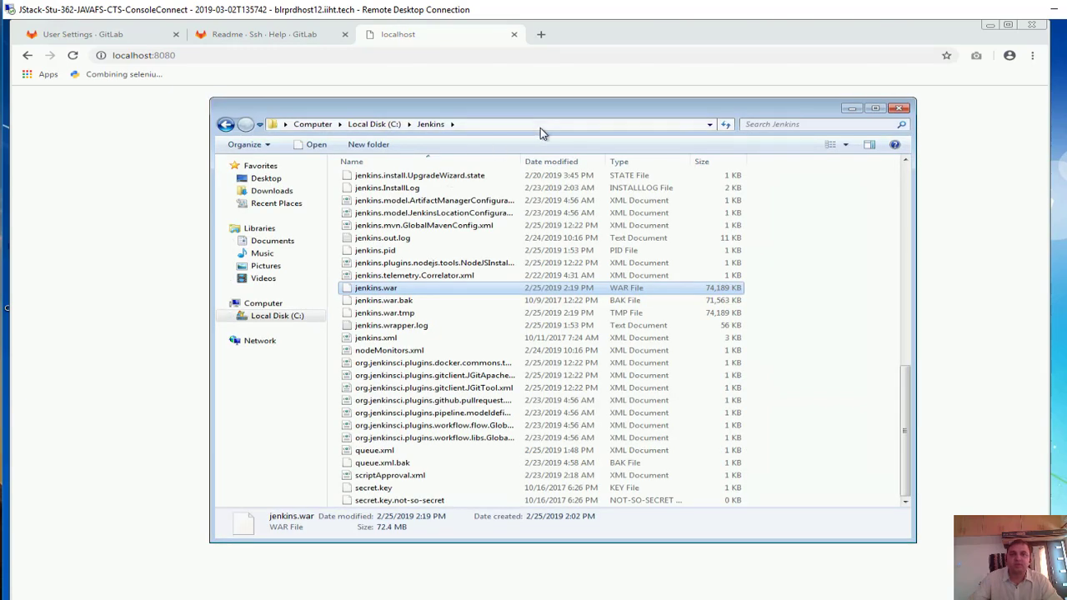
# Launch Cmder in the C:\Jenkins folder from Explorer's address bar
pyautogui.click(540, 127)
pyautogui.write('cmder')
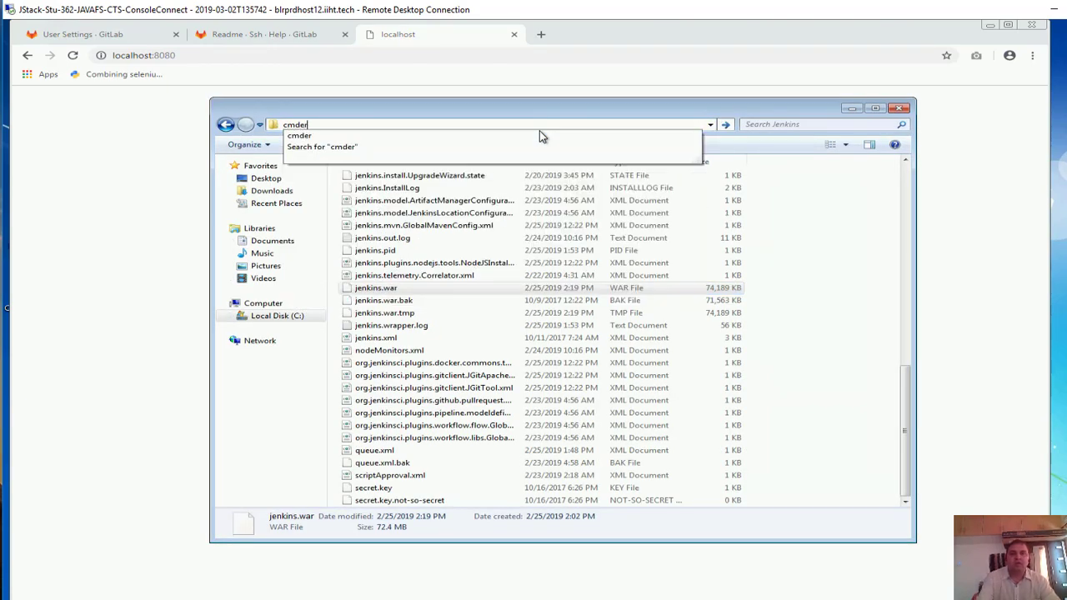
pyautogui.press('Return')
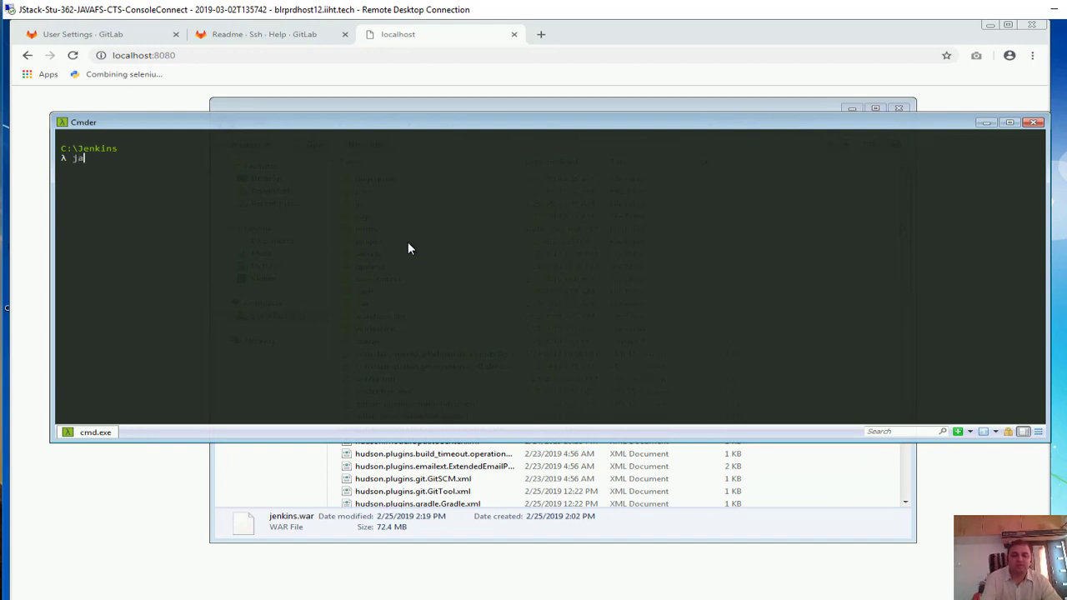
# Run java -jar jenkins.war, correcting the typos, and review the startup log
pyautogui.write('jave')
pyautogui.press('BackSpace')
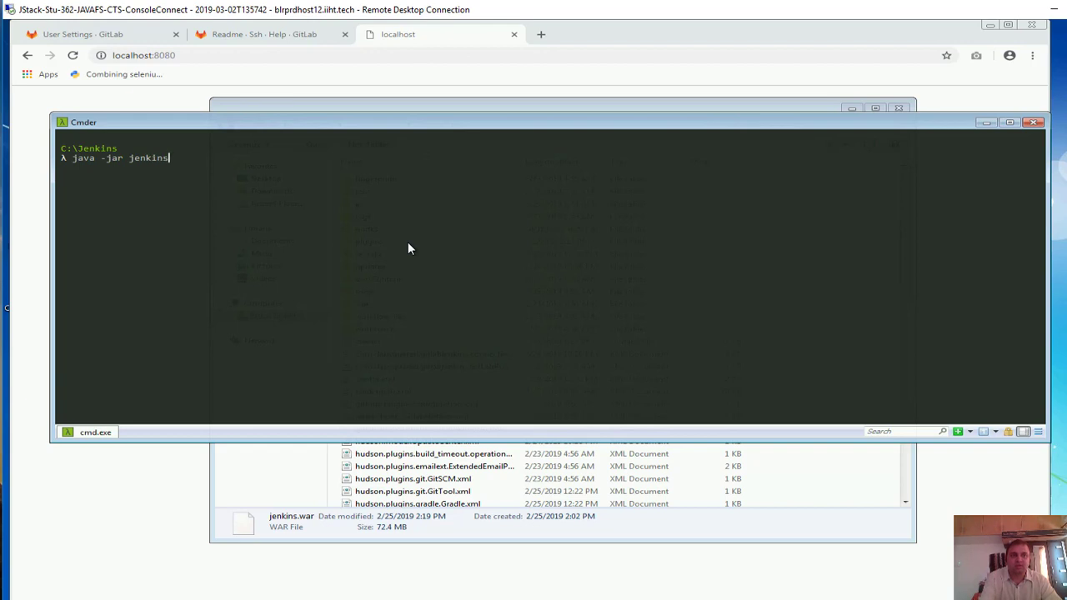
pyautogui.write('a -jar jenkins.was')
pyautogui.press('Return')
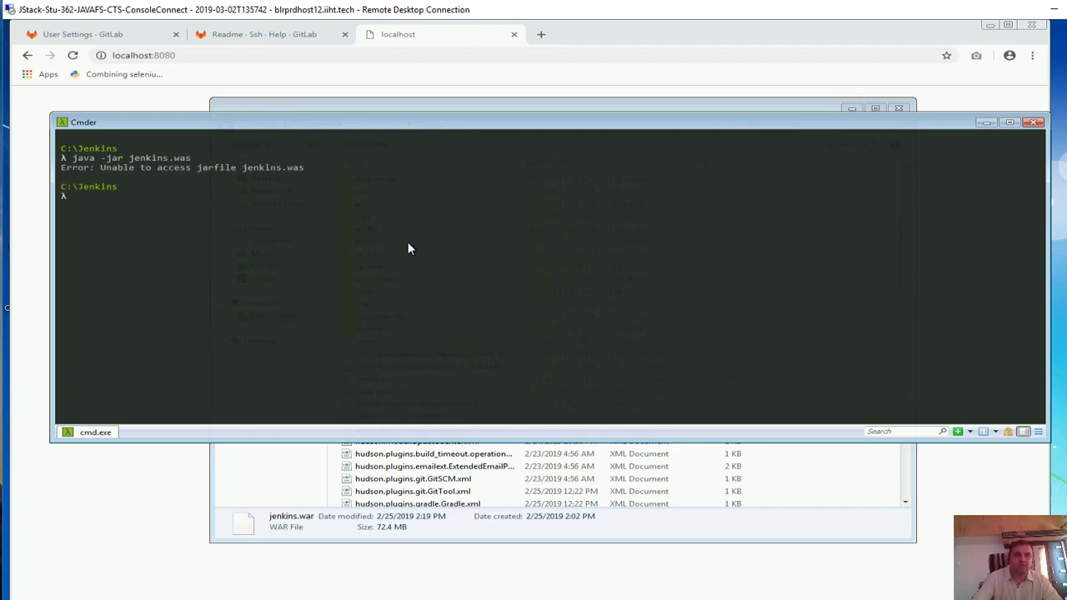
pyautogui.press('Up')
pyautogui.write('r')
pyautogui.press('Return')
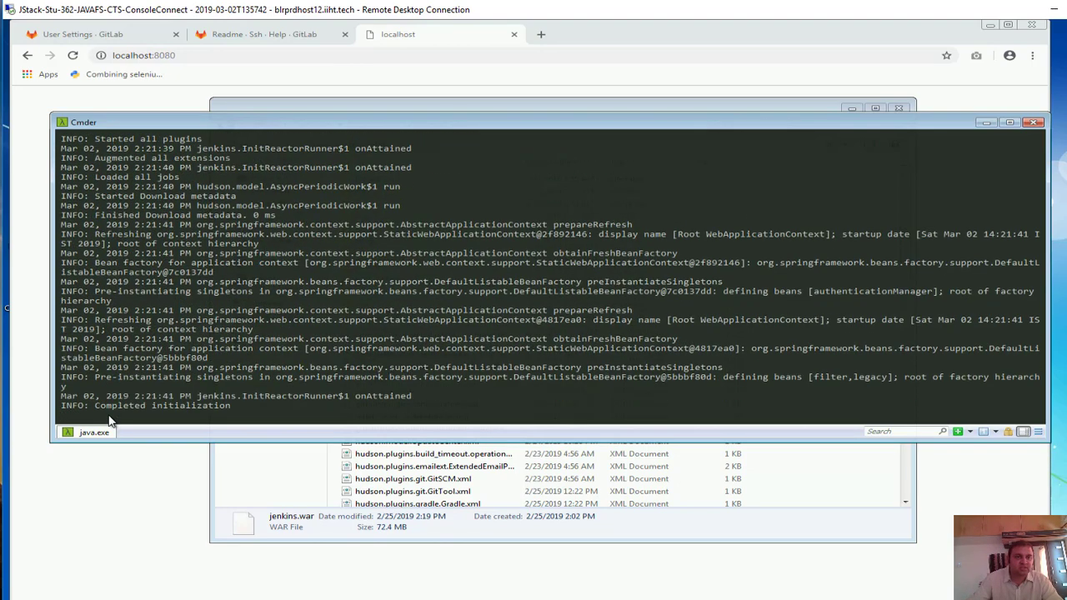
pyautogui.scroll(15, 220, 303)
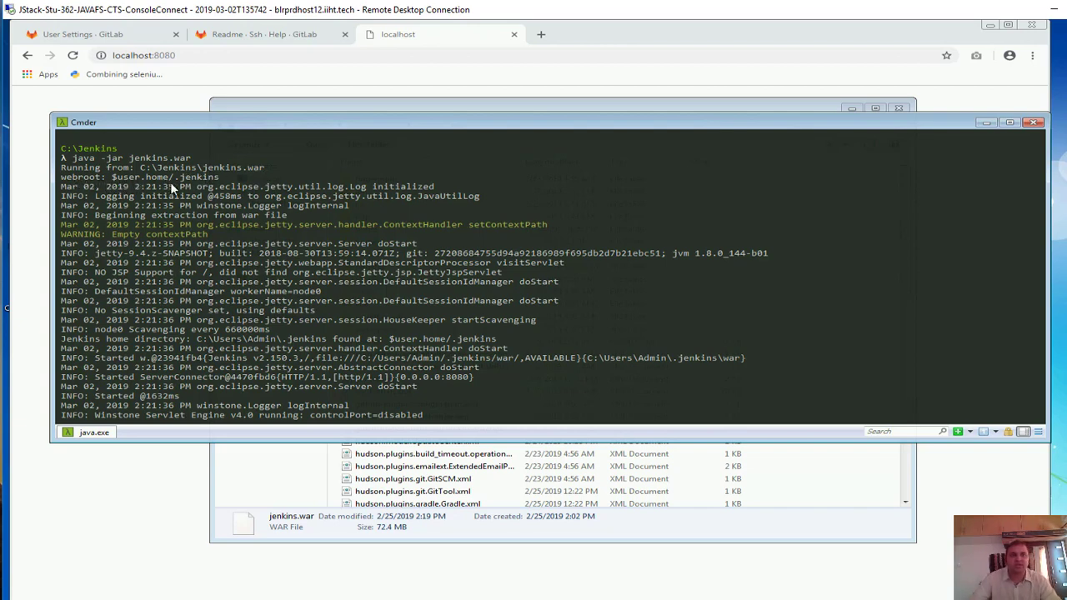
pyautogui.moveTo(227, 177); pyautogui.dragTo(162, 187)
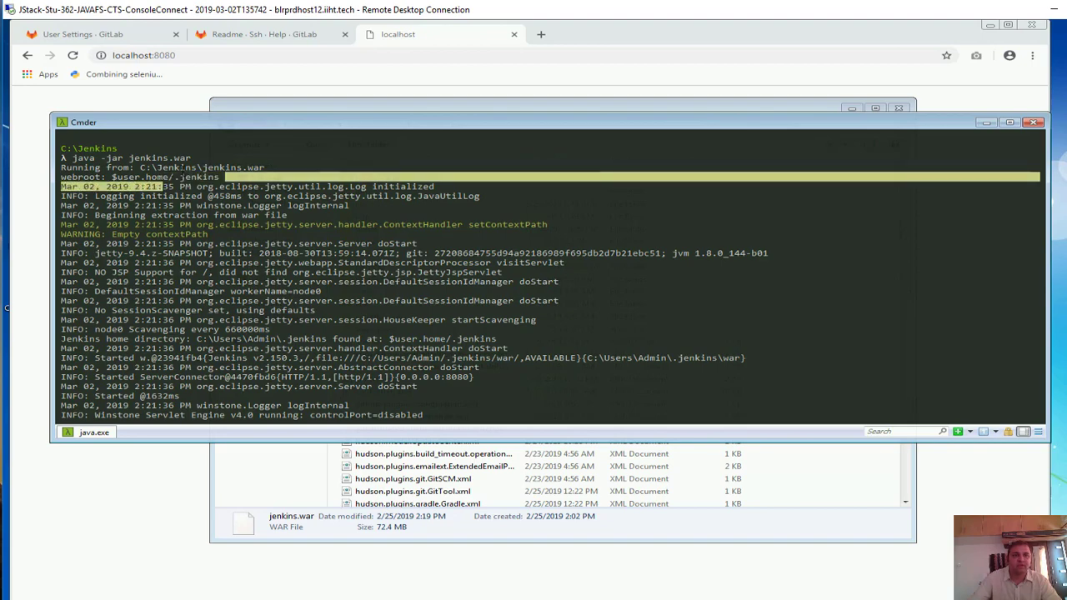
# Open the .jenkins folder in the Admin user's Explorer window and review its 19 items
pyautogui.click(198, 172)
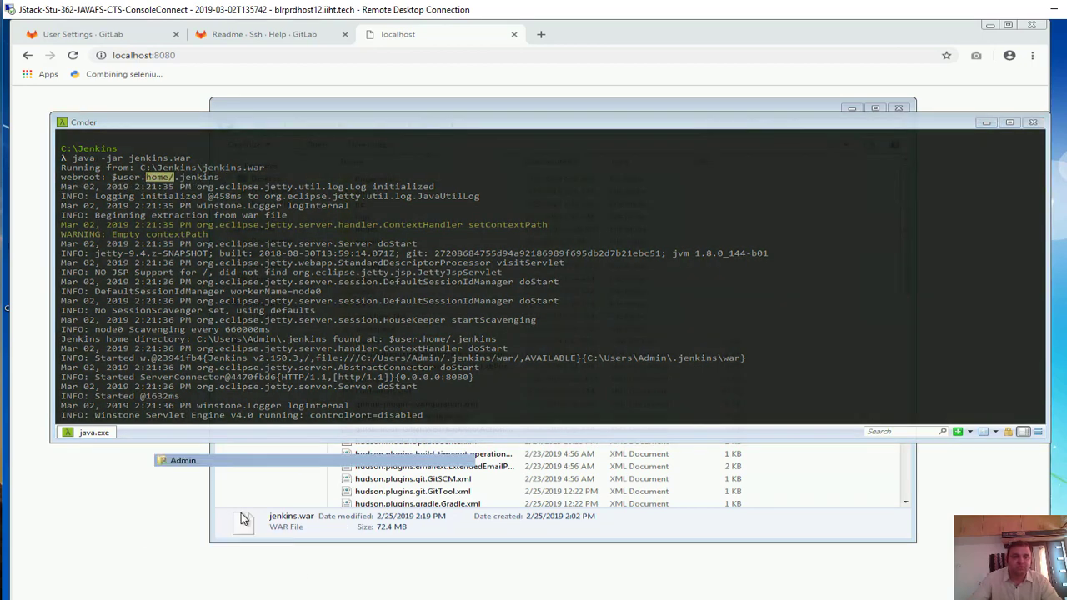
pyautogui.click(242, 515)
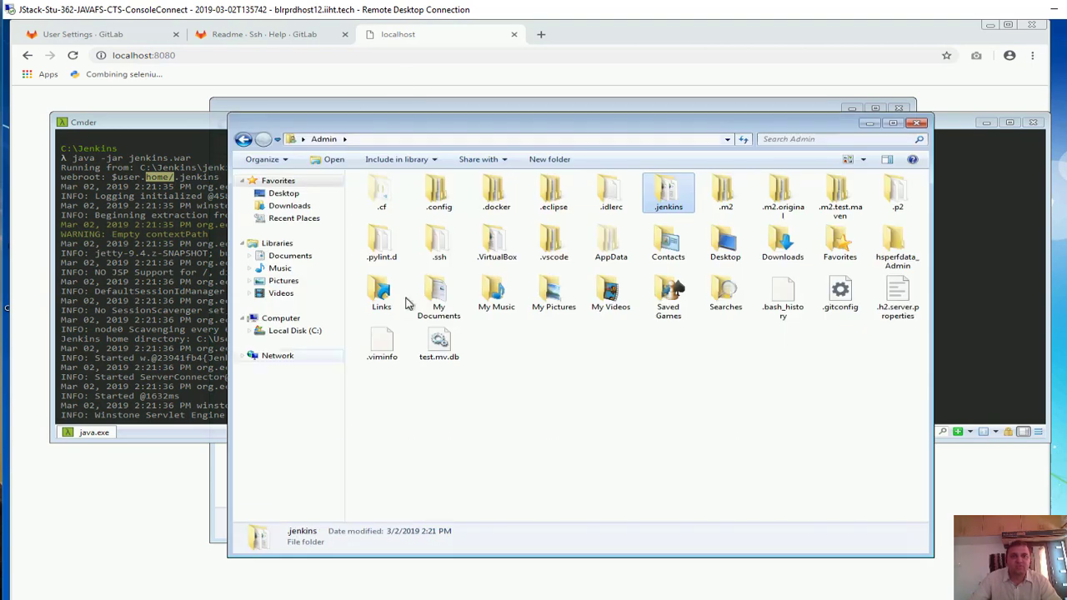
pyautogui.click(375, 140)
pyautogui.click(607, 395)
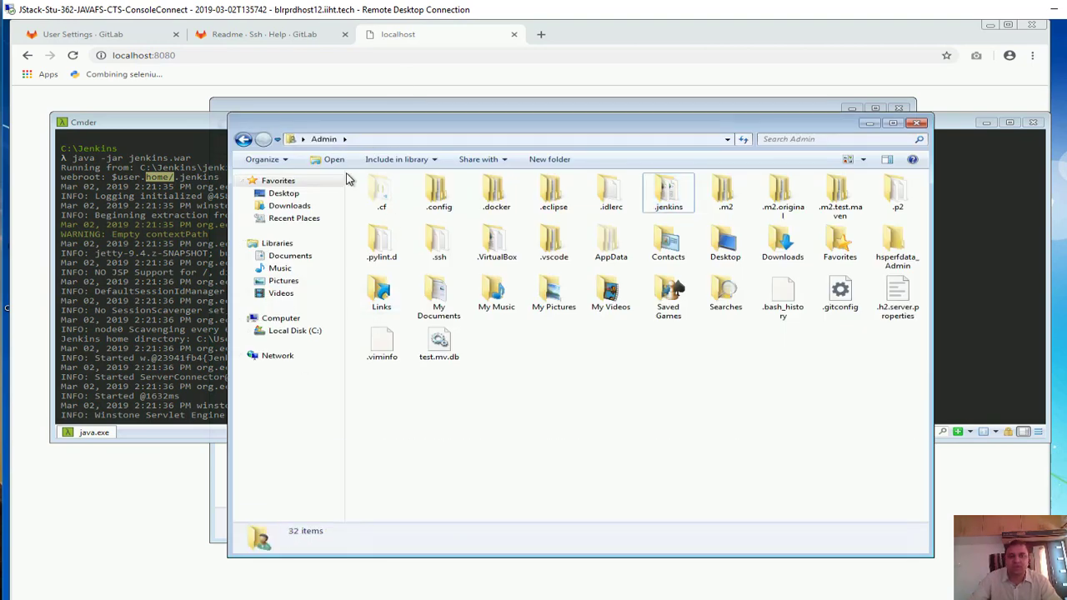
pyautogui.doubleClick(675, 199)
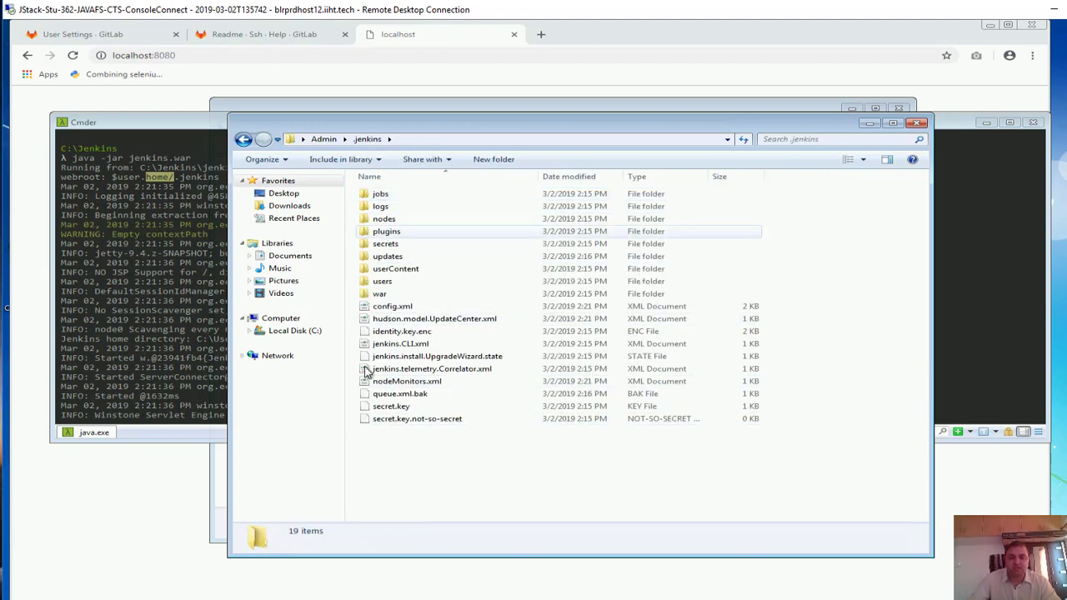
pyautogui.moveTo(566, 480); pyautogui.dragTo(382, 186)
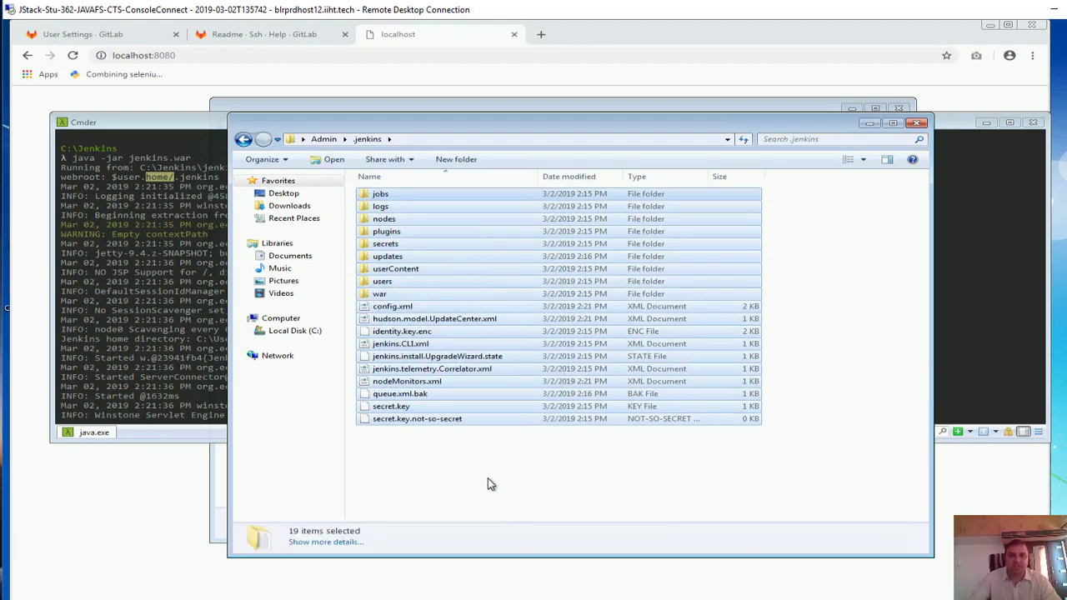
pyautogui.click(488, 483)
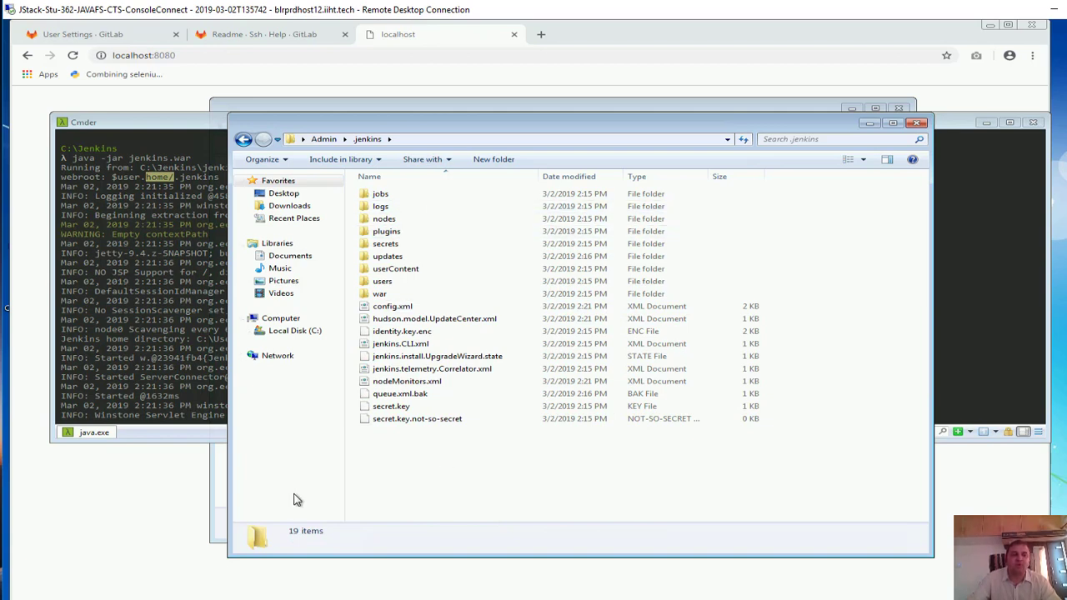
# Check that the plugins and jobs folders inside .jenkins are empty
pyautogui.doubleClick(387, 233)
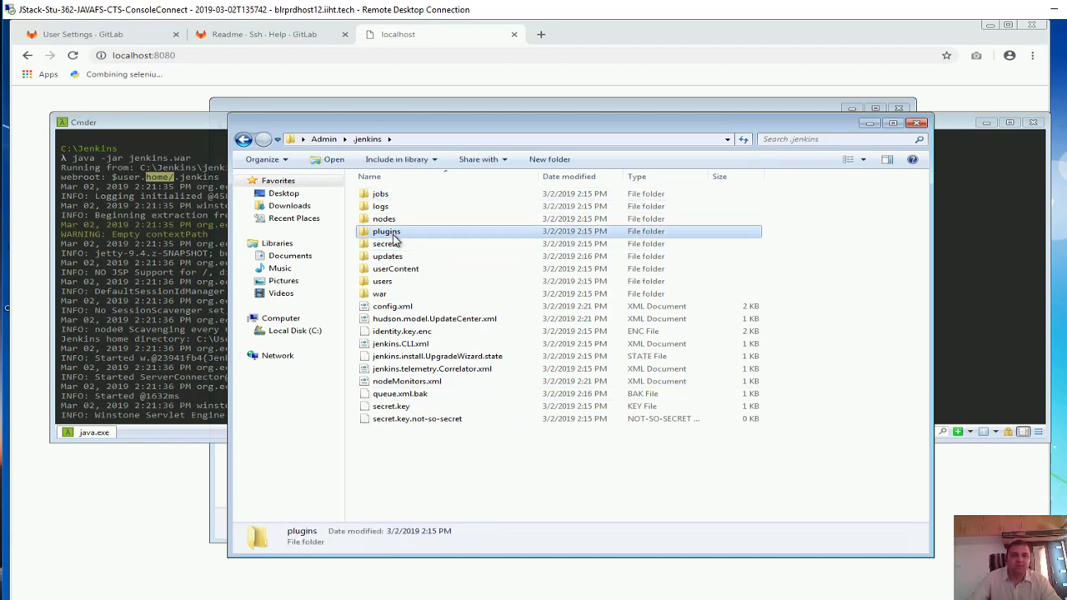
pyautogui.press('BackSpace')
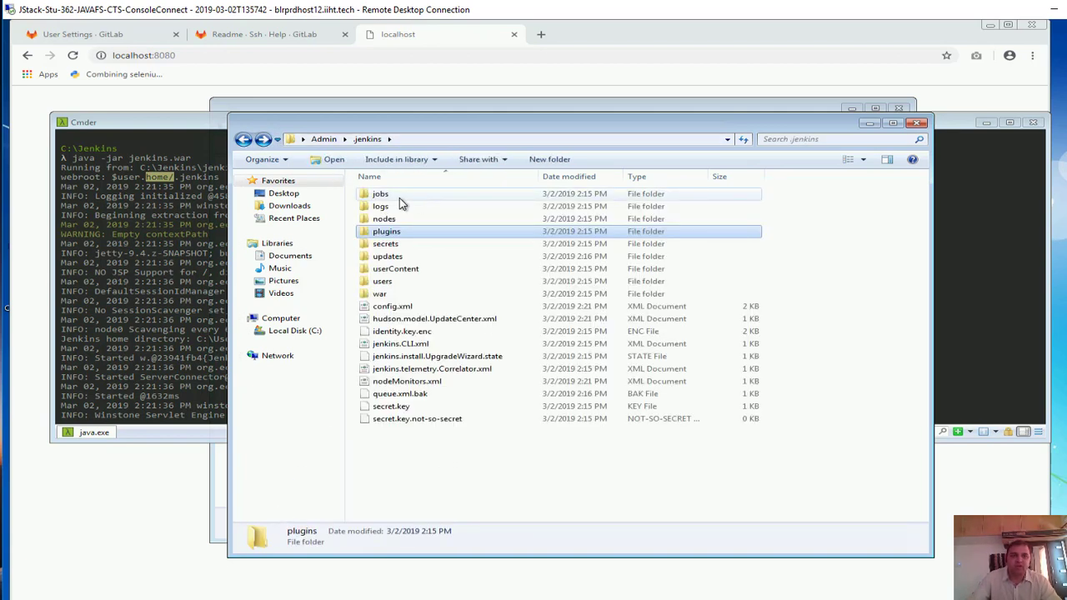
pyautogui.doubleClick(400, 197)
pyautogui.click(242, 141)
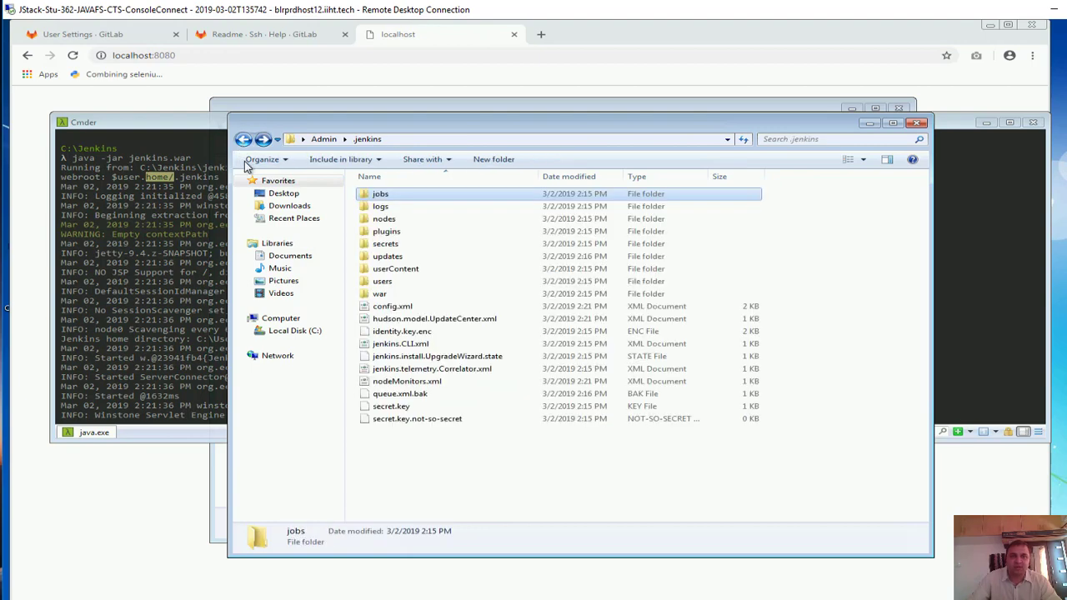
pyautogui.click(305, 596)
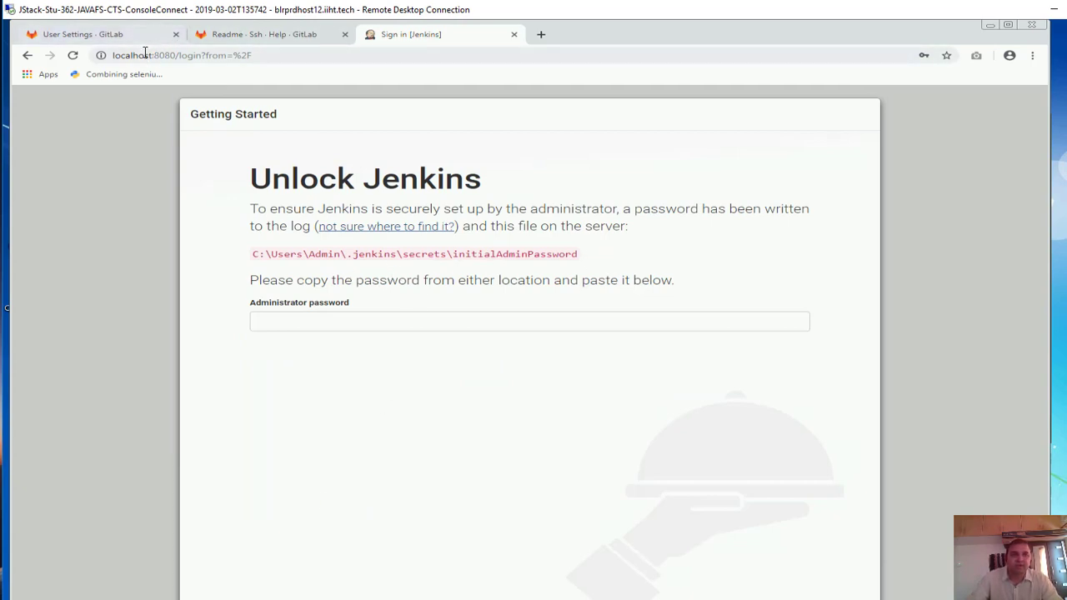
pyautogui.moveTo(139, 56); pyautogui.dragTo(172, 58)
pyautogui.click(219, 56)
pyautogui.click(462, 318)
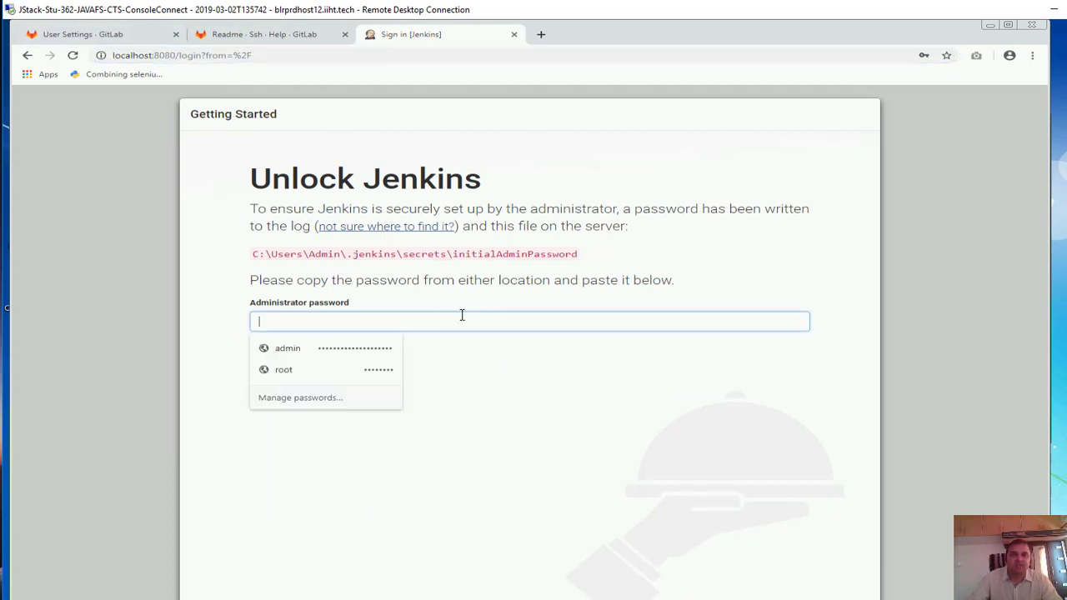
pyautogui.click(586, 262)
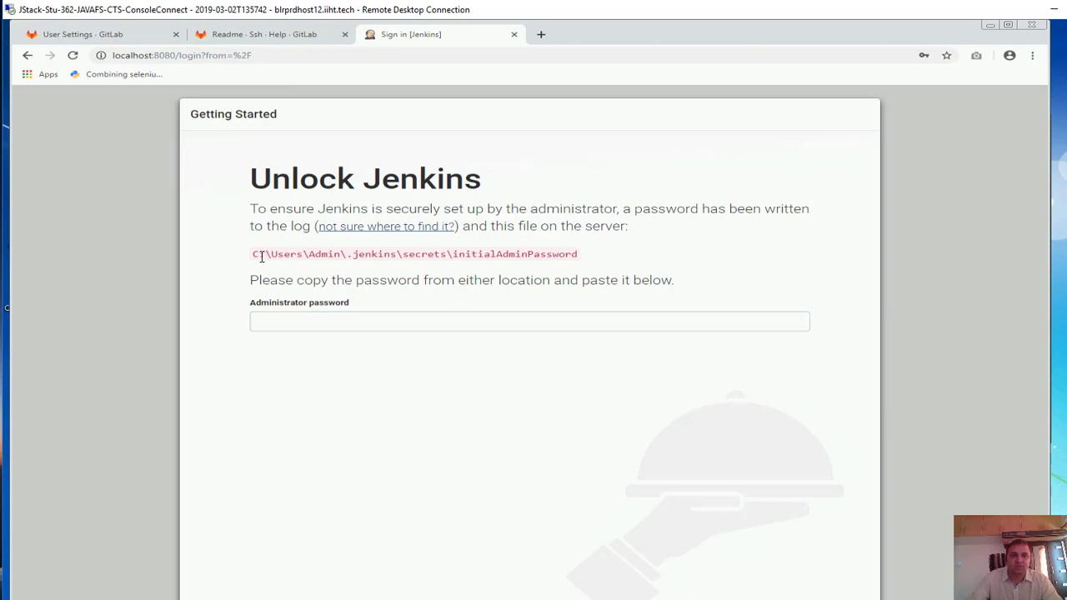
pyautogui.moveTo(277, 258); pyautogui.dragTo(572, 255)
pyautogui.press('super+e')
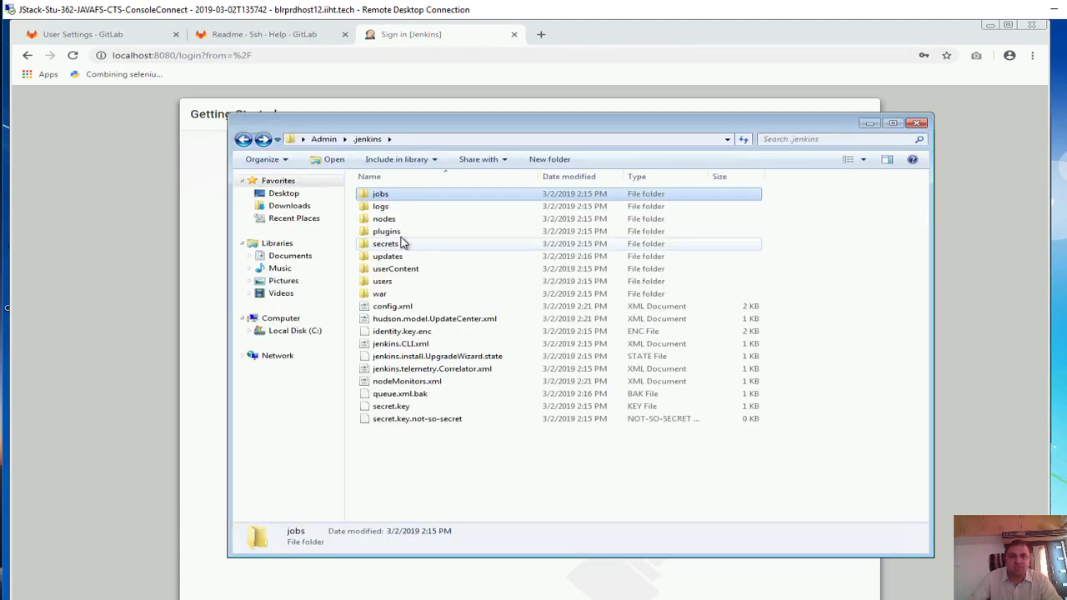
pyautogui.click(401, 243)
pyautogui.doubleClick(401, 243)
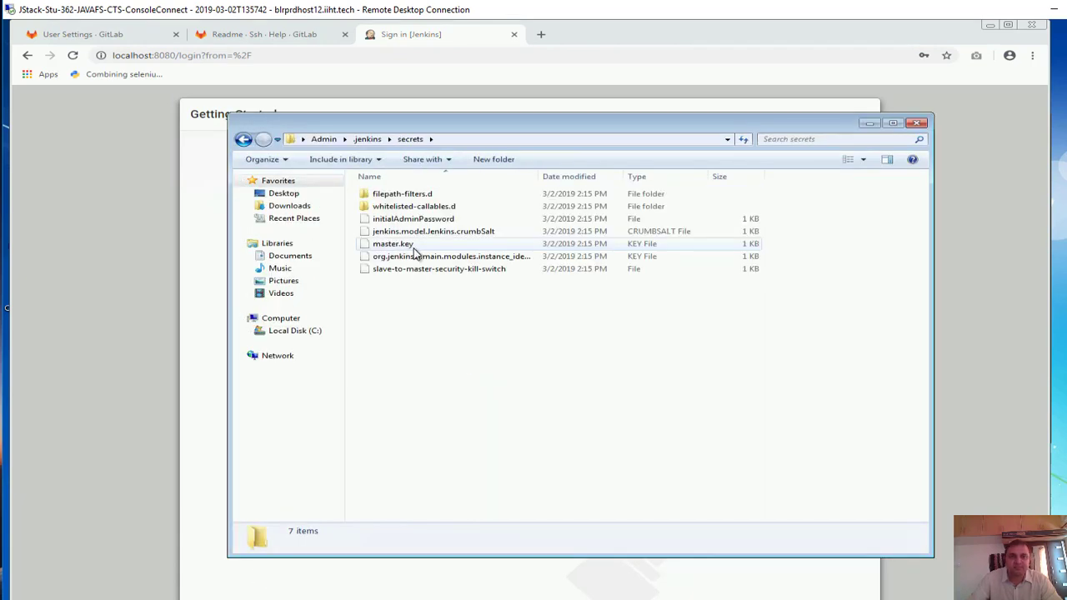
pyautogui.click(420, 219)
pyautogui.rightClick(420, 219)
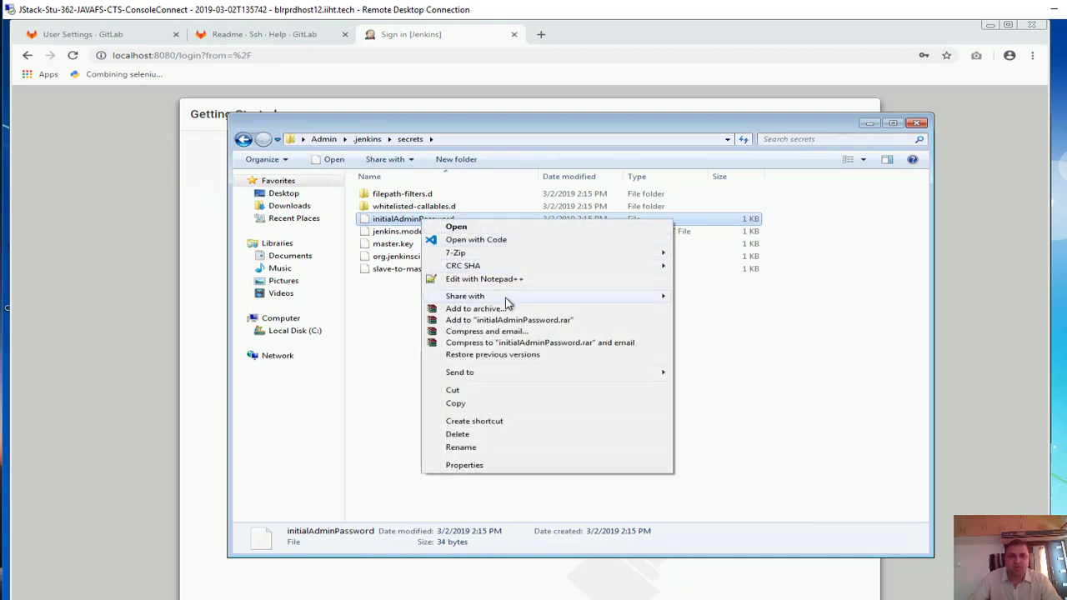
pyautogui.click(484, 279)
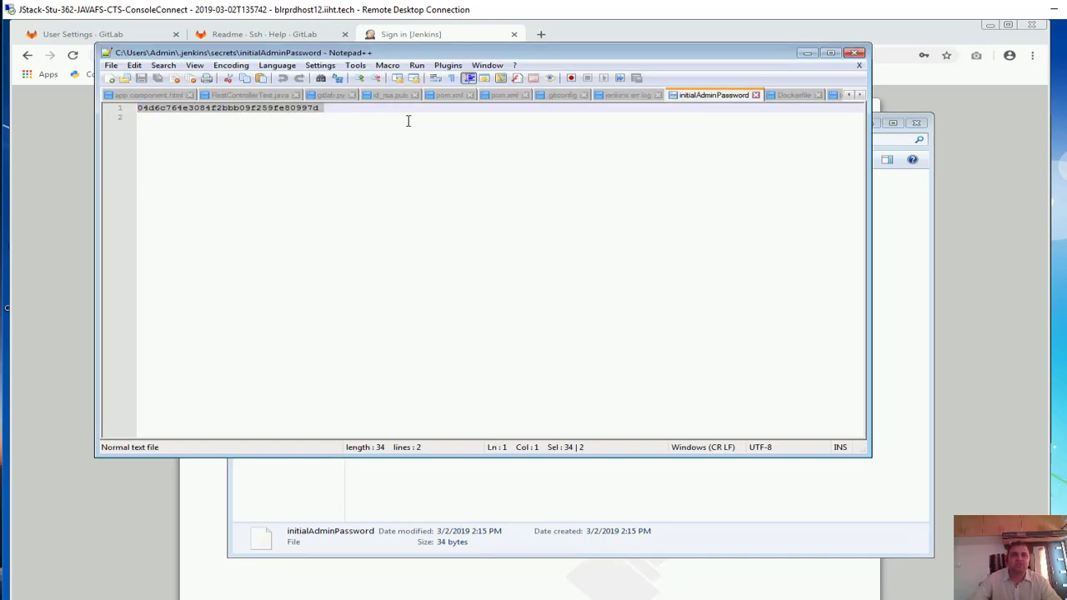
pyautogui.click(811, 55)
pyautogui.click(234, 474)
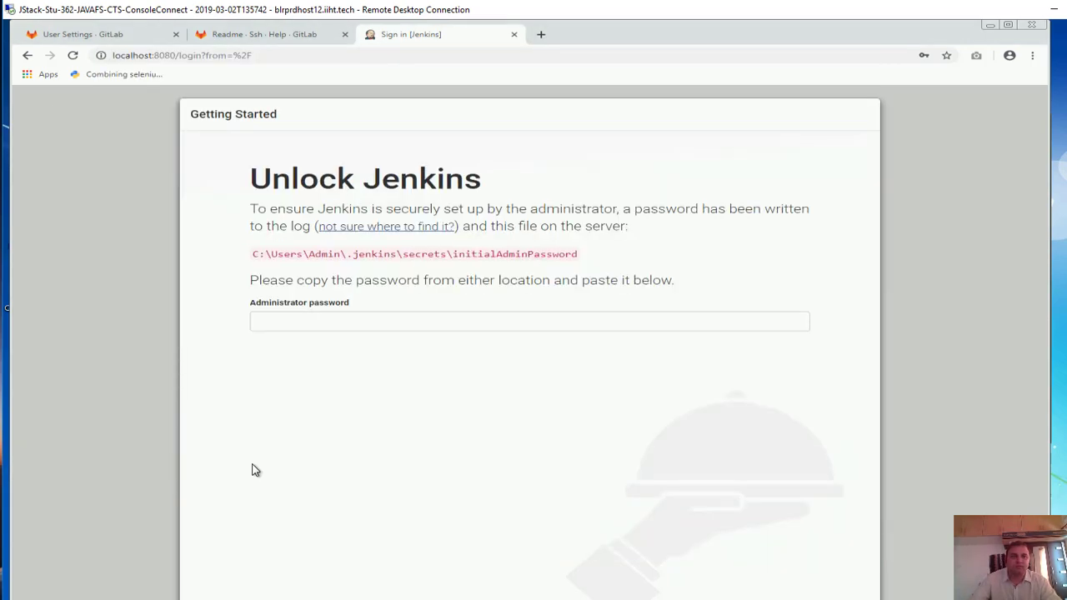
# Paste the initial admin password into the Administrator password field and submit it
pyautogui.click(400, 321)
pyautogui.hotkey('ctrl', 'v')
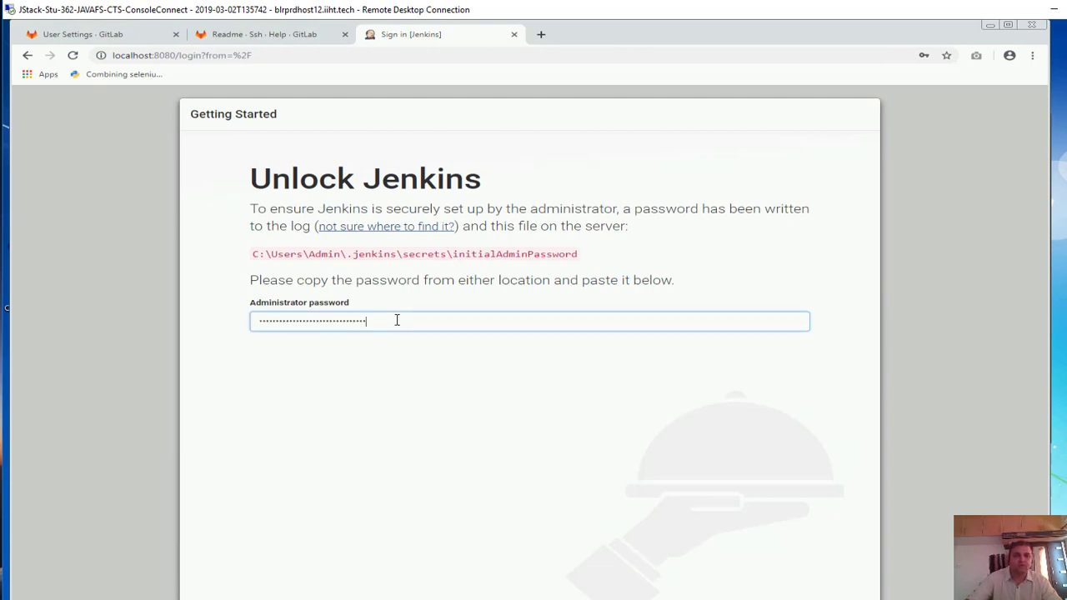
pyautogui.press('Return')
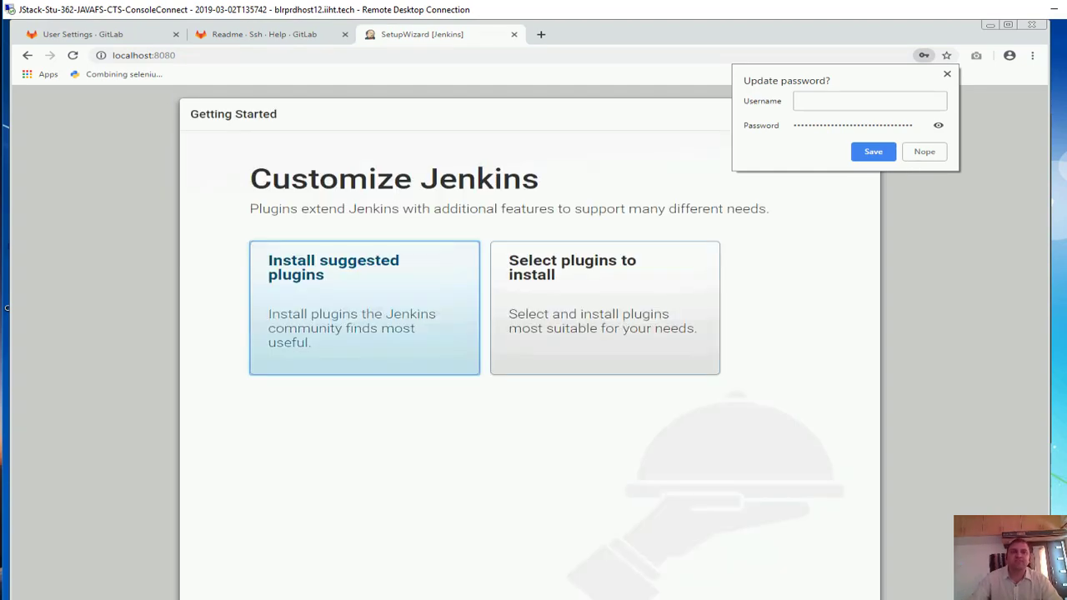
# Install the suggested plugins, repositioning the Chrome window while installation runs
pyautogui.click(337, 305)
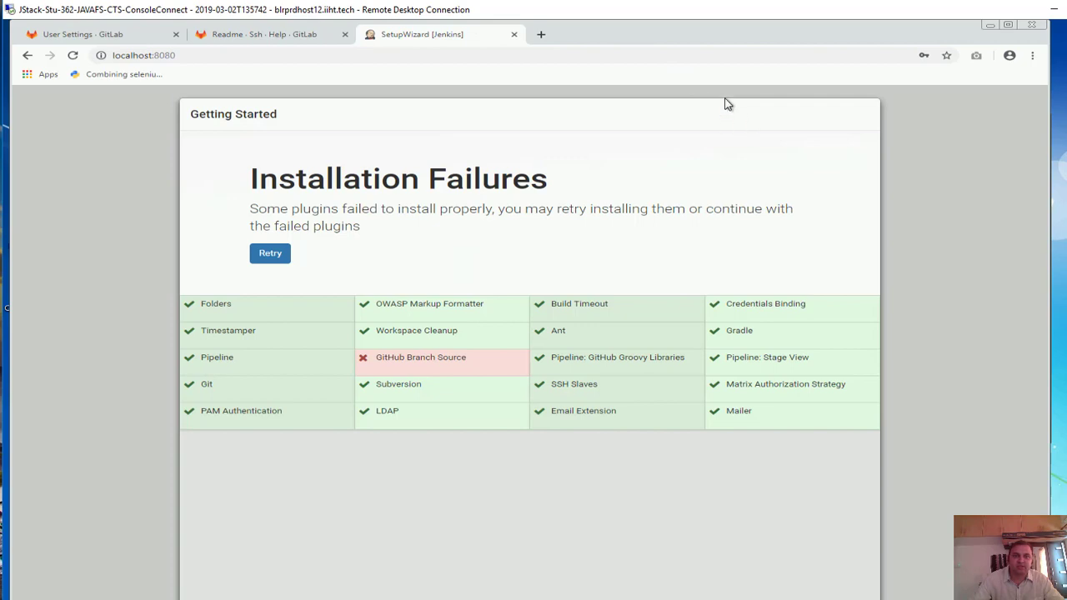
pyautogui.moveTo(683, 34); pyautogui.dragTo(732, 40)
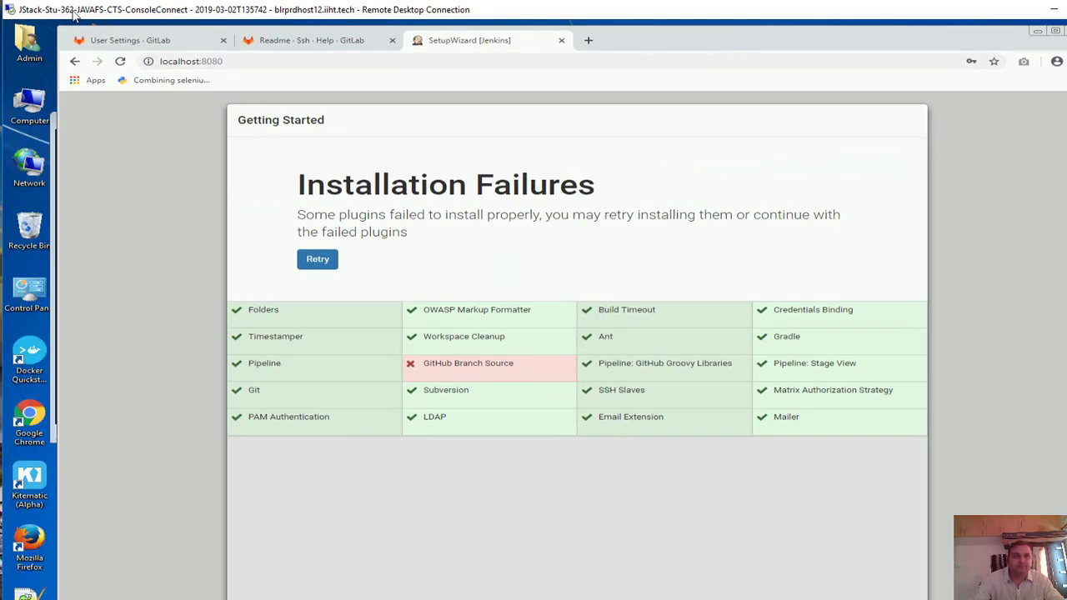
pyautogui.moveTo(60, 26); pyautogui.dragTo(197, 100)
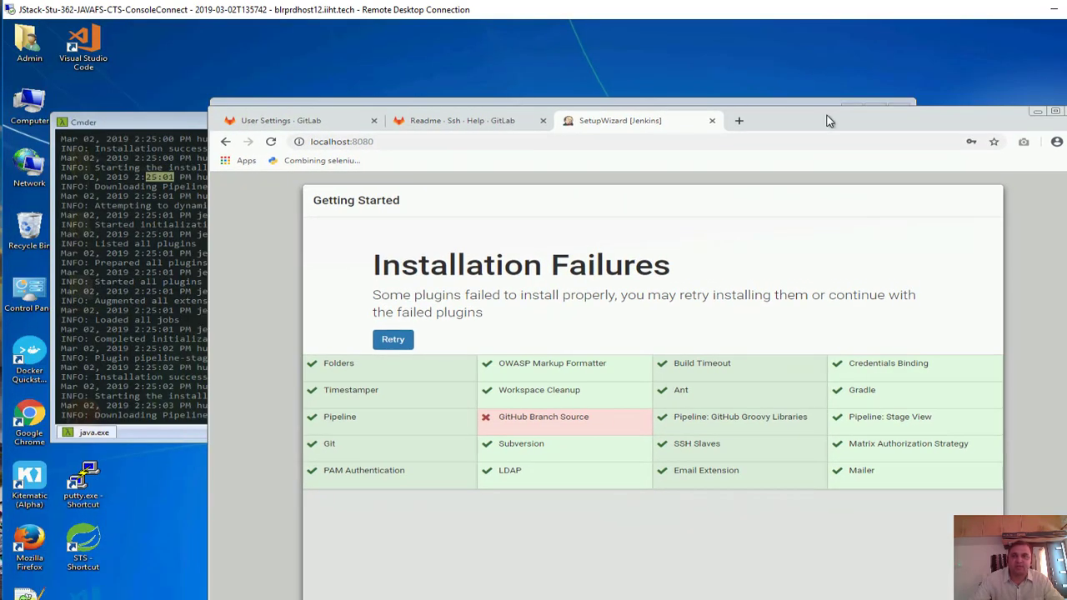
pyautogui.moveTo(828, 121); pyautogui.dragTo(697, 40)
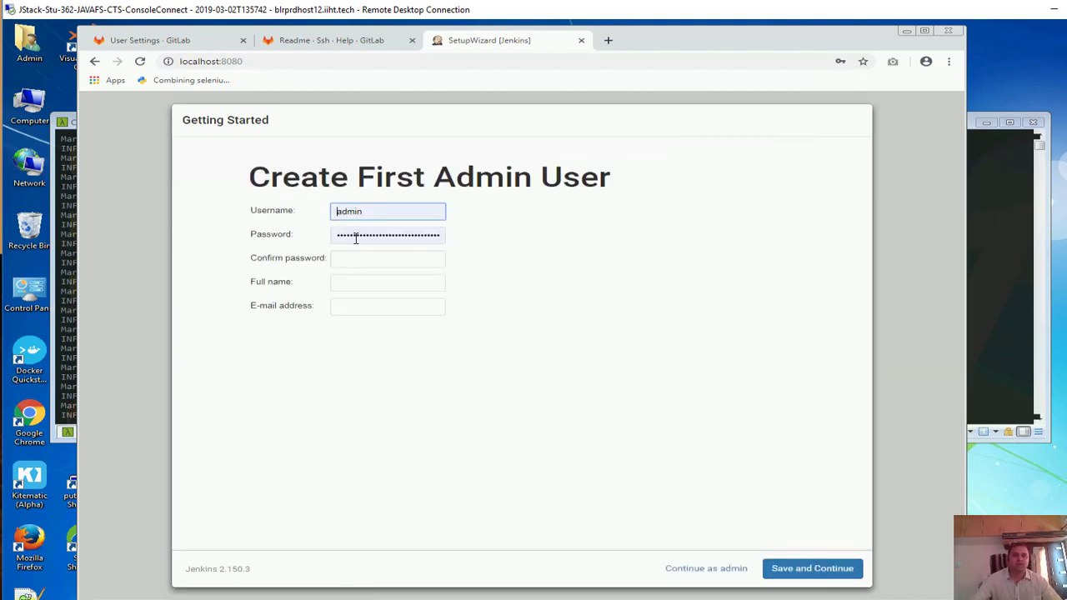
# Enter the admin user's password, full name and e-mail, then save and continue
pyautogui.doubleClick(393, 234)
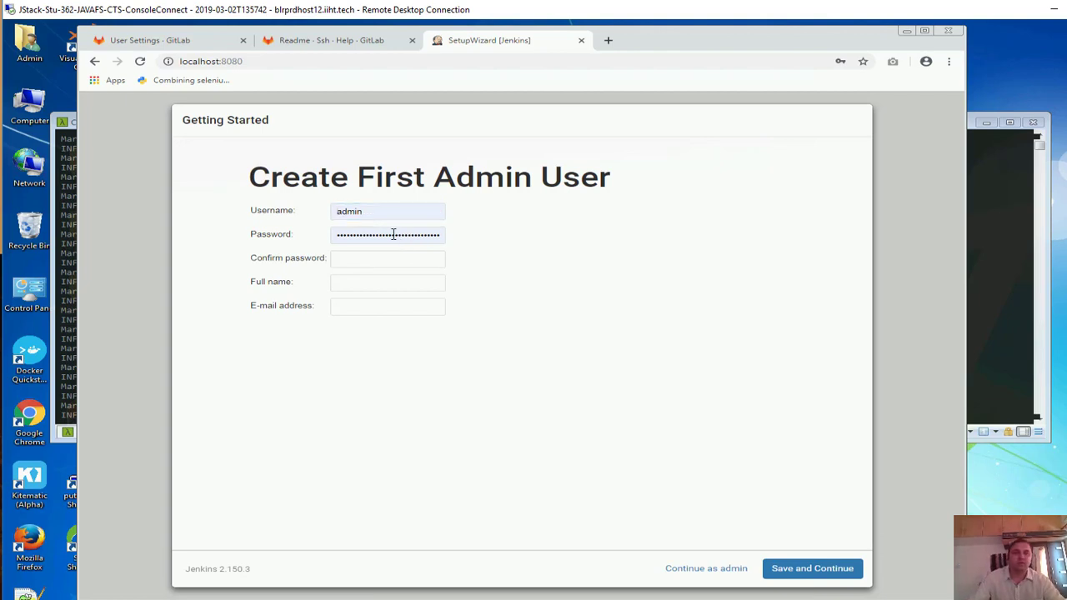
pyautogui.write('adm')
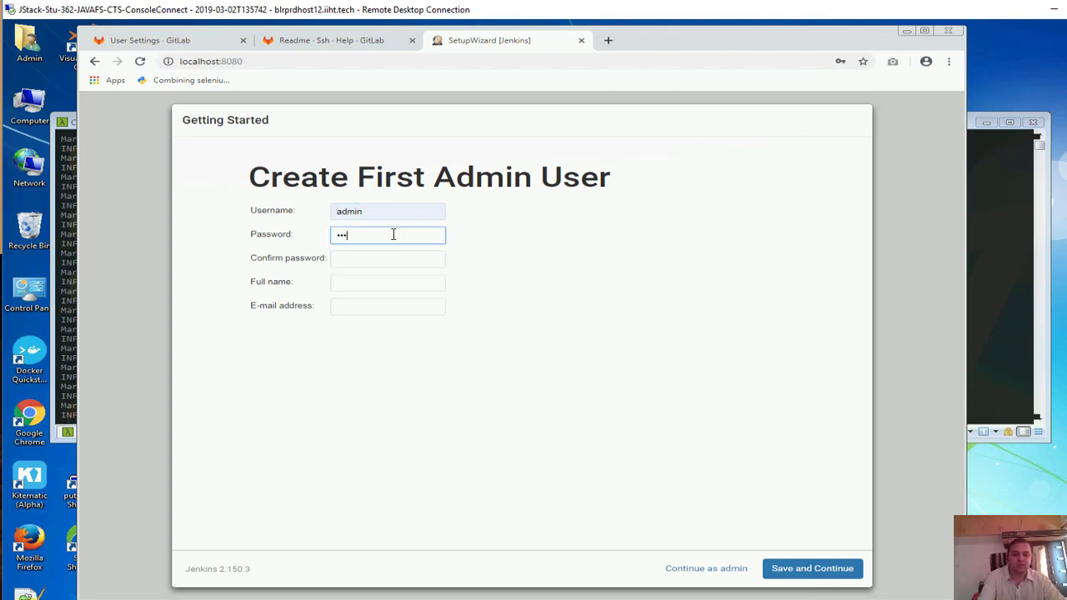
pyautogui.press('Tab')
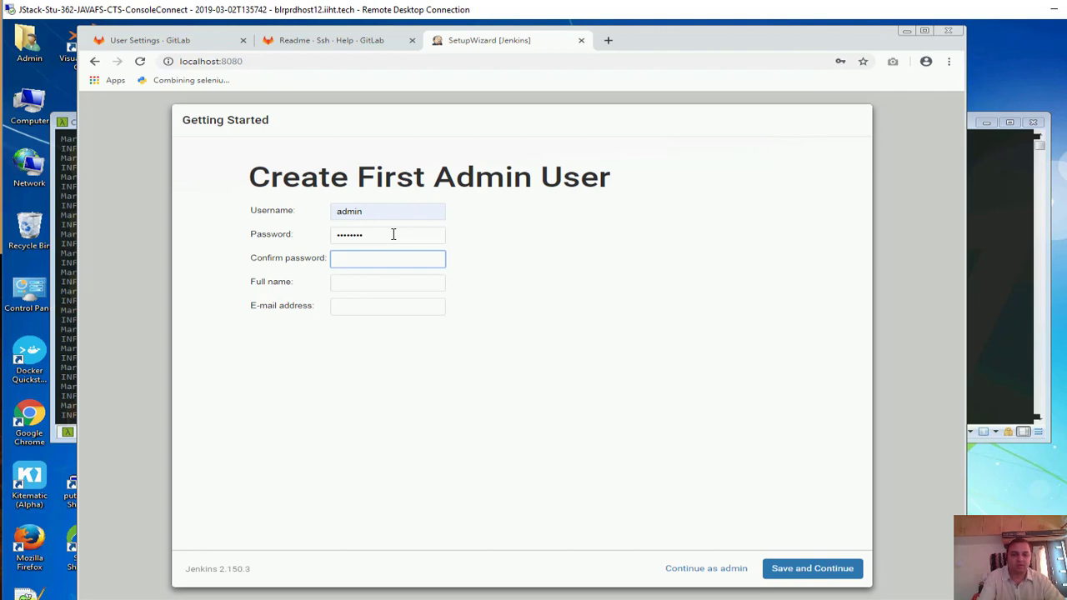
pyautogui.press('Tab')
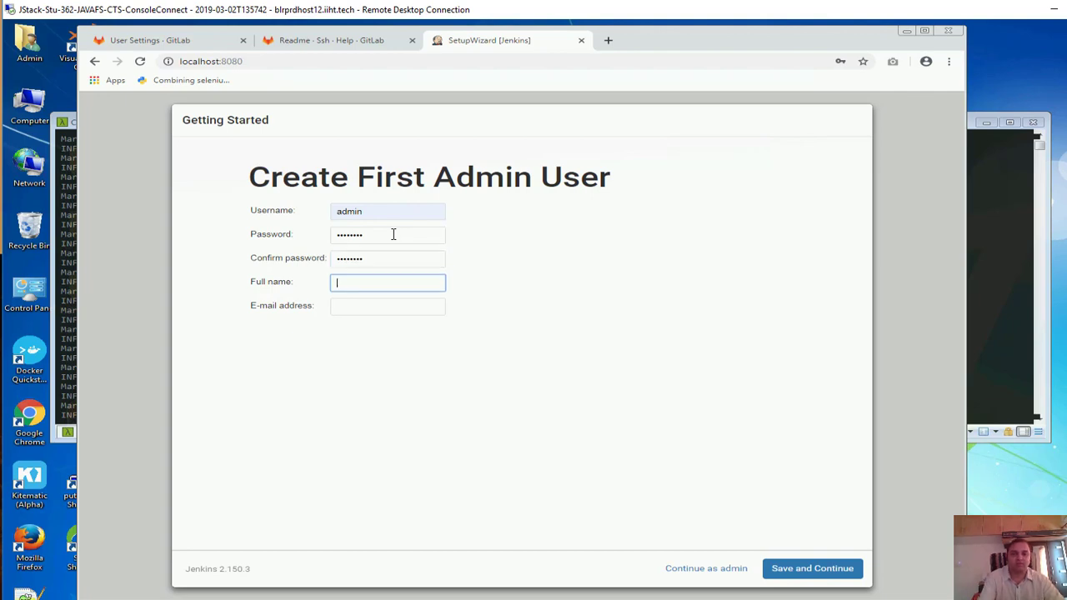
pyautogui.write('Prafful Daga')
pyautogui.press('Tab')
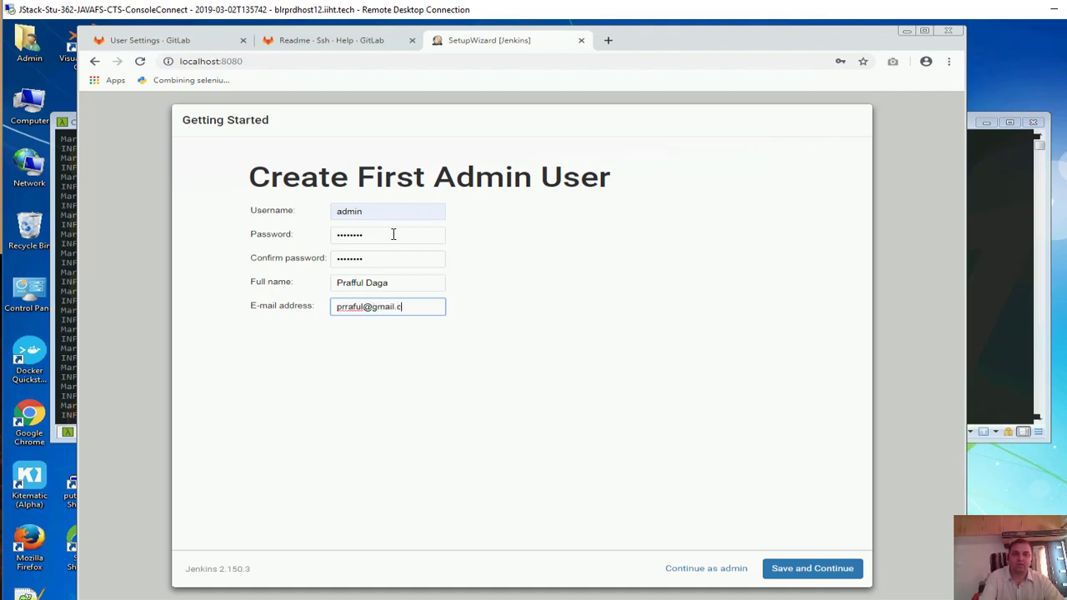
pyautogui.click(809, 573)
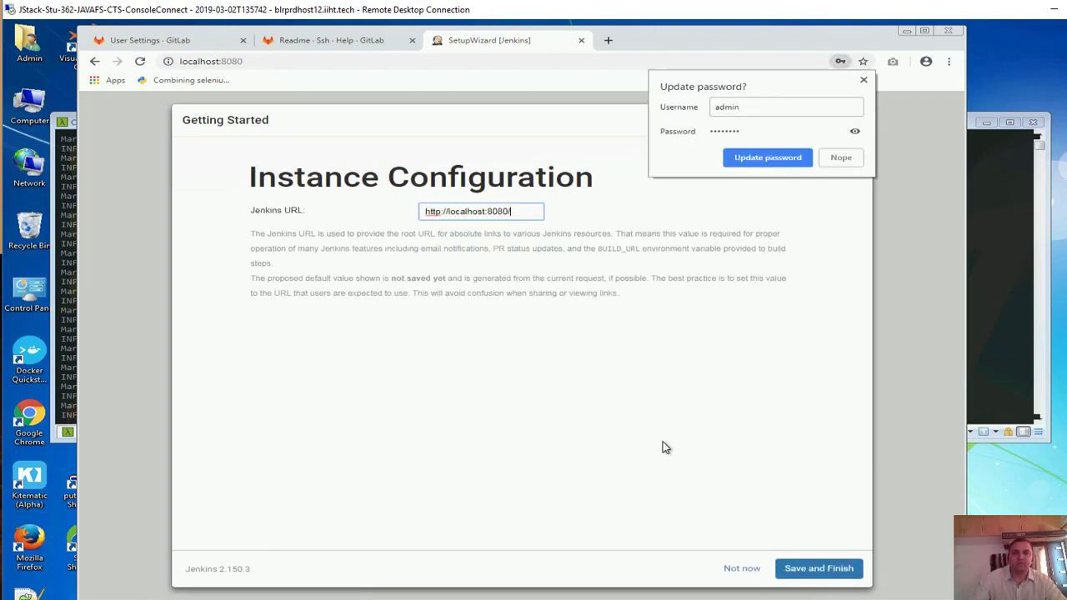
pyautogui.click(798, 158)
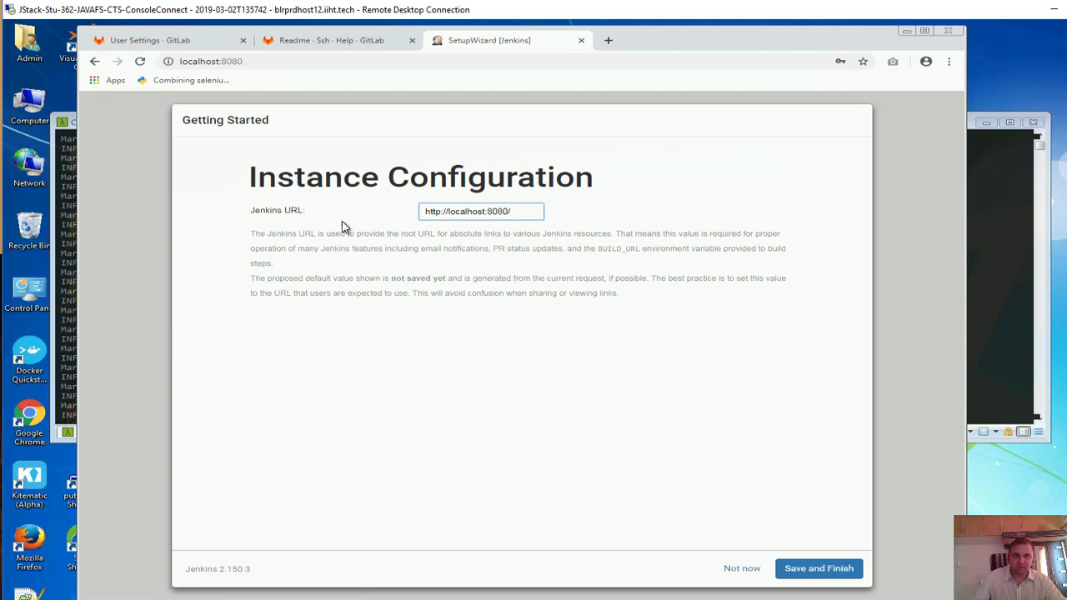
pyautogui.click(836, 567)
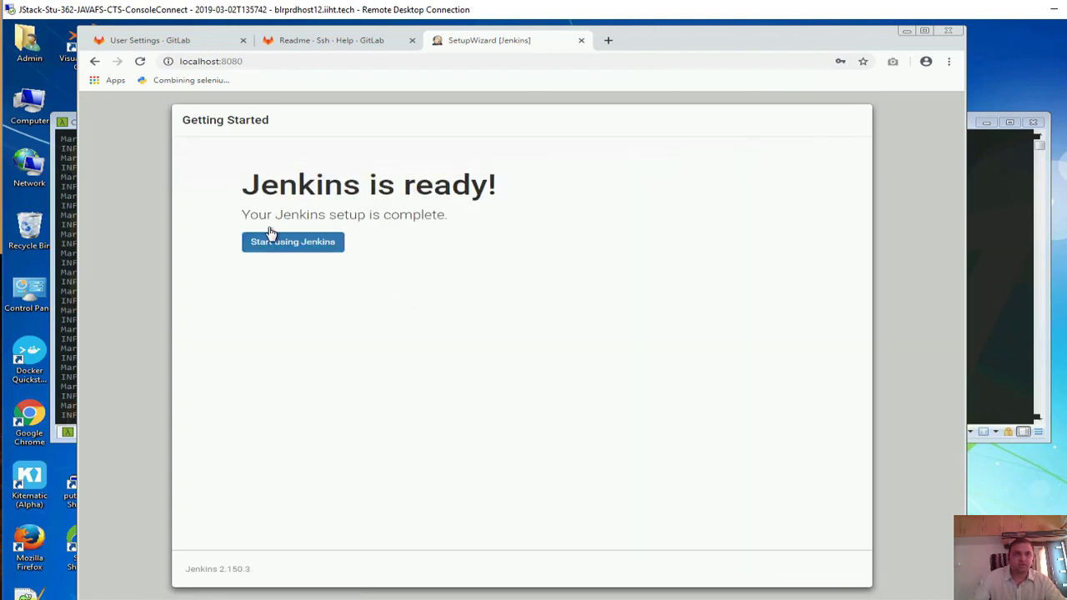
pyautogui.click(281, 243)
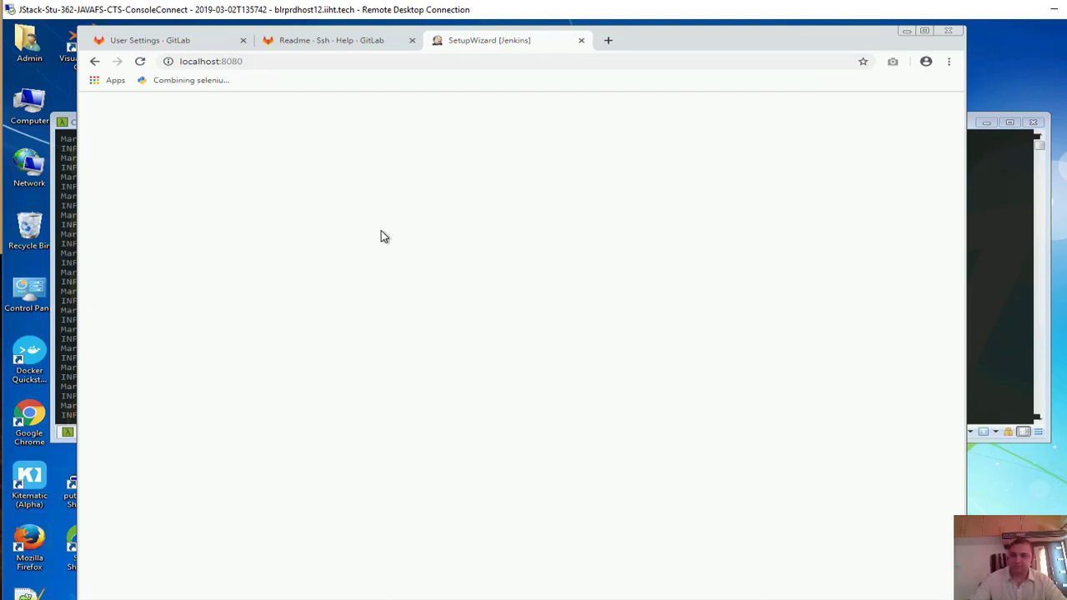
pyautogui.click(305, 62)
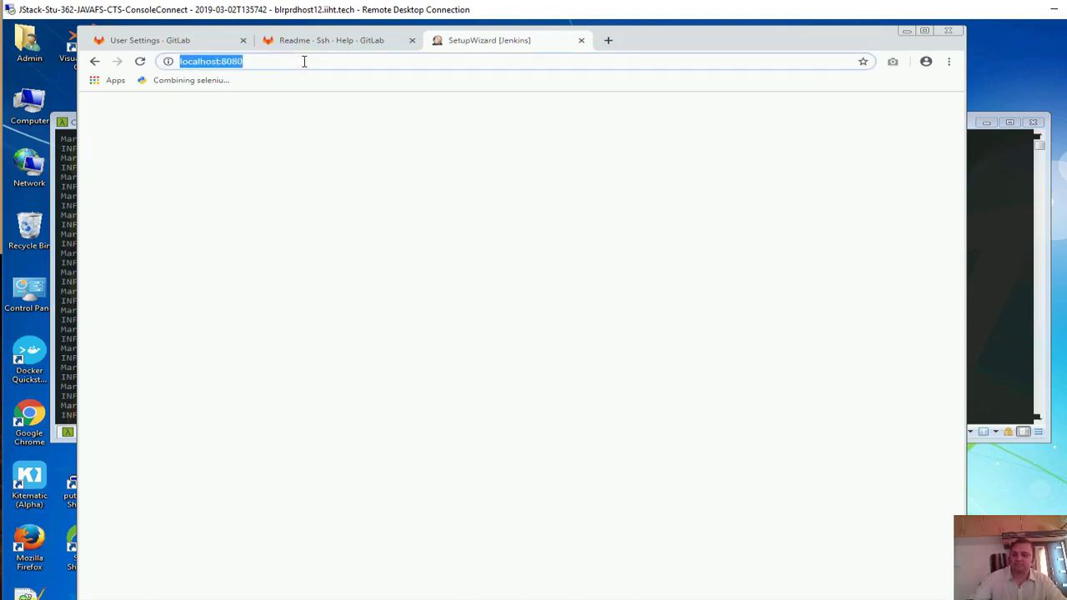
pyautogui.press('Return')
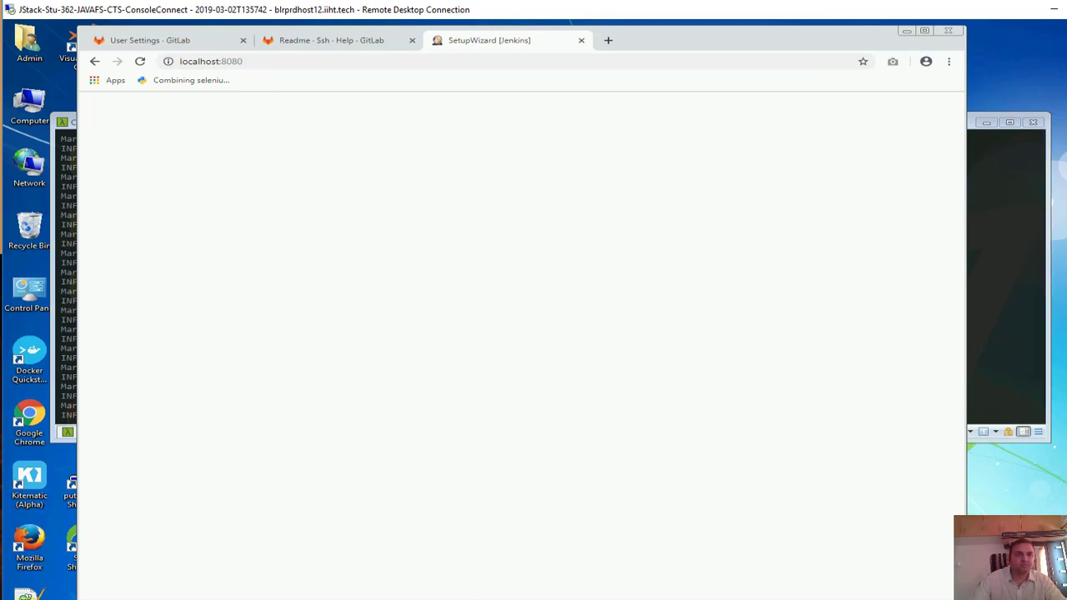
# Stop Jenkins with Ctrl+C, rerun java -jar jenkins.war, then refresh the browser
pyautogui.hotkey('alt', 'Tab')
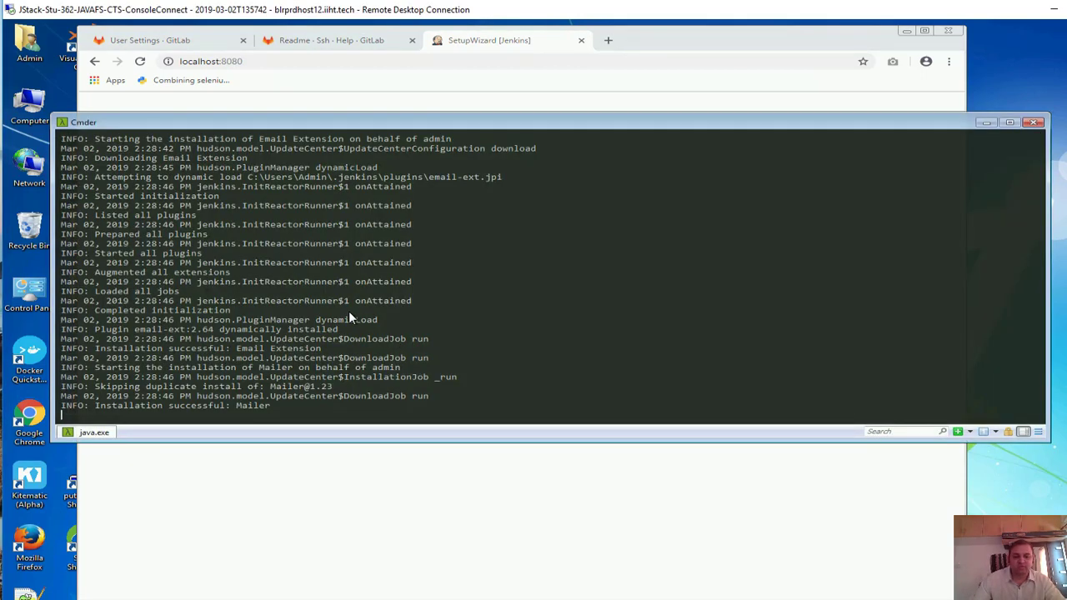
pyautogui.hotkey('ctrl', 'c')
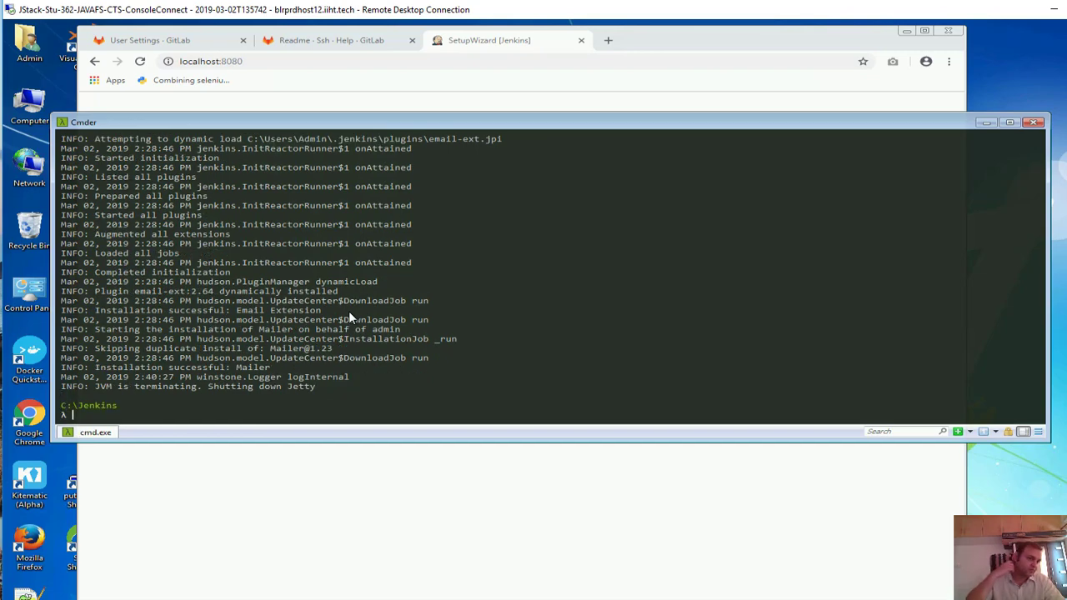
pyautogui.press('Up')
pyautogui.press('Return')
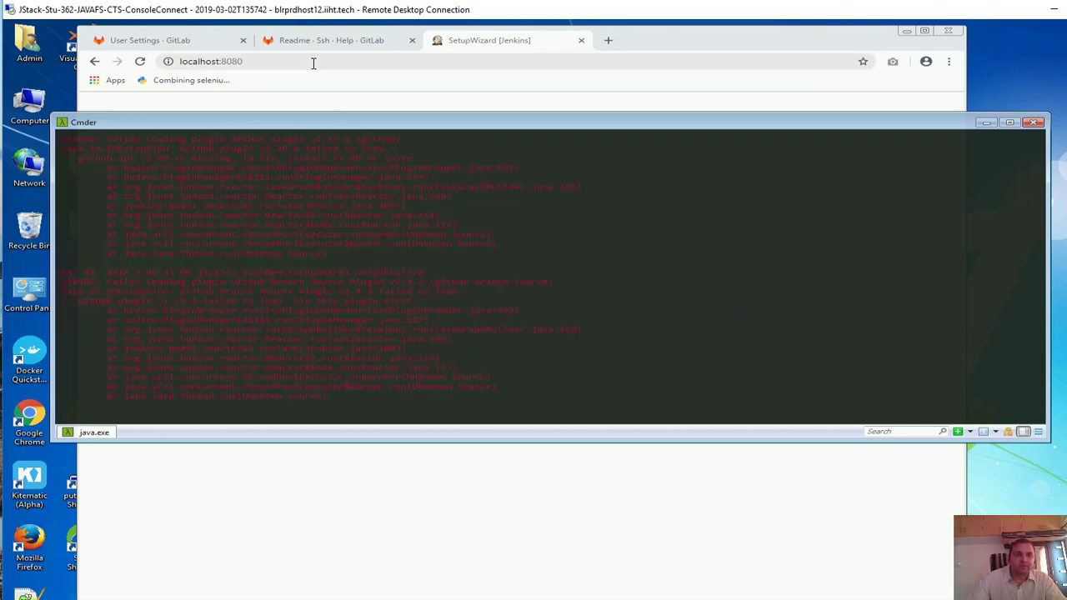
pyautogui.scroll(4, 267, 300)
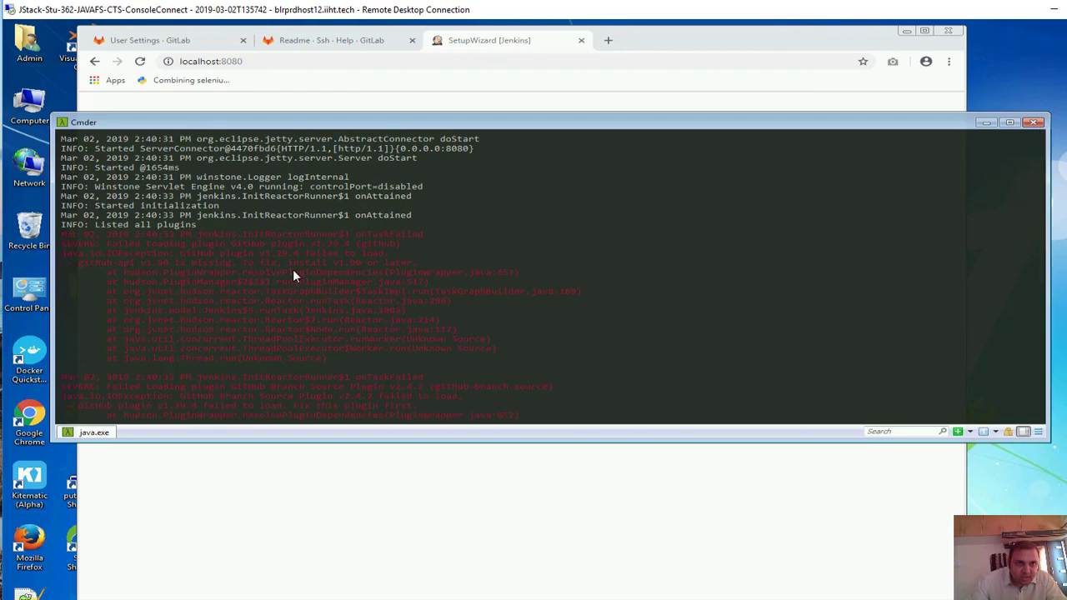
pyautogui.scroll(-6, 293, 269)
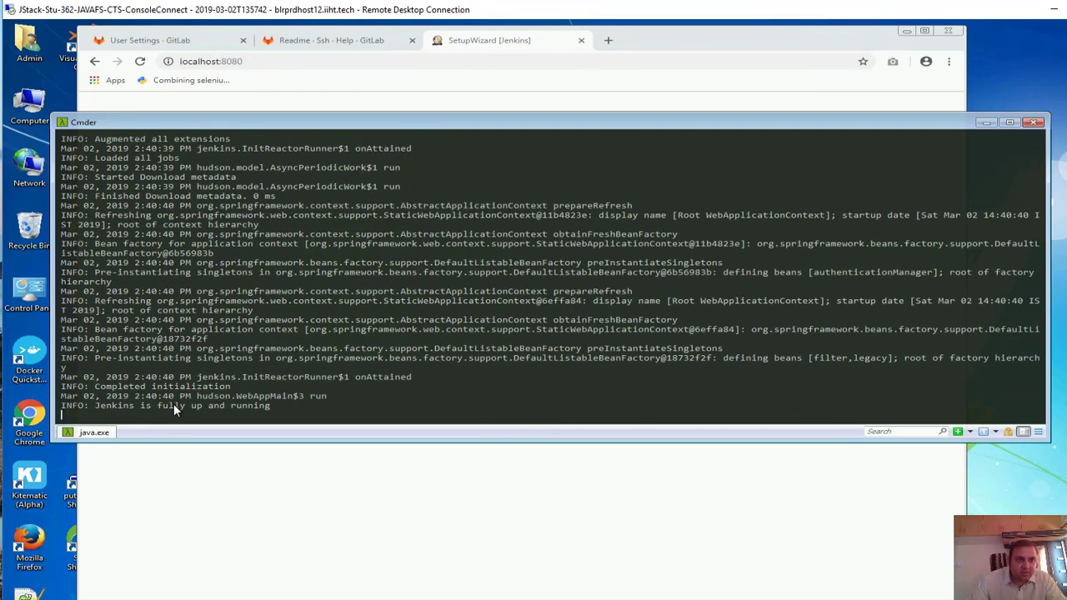
pyautogui.click(312, 55)
pyautogui.press('F5')
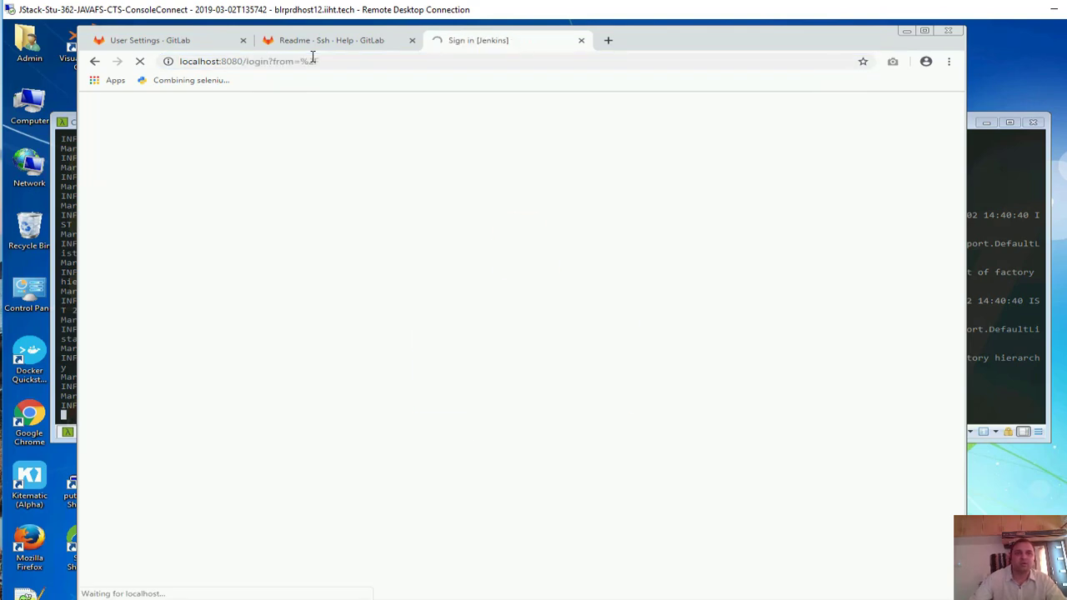
# Sign in, then go to Manage Jenkins and open Global Tool Configuration
pyautogui.click(503, 407)
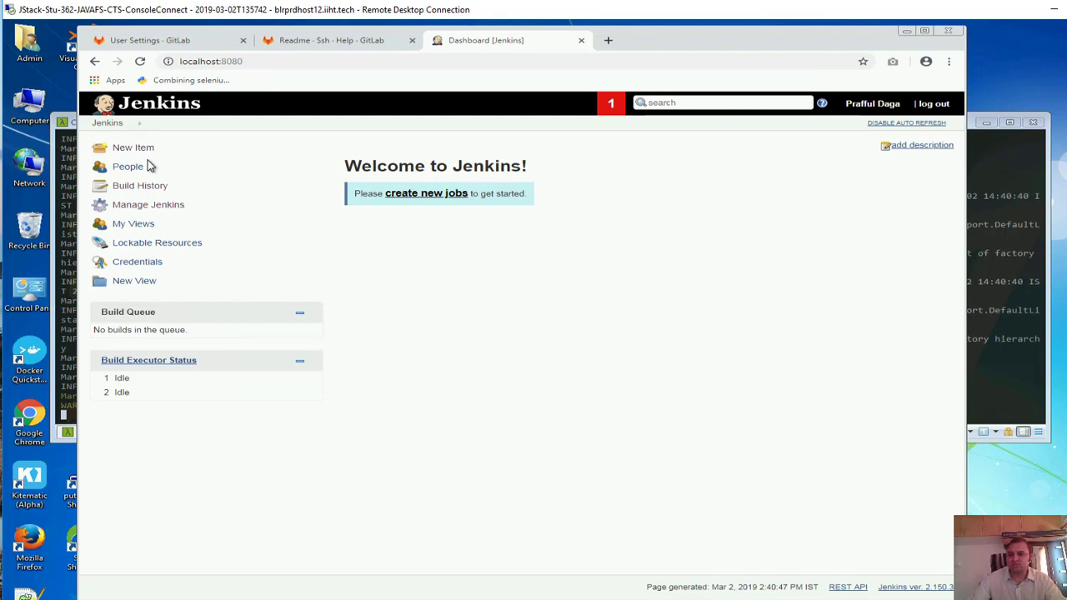
pyautogui.click(144, 209)
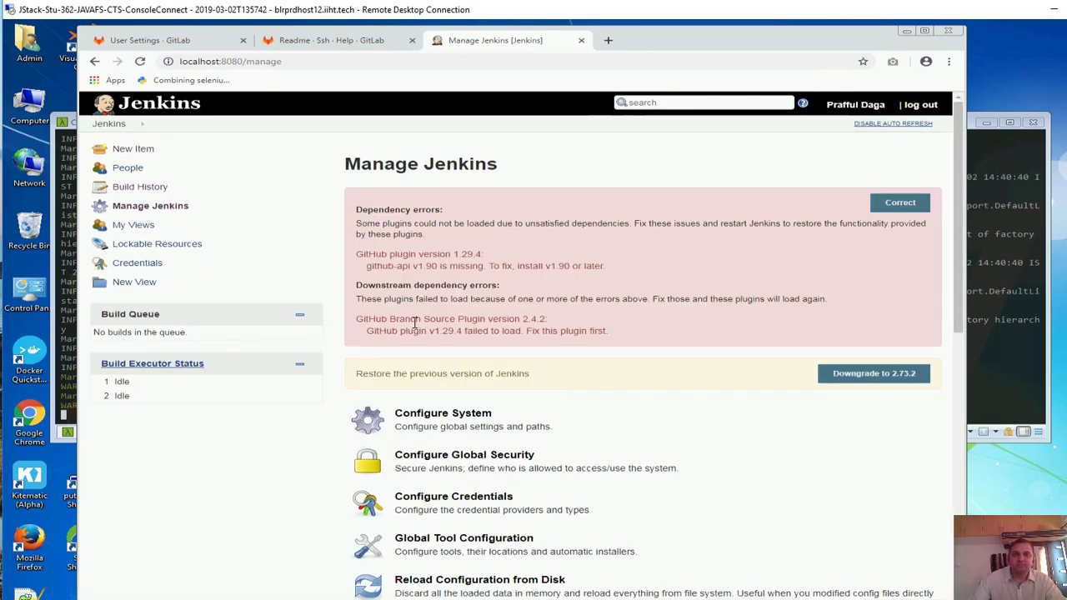
pyautogui.scroll(-2, 450, 330)
pyautogui.scroll(-2, 450, 329)
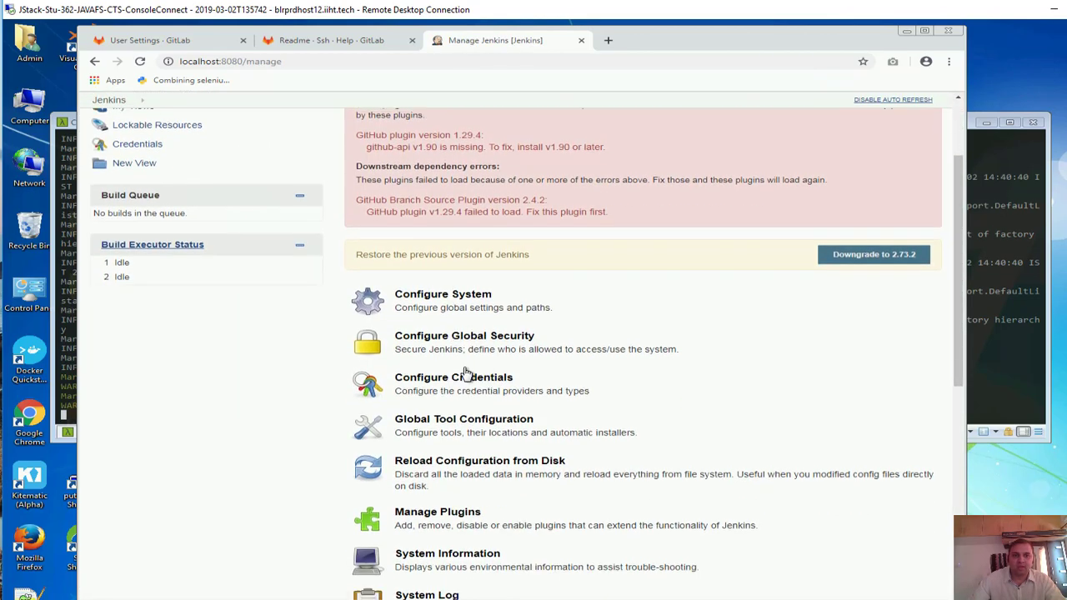
pyautogui.click(464, 425)
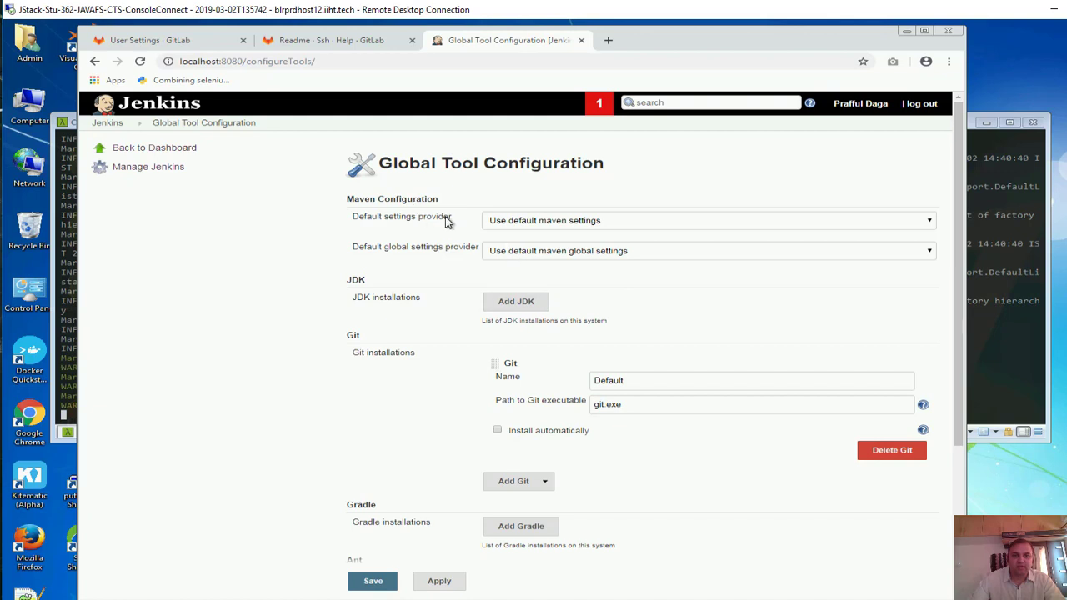
# Keep the default Maven settings provider choice
pyautogui.click(536, 225)
pyautogui.click(536, 226)
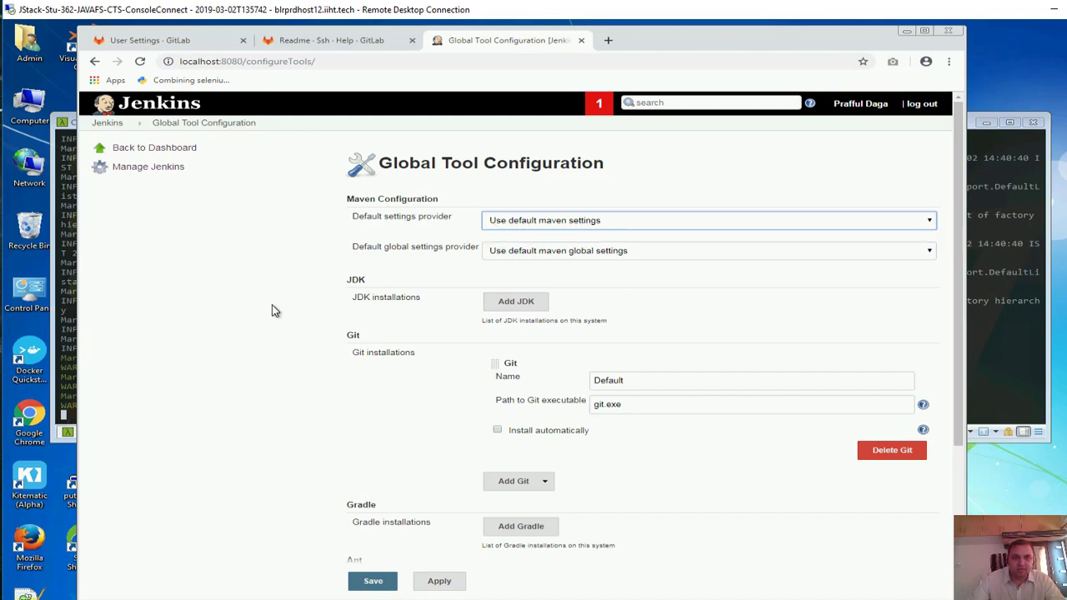
pyautogui.scroll(-3, 542, 219)
# Add a JDK installation named JDK_HOME with automatic installation turned off
pyautogui.click(526, 186)
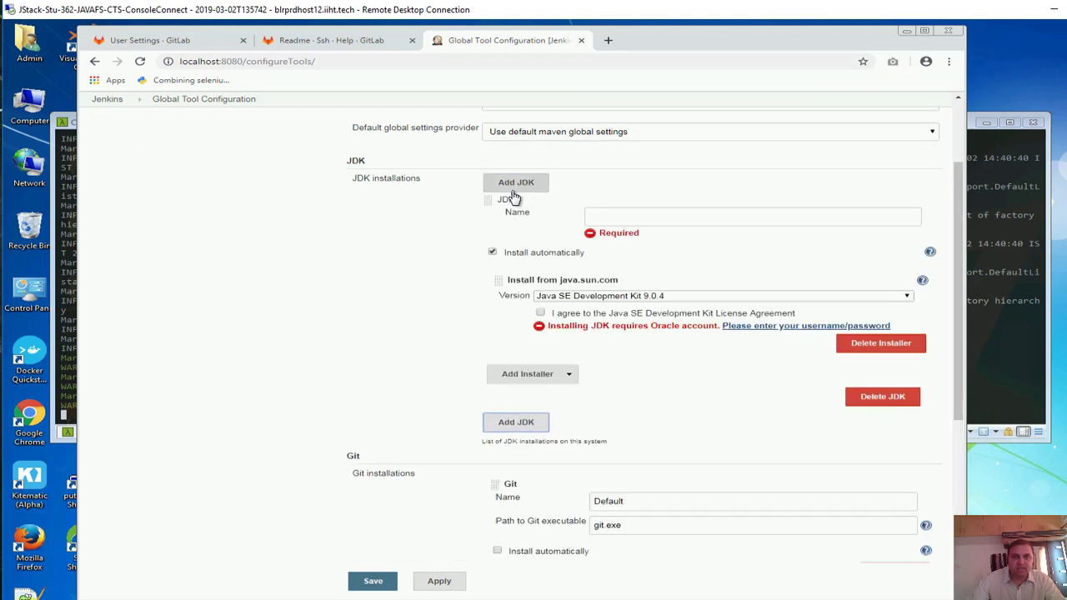
pyautogui.click(622, 217)
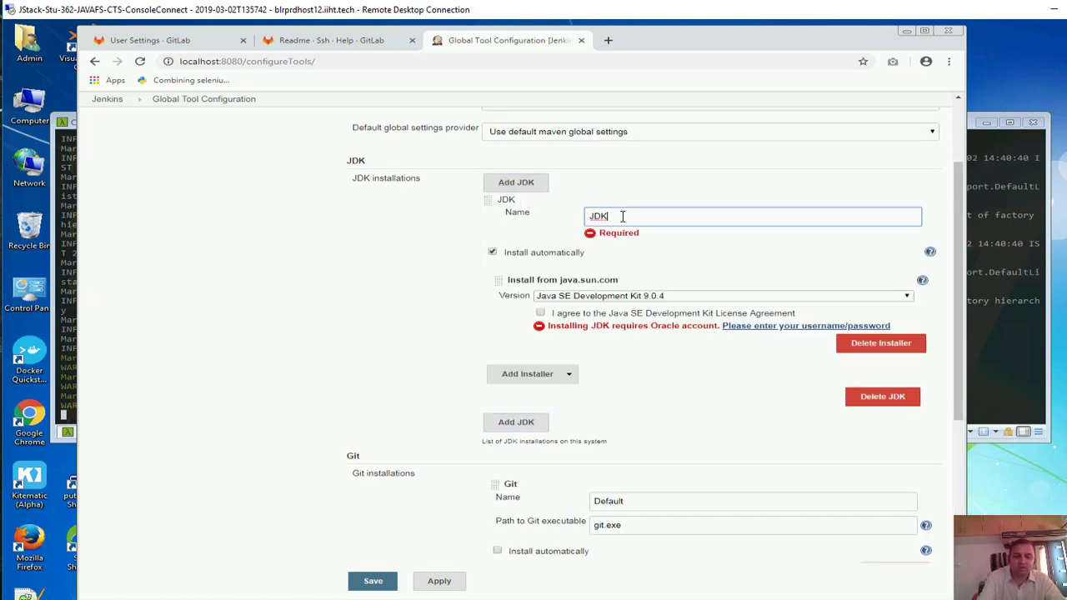
pyautogui.write('JDK_HOME')
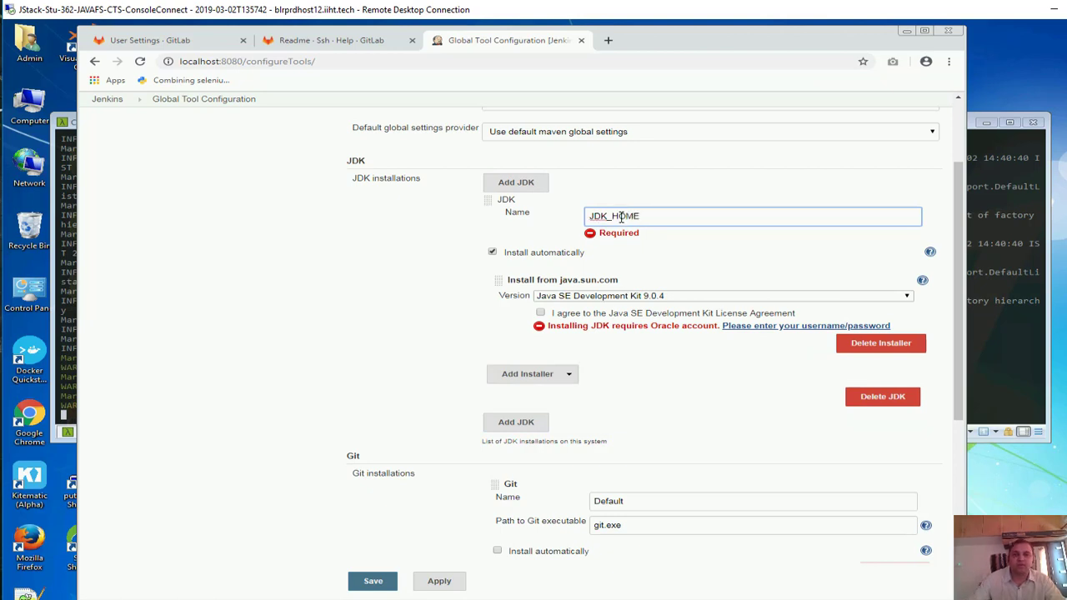
pyautogui.click(492, 252)
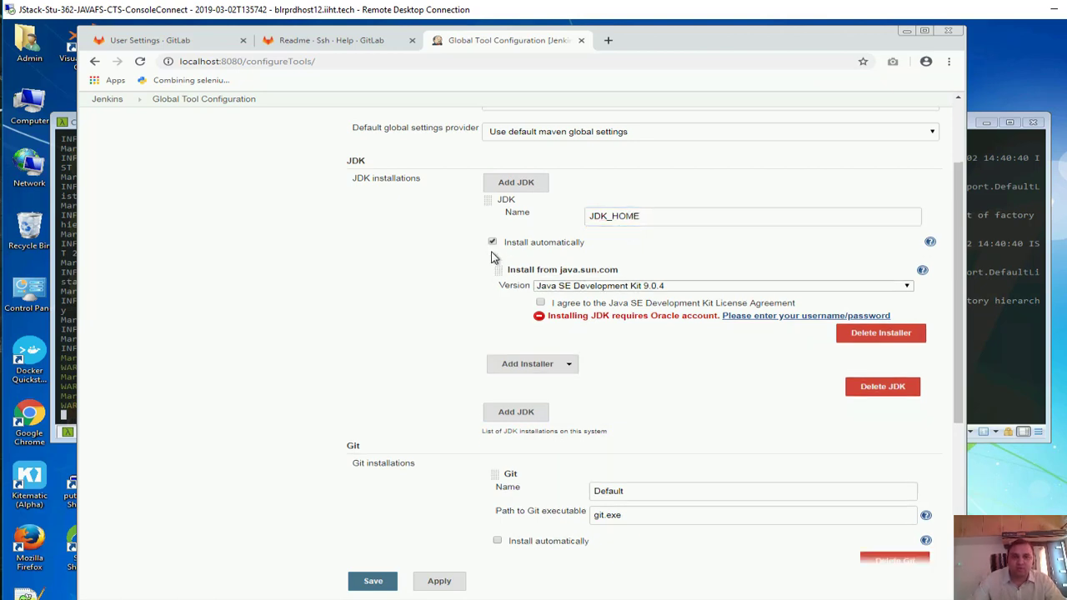
pyautogui.click(492, 242)
pyautogui.click(566, 241)
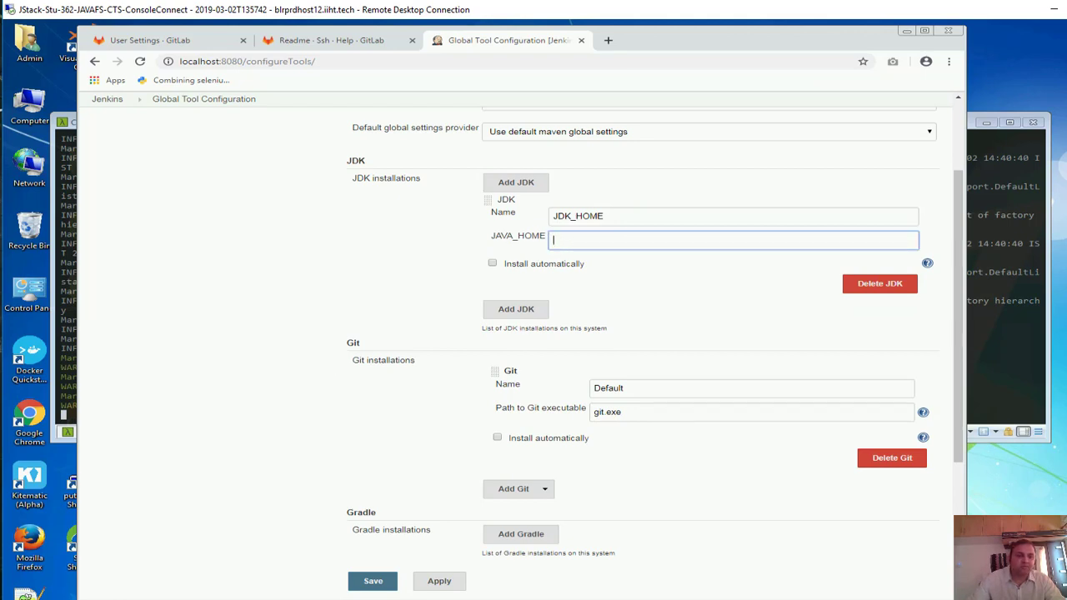
pyautogui.press('super+e')
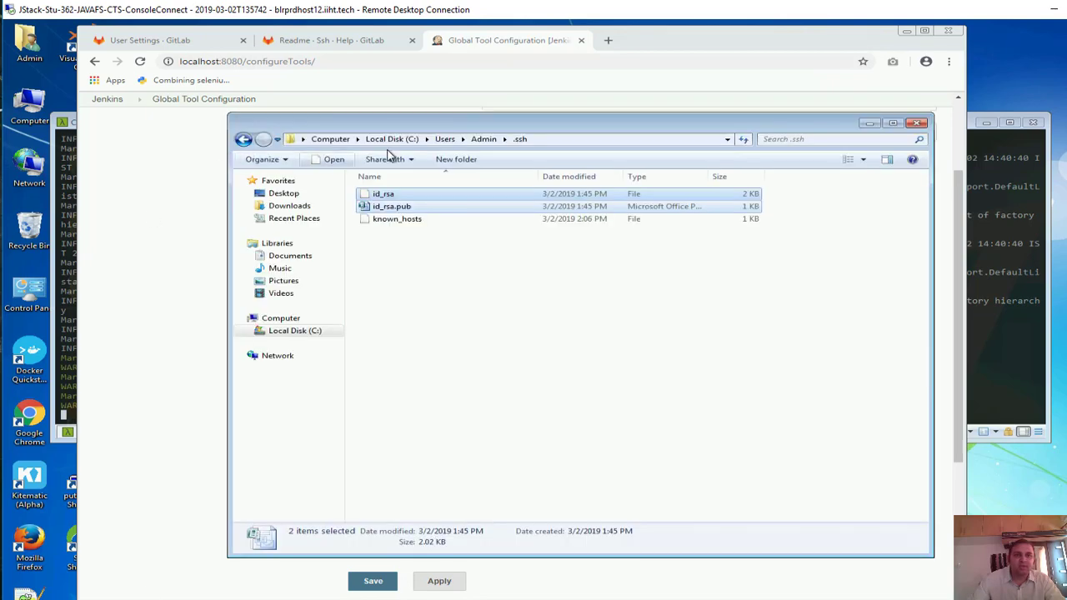
# Copy the JDK folder path C:\Program Files\Java\jdk1.8.0_144 from Explorer and return to Jenkins
pyautogui.click(393, 138)
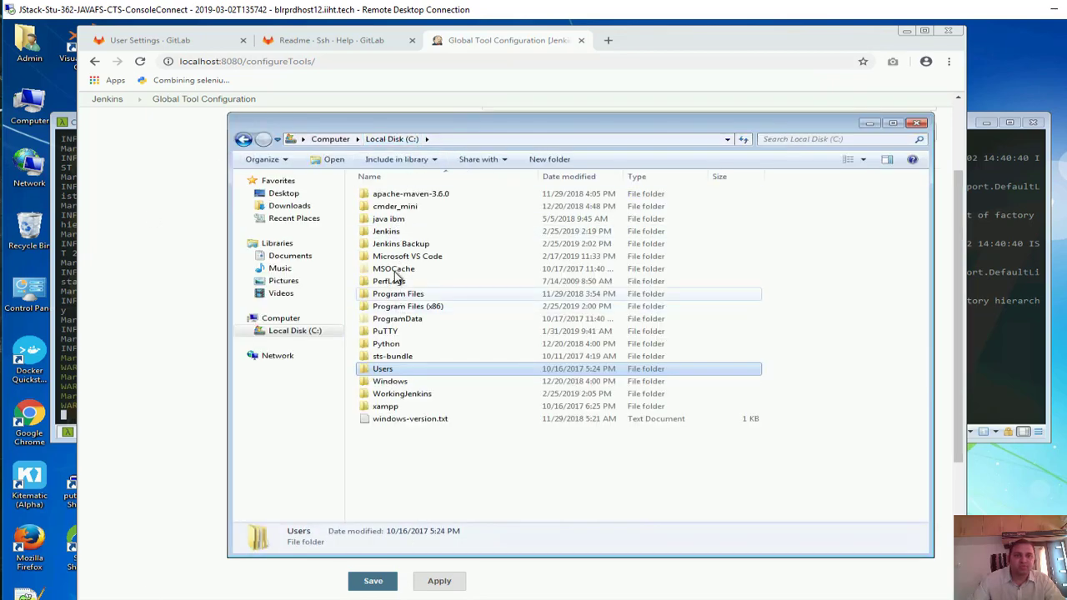
pyautogui.doubleClick(403, 296)
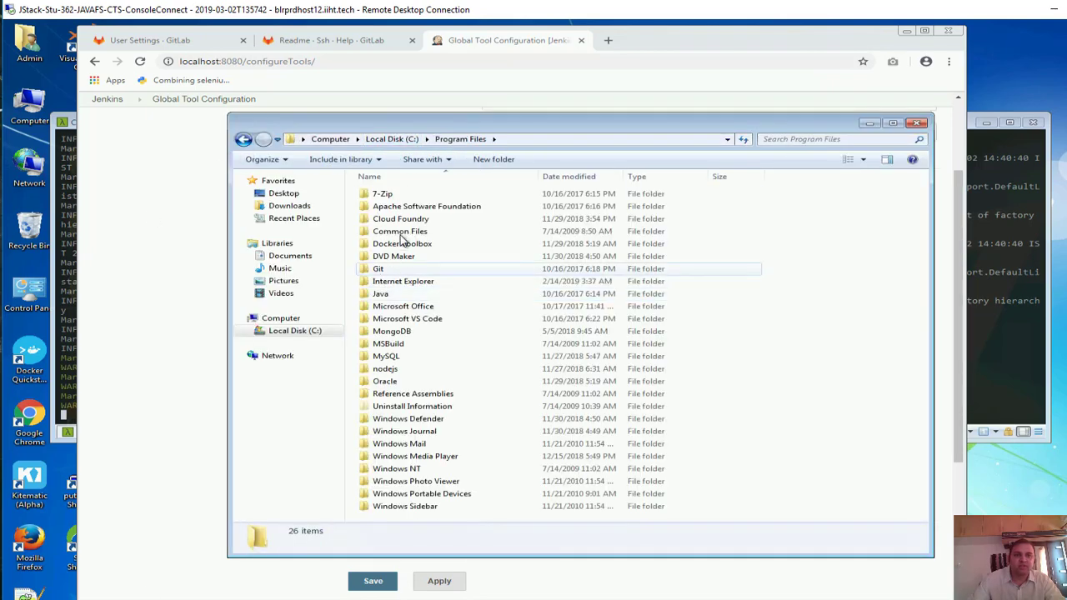
pyautogui.doubleClick(409, 299)
pyautogui.doubleClick(407, 195)
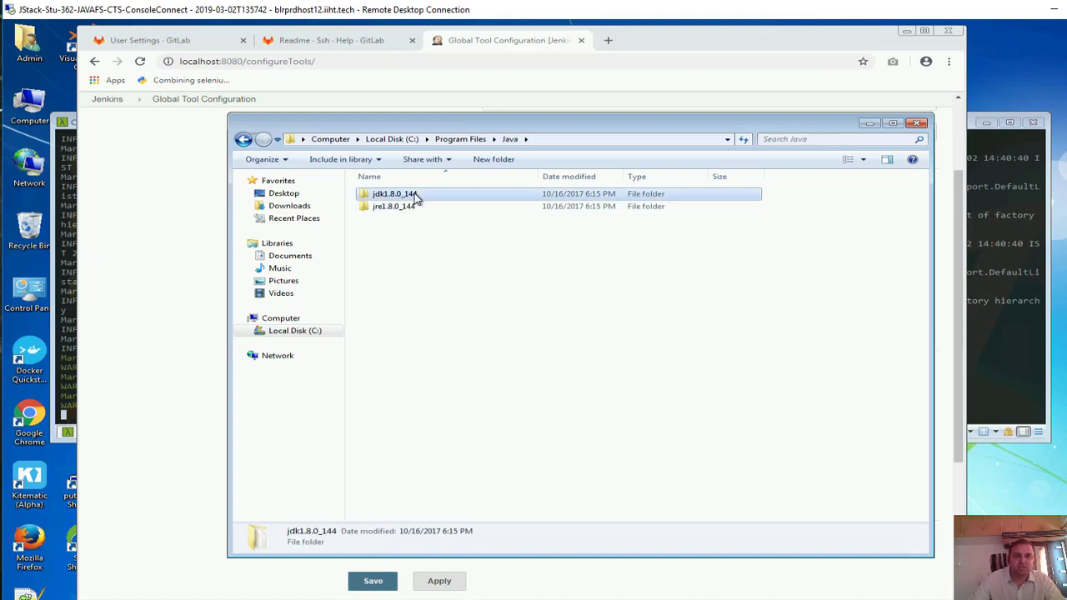
pyautogui.click(623, 142)
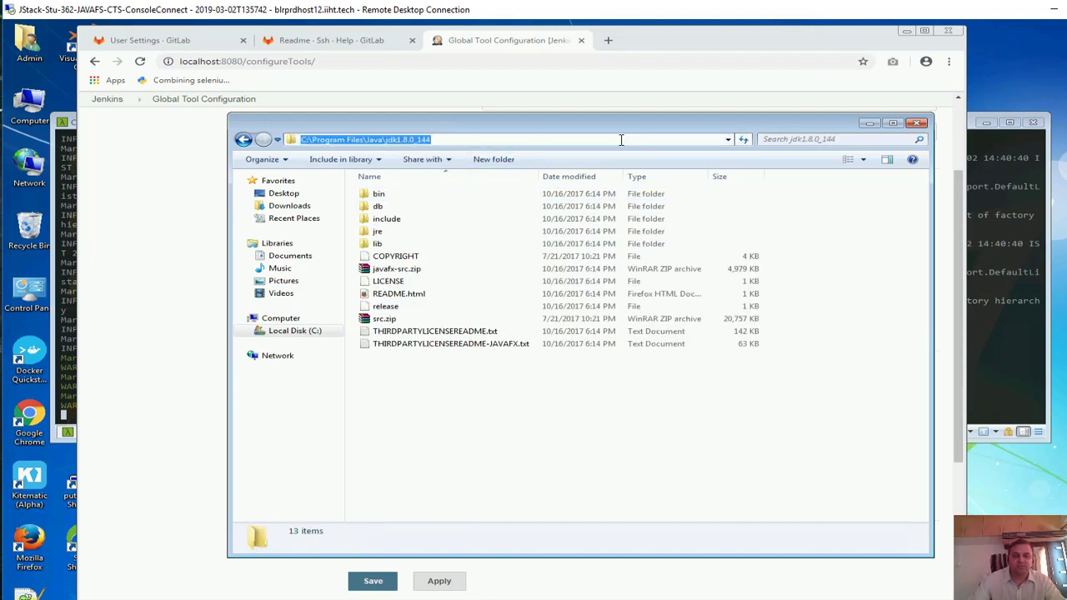
pyautogui.click(532, 37)
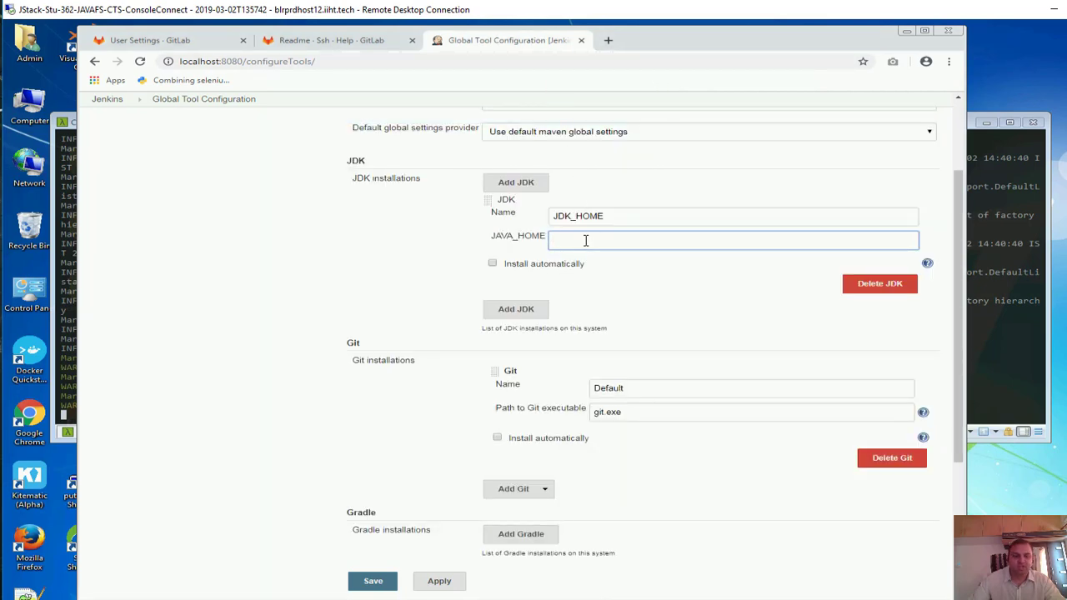
# Set JDK_HOME's JAVA_HOME to C:\Program Files\Java\jdk1.8.0_144 and apply it
pyautogui.hotkey('ctrl', 'v')
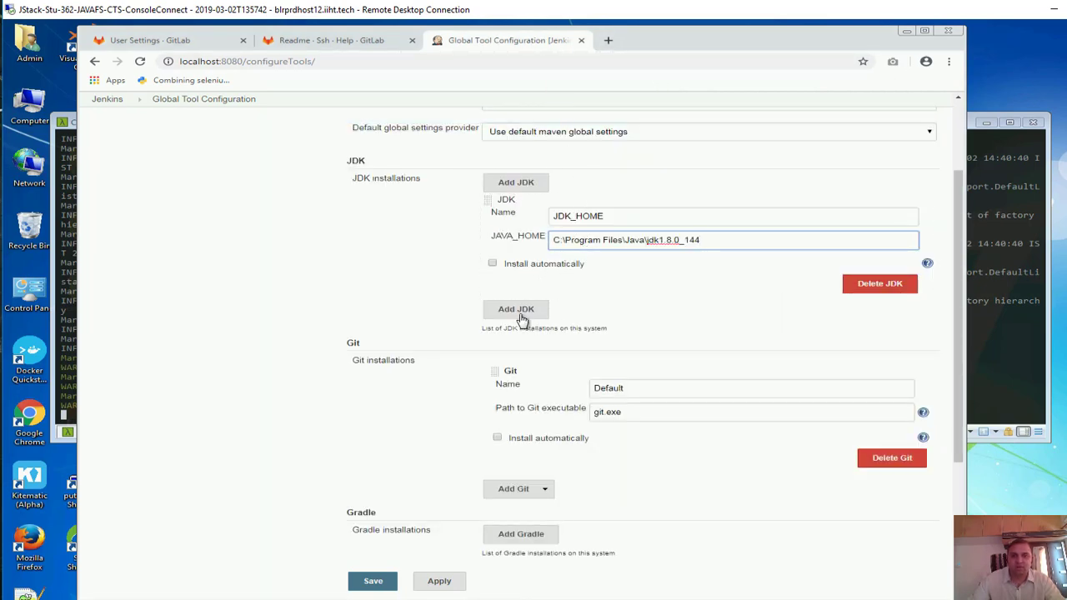
pyautogui.click(436, 581)
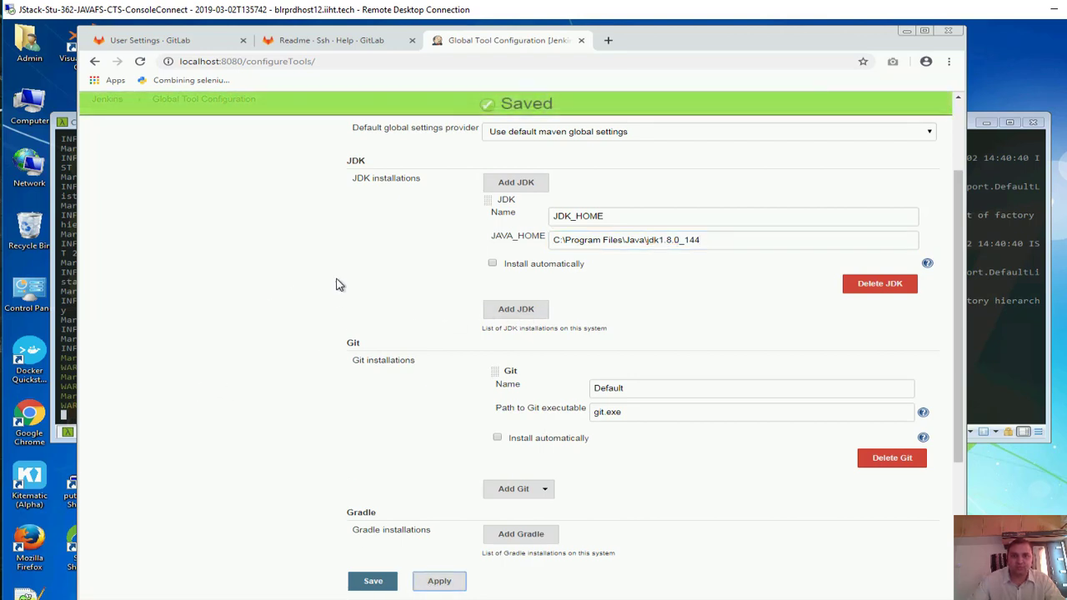
pyautogui.scroll(-1, 640, 341)
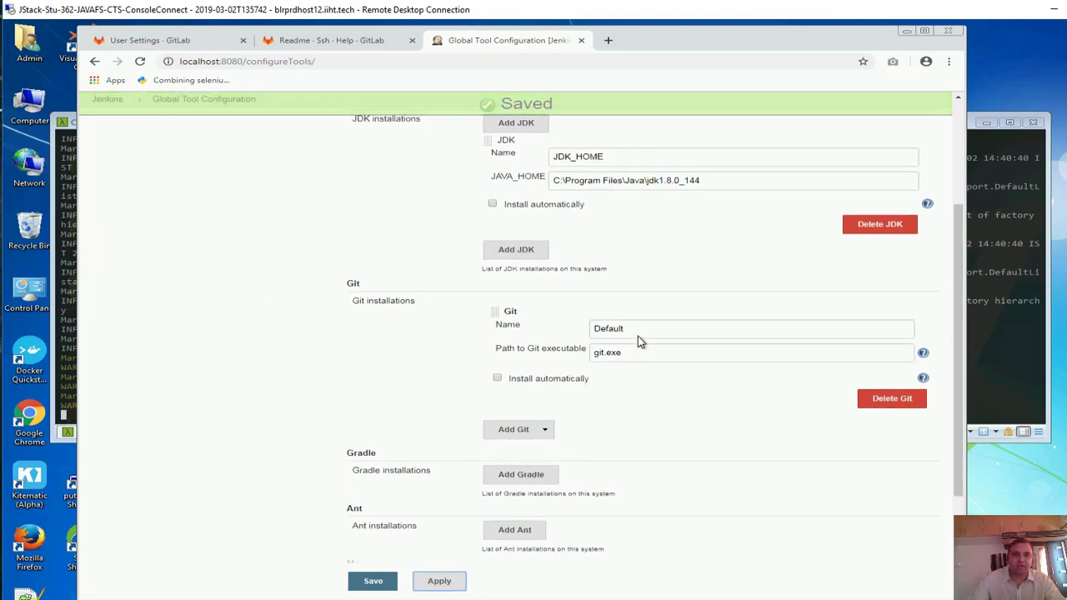
pyautogui.moveTo(630, 352); pyautogui.dragTo(597, 355)
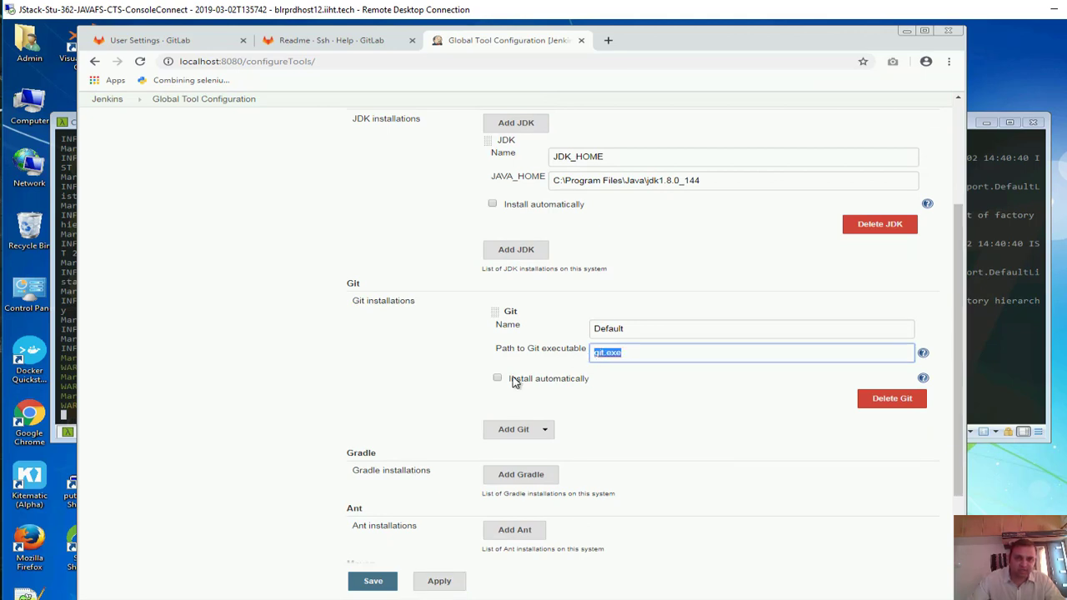
pyautogui.scroll(-2, 379, 401)
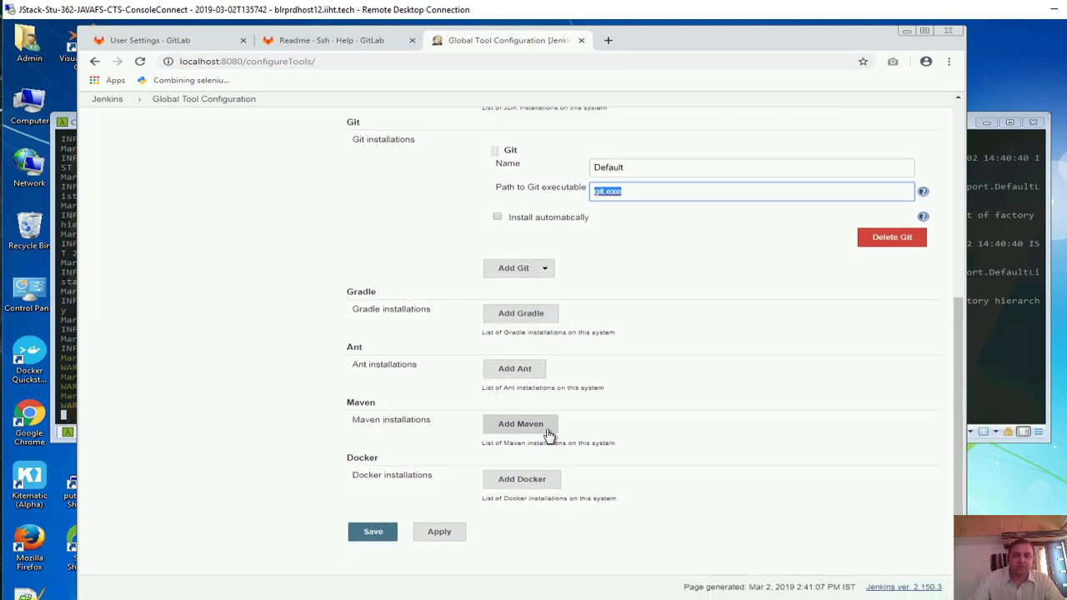
# Add a new Maven installation entry, ready for its name
pyautogui.click(520, 425)
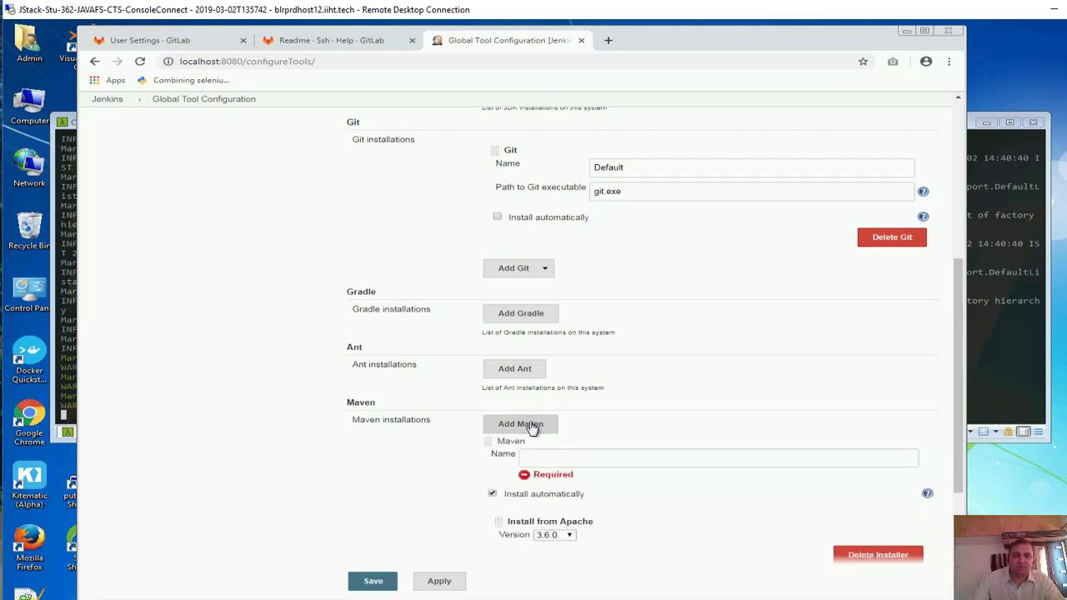
pyautogui.scroll(-2, 534, 413)
pyautogui.scroll(-1, 538, 409)
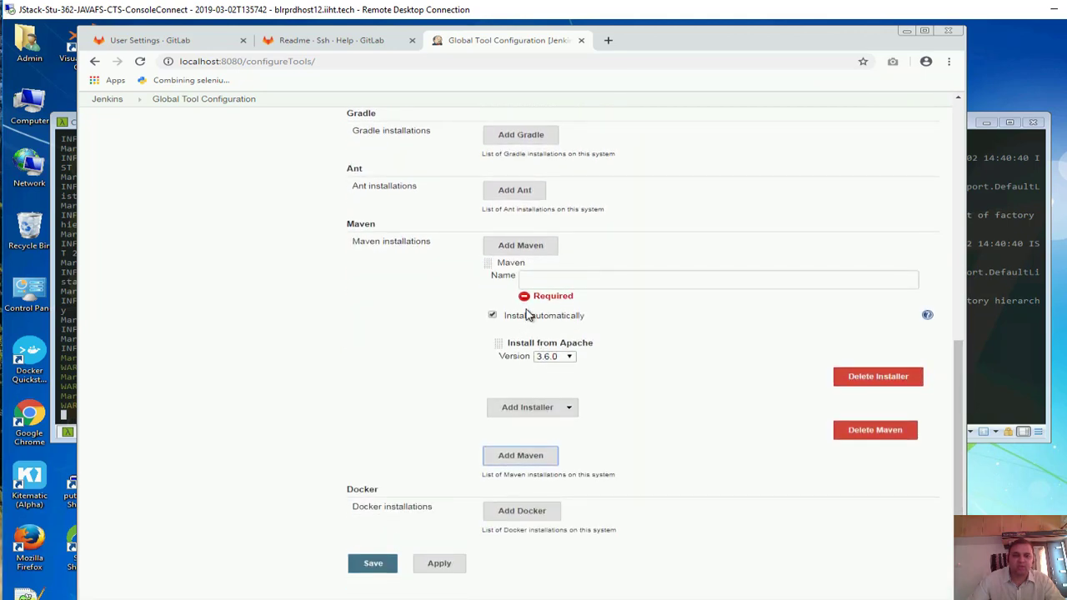
pyautogui.click(544, 278)
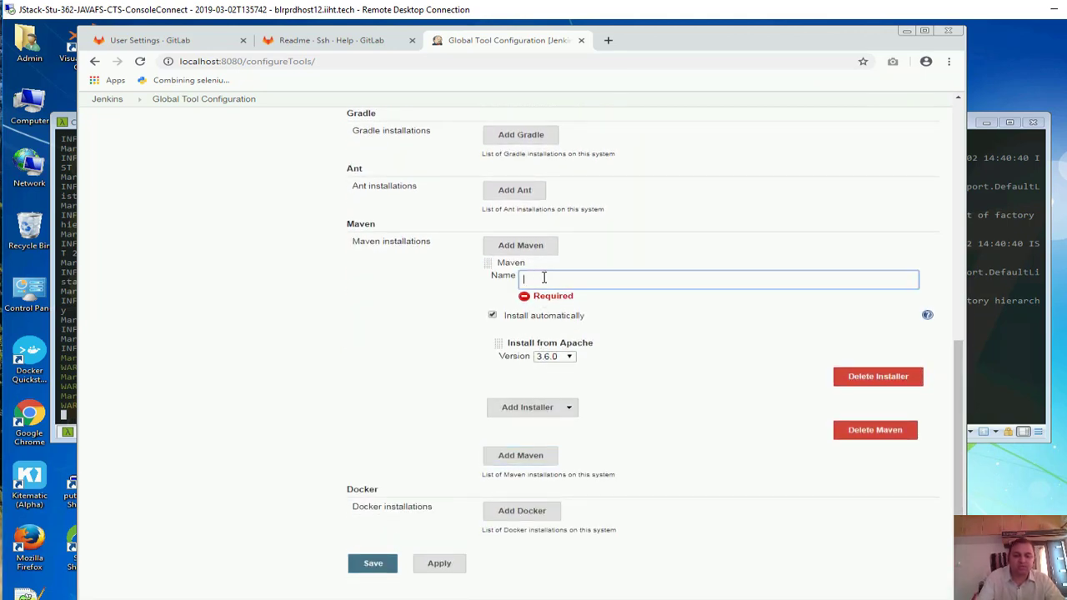
# Name the Maven installation MAVEN_HOME with automatic installation turned off
pyautogui.write('MAVEN_HOME')
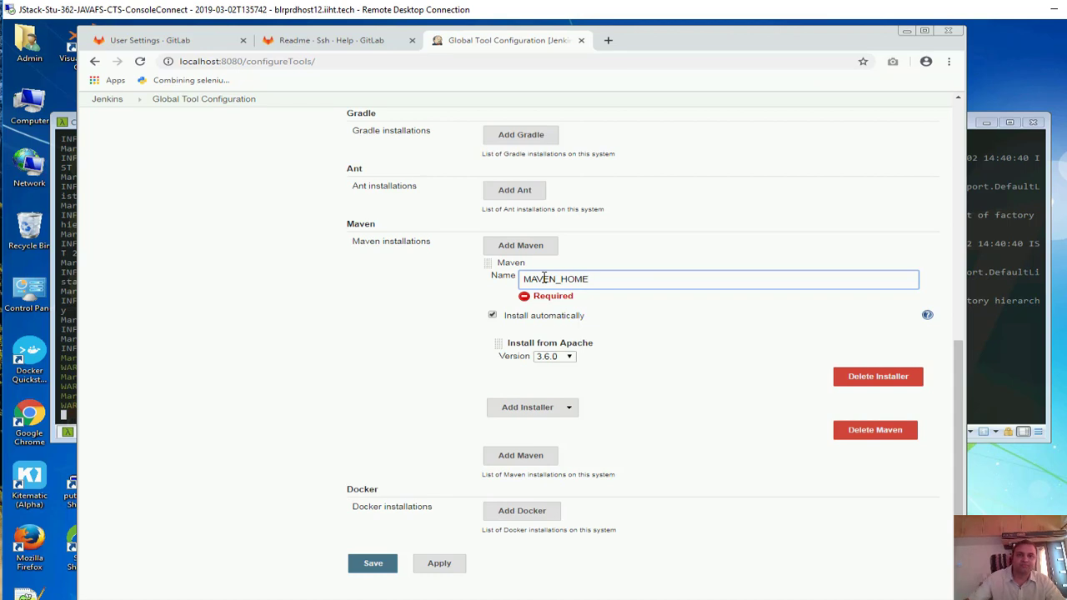
pyautogui.click(492, 306)
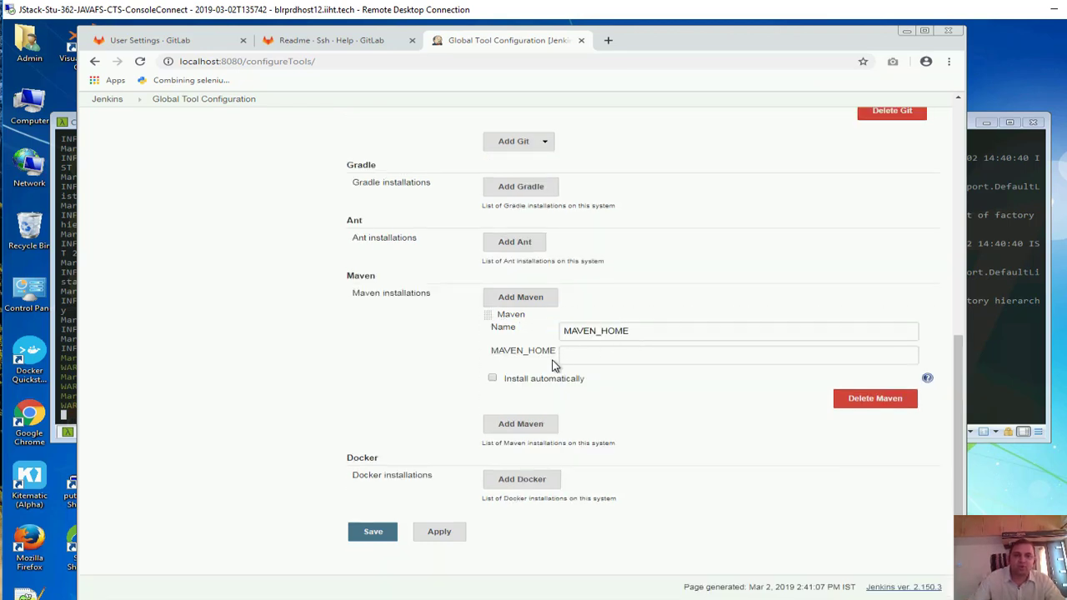
pyautogui.click(594, 354)
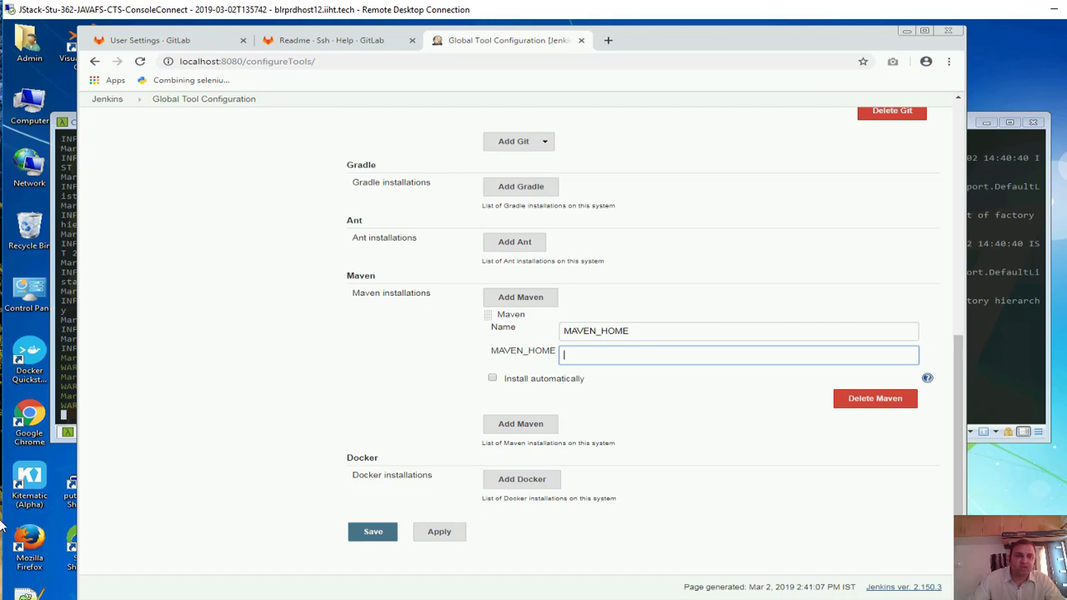
pyautogui.click(25, 599)
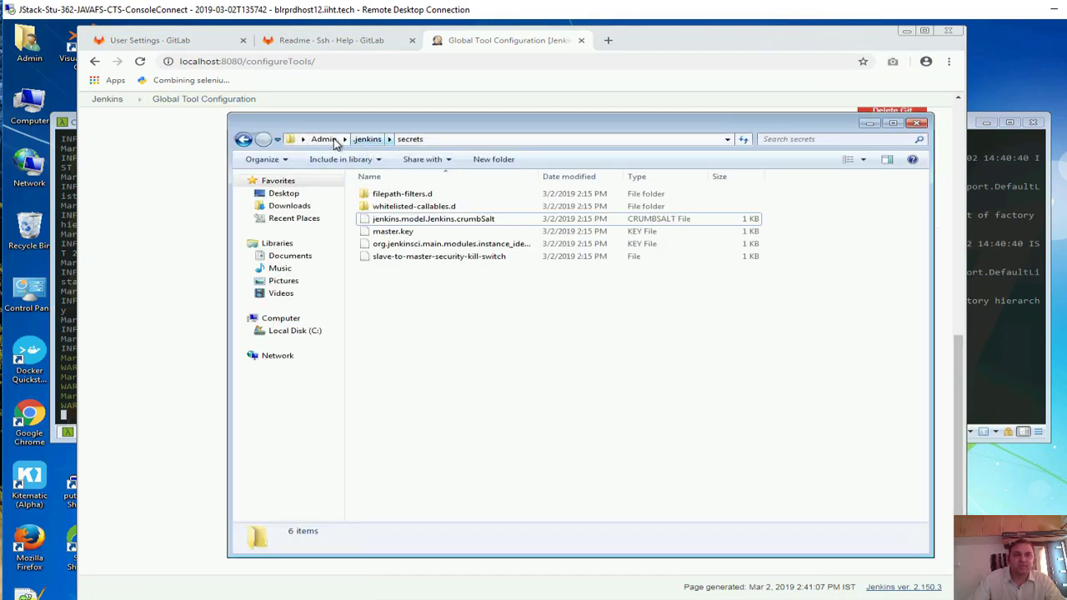
# Copy the Maven folder path C:\apache-maven-3.6.0 from Explorer and return to Jenkins
pyautogui.click(300, 332)
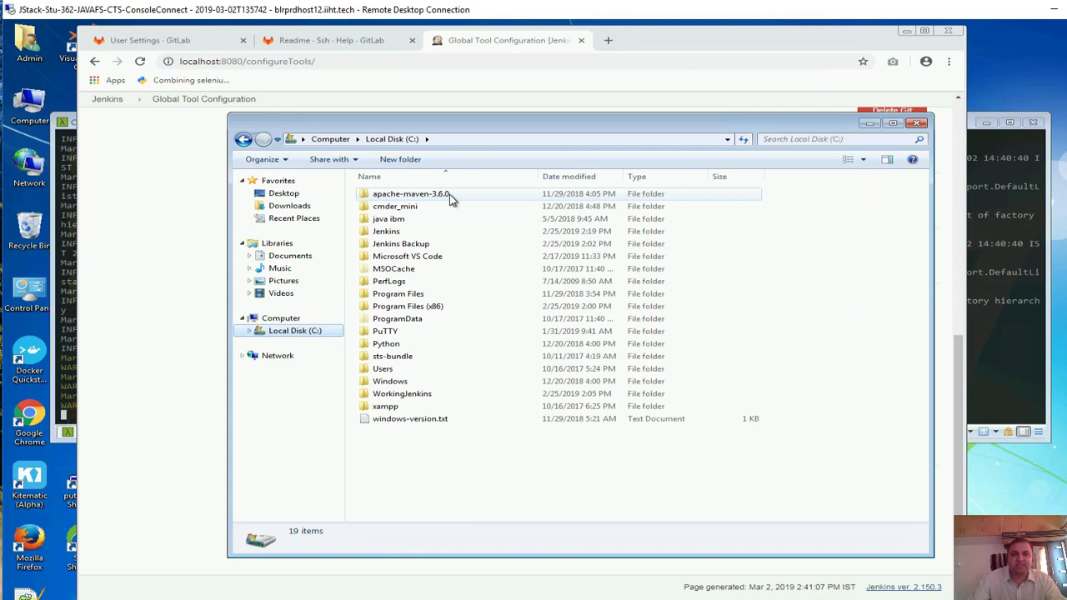
pyautogui.doubleClick(446, 196)
pyautogui.click(576, 147)
pyautogui.hotkey('ctrl', 'c')
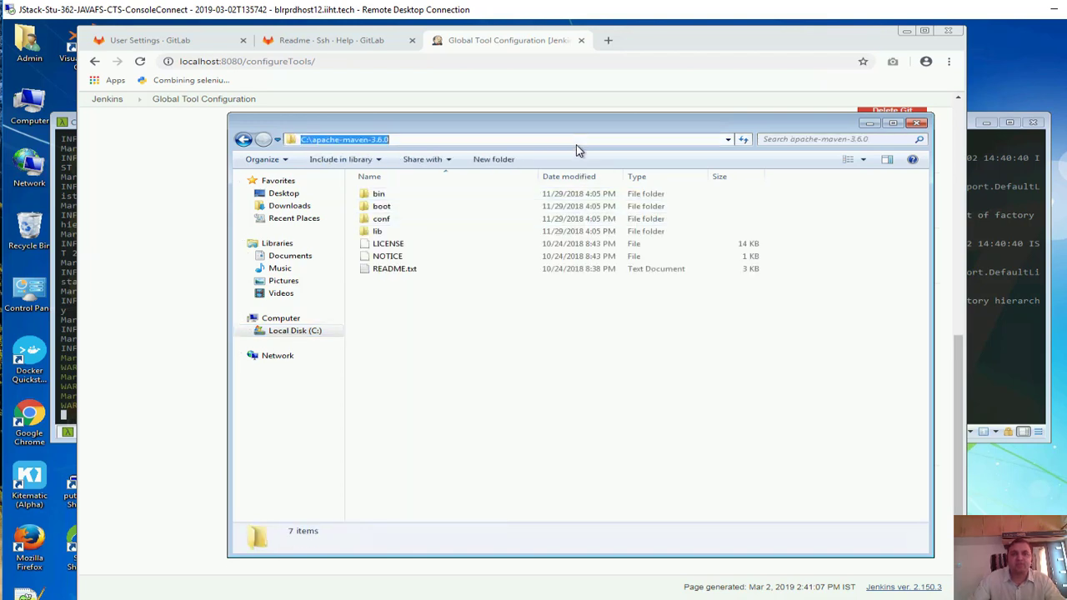
pyautogui.click(962, 381)
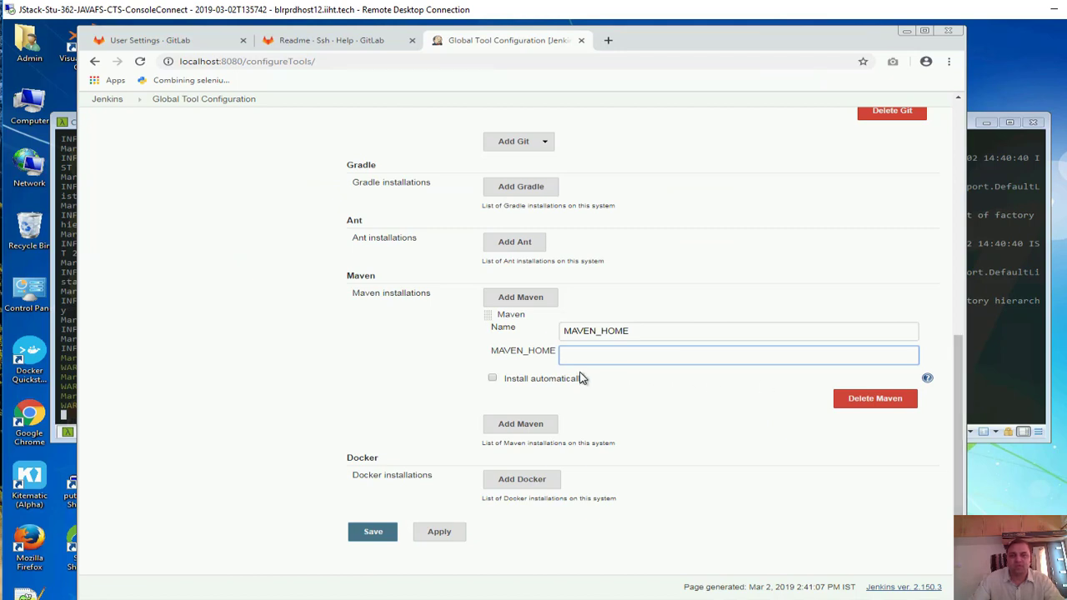
# Set MAVEN_HOME to C:\apache-maven-3.6.0 and save the Global Tool Configuration
pyautogui.hotkey('ctrl', 'v')
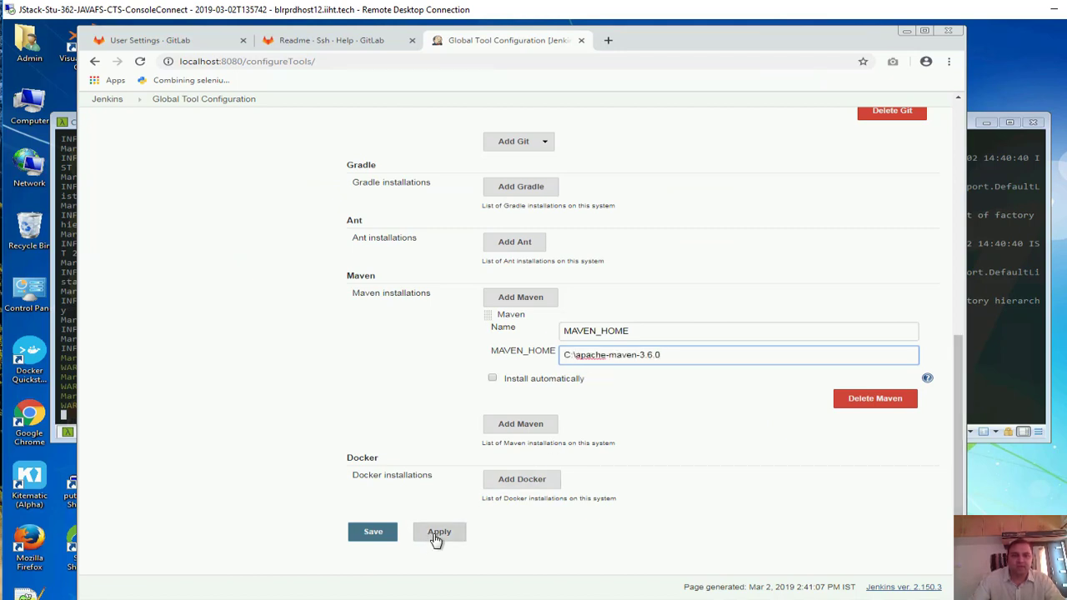
pyautogui.click(435, 538)
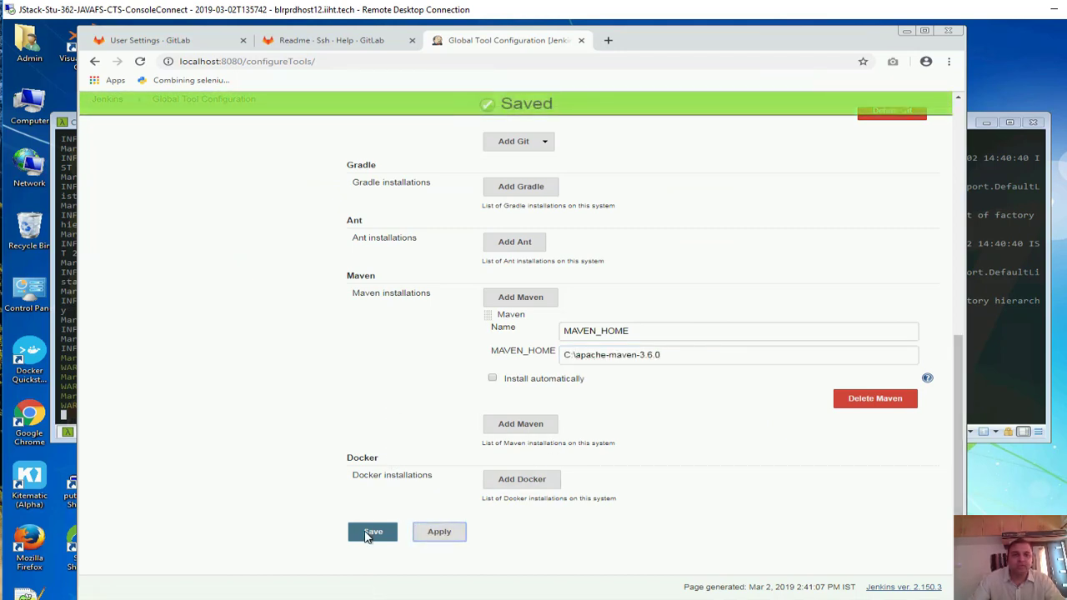
pyautogui.click(367, 536)
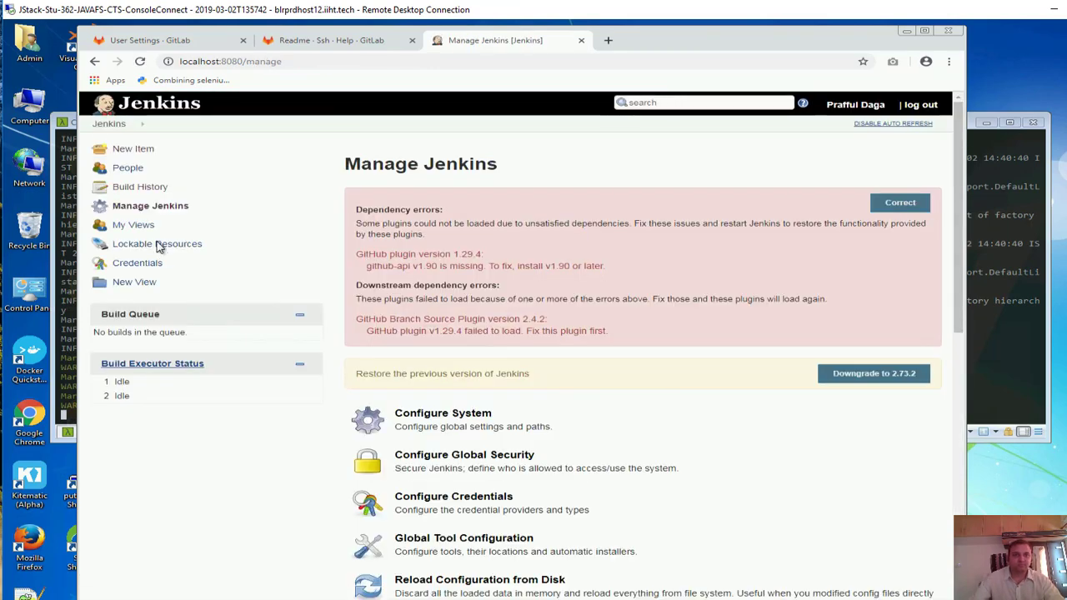
pyautogui.click(141, 151)
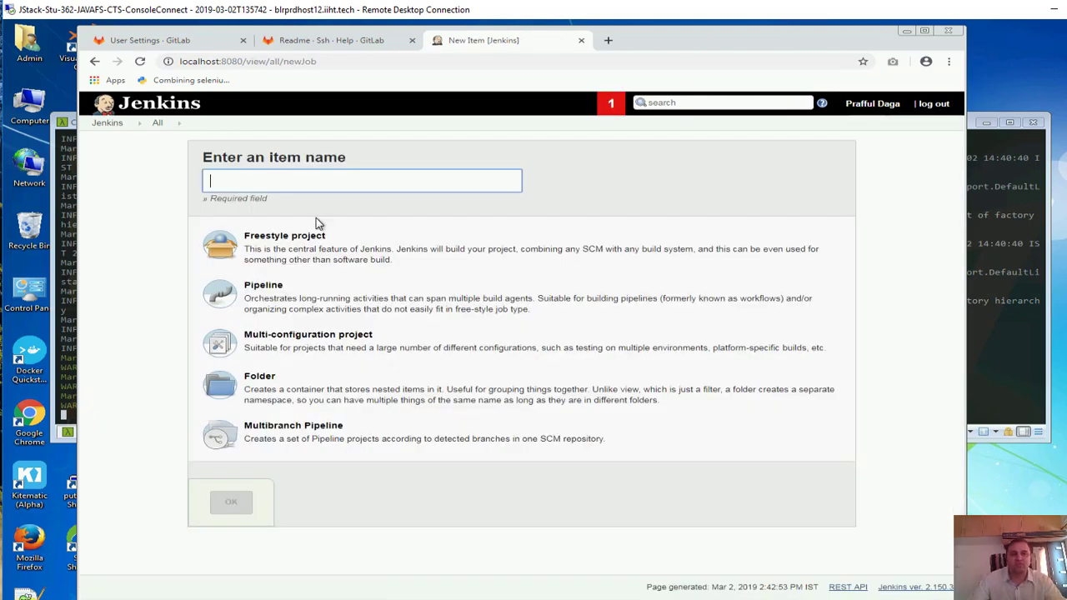
# Create a freestyle project named SpringBoot-Jenkins-Job
pyautogui.click(325, 257)
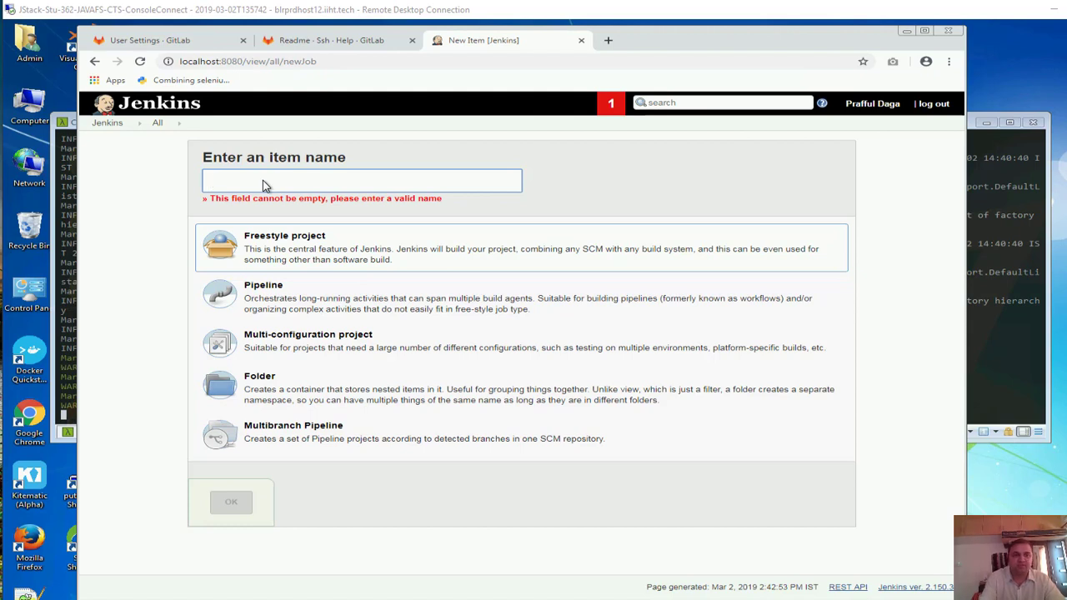
pyautogui.click(306, 184)
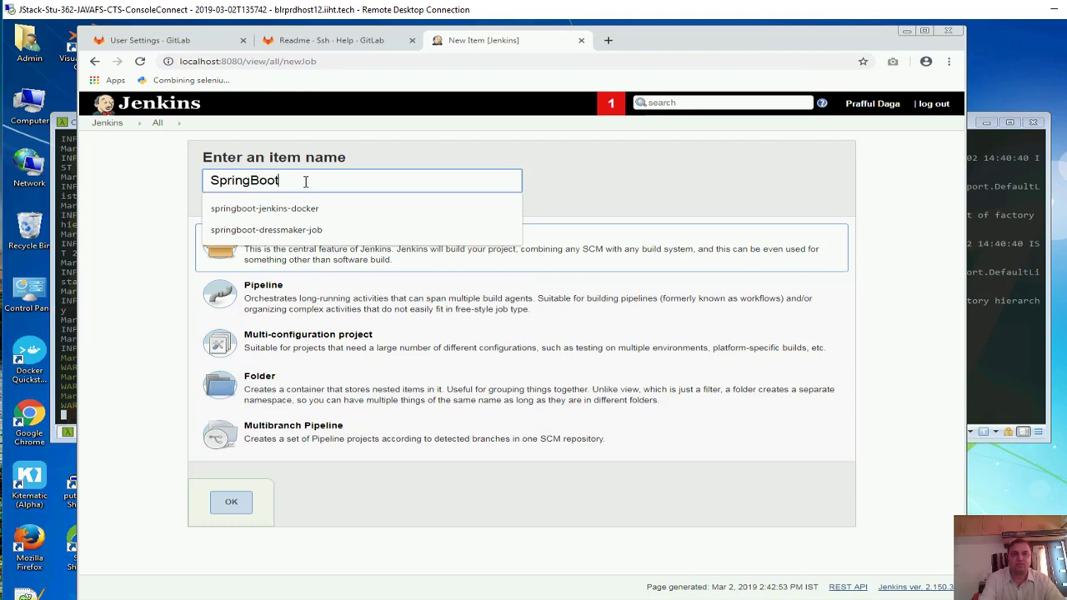
pyautogui.write('-Jenk')
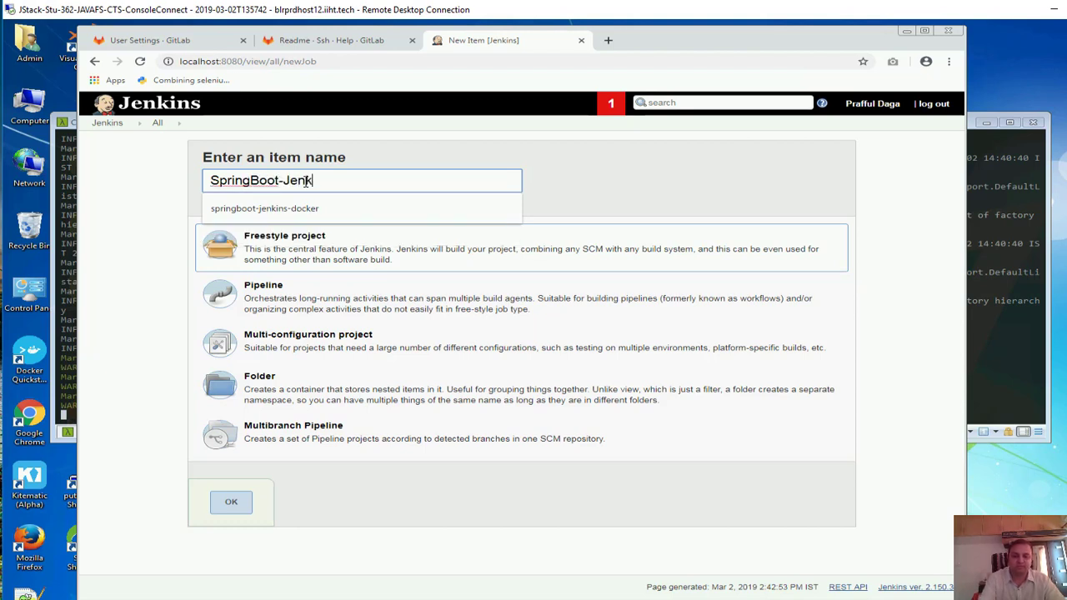
pyautogui.write('ins-J')
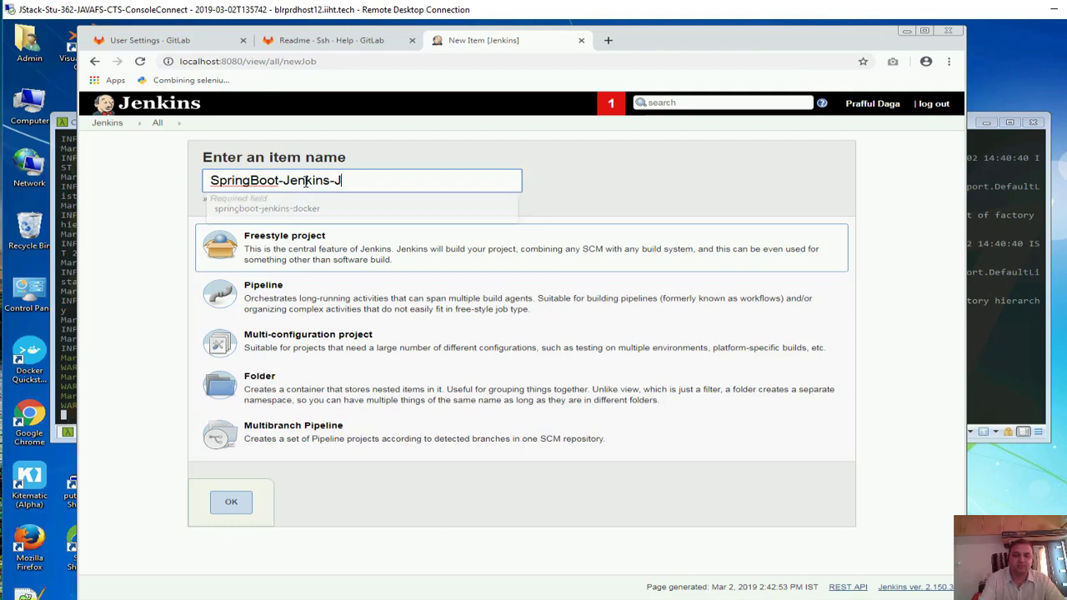
pyautogui.write('Ob')
pyautogui.press('BackSpace')
pyautogui.press('BackSpace')
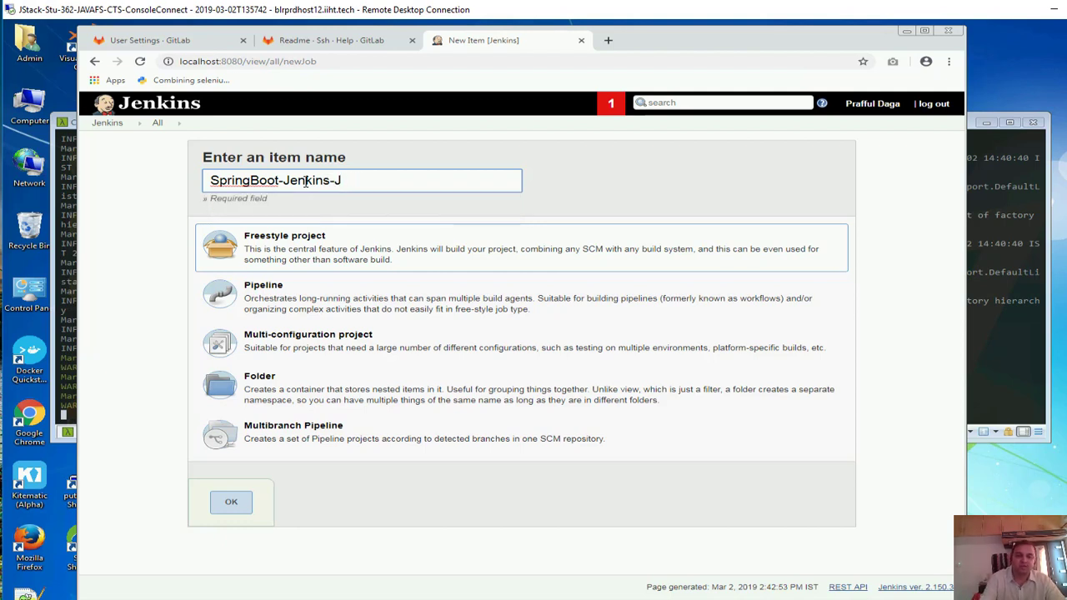
pyautogui.write('ob')
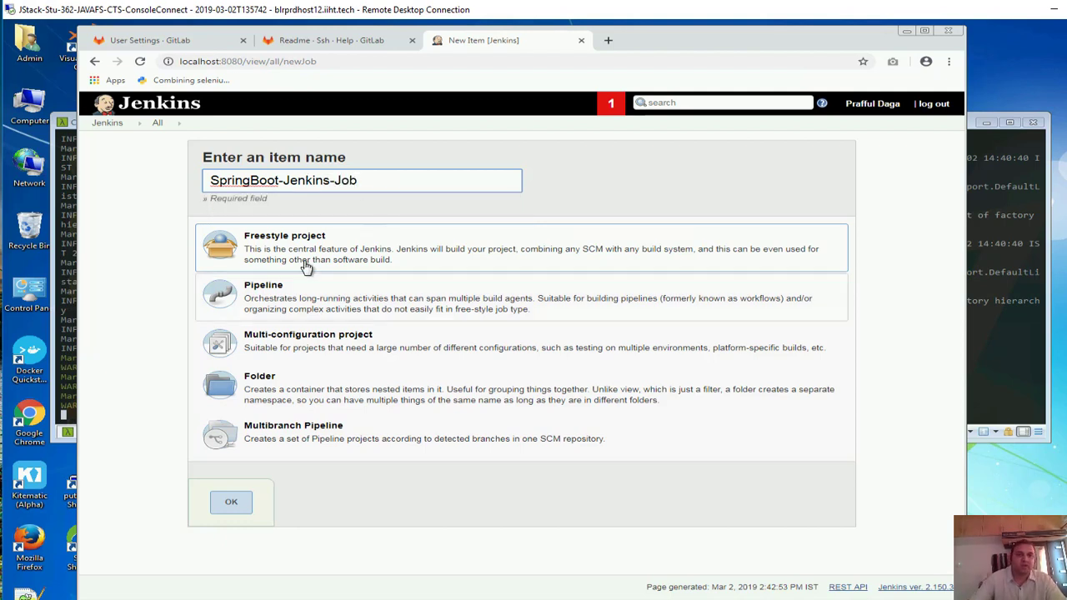
pyautogui.moveTo(306, 249); pyautogui.dragTo(309, 261)
pyautogui.click(234, 504)
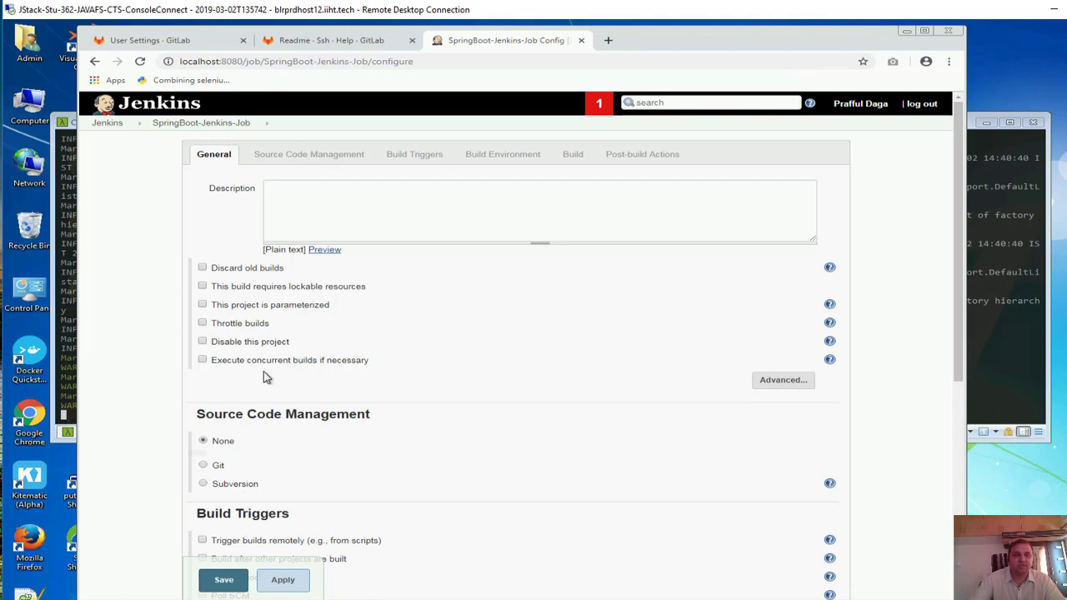
# Give the job the description 'SpringBoot CI and CD with Git, Jenkins and Docker'
pyautogui.click(306, 204)
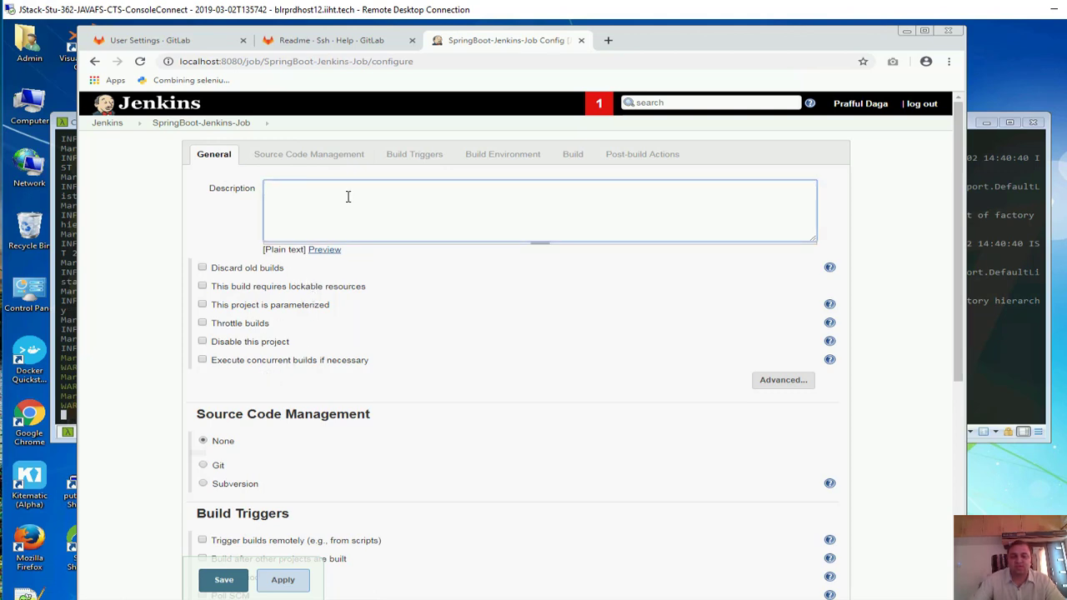
pyautogui.write('S')
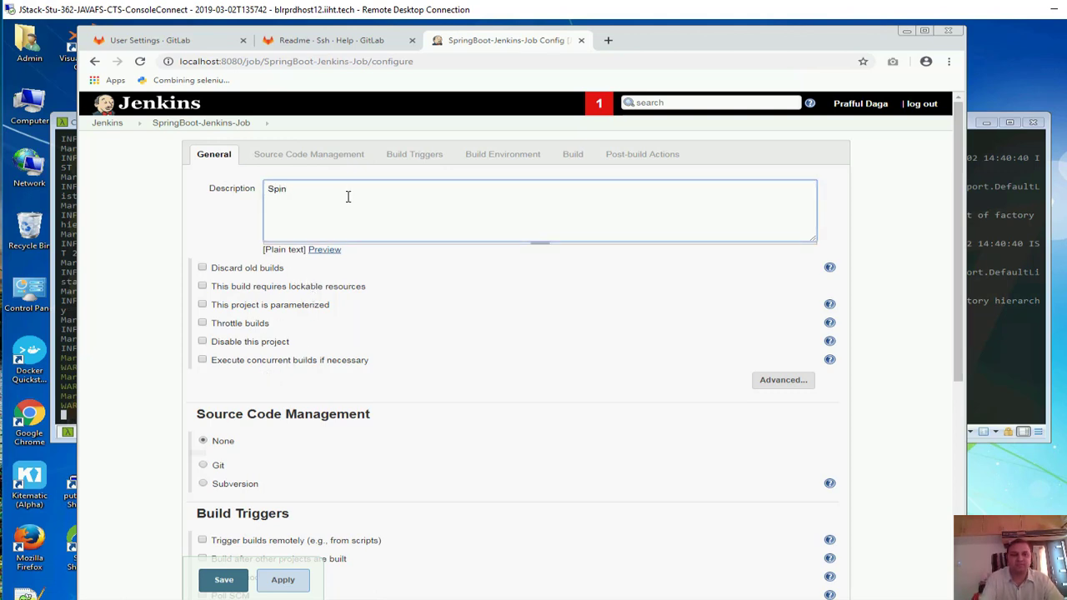
pyautogui.write('pringBoot with Git')
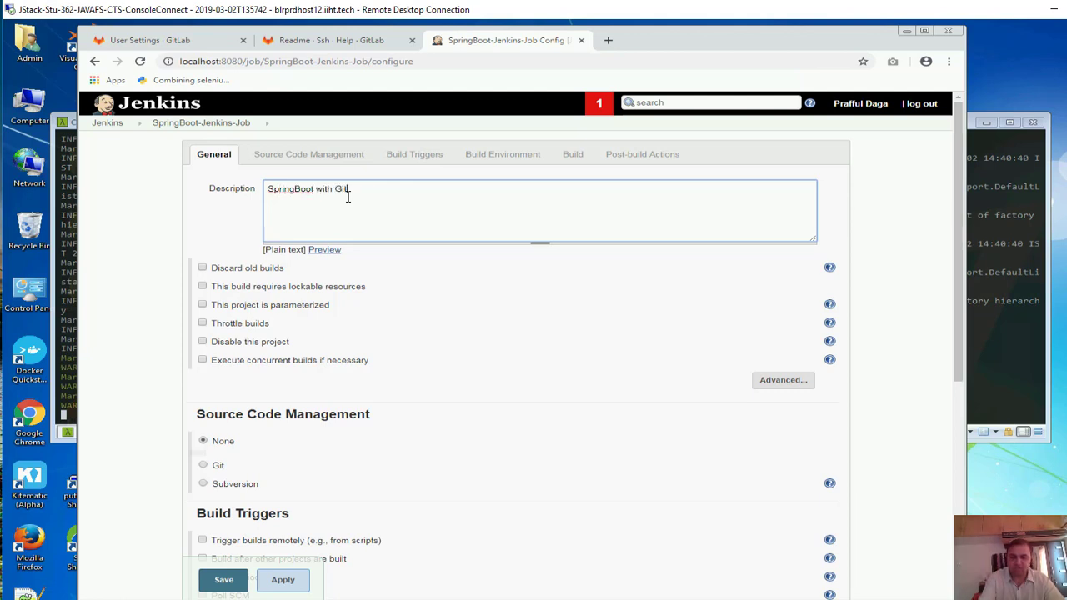
pyautogui.write(', Jenkins and DOc')
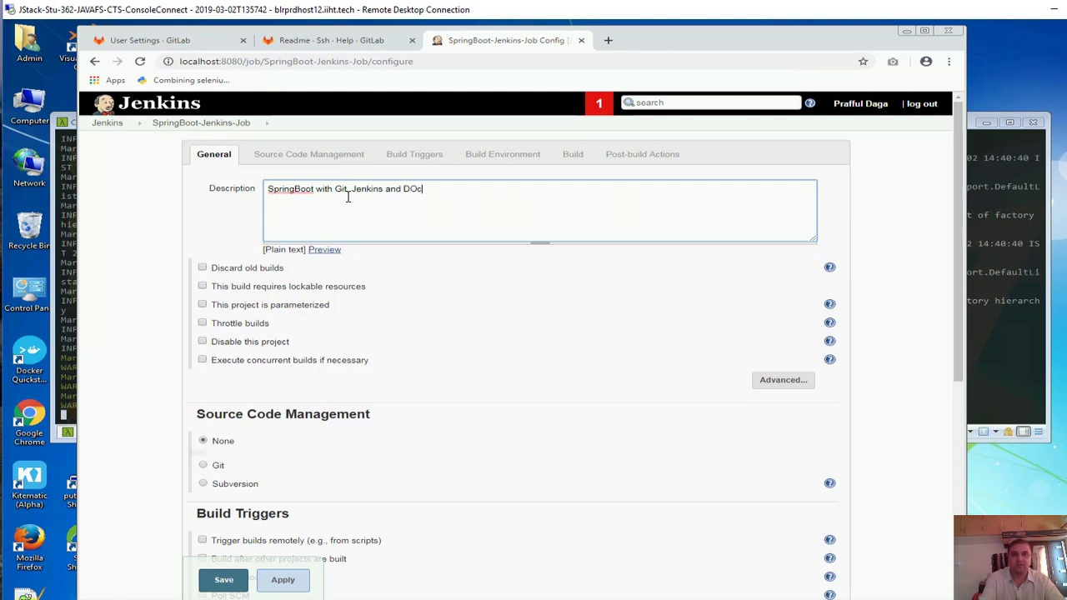
pyautogui.press('BackSpace')
pyautogui.write('ock')
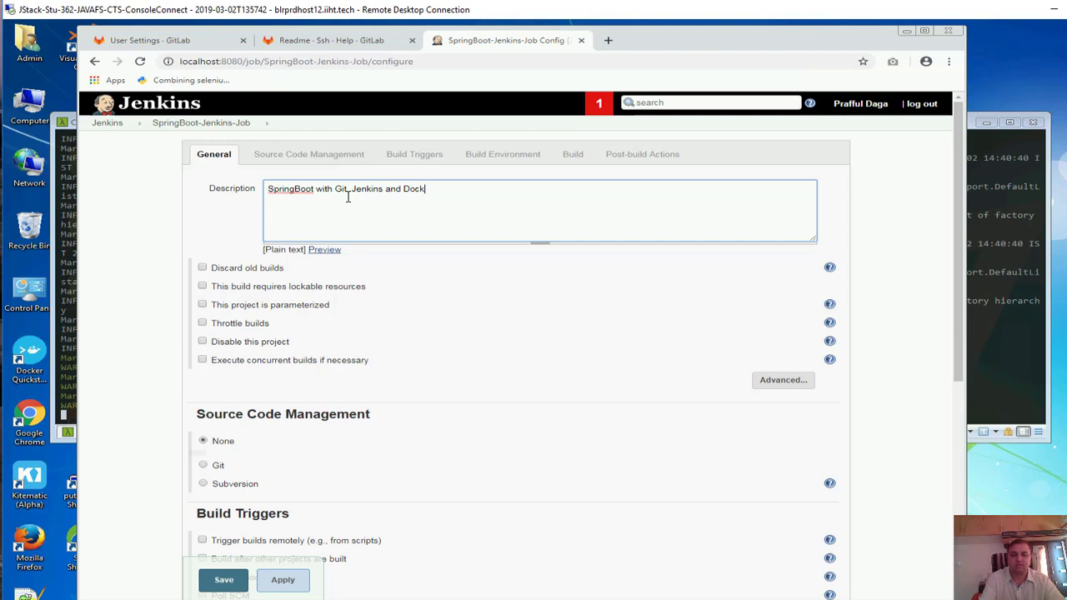
pyautogui.write('er')
pyautogui.press('Left')
pyautogui.press('Left')
pyautogui.press('Left')
pyautogui.press('Left')
pyautogui.press('Left')
pyautogui.press('Left')
pyautogui.press('Left')
pyautogui.press('Left')
pyautogui.press('Left')
pyautogui.press('Left')
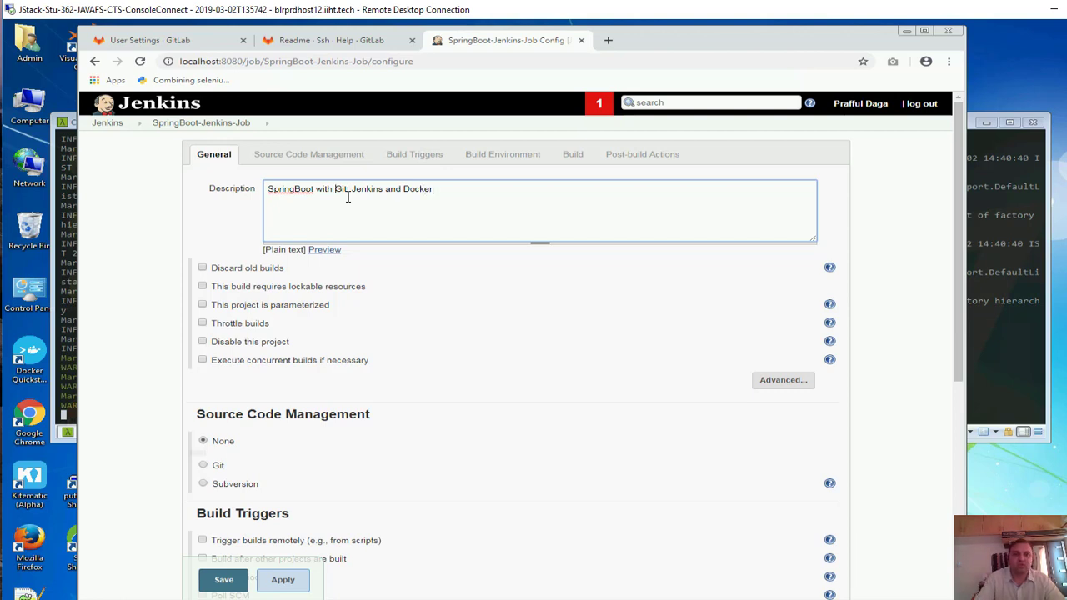
pyautogui.write('CI and C')
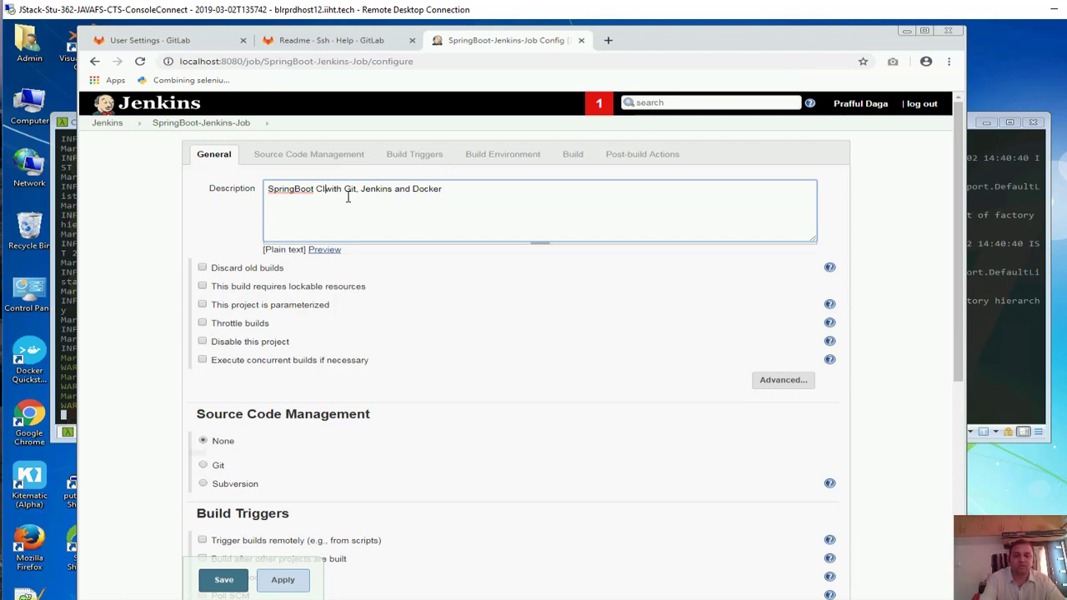
pyautogui.write('D')
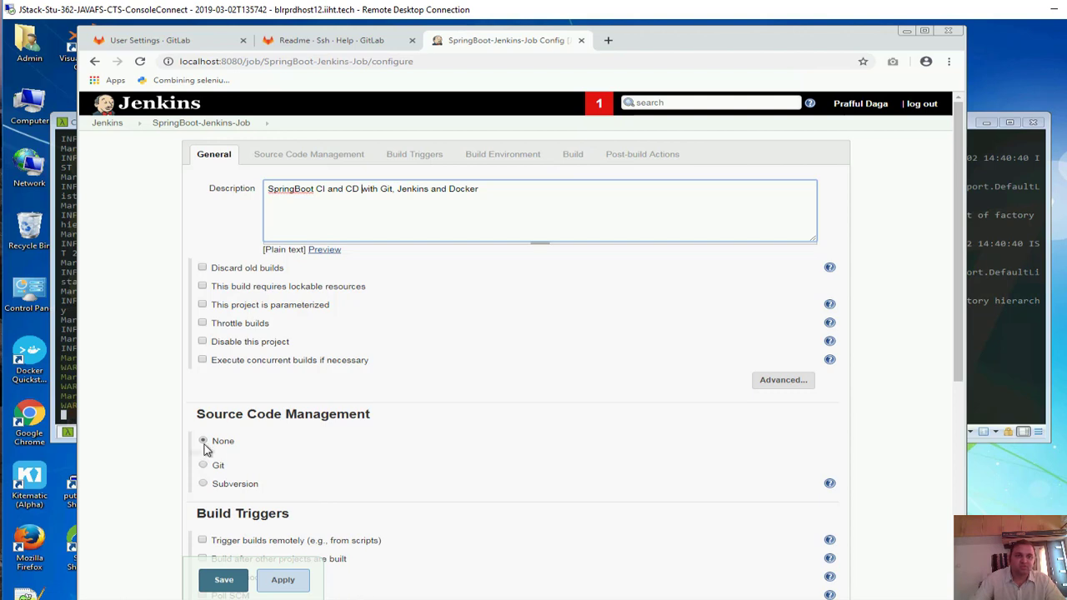
# Choose Git as the job's source code management
pyautogui.scroll(-1, 157, 440)
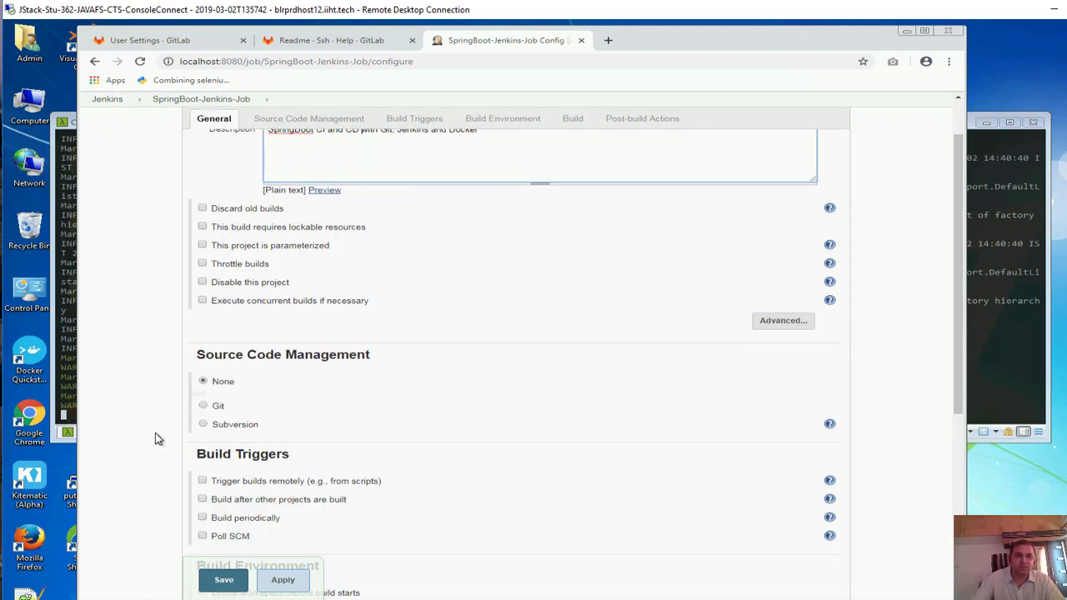
pyautogui.click(205, 403)
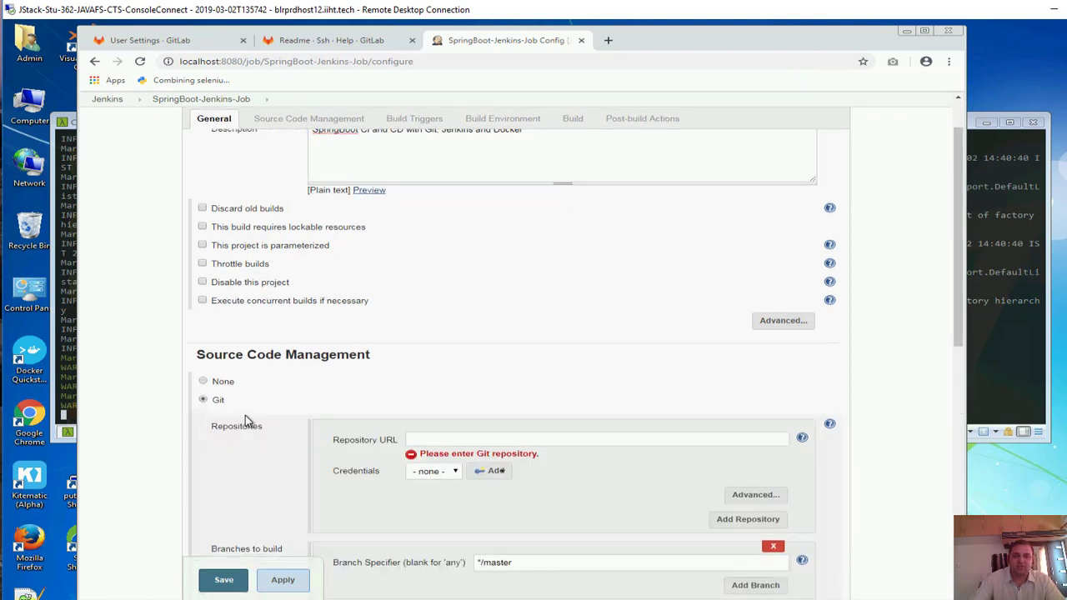
pyautogui.scroll(-2, 237, 410)
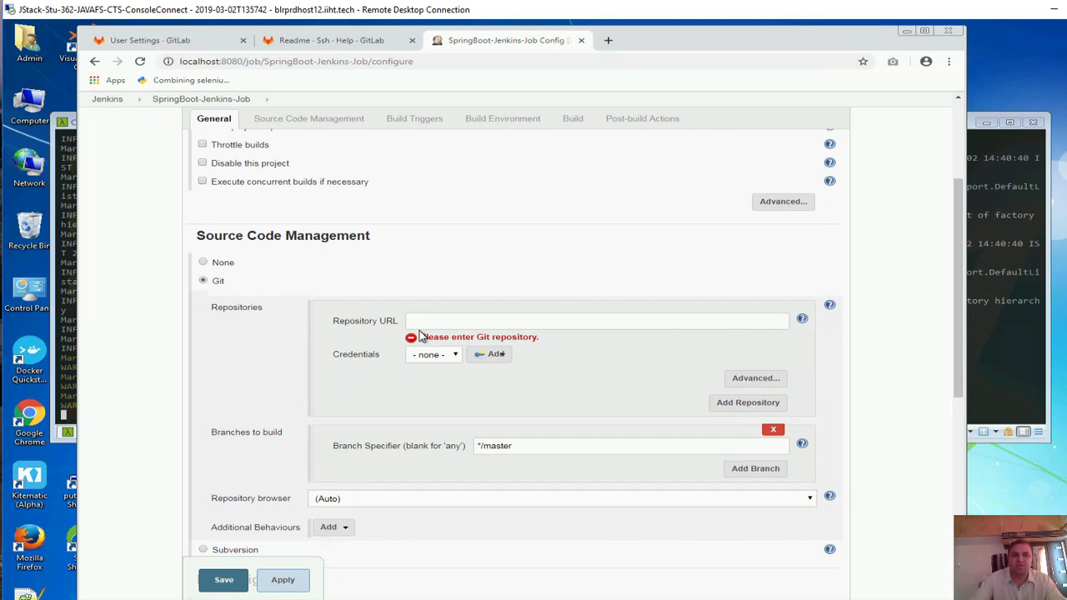
pyautogui.click(409, 322)
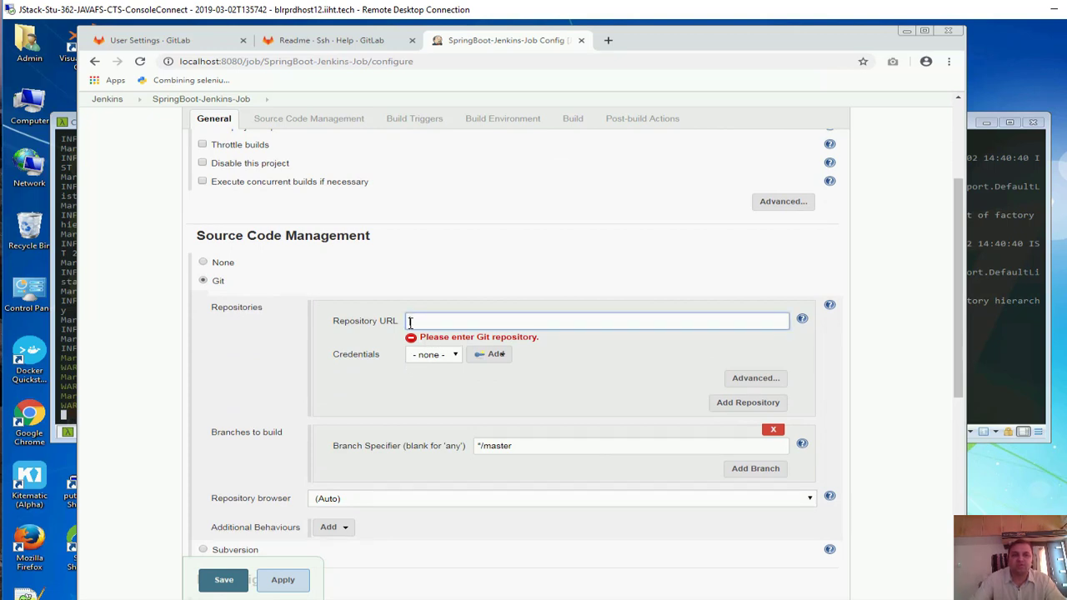
# Copy the SSH clone URL of GitLab project 123456-hackathon-restapi and return to Jenkins
pyautogui.click(132, 42)
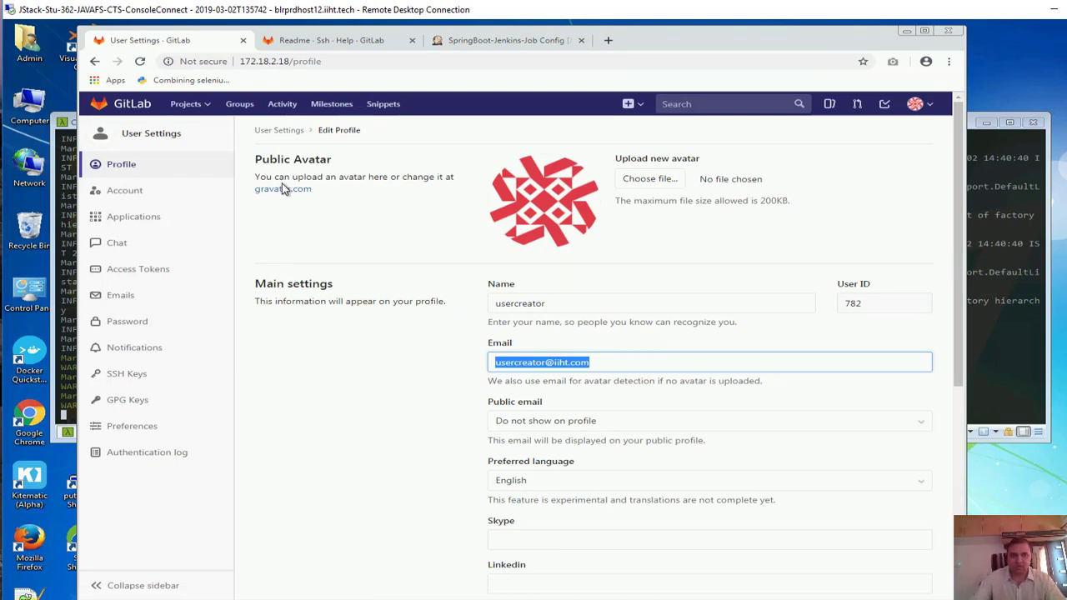
pyautogui.click(161, 138)
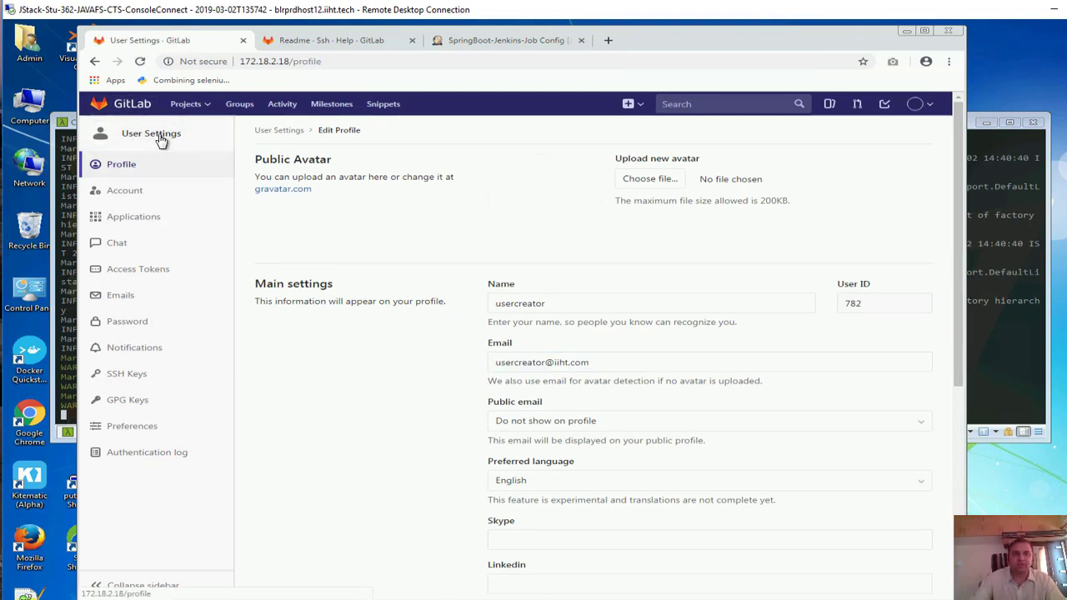
pyautogui.click(127, 109)
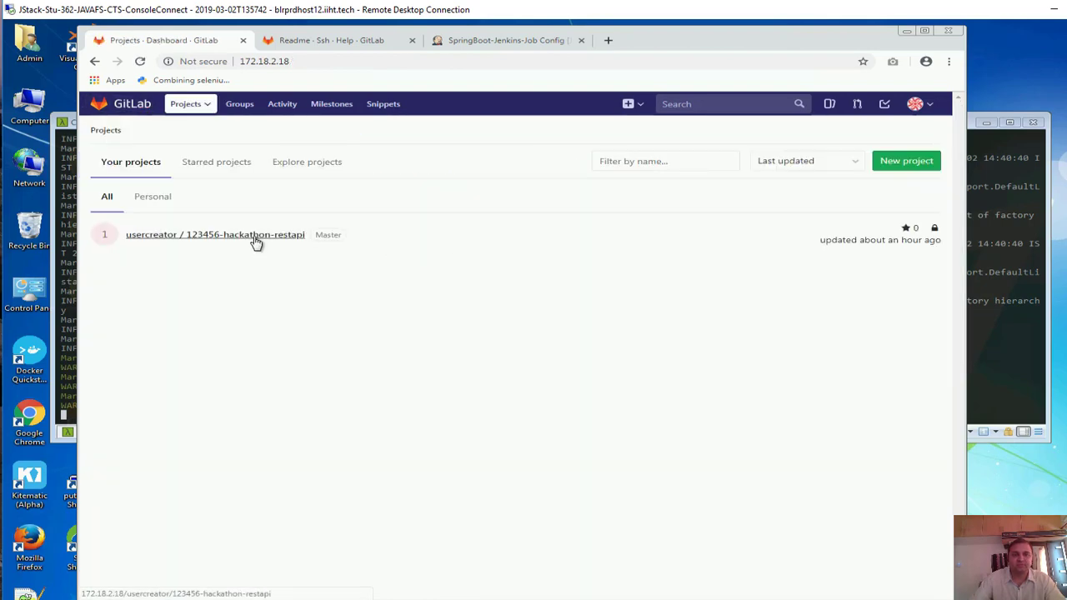
pyautogui.click(256, 237)
pyautogui.click(556, 244)
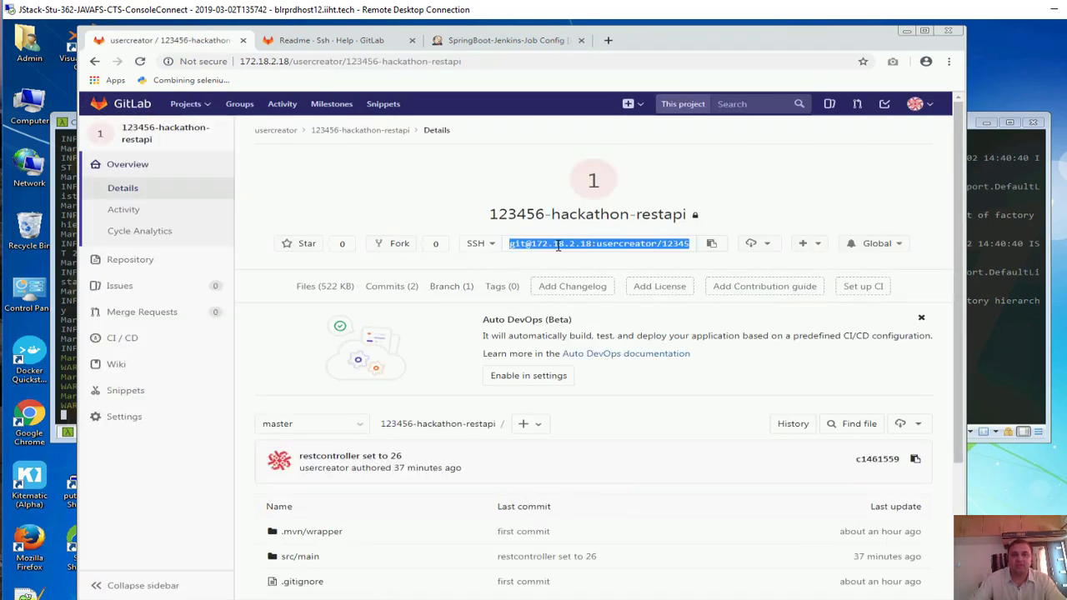
pyautogui.click(332, 40)
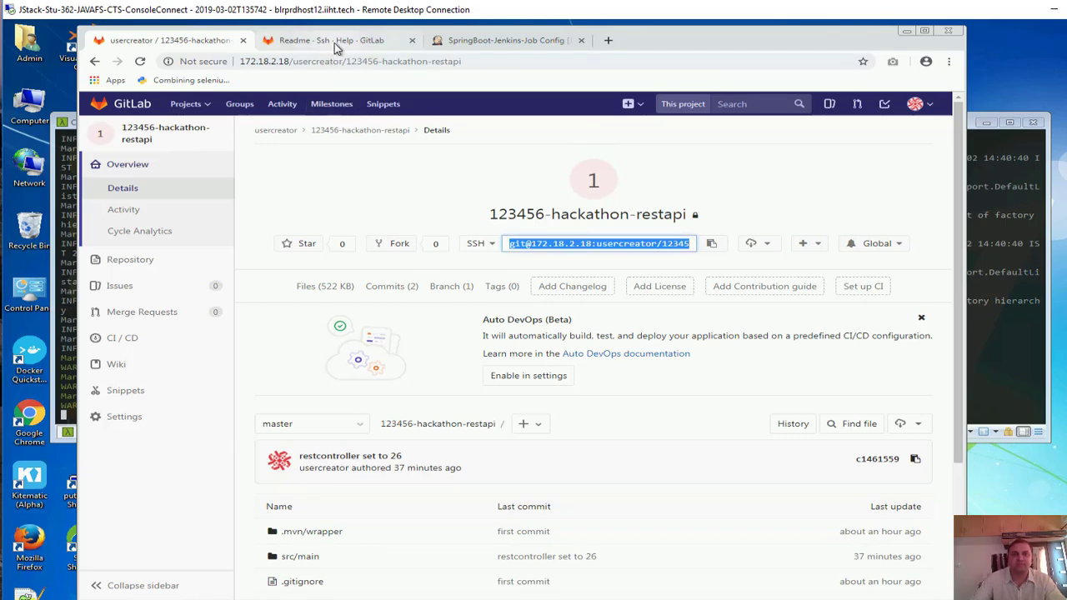
pyautogui.click(533, 42)
# Set the repository URL to the project's SSH clone address, apply, and begin adding Jenkins credentials
pyautogui.hotkey('ctrl', 'v')
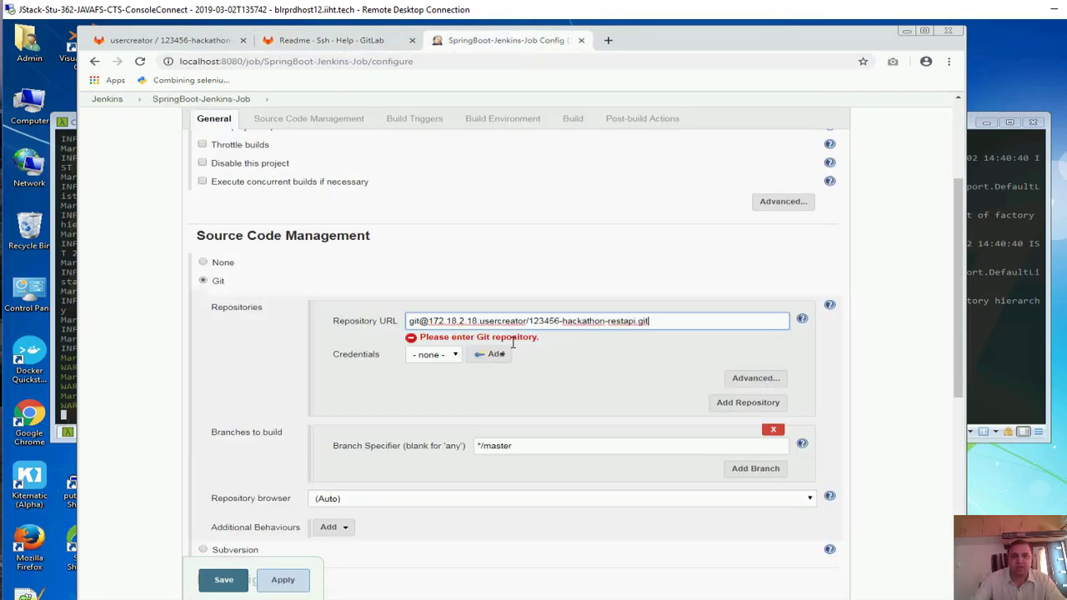
pyautogui.click(284, 581)
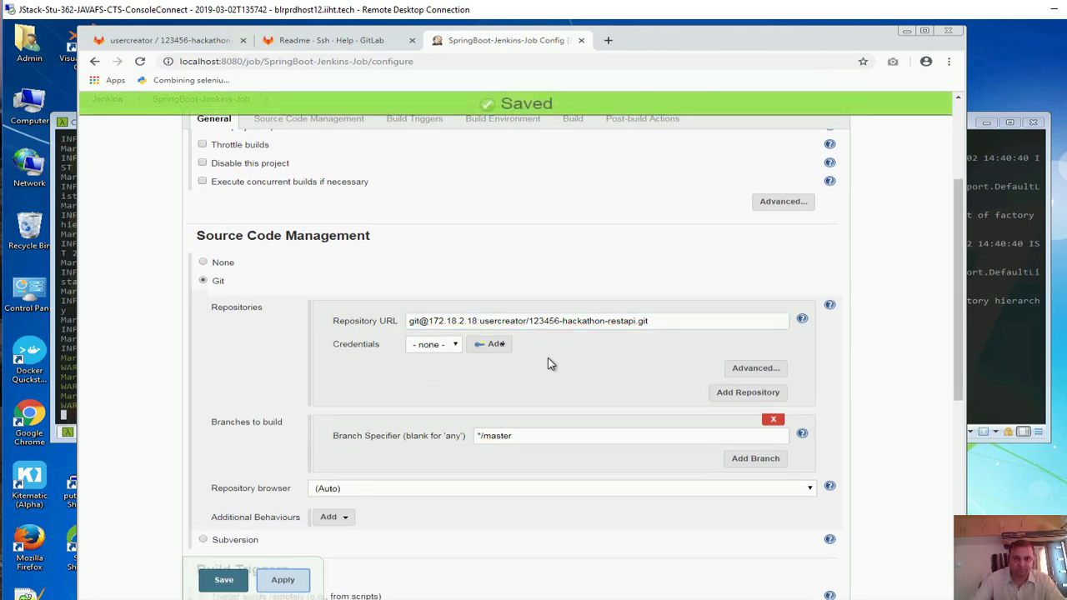
pyautogui.click(444, 346)
pyautogui.click(497, 347)
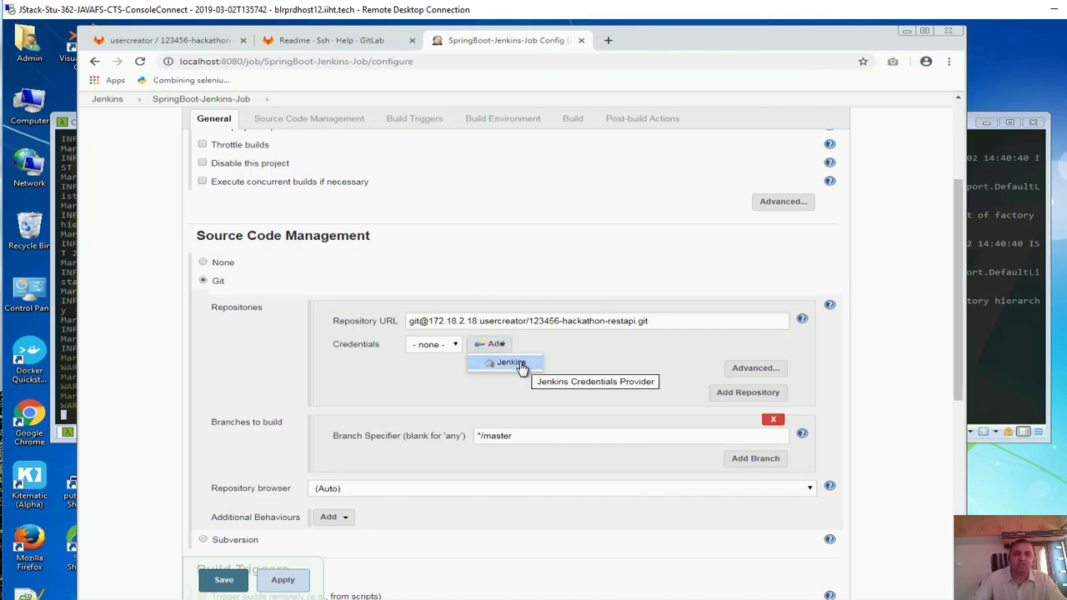
pyautogui.click(521, 367)
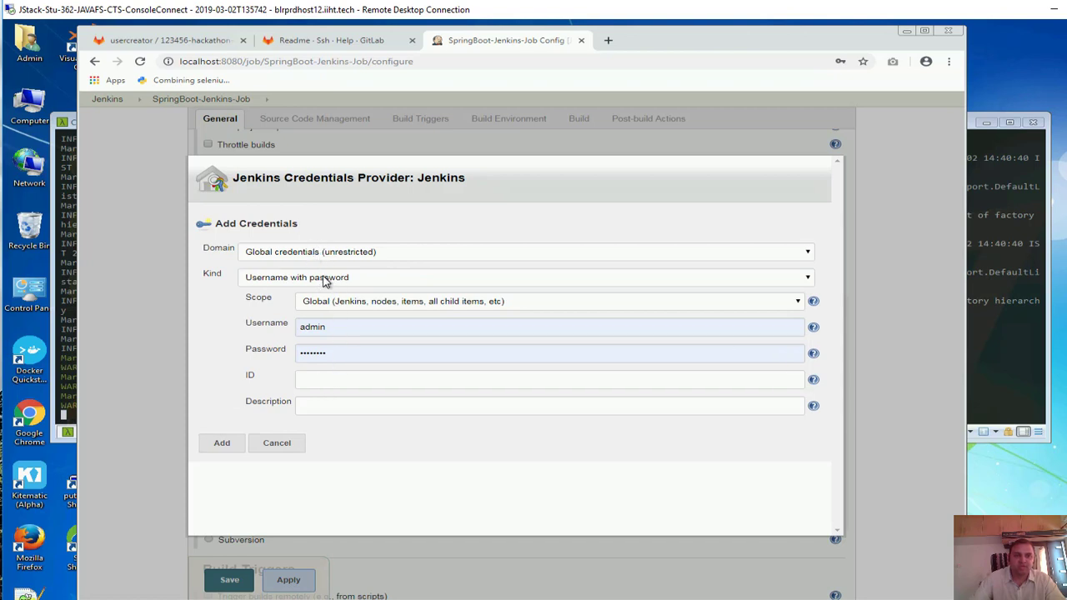
# Choose kind 'SSH Username with private key', enter username git, and select 'Enter directly' for the key
pyautogui.click(325, 279)
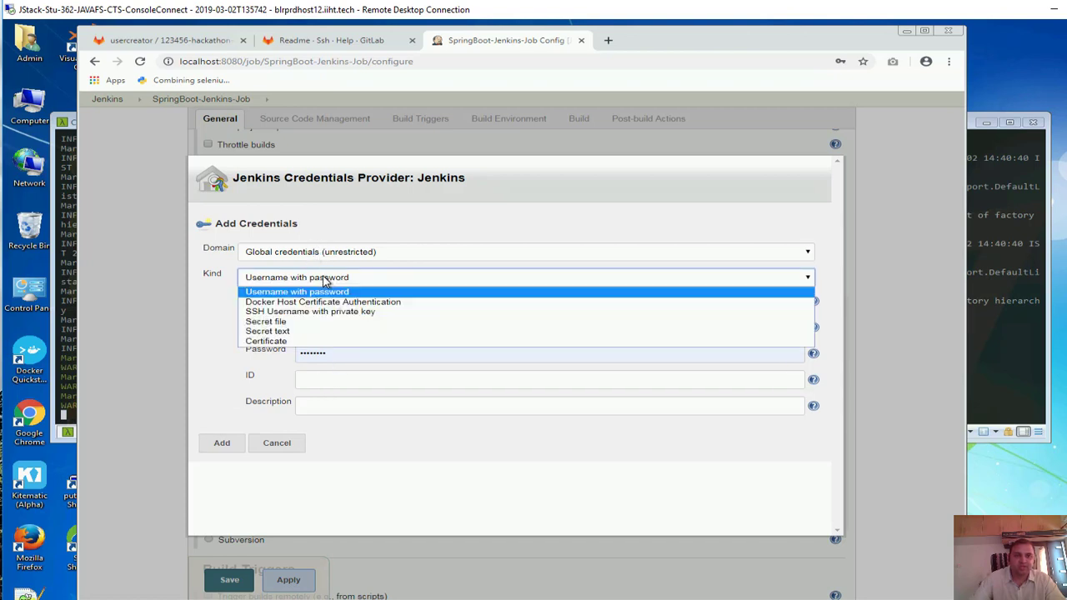
pyautogui.click(300, 314)
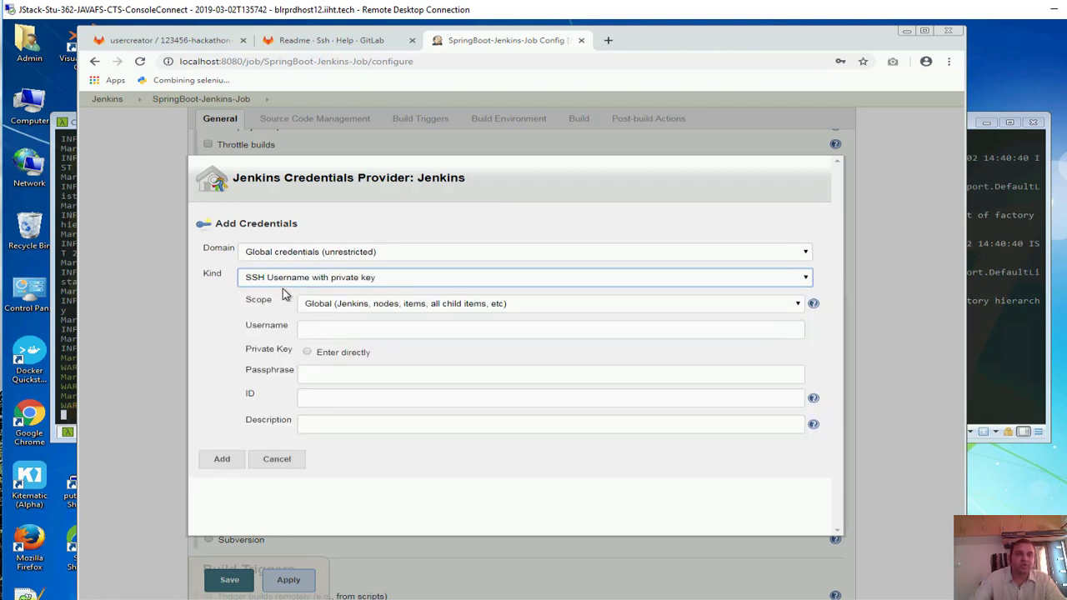
pyautogui.click(337, 326)
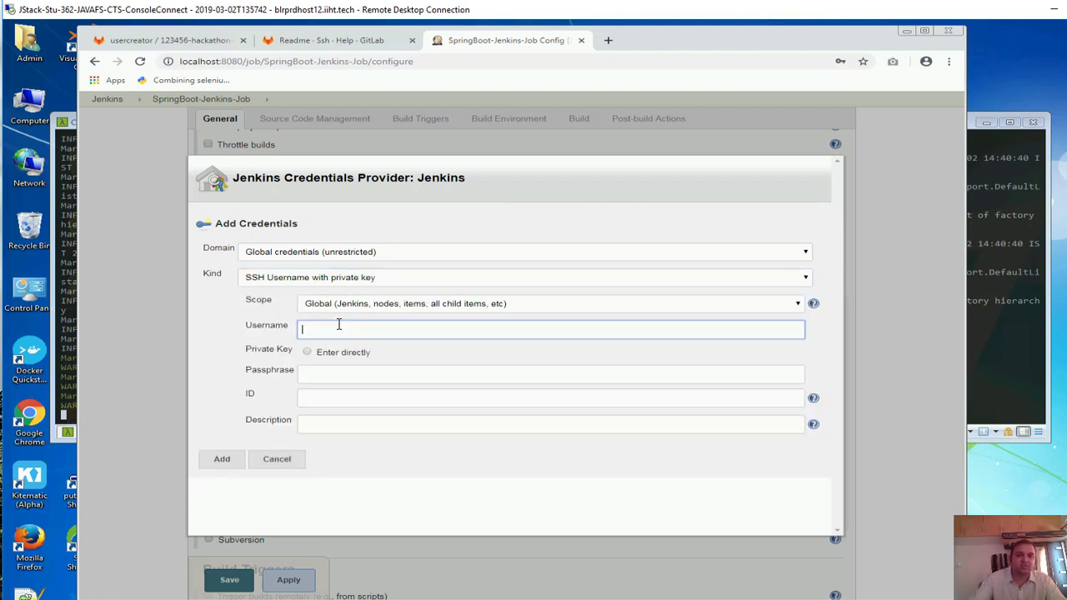
pyautogui.write('git')
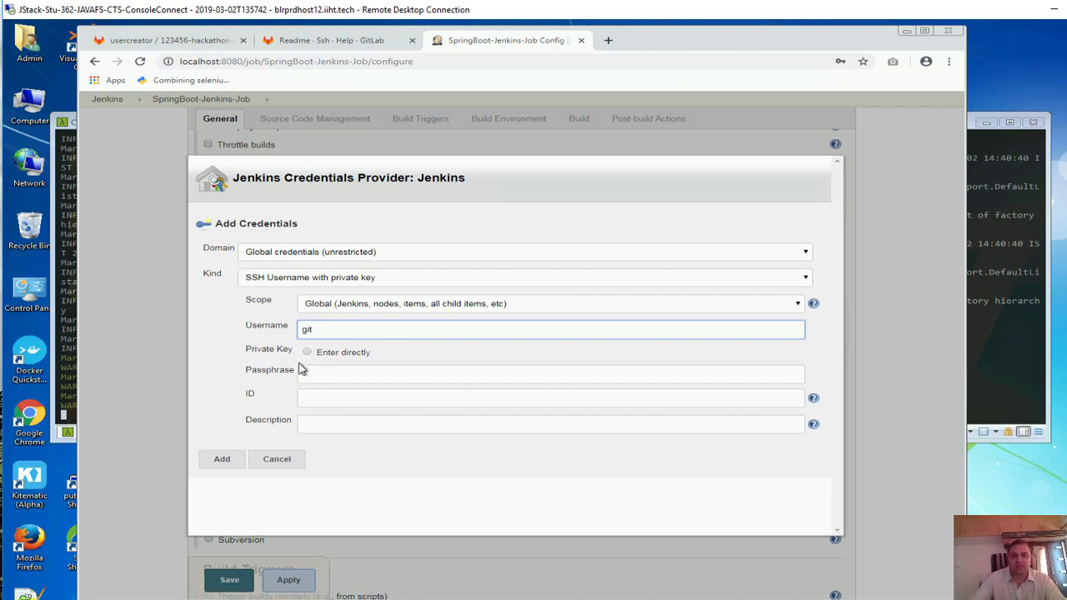
pyautogui.click(308, 354)
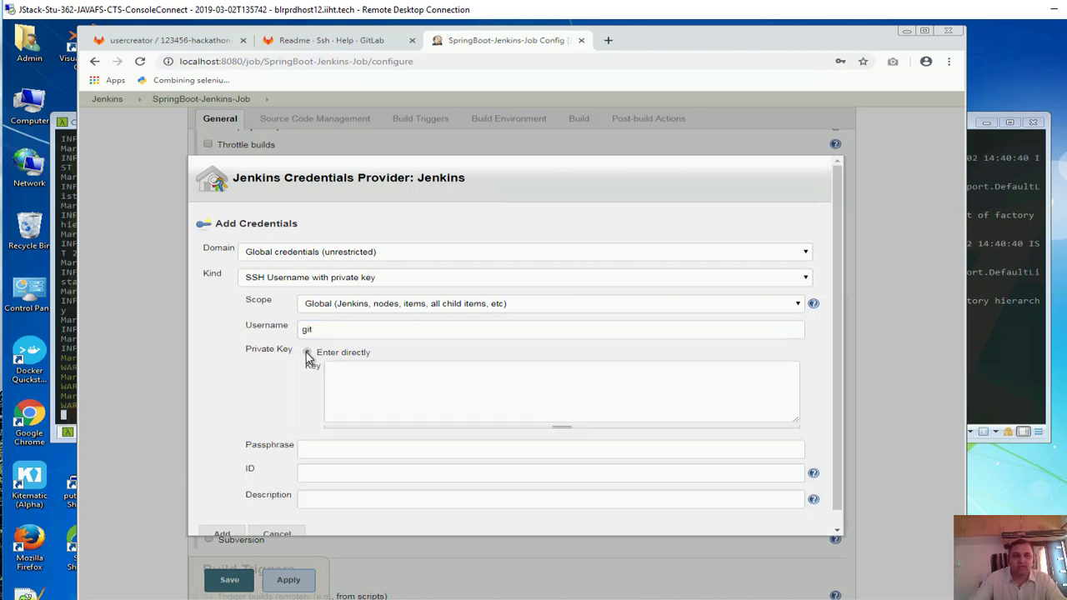
pyautogui.click(355, 372)
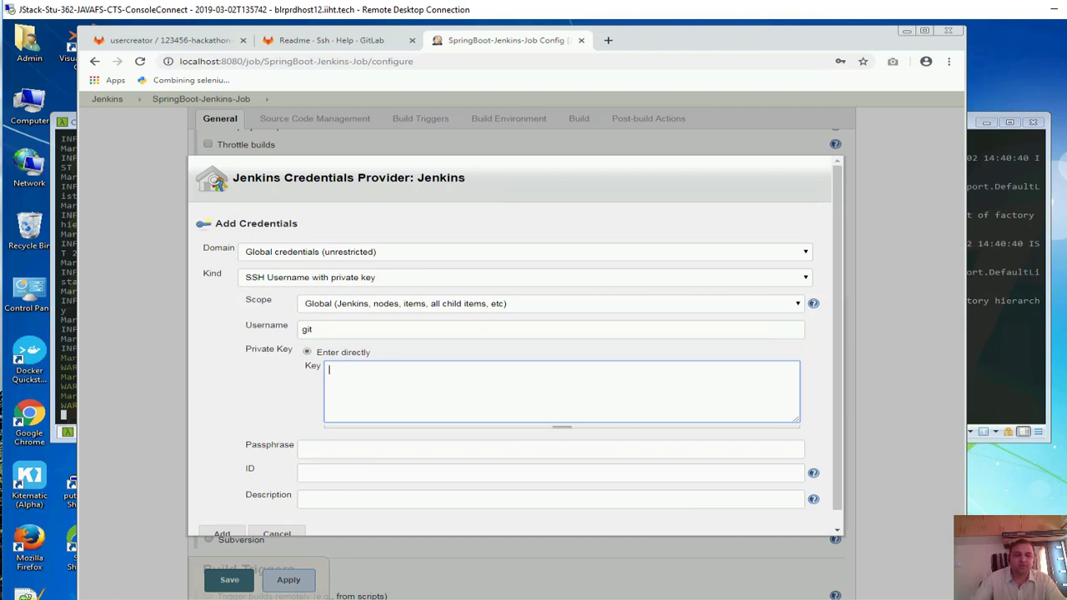
pyautogui.click(170, 40)
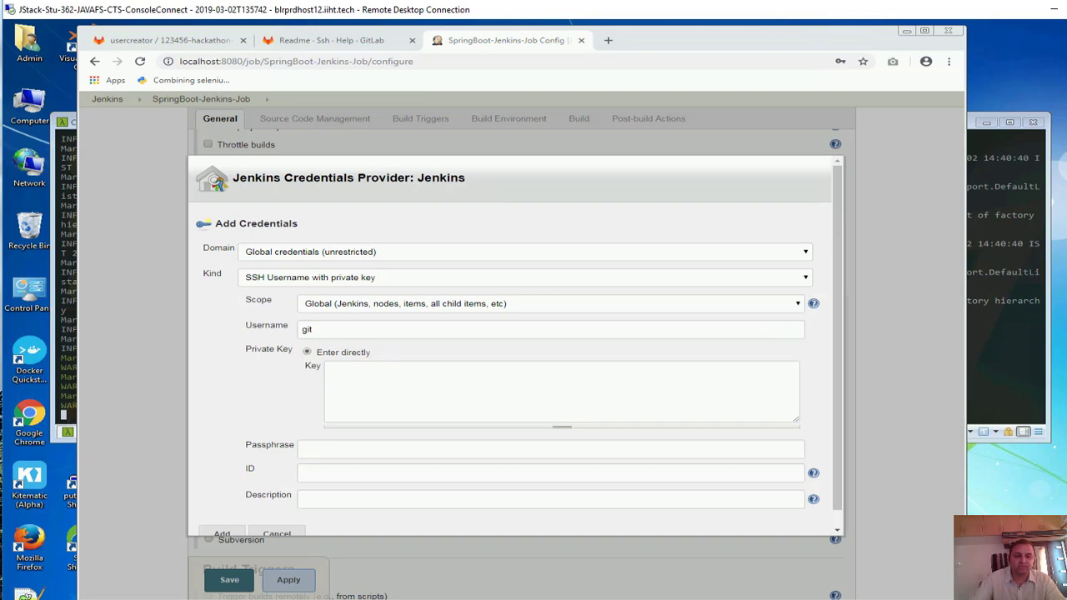
pyautogui.click(307, 597)
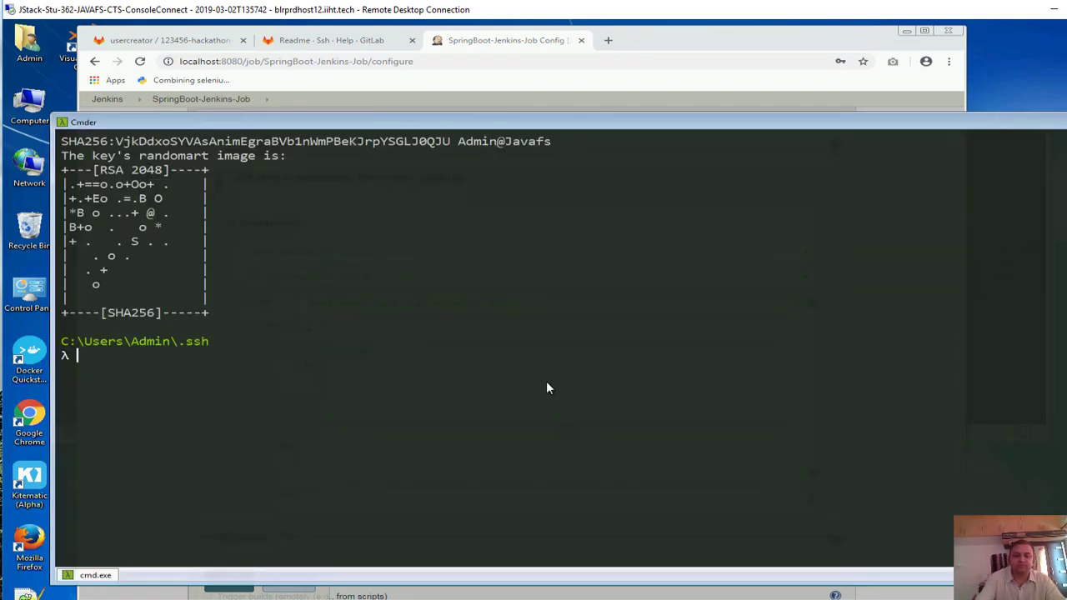
# Run dir in C:\Users\Admin\.ssh to list id_rsa, id_rsa.pub and known_hosts
pyautogui.write('dir')
pyautogui.press('Return')
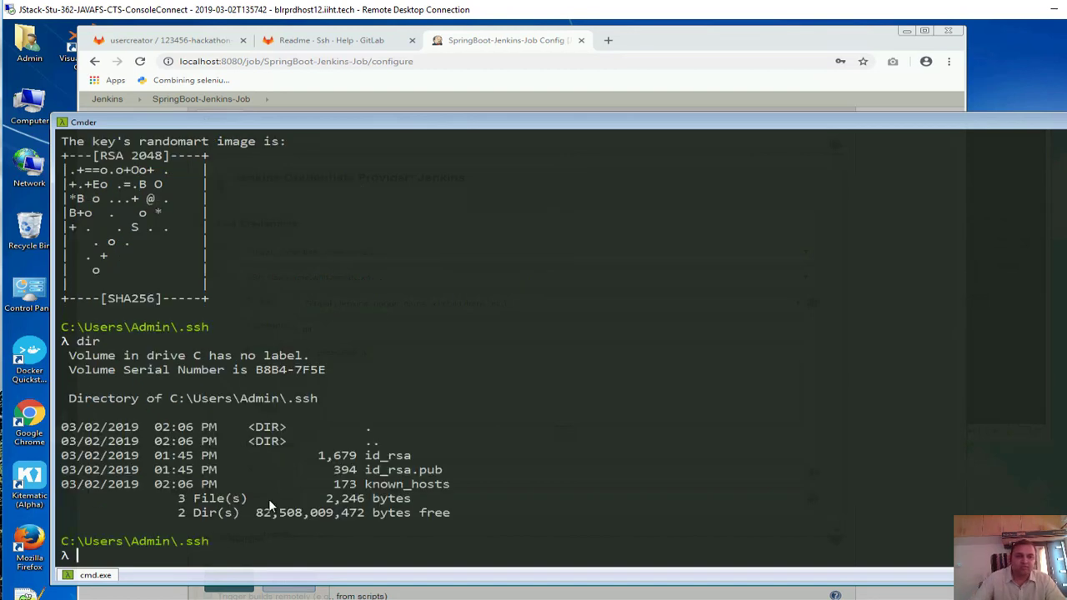
pyautogui.moveTo(414, 455); pyautogui.dragTo(440, 471)
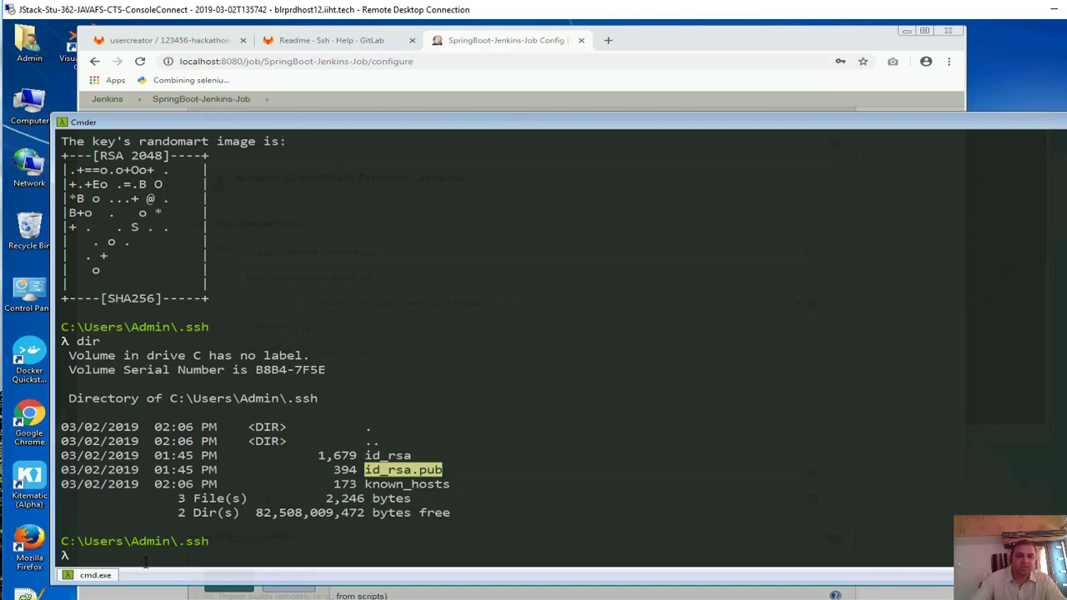
pyautogui.click(147, 556)
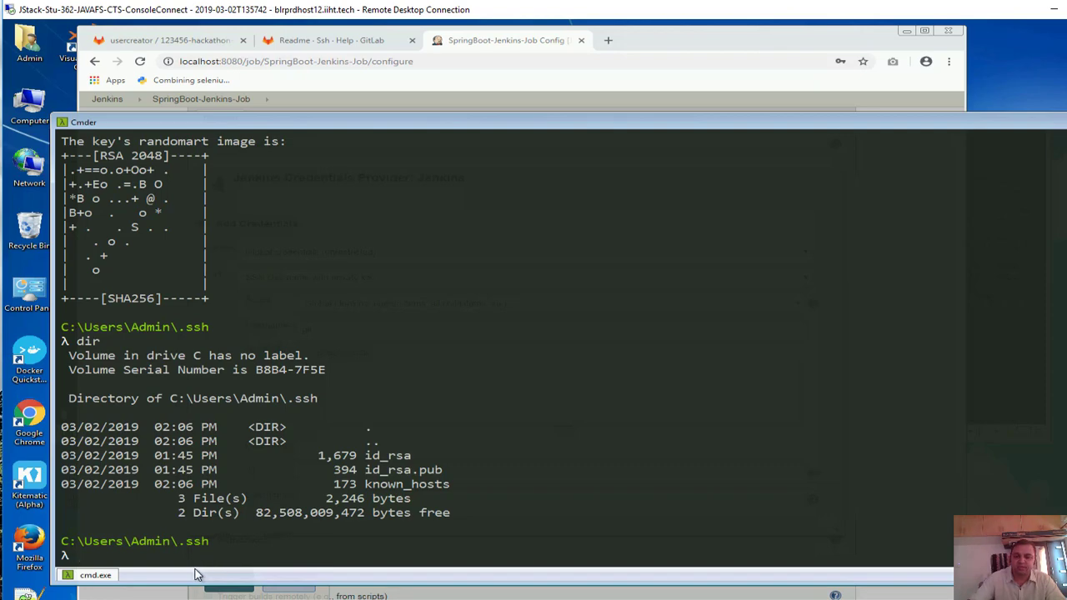
pyautogui.write('dir')
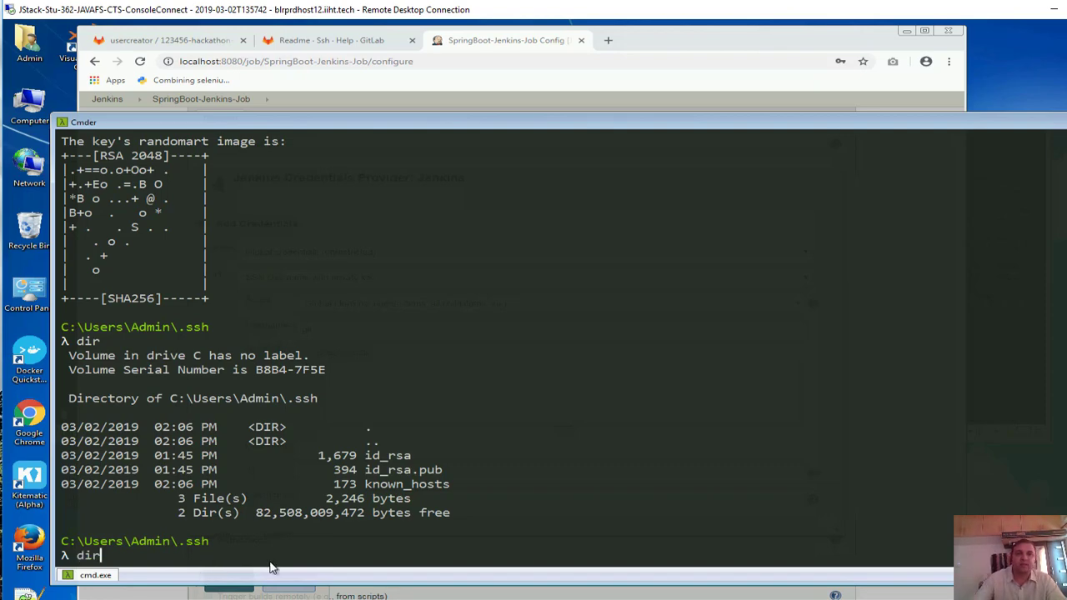
# Locate and highlight the ssh-keygen command under GitLab's 'Generating a new SSH key pair' section
pyautogui.click(338, 46)
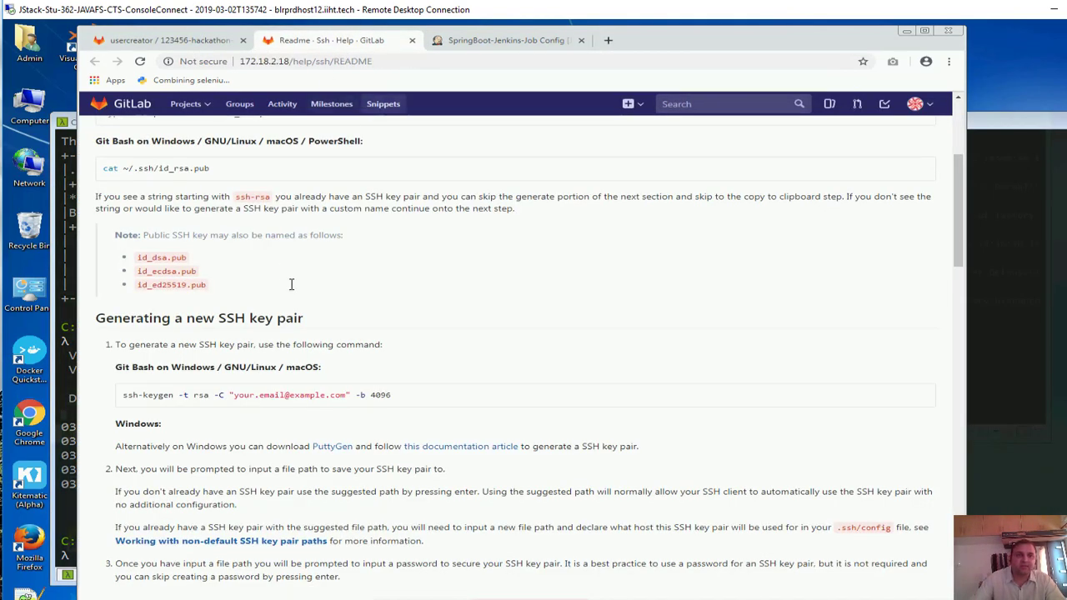
pyautogui.moveTo(269, 60); pyautogui.dragTo(334, 60)
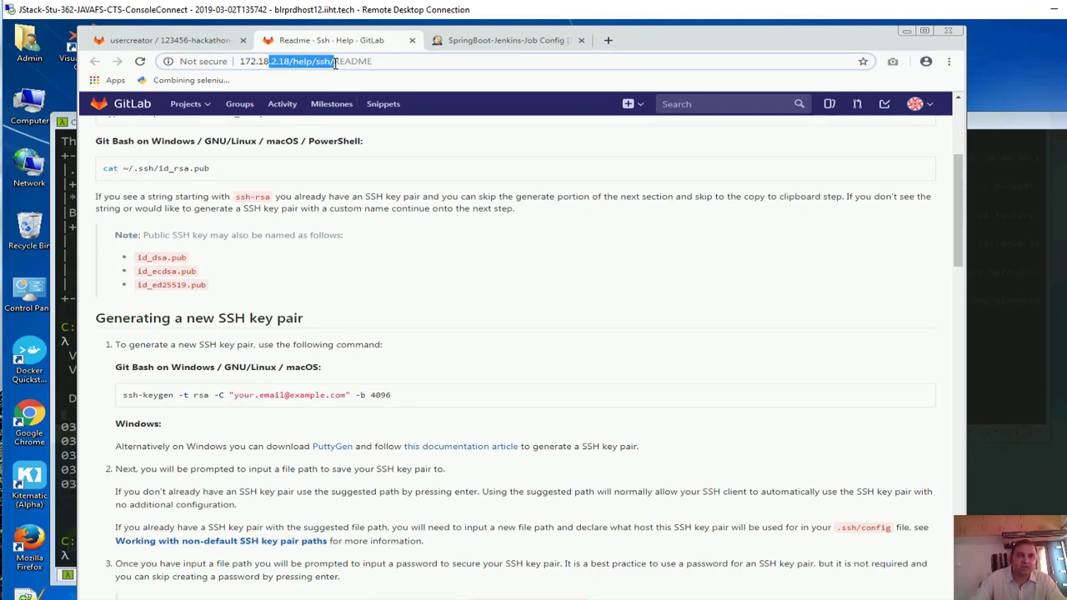
pyautogui.scroll(-1, 236, 337)
pyautogui.scroll(-1, 234, 334)
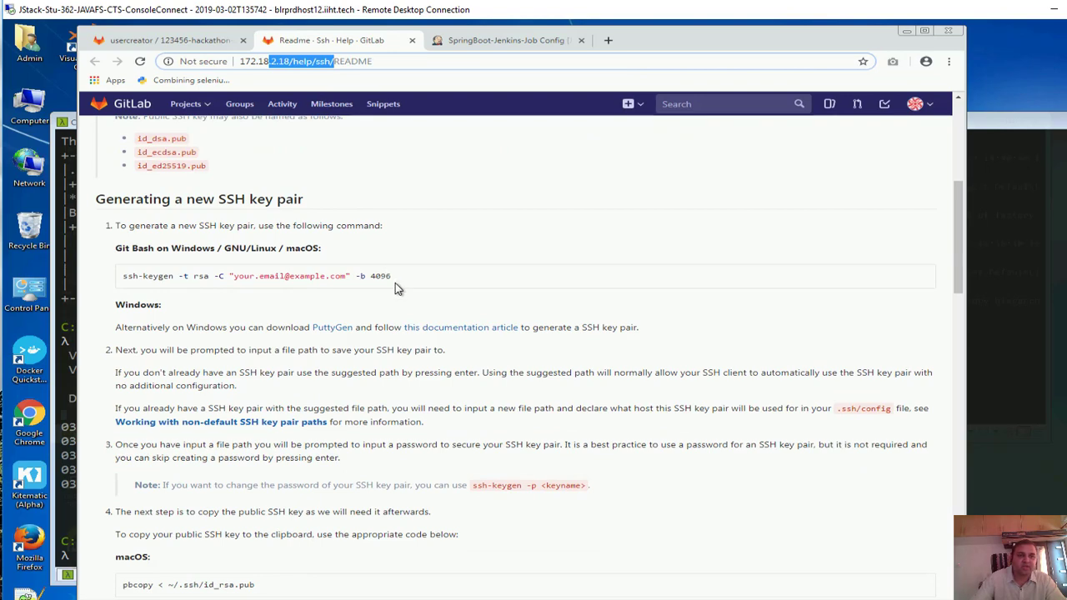
pyautogui.scroll(-1, 390, 283)
pyautogui.scroll(-2, 375, 296)
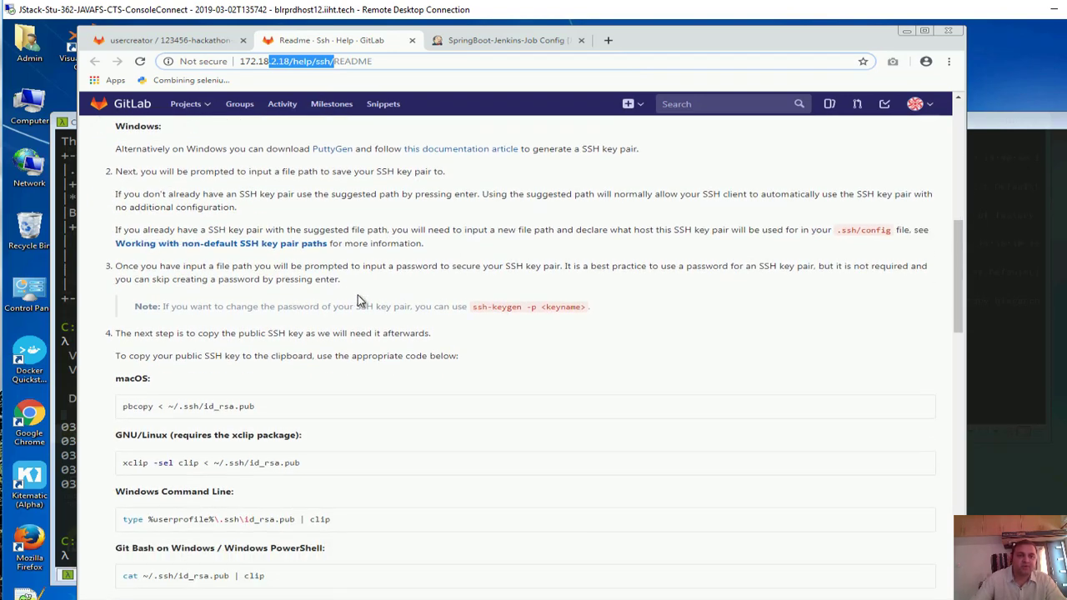
pyautogui.scroll(4, 354, 305)
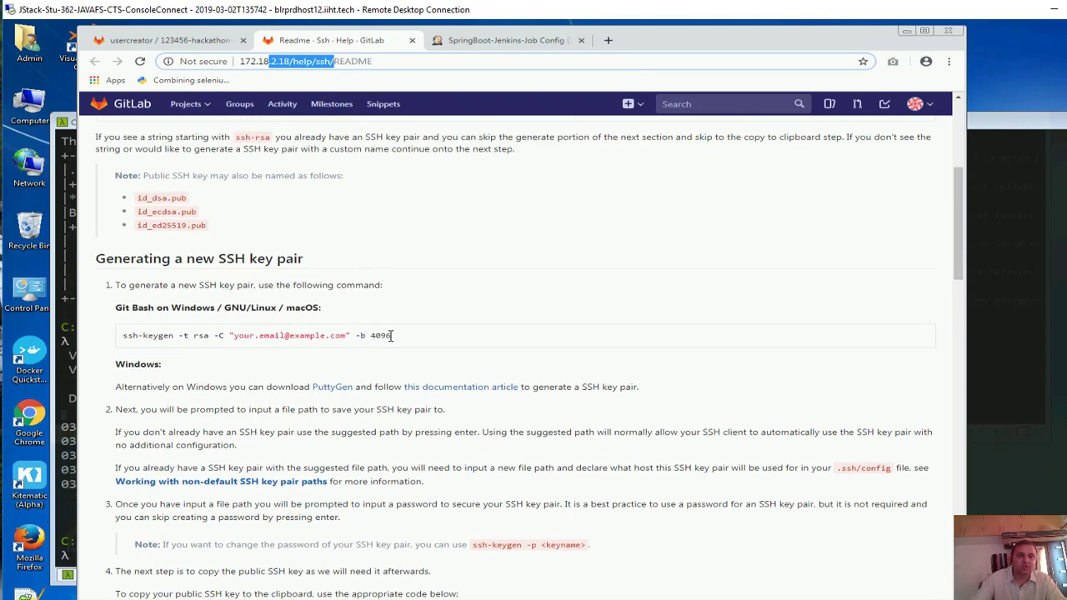
pyautogui.moveTo(391, 335); pyautogui.dragTo(123, 343)
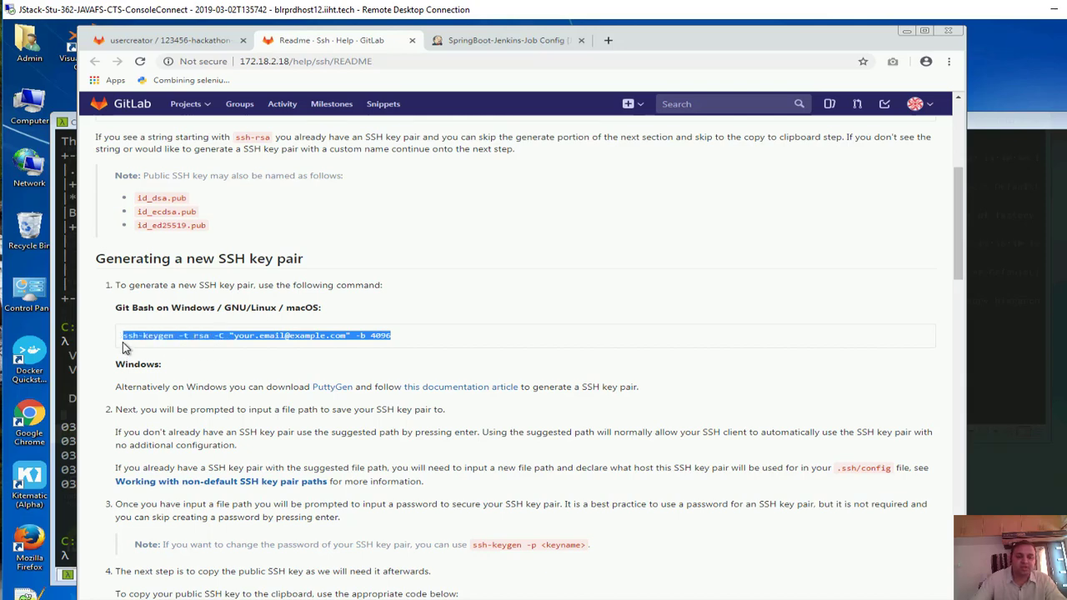
pyautogui.scroll(-3, 322, 374)
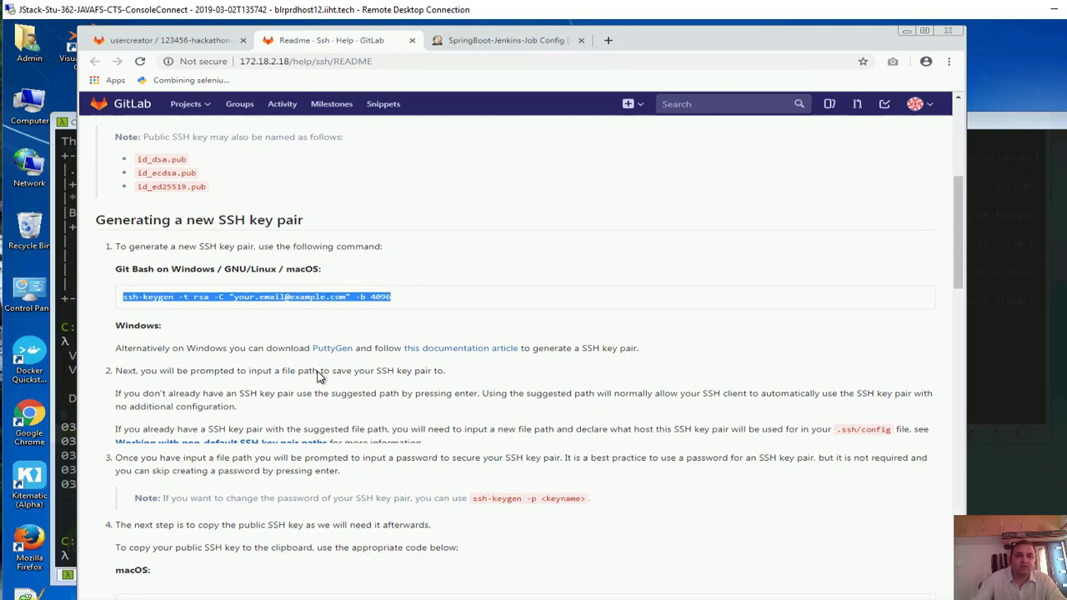
pyautogui.hotkey('alt', 'Tab')
pyautogui.hotkey('alt', 'Tab')
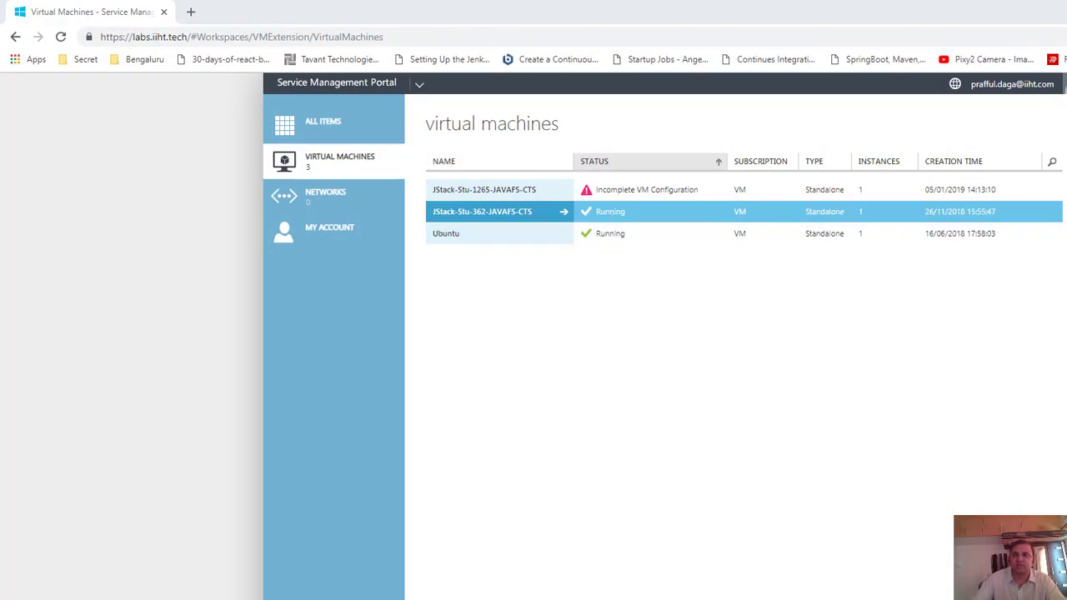
pyautogui.hotkey('alt', 'Tab')
pyautogui.click(65, 505)
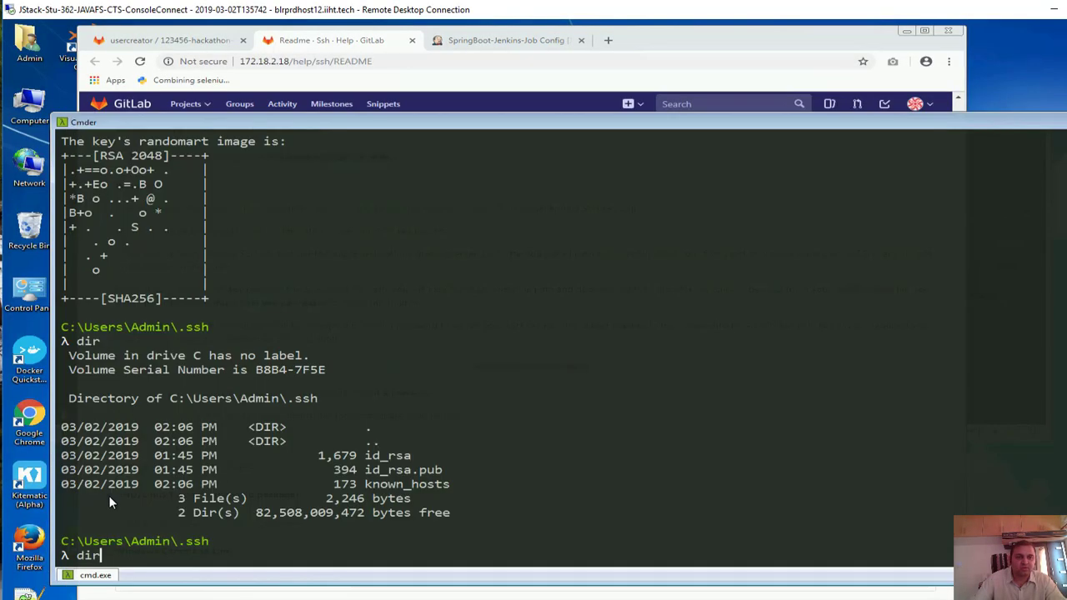
# Run ssh-keygen, save the key as id_jenkins_rsa, and leave the passphrase empty
pyautogui.press('BackSpace')
pyautogui.press('BackSpace')
pyautogui.press('BackSpace')
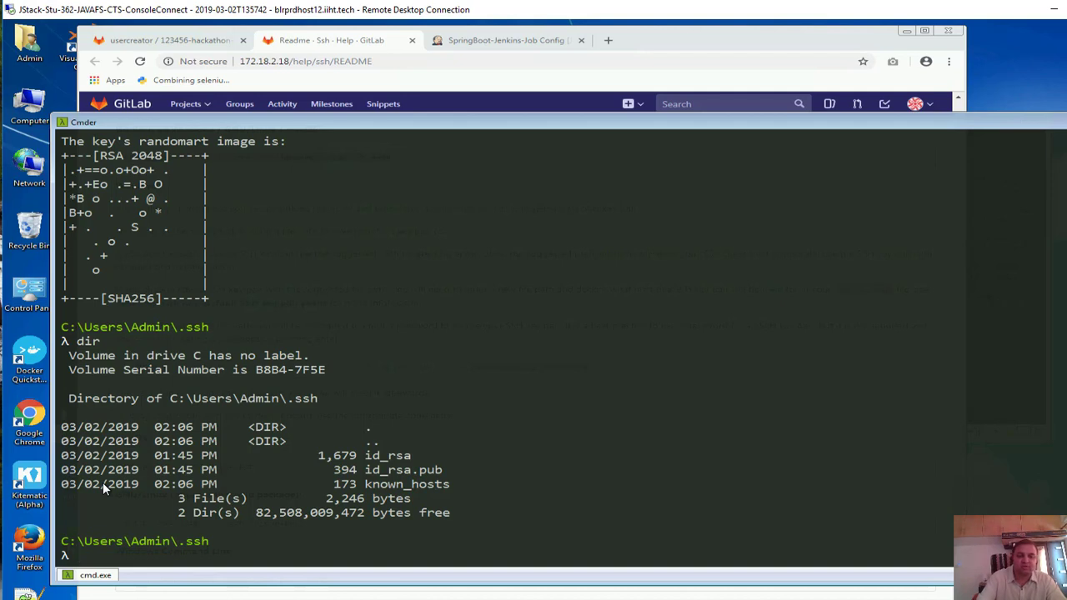
pyautogui.write('shhe')
pyautogui.press('BackSpace')
pyautogui.press('BackSpace')
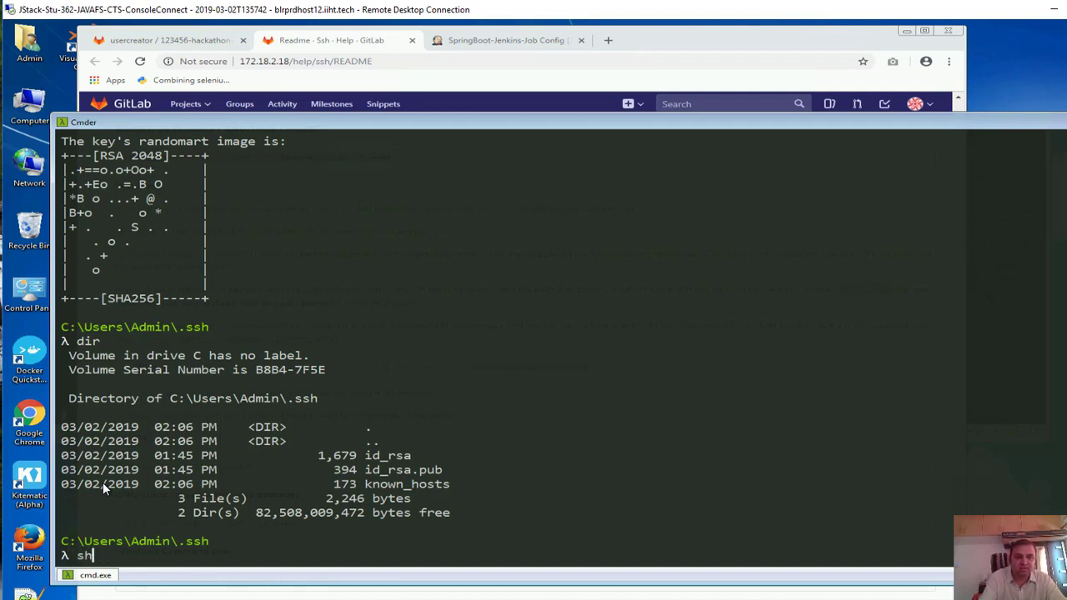
pyautogui.write('h-keygen')
pyautogui.press('Return')
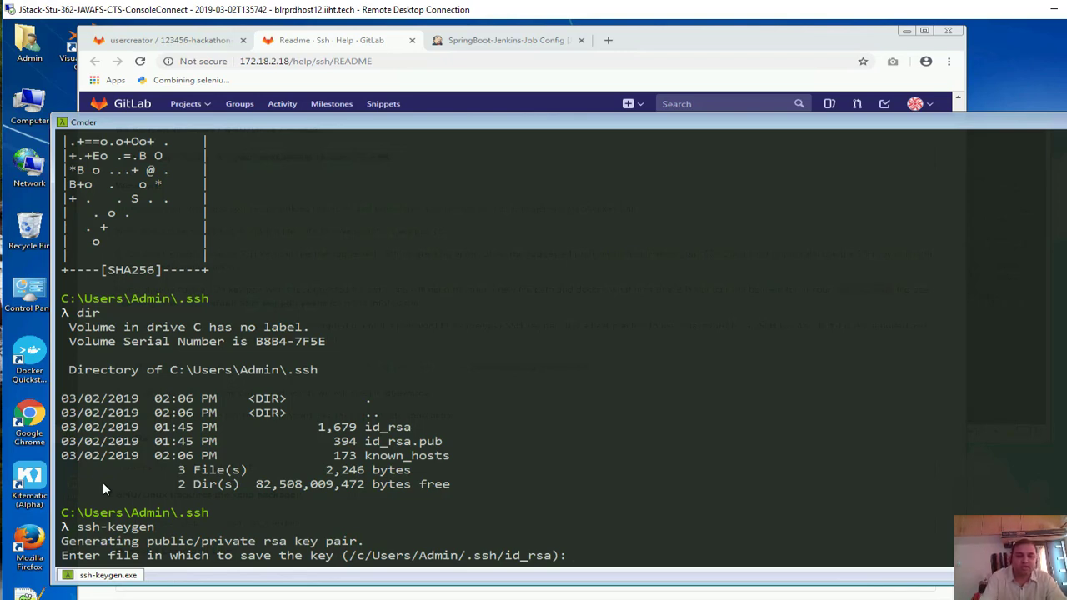
pyautogui.write('je')
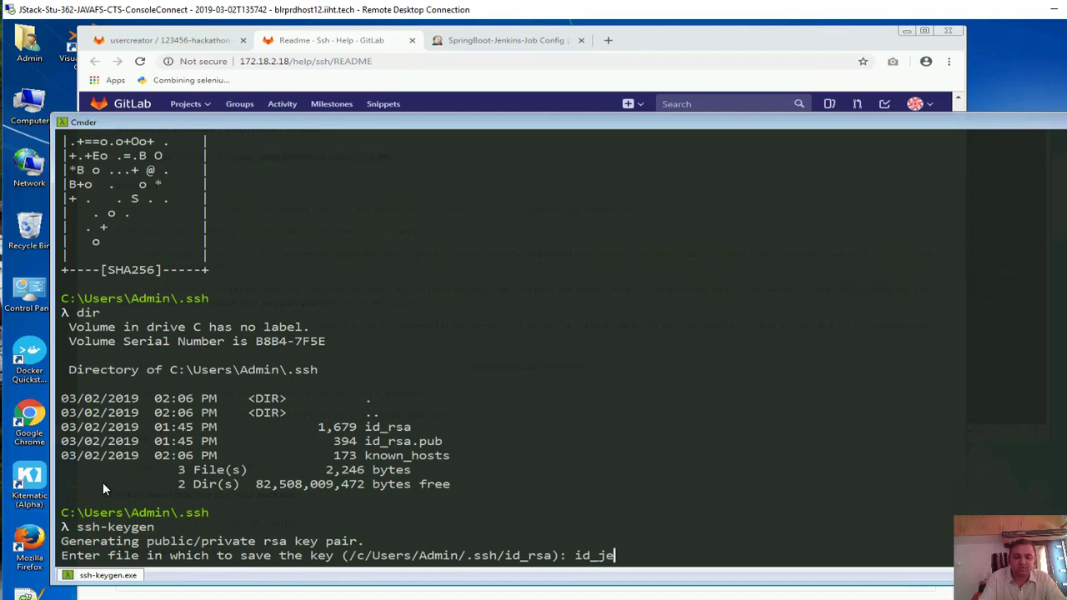
pyautogui.write('nkins_rsa')
pyautogui.press('Return')
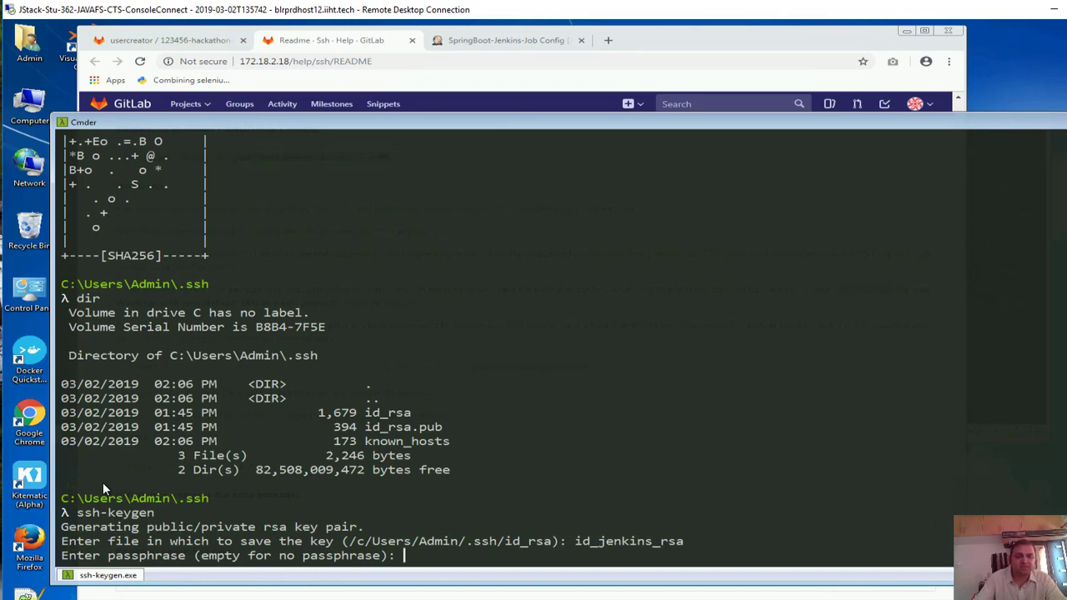
pyautogui.press('Return')
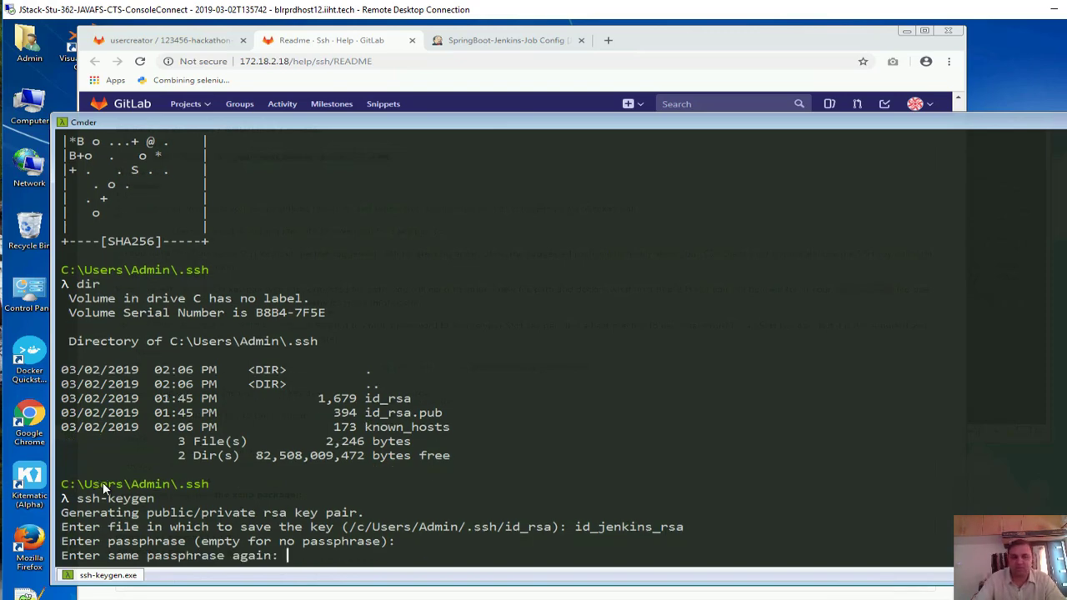
pyautogui.press('Return')
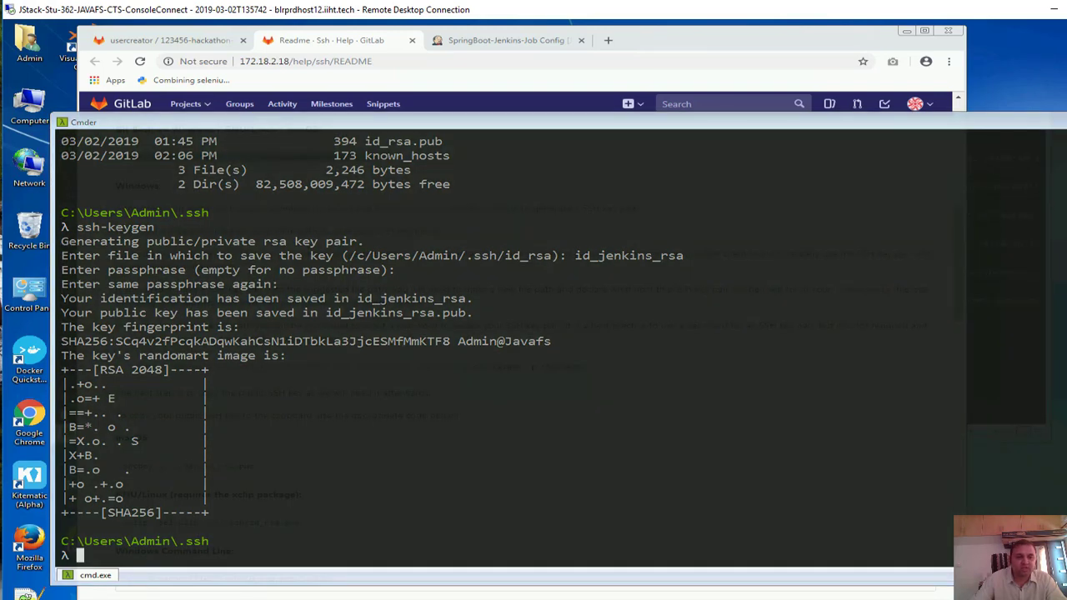
# Open the new id_jenkins_rsa.pub public key file in Notepad++ from the .ssh folder
pyautogui.hotkey('alt', 'Tab')
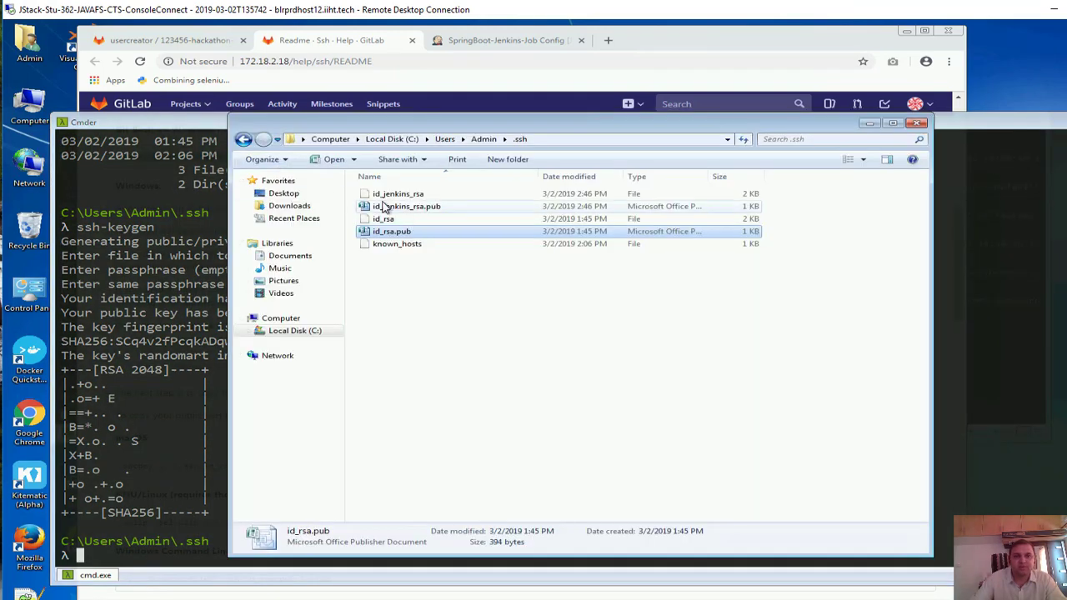
pyautogui.click(405, 196)
pyautogui.click(417, 208)
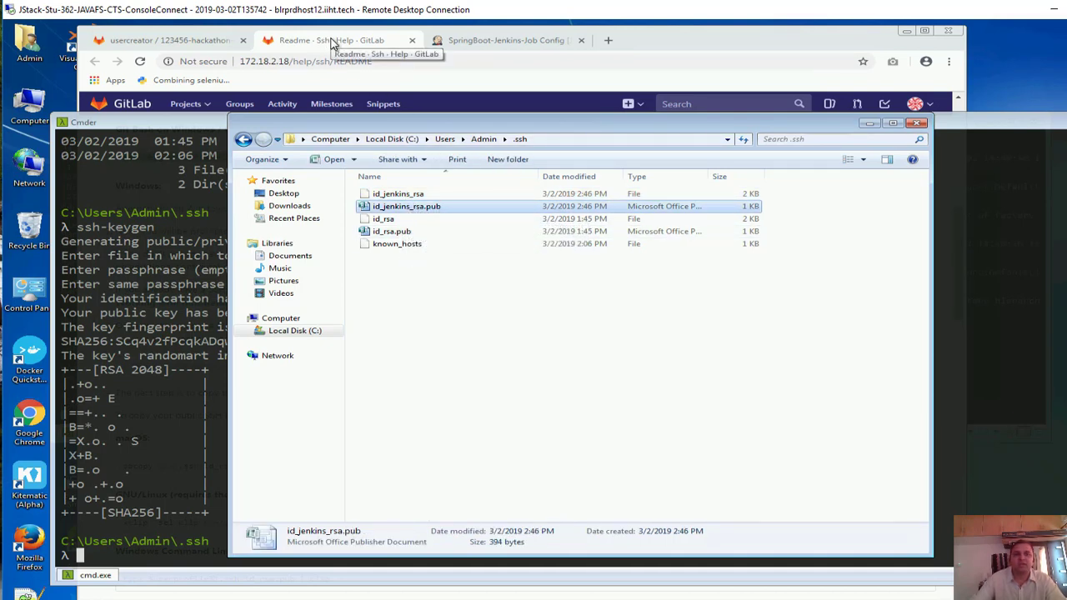
pyautogui.rightClick(411, 208)
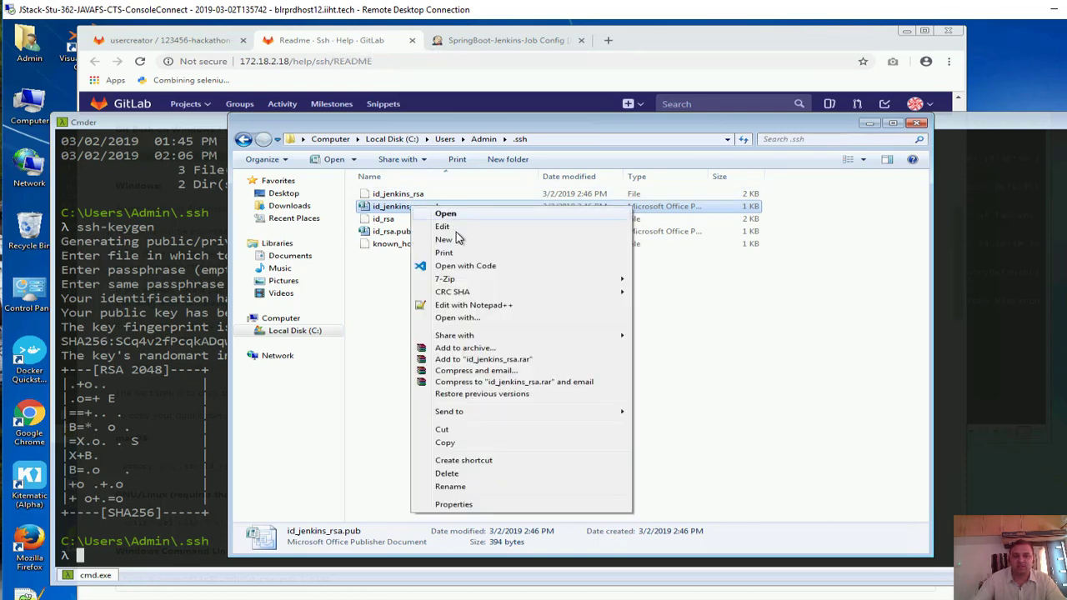
pyautogui.click(474, 306)
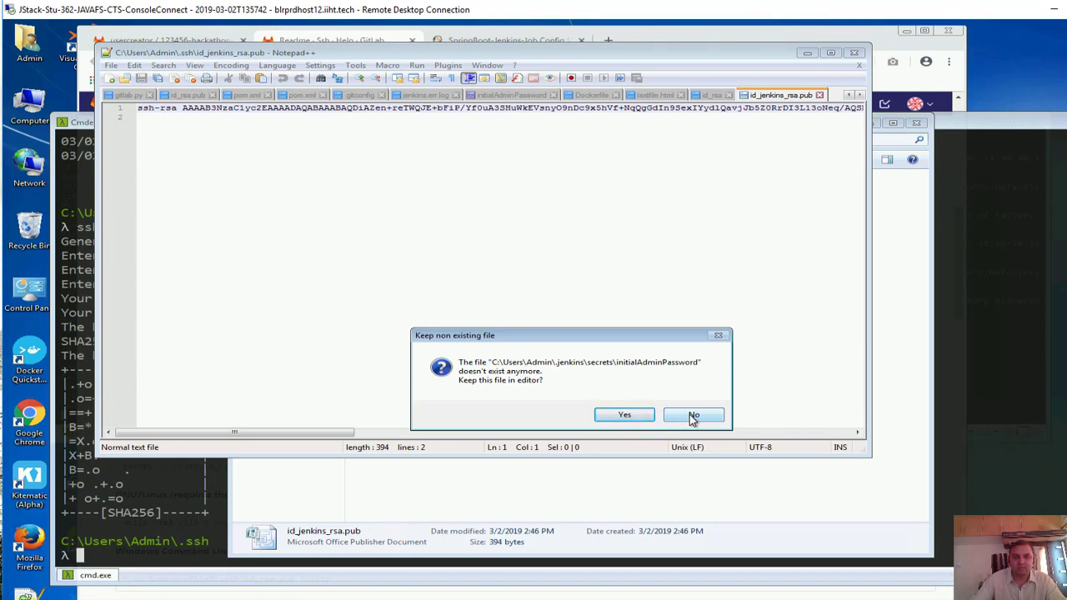
# Decline the missing-file prompt, select all the public key text, and minimize Notepad++
pyautogui.click(692, 416)
pyautogui.click(633, 153)
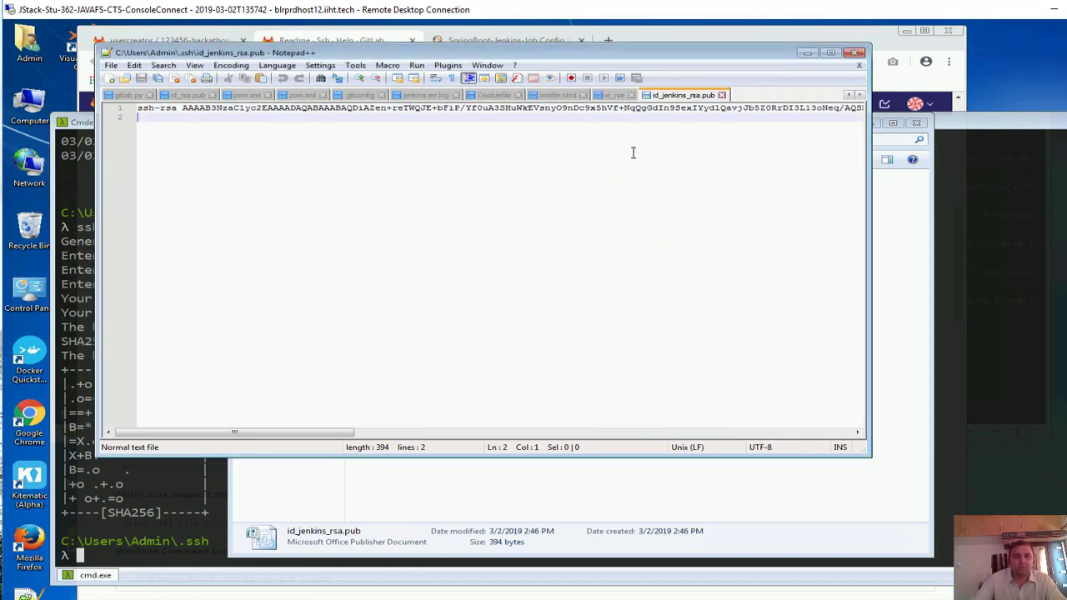
pyautogui.hotkey('ctrl', 'a')
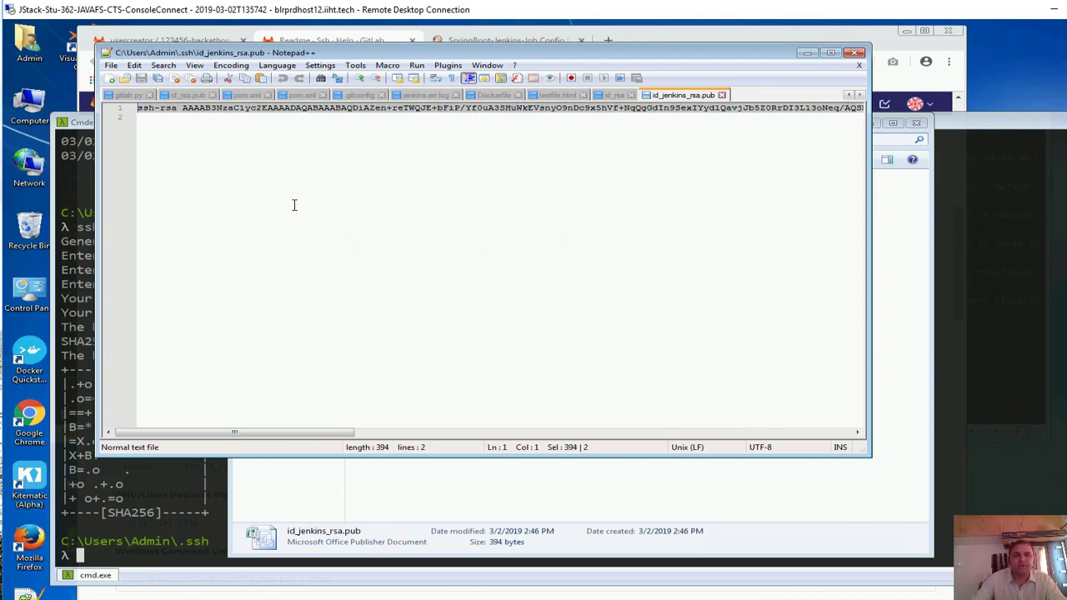
pyautogui.click(806, 51)
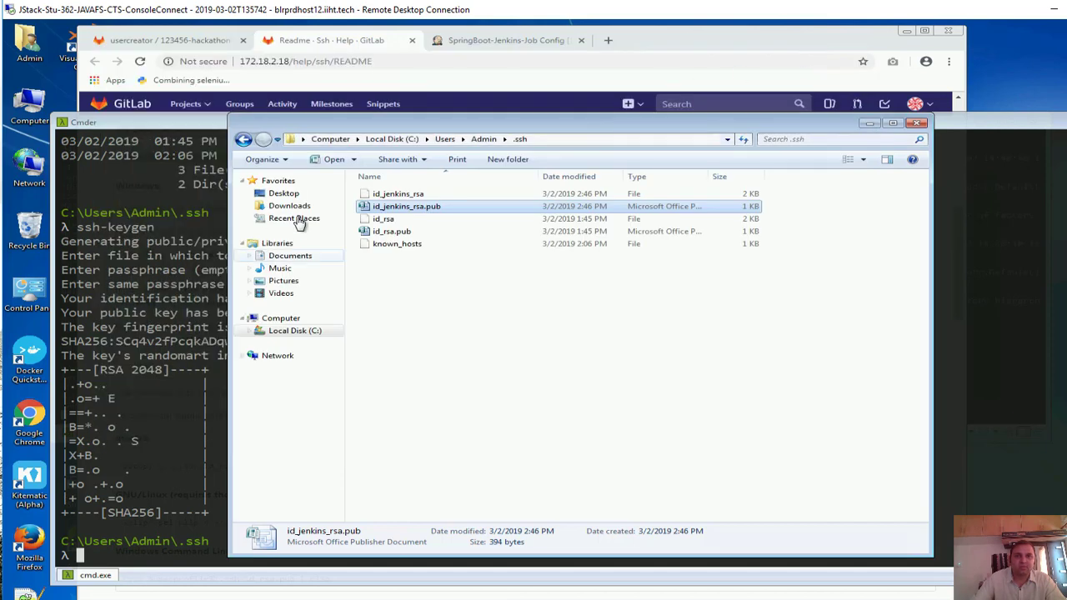
pyautogui.click(402, 194)
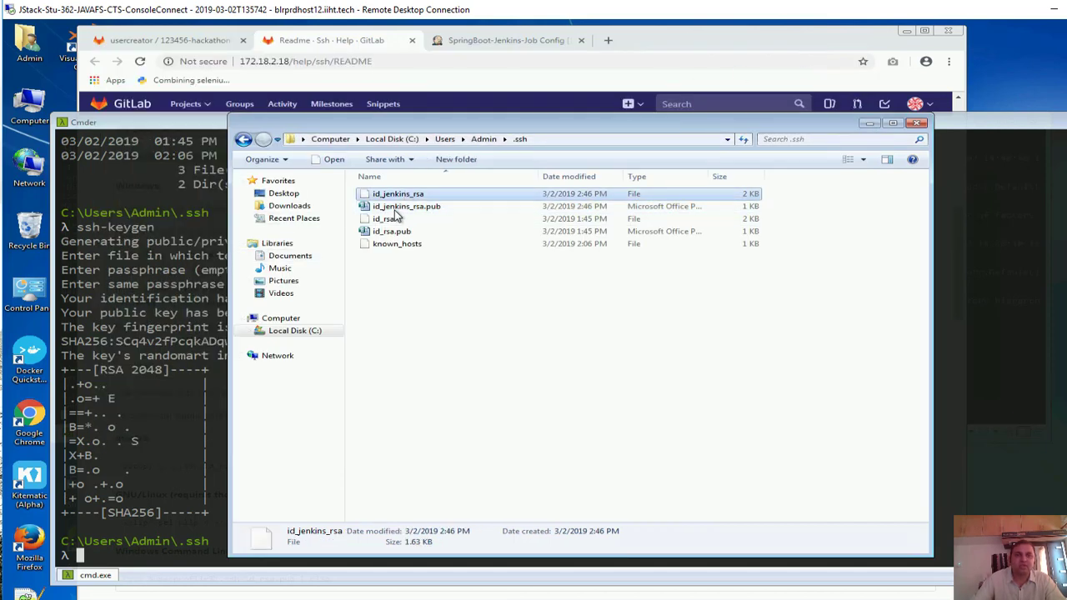
pyautogui.click(155, 40)
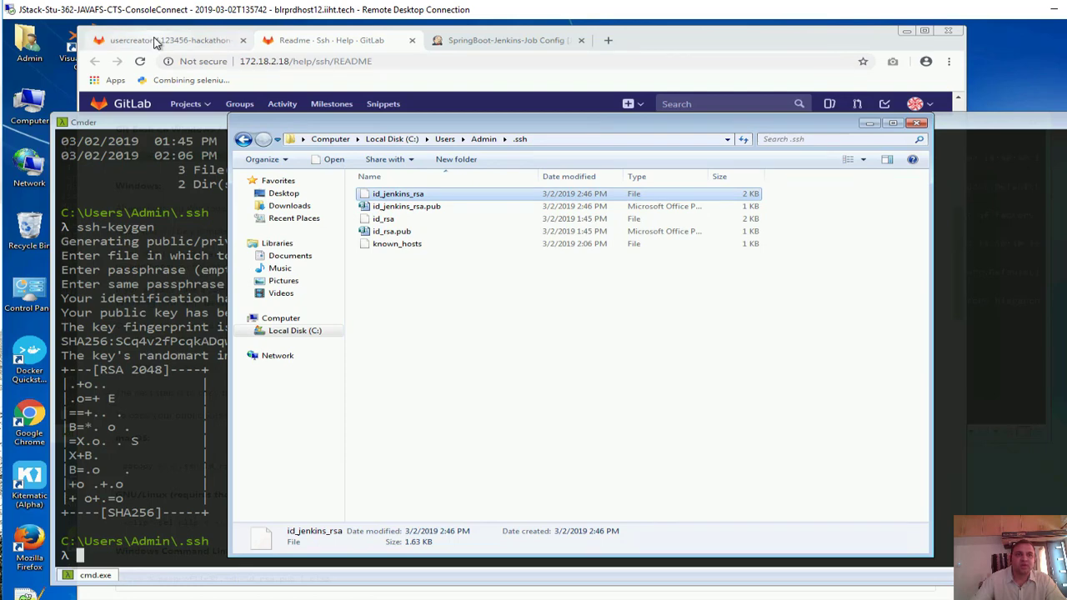
# In Settings > SSH Keys, paste the public key, title it GIT-Jenkins, and add it
pyautogui.click(917, 103)
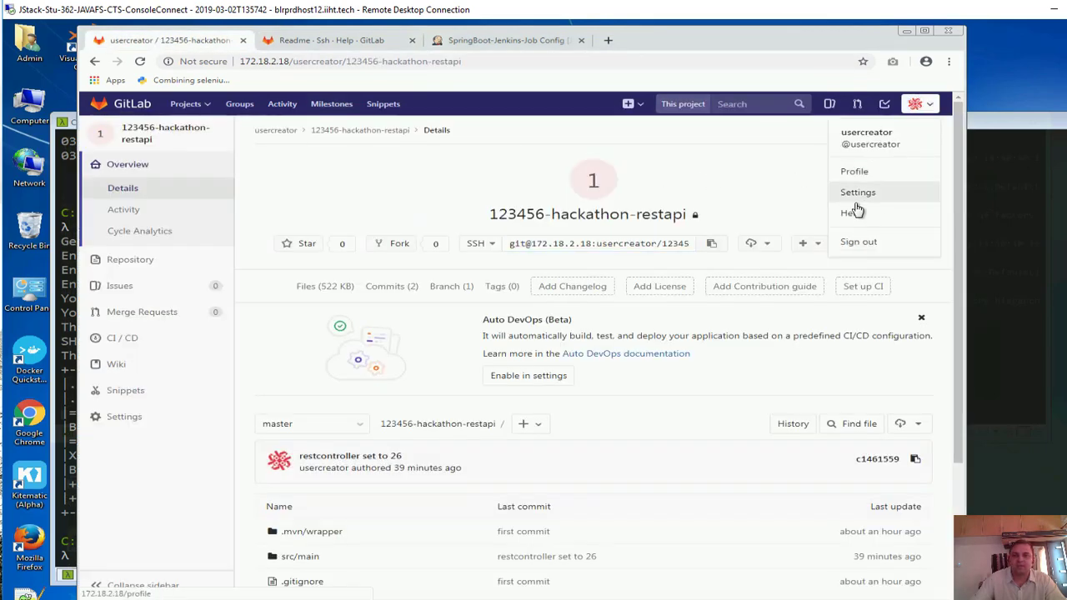
pyautogui.click(870, 193)
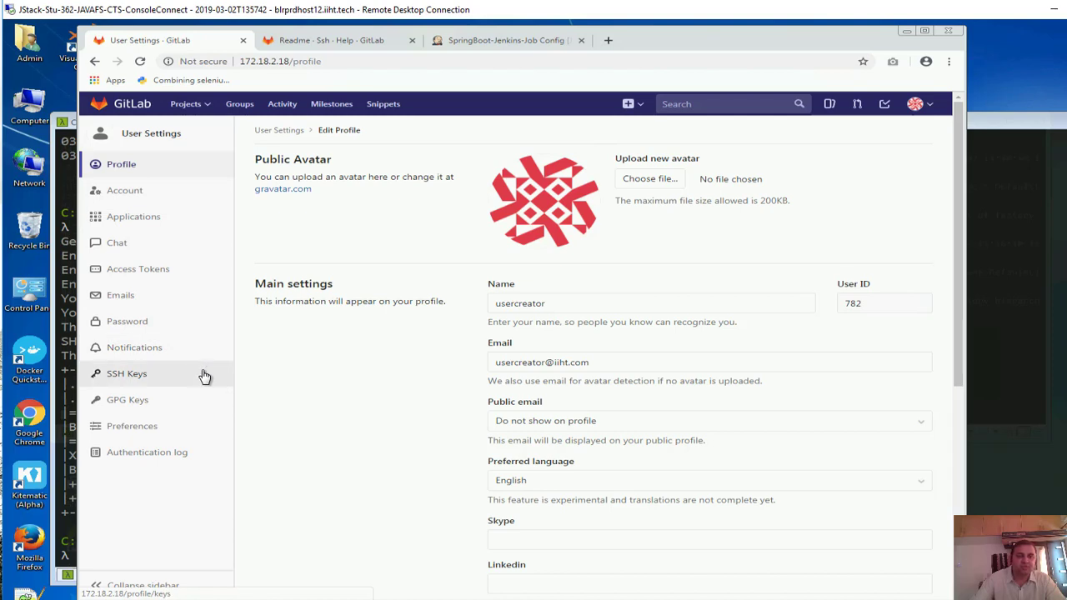
pyautogui.click(135, 377)
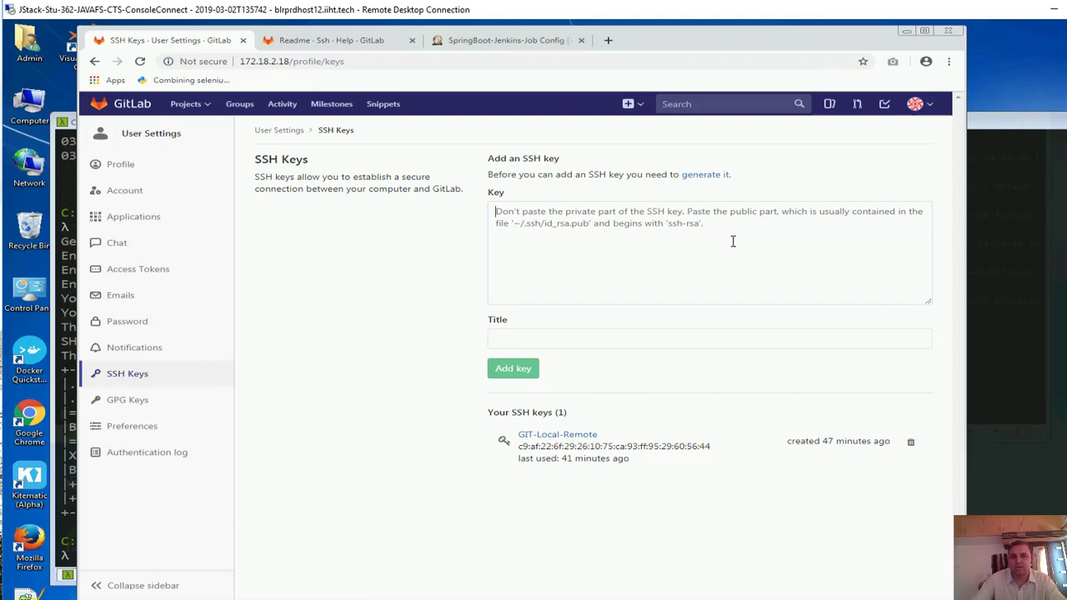
pyautogui.click(593, 217)
pyautogui.hotkey('ctrl', 'v')
pyautogui.doubleClick(572, 337)
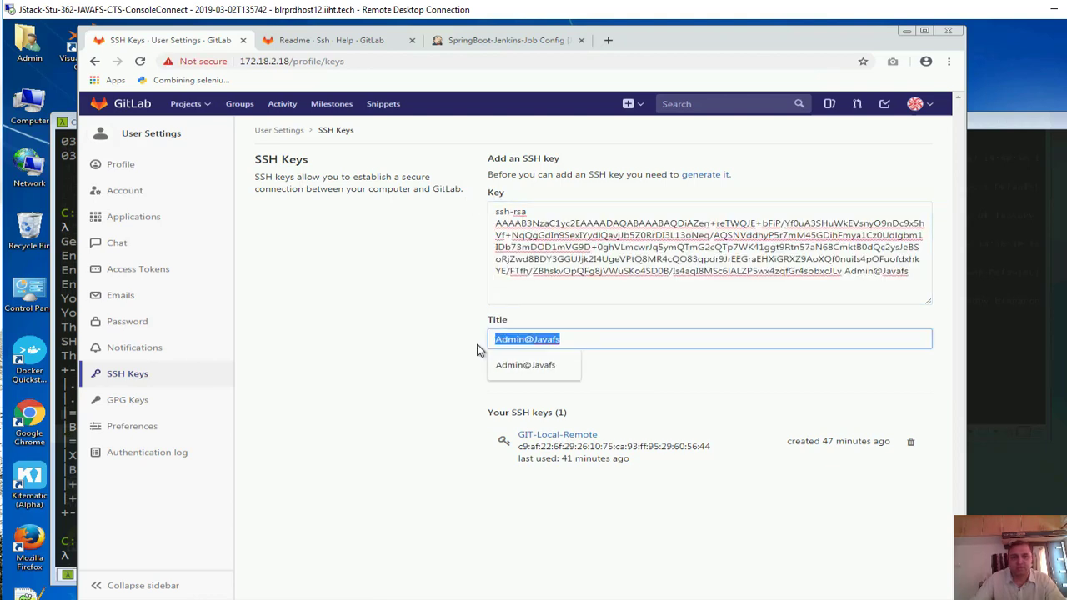
pyautogui.write('GIT')
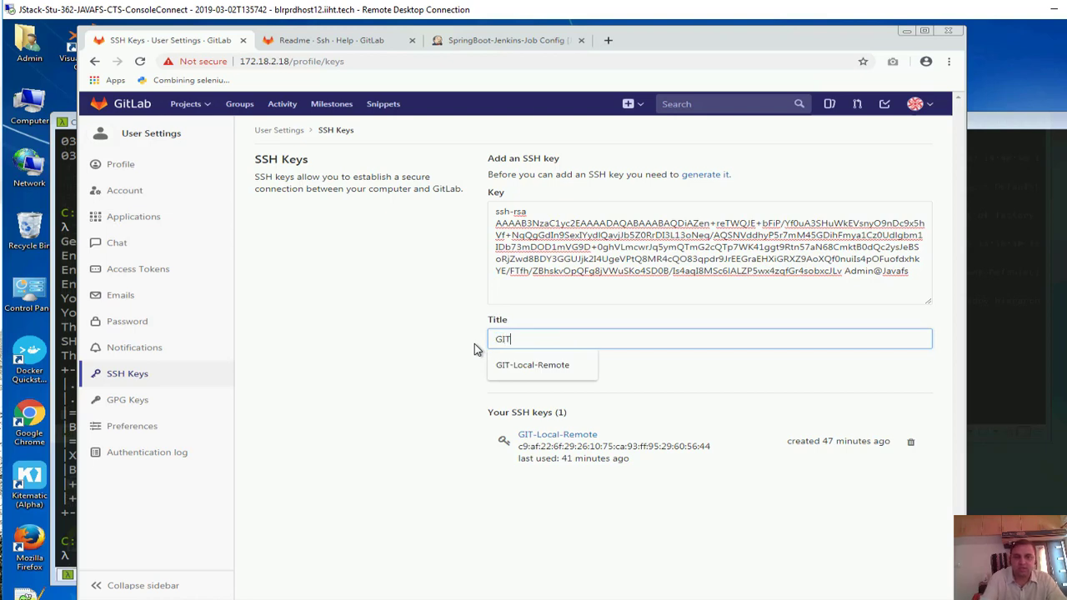
pyautogui.write('-Jenkins')
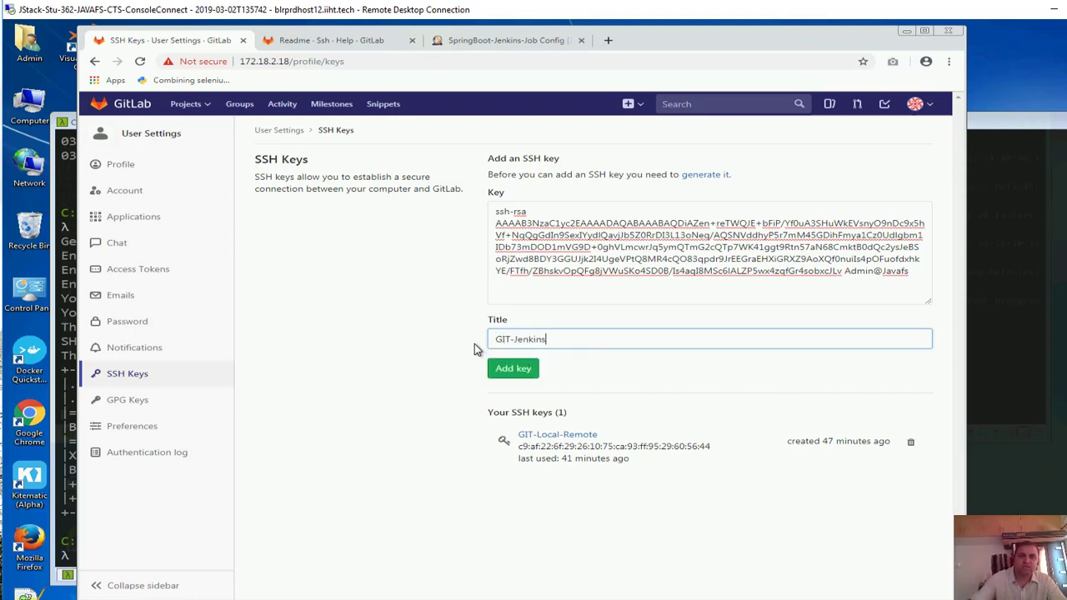
pyautogui.click(514, 368)
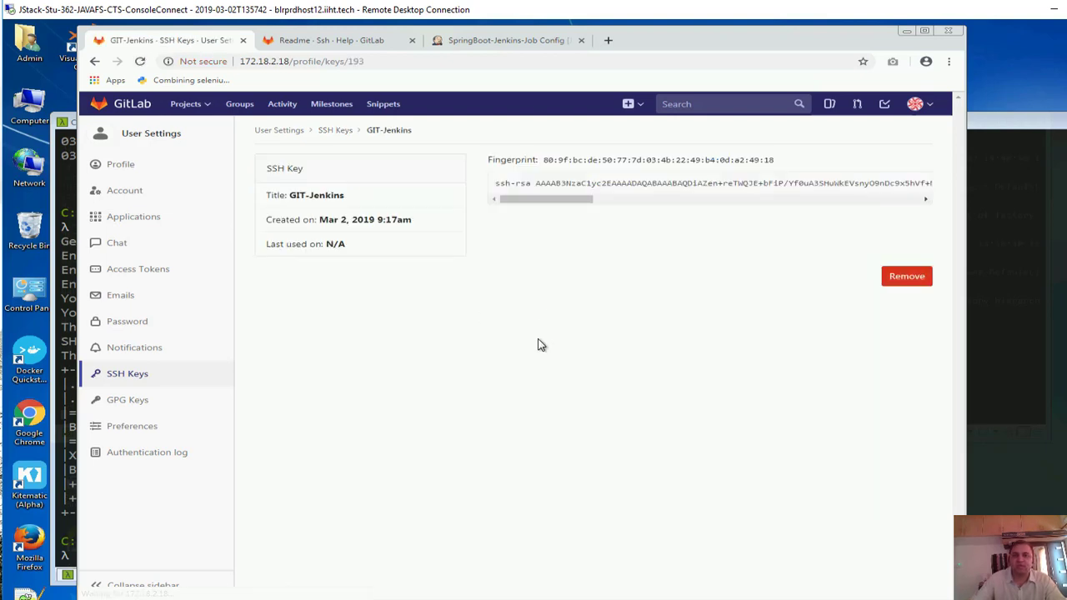
# Open the id_jenkins_rsa private key file in Notepad++ from the .ssh folder
pyautogui.click(332, 135)
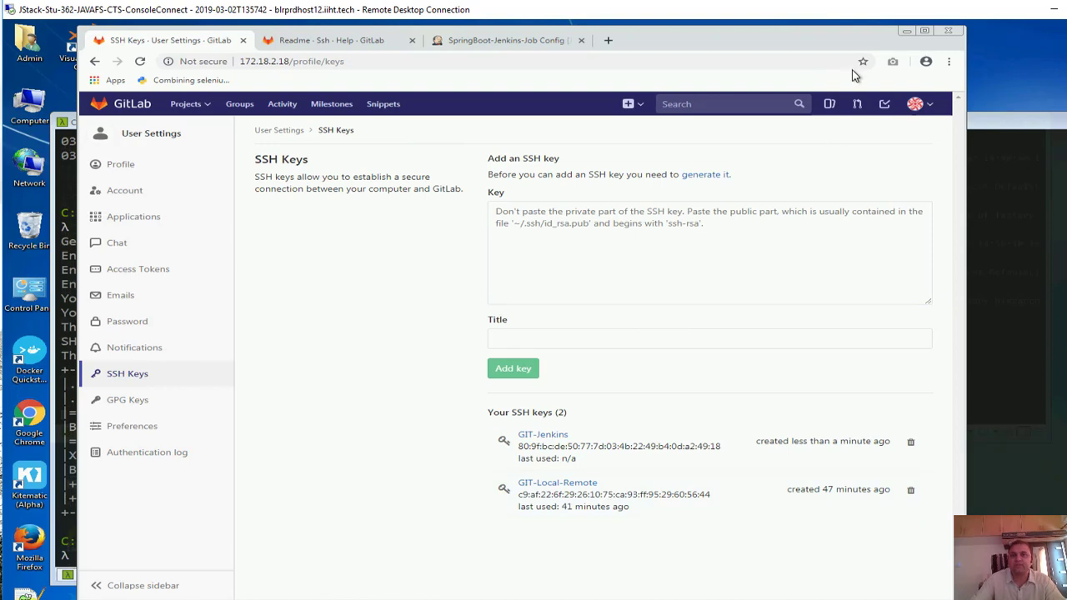
pyautogui.click(903, 33)
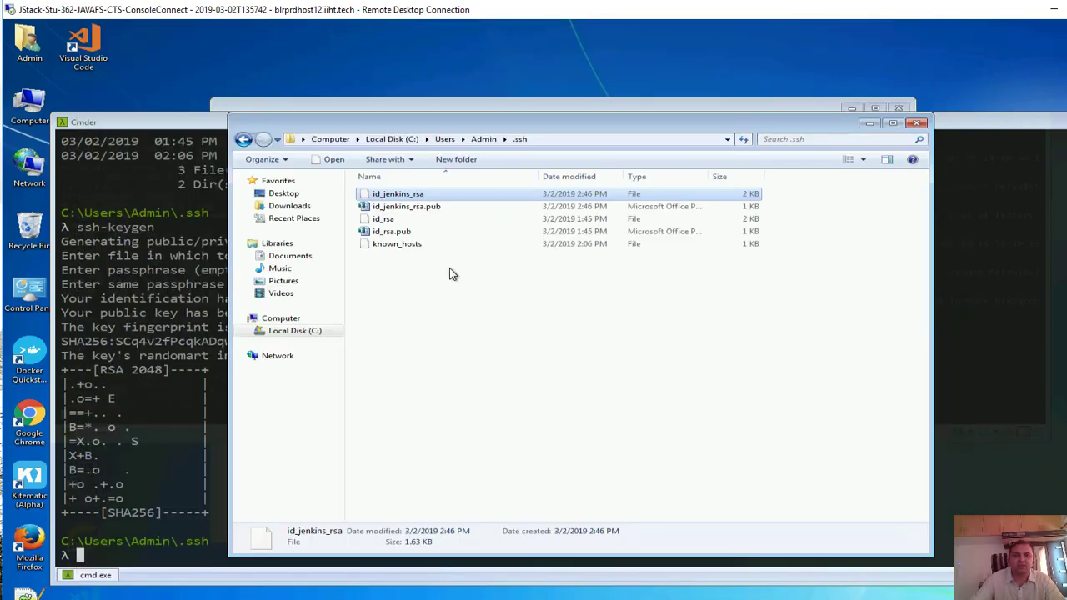
pyautogui.click(417, 211)
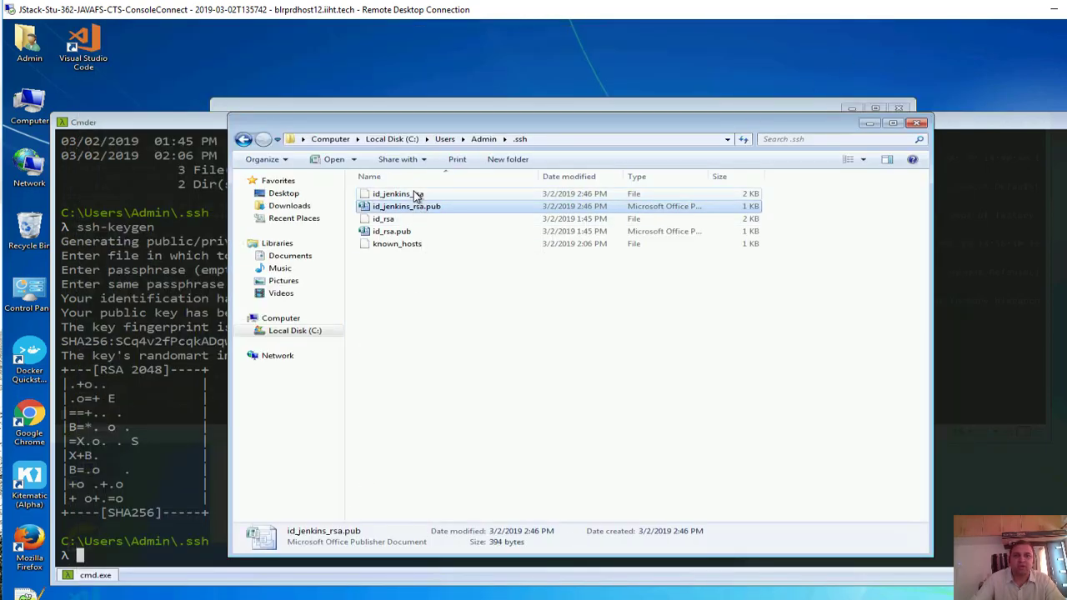
pyautogui.click(413, 195)
pyautogui.rightClick(413, 193)
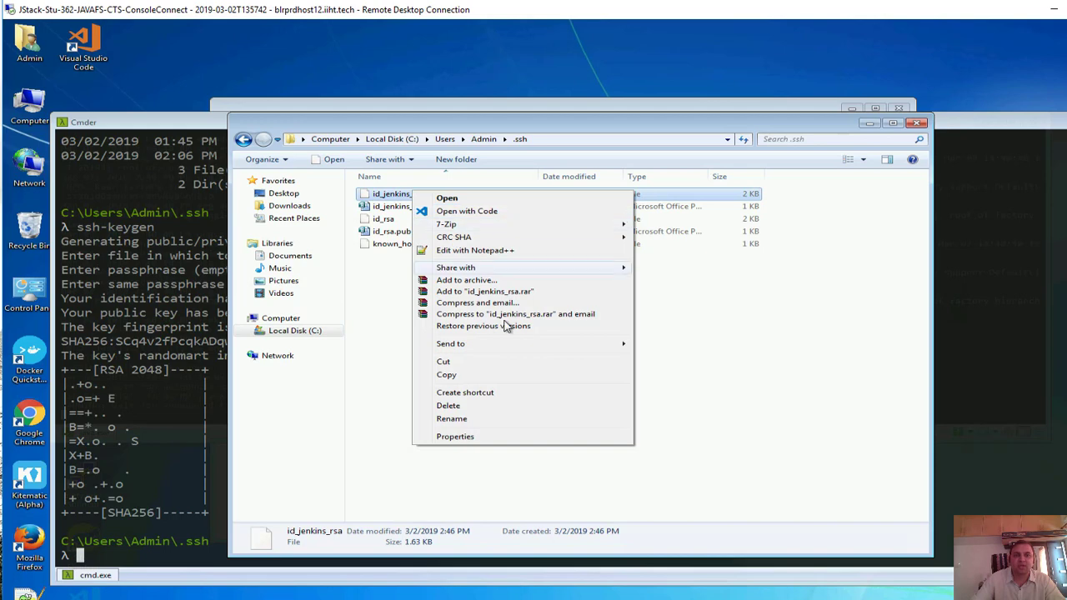
pyautogui.click(490, 251)
# Select the entire private key text, close Notepad++, and return to Jenkins' Add Credentials form
pyautogui.hotkey('ctrl', 'a')
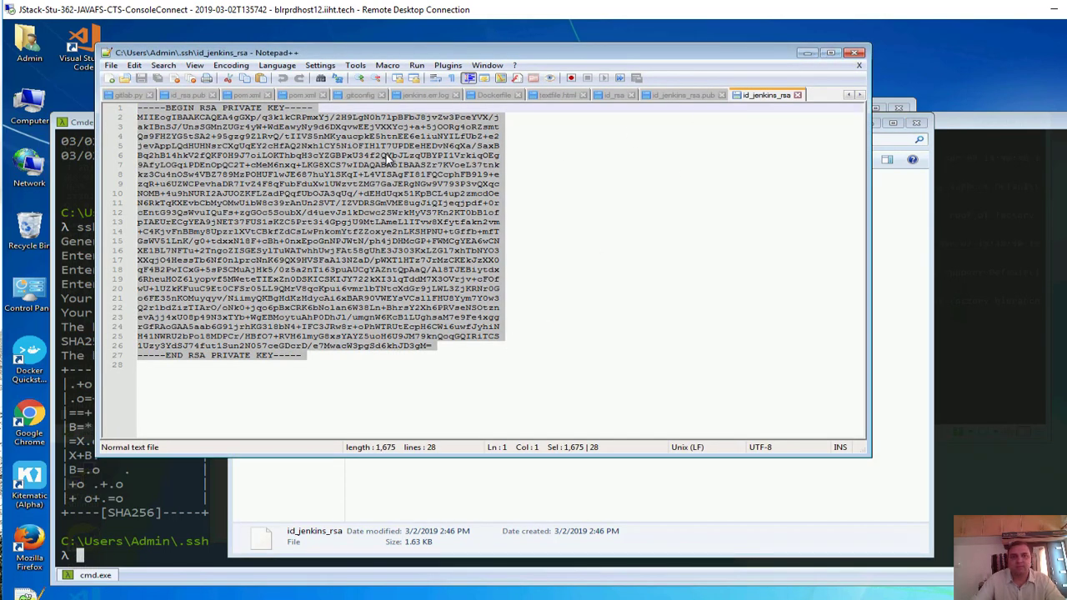
pyautogui.click(797, 94)
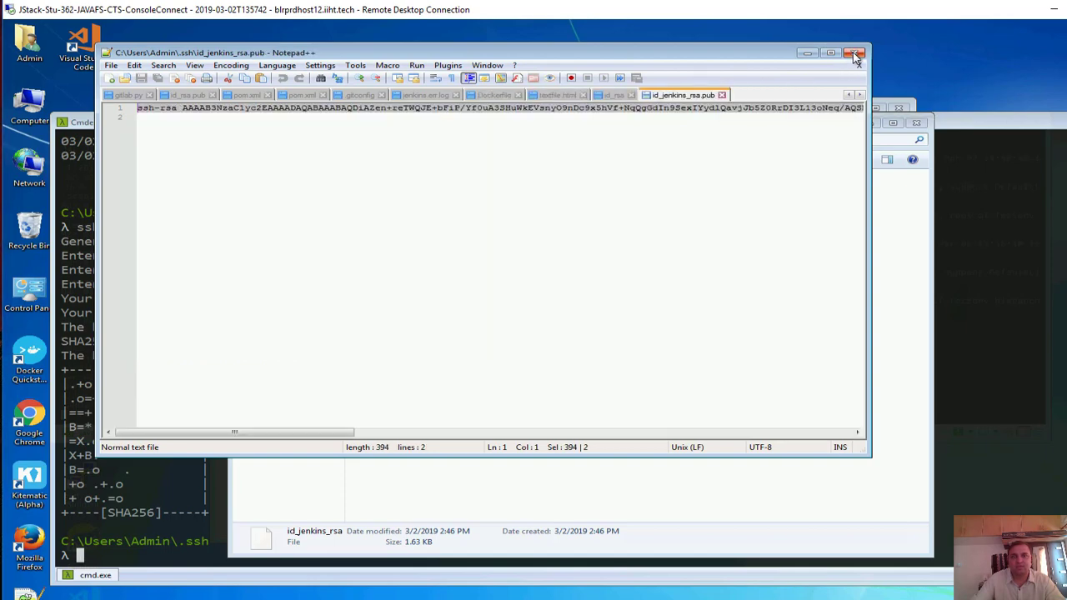
pyautogui.click(858, 53)
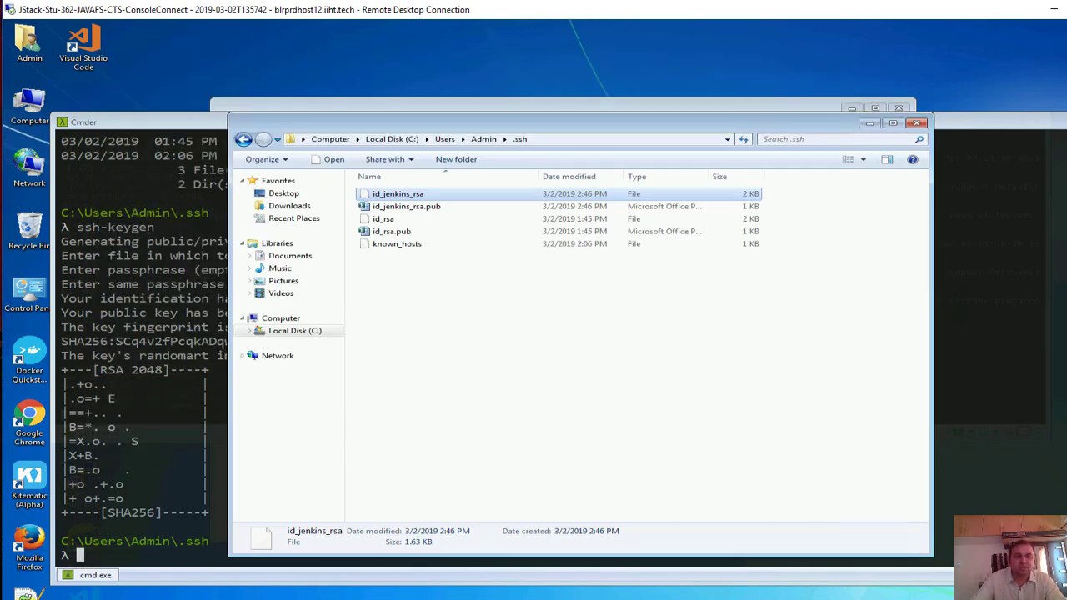
pyautogui.click(221, 598)
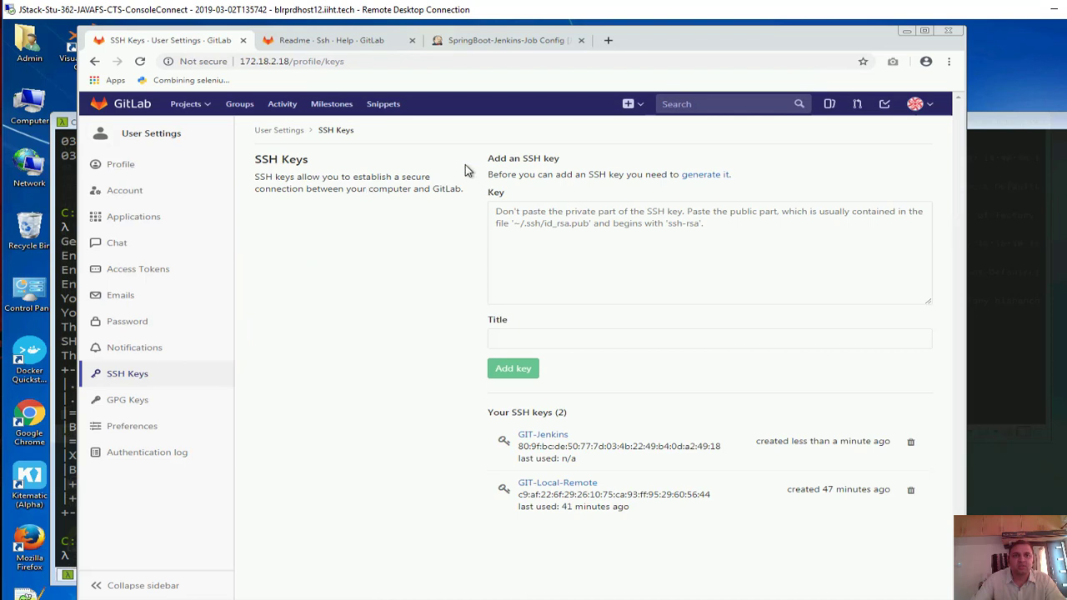
pyautogui.click(488, 42)
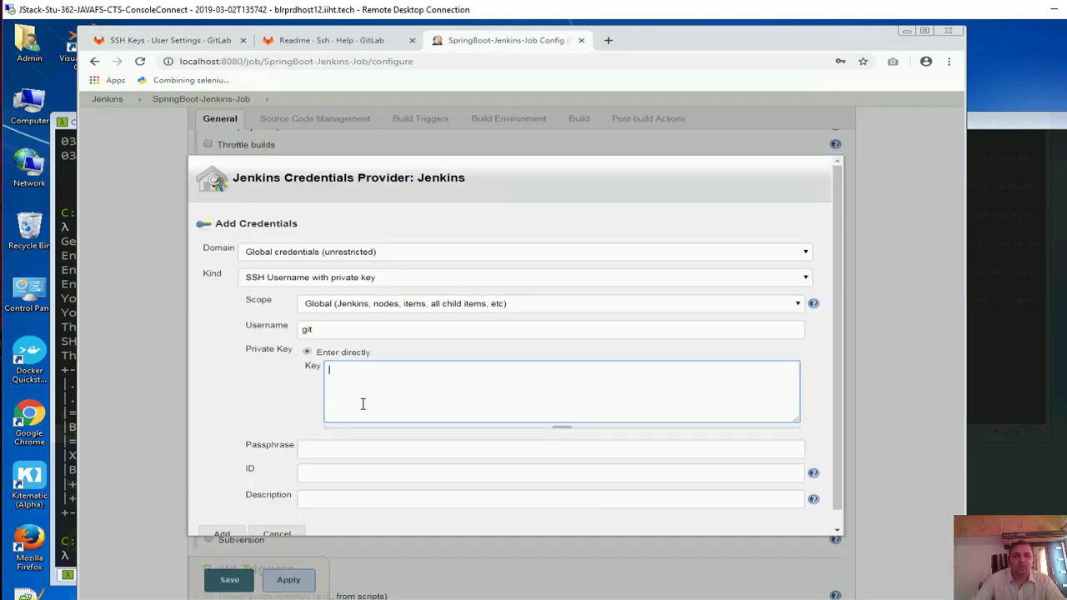
# Paste the private key, add the git credential, select it for the repository, and apply
pyautogui.hotkey('ctrl', 'v')
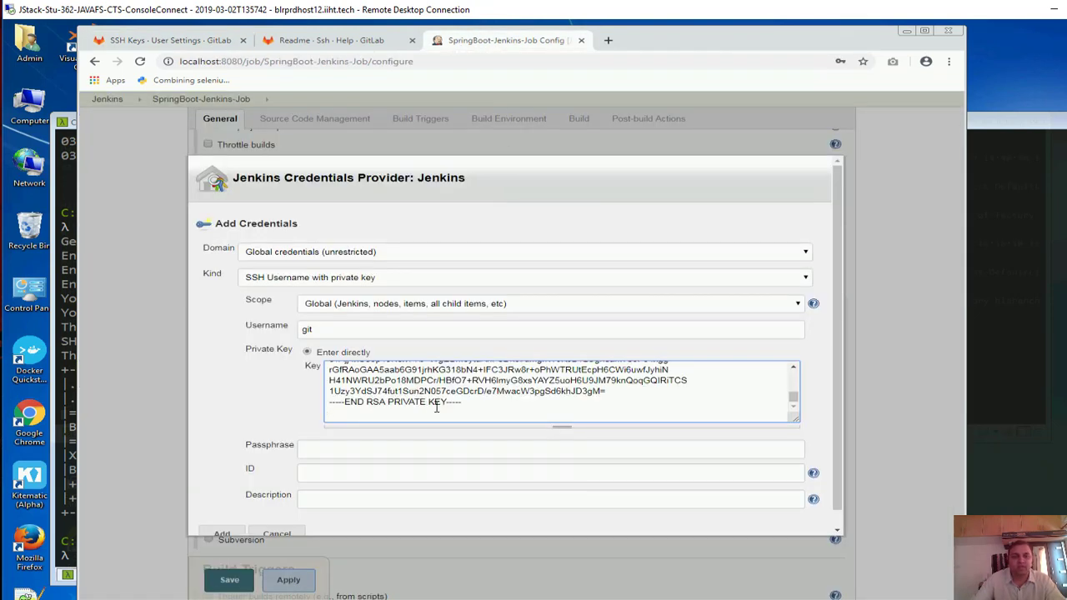
pyautogui.scroll(-1, 259, 492)
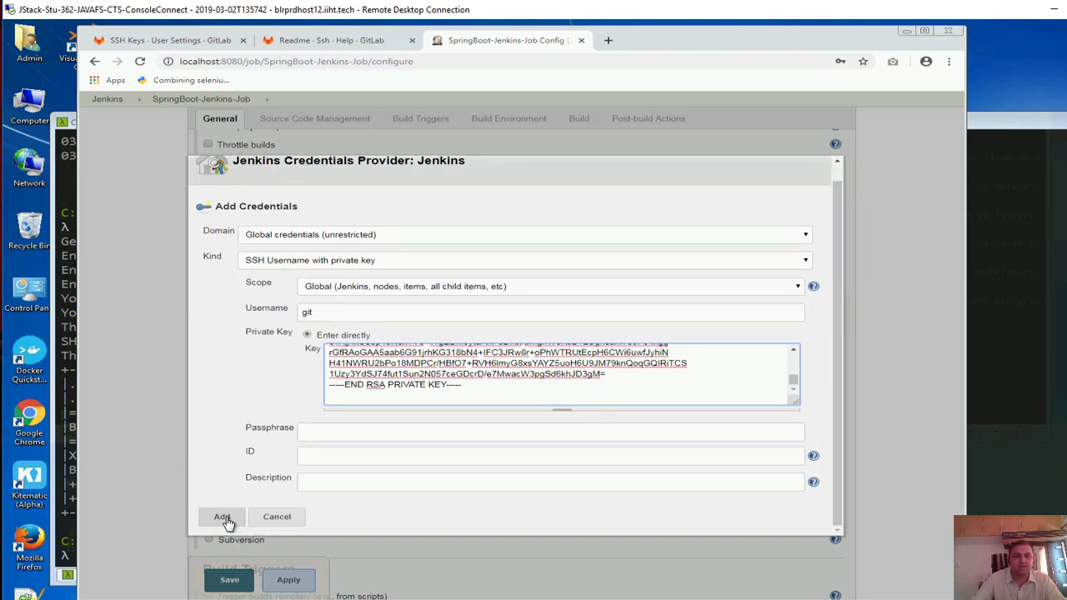
pyautogui.click(222, 517)
pyautogui.scroll(-1, 417, 346)
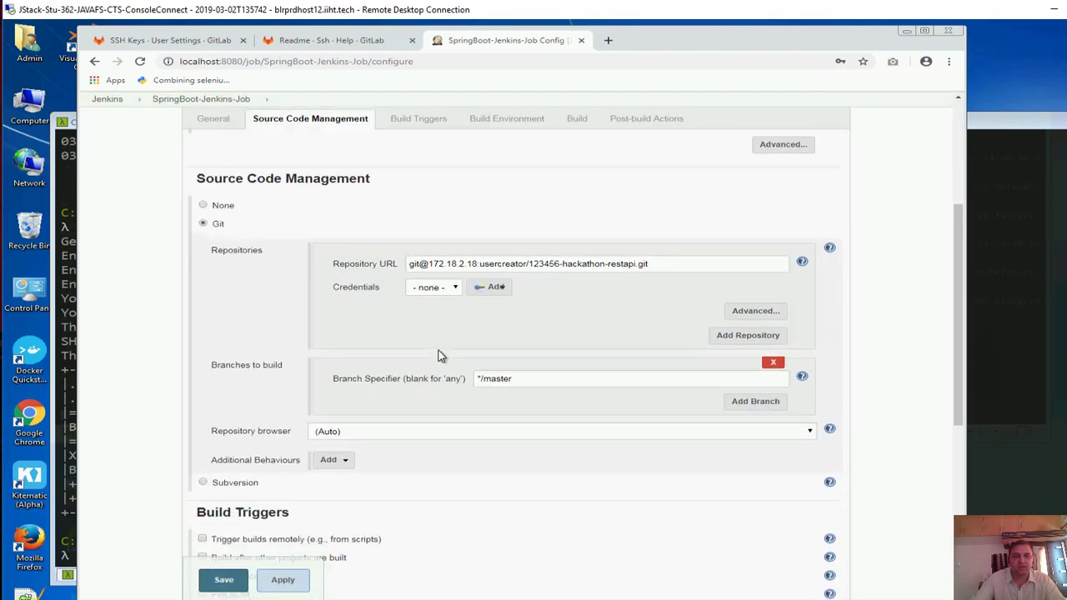
pyautogui.click(444, 286)
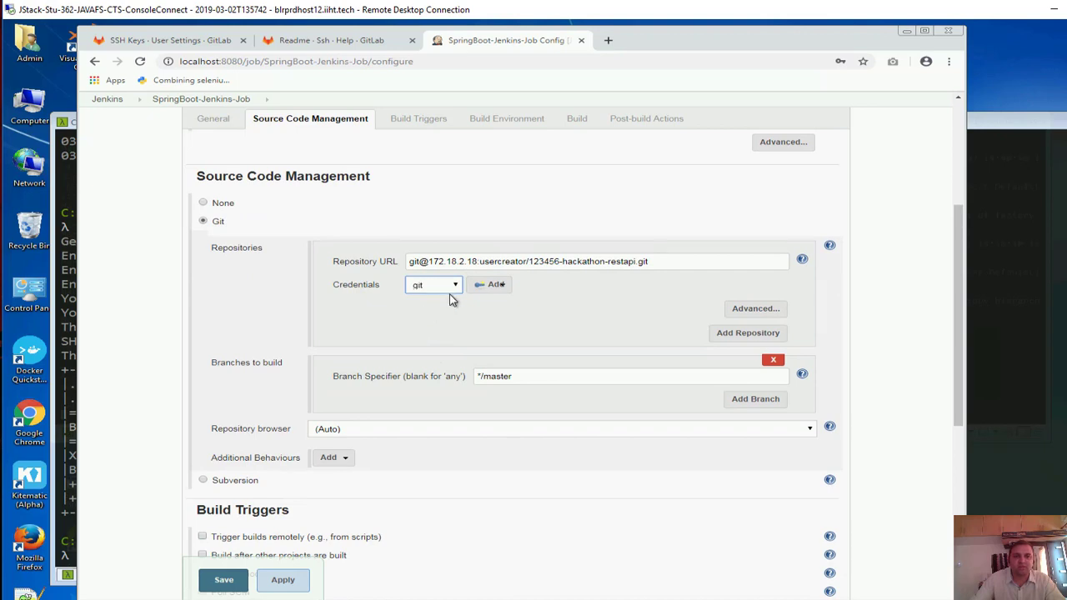
pyautogui.click(269, 579)
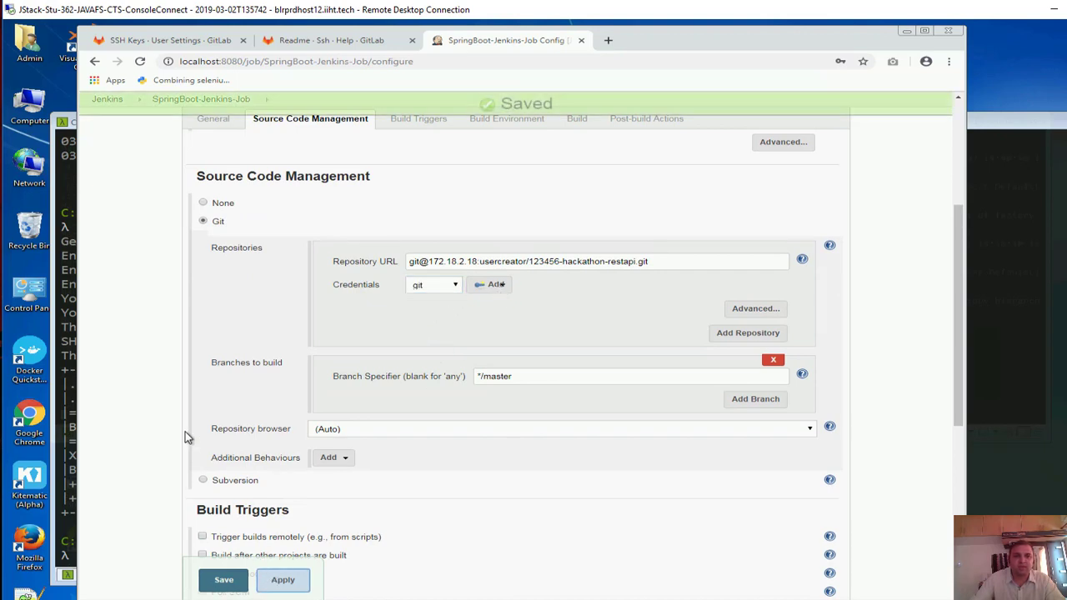
# Tick Poll SCM then untick it again under Build Triggers, and save SpringBoot-Jenkins-Job
pyautogui.scroll(-1, 341, 284)
pyautogui.scroll(-3, 341, 284)
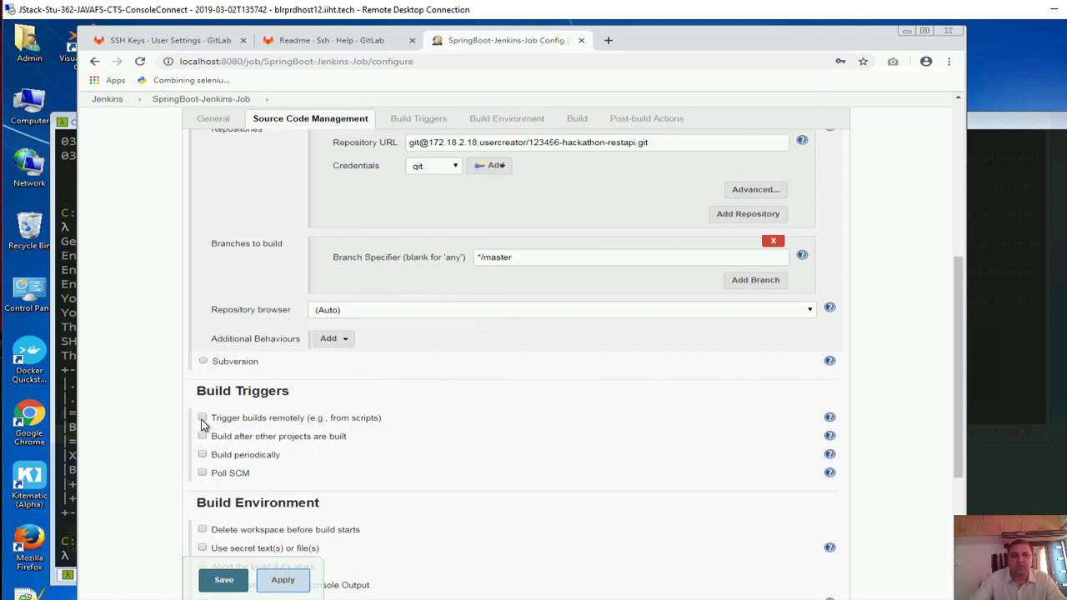
pyautogui.click(203, 473)
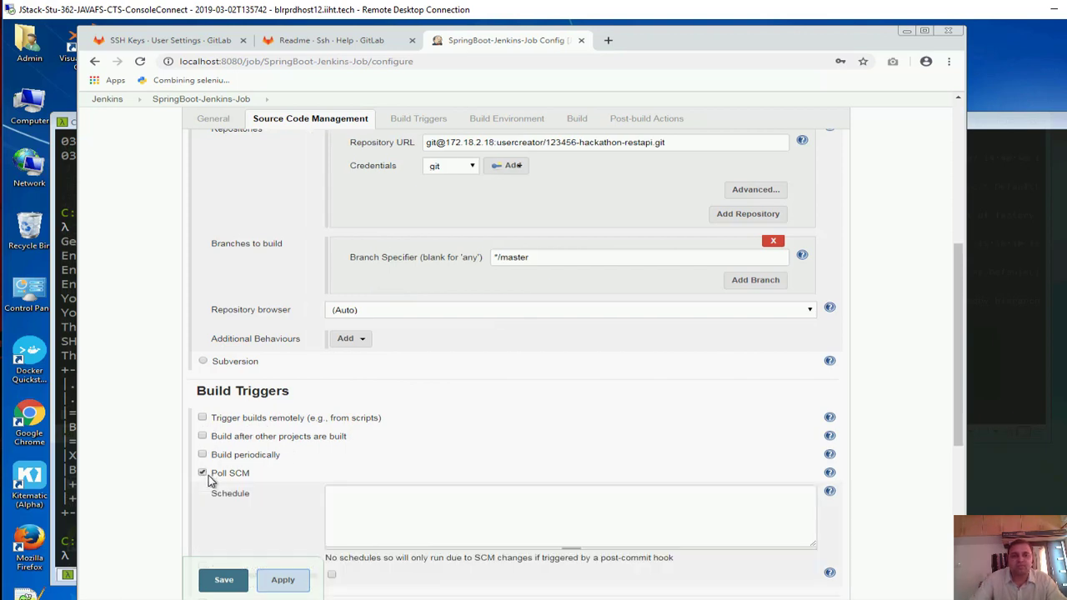
pyautogui.click(408, 505)
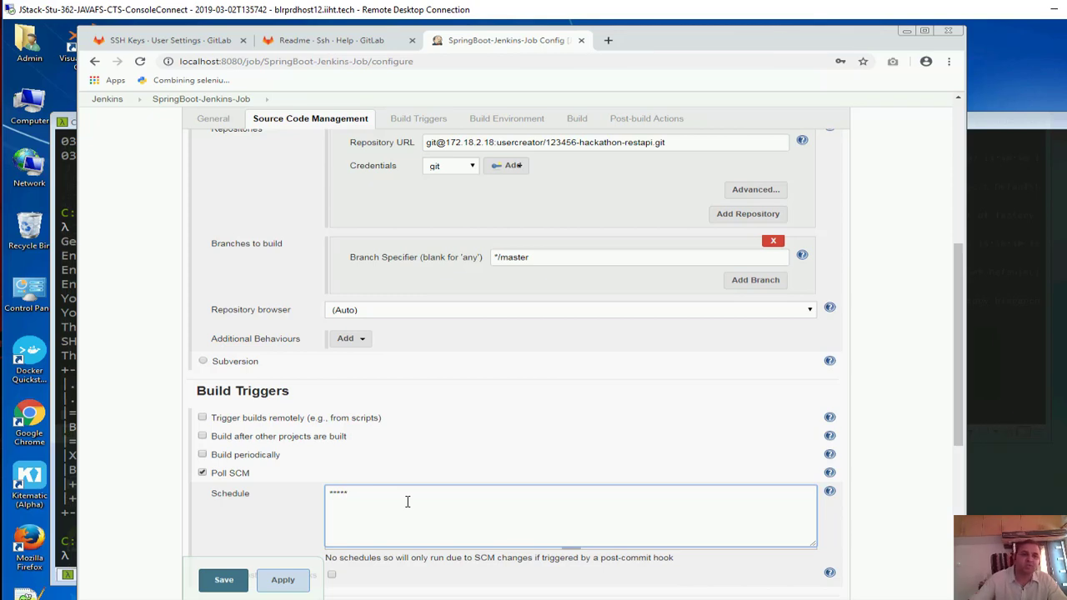
pyautogui.click(203, 473)
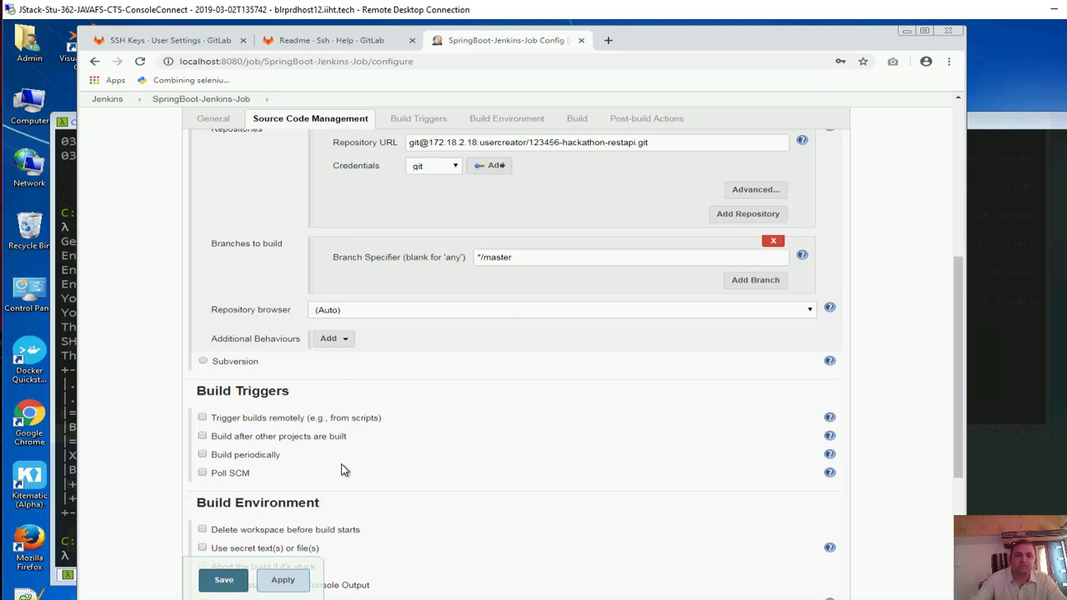
pyautogui.scroll(1, 348, 464)
pyautogui.click(223, 581)
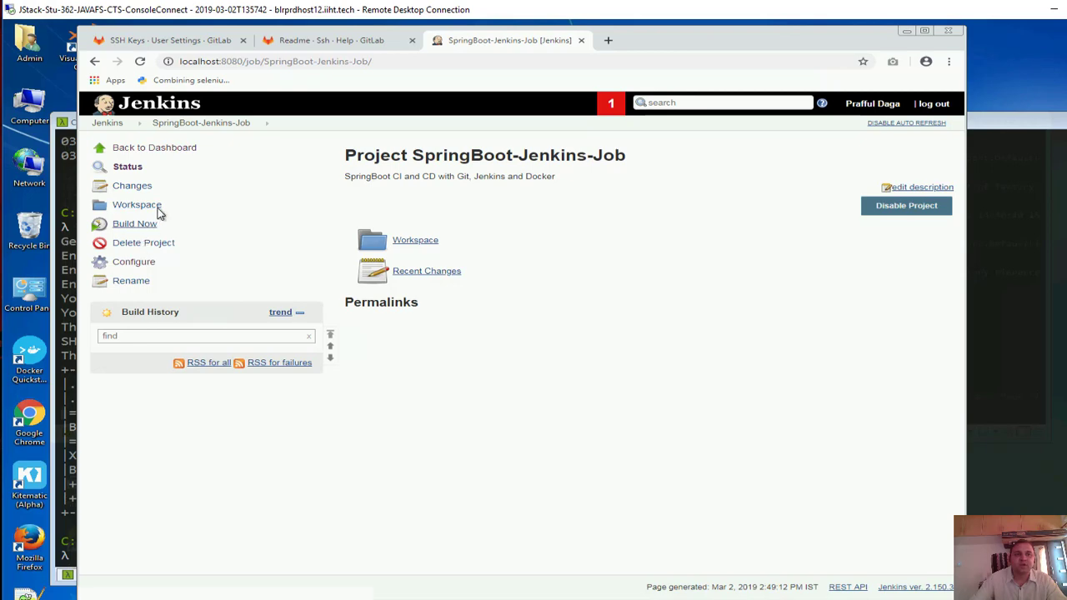
# In Manage Plugins > Available, filter for 'gitlab' and tick GitLab 1.5.11 and Gitlab Hook 1.4.2
pyautogui.click(133, 148)
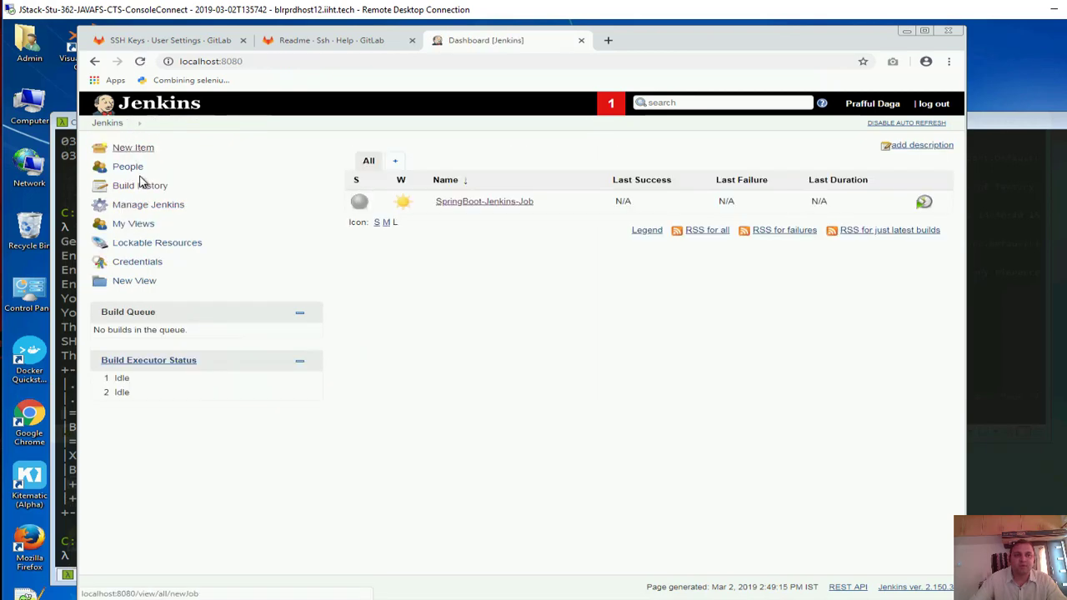
pyautogui.click(147, 205)
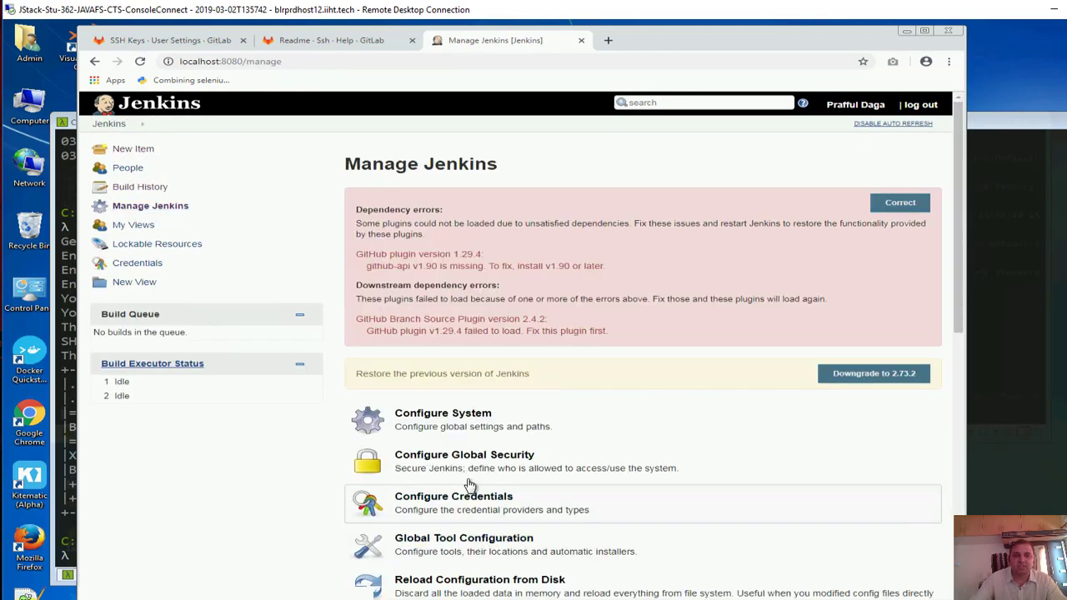
pyautogui.scroll(-3, 470, 485)
pyautogui.click(442, 513)
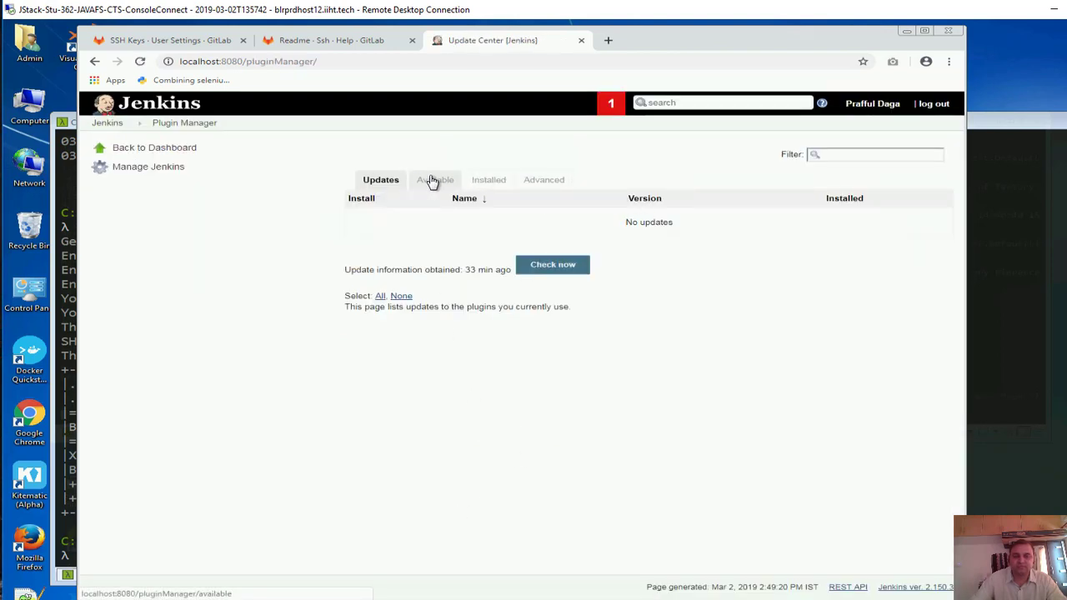
pyautogui.click(439, 179)
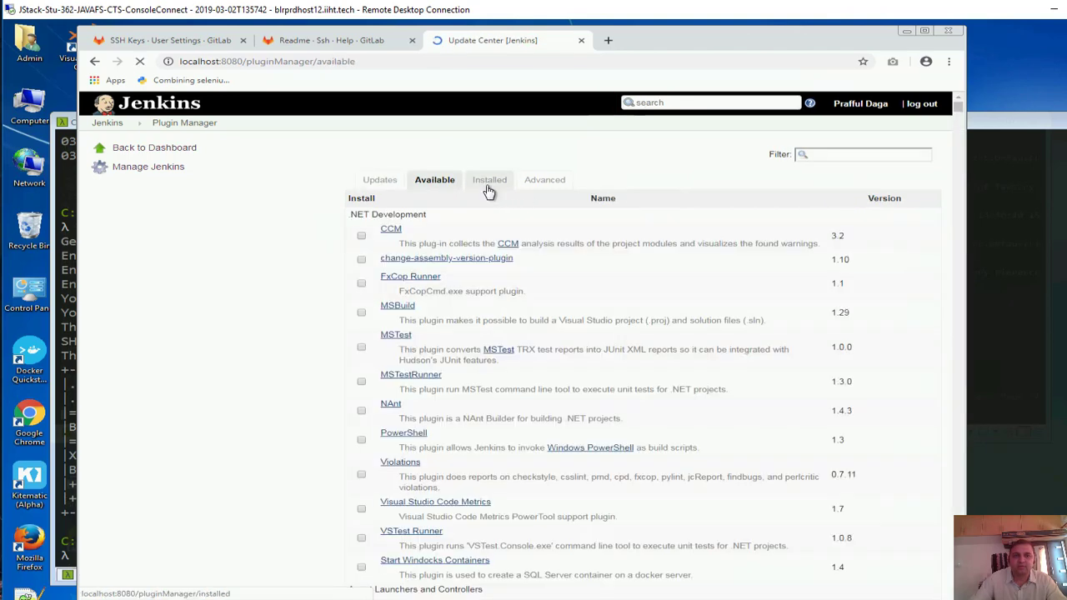
pyautogui.click(805, 155)
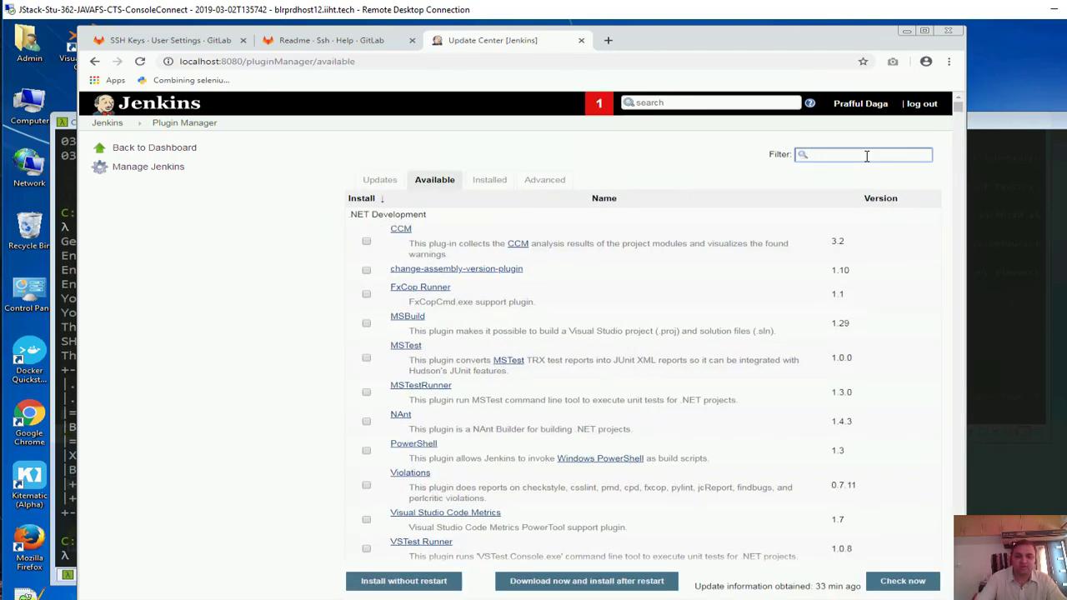
pyautogui.write('gitlab')
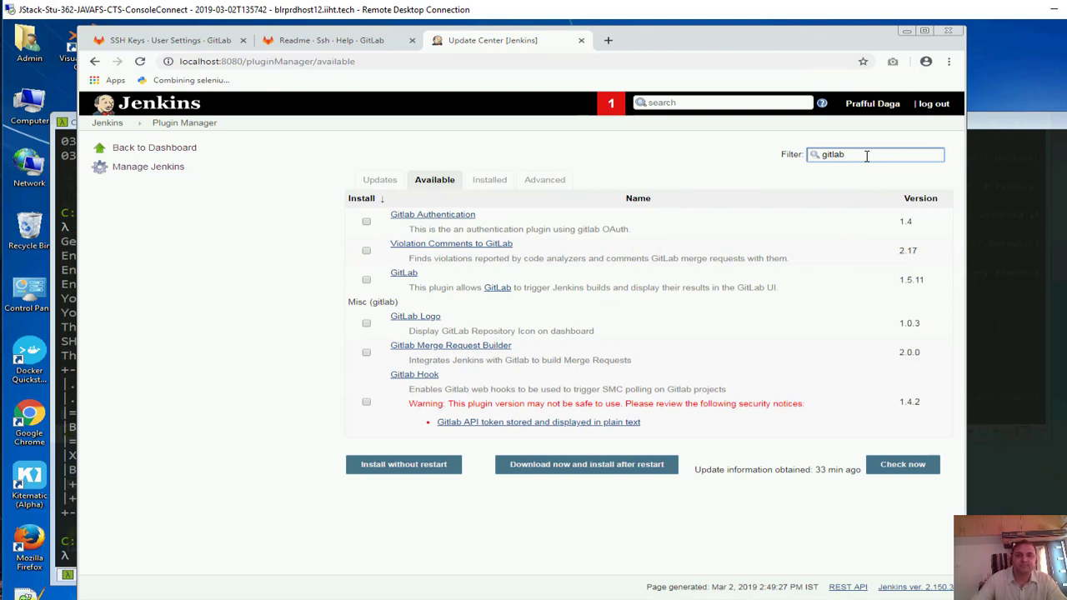
pyautogui.click(366, 281)
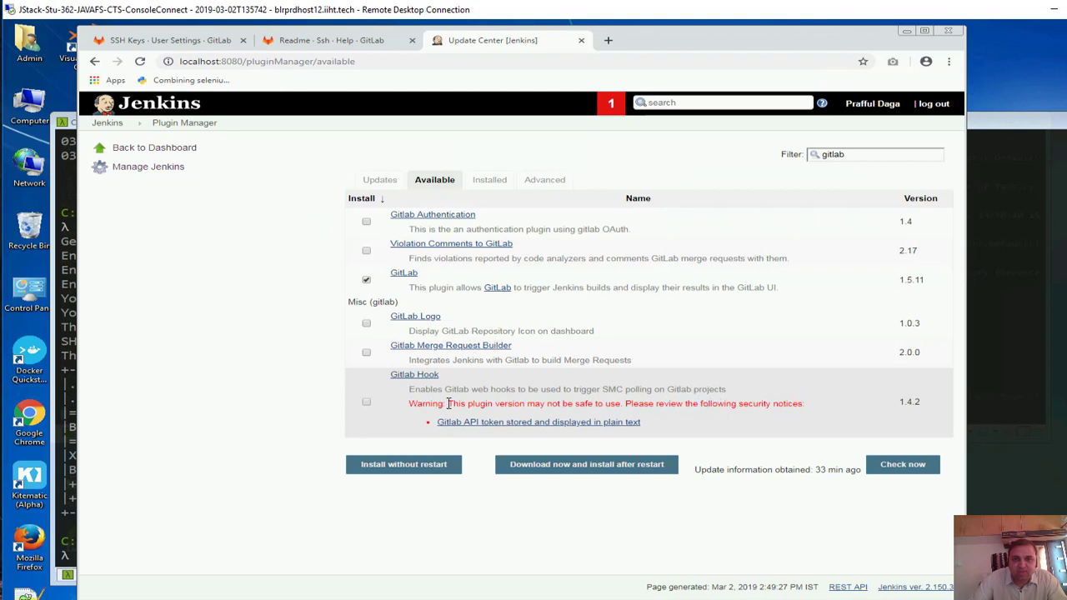
pyautogui.click(367, 405)
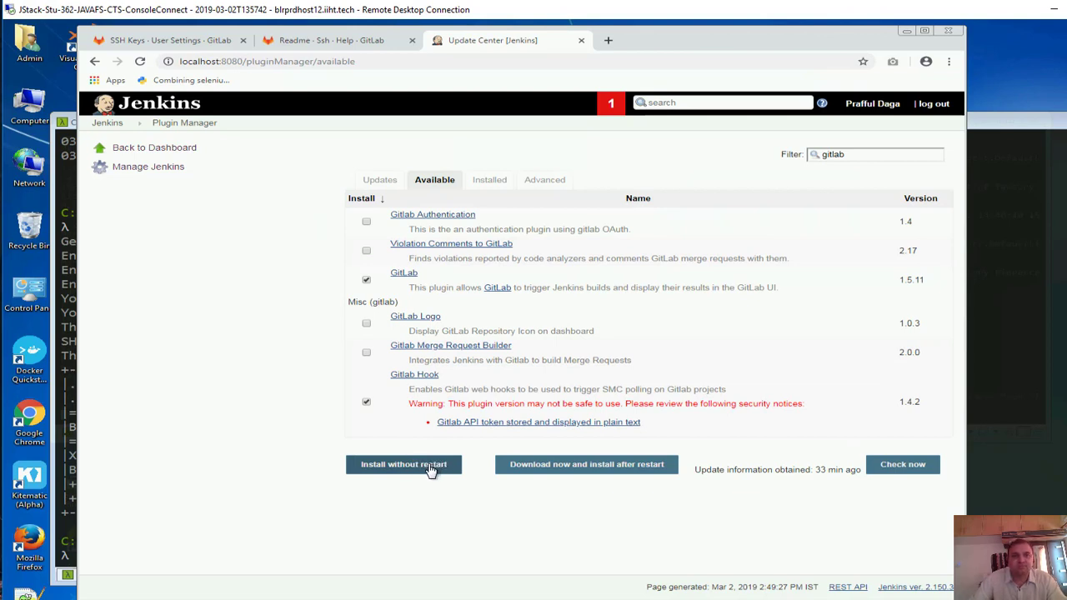
# Install GitLab, Gitlab Hook and their dependencies without restarting, then return to the dashboard listing SpringBoot-Jenkins-Job
pyautogui.click(430, 468)
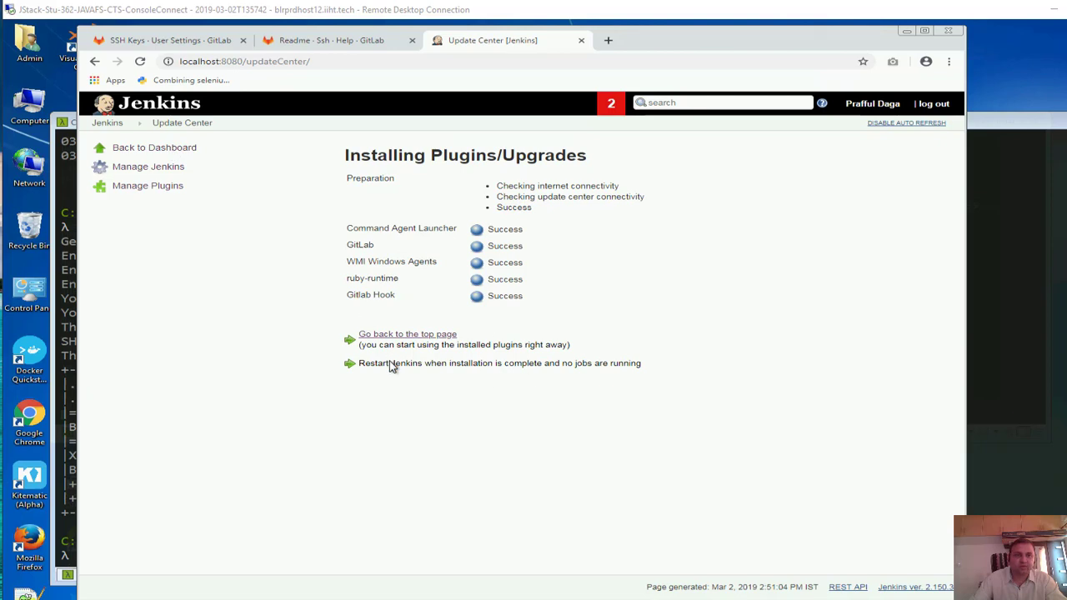
pyautogui.moveTo(372, 367); pyautogui.dragTo(669, 370)
pyautogui.click(142, 116)
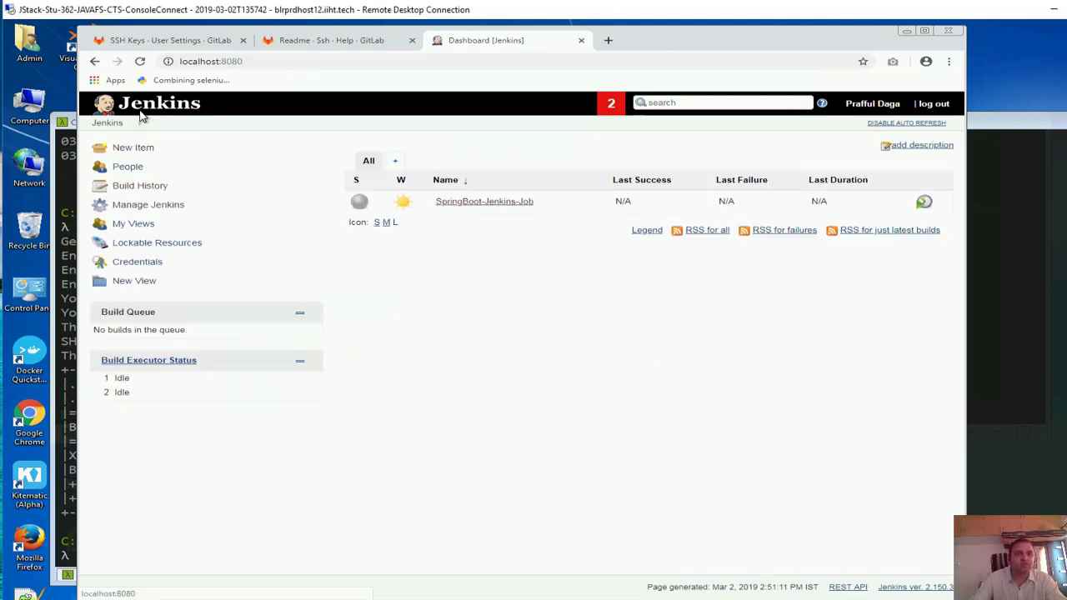
# Load localhost:8080/restart, see that Jenkins cannot restart itself, then switch to the Cmder console
pyautogui.click(258, 62)
pyautogui.click(287, 61)
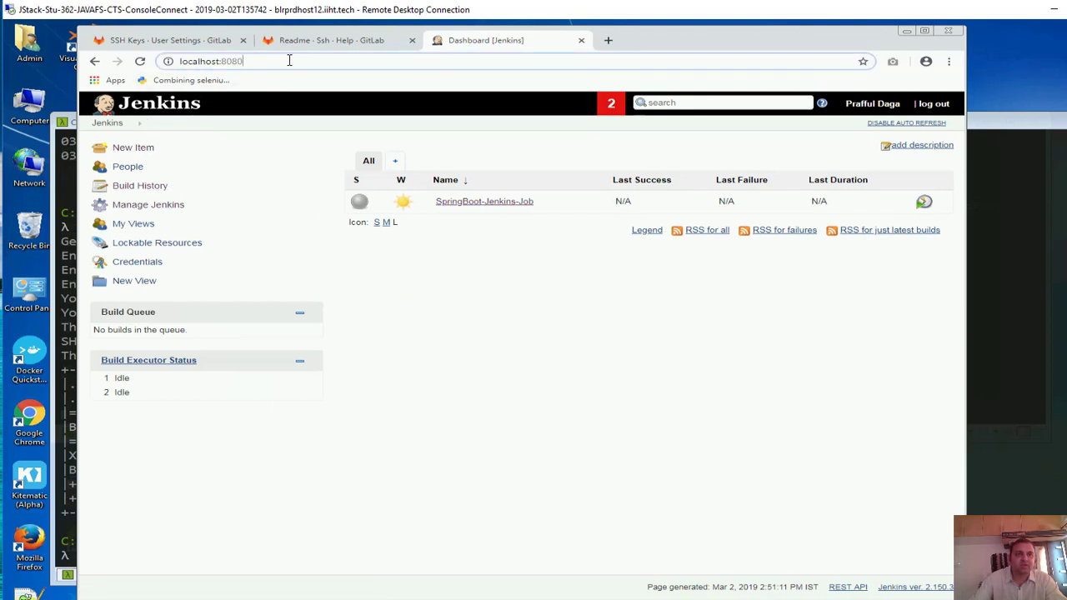
pyautogui.write('/restart')
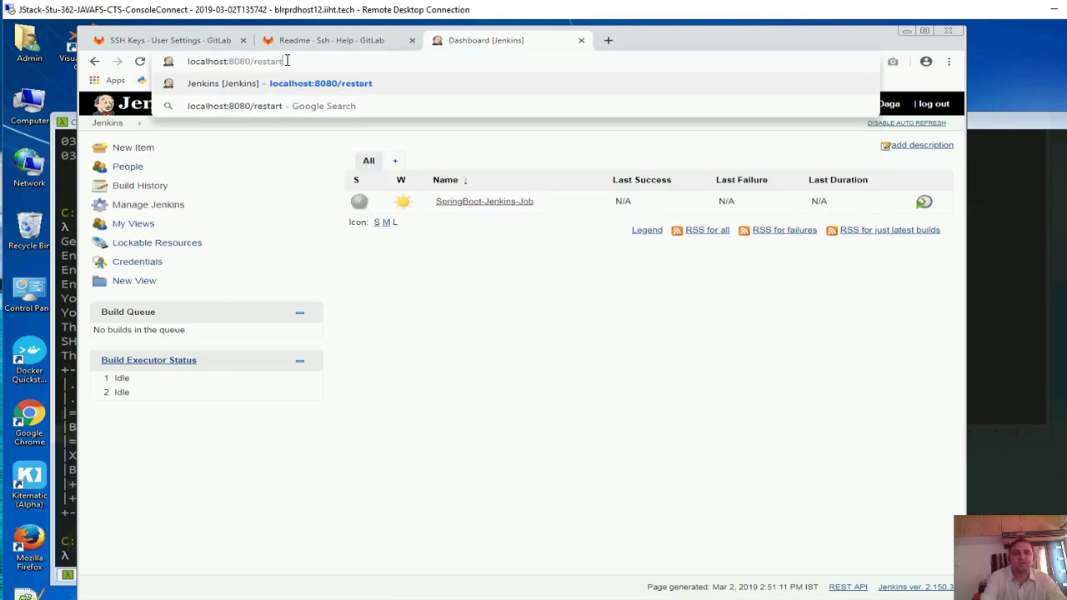
pyautogui.press('Return')
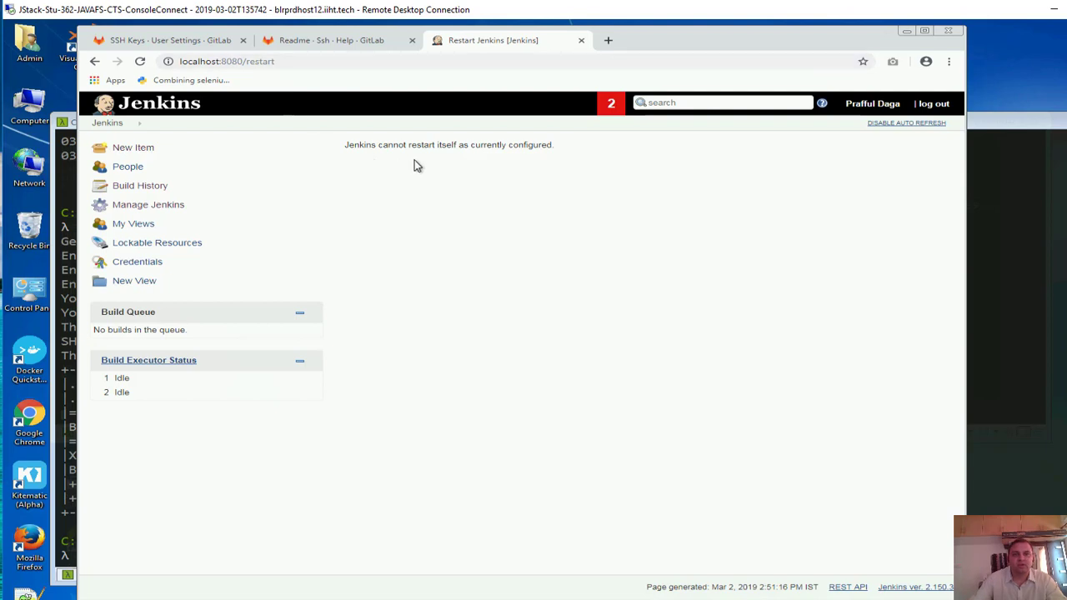
pyautogui.moveTo(401, 148); pyautogui.dragTo(551, 145)
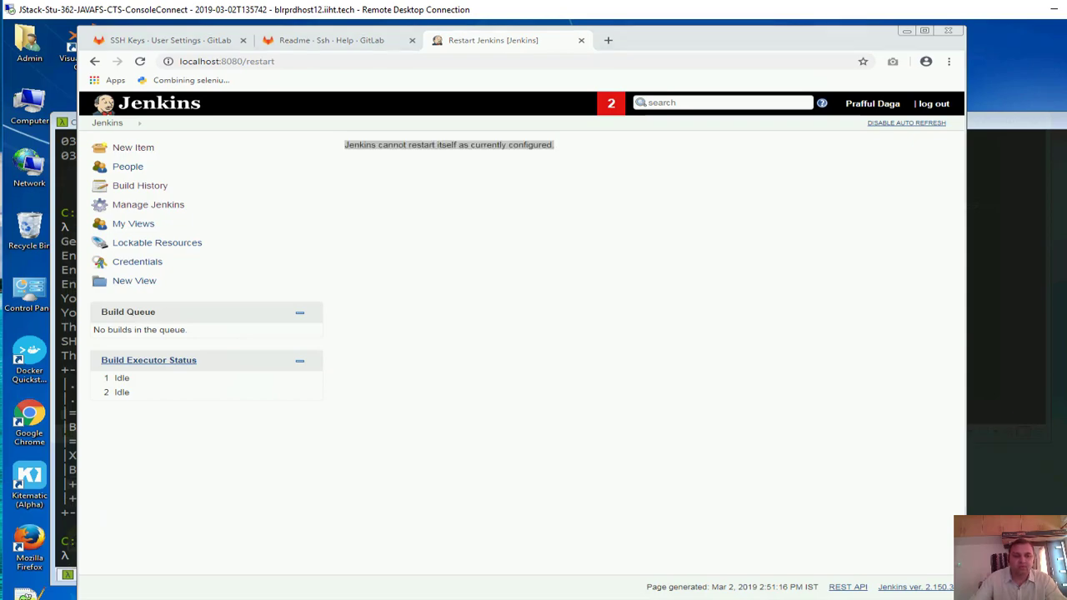
pyautogui.click(282, 596)
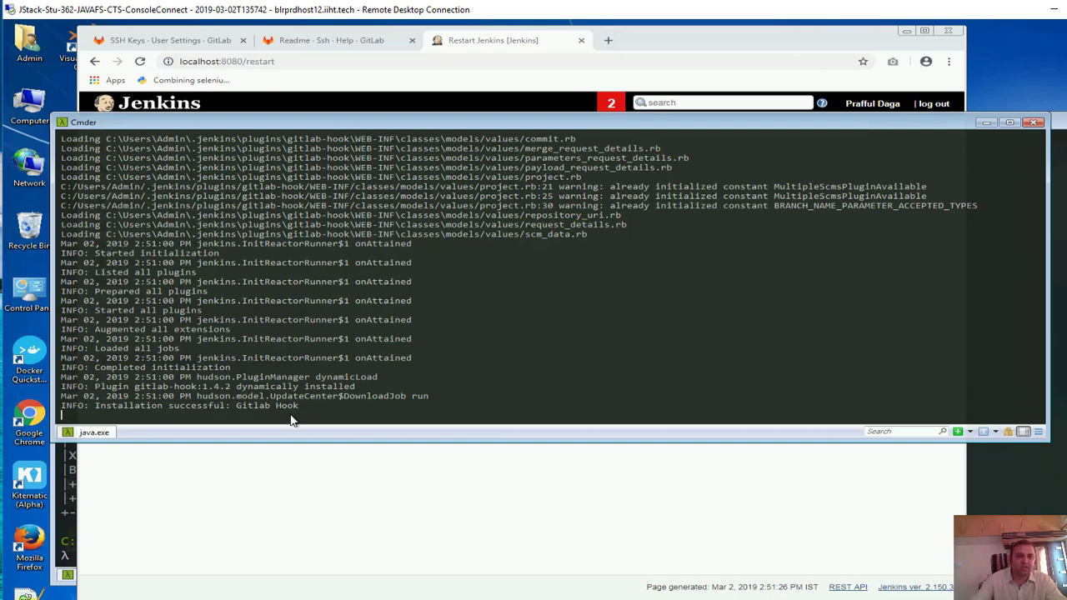
# Stop Jenkins in Cmder, relaunch it with java -jar jenkins.war, and sign back in from Chrome
pyautogui.moveTo(300, 406); pyautogui.dragTo(83, 272)
pyautogui.click(331, 406)
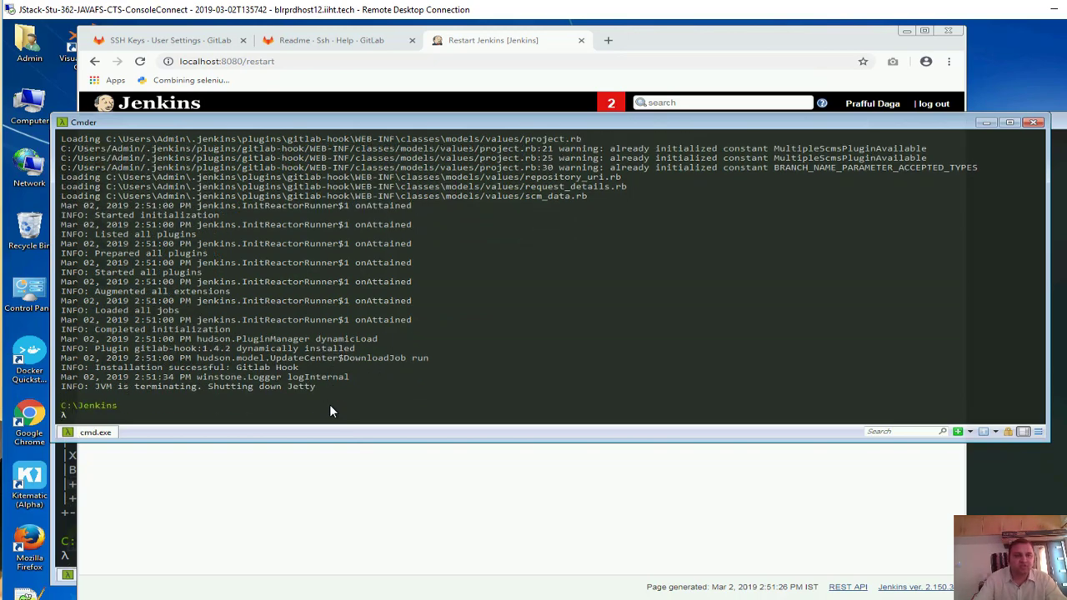
pyautogui.press('Up')
pyautogui.press('Return')
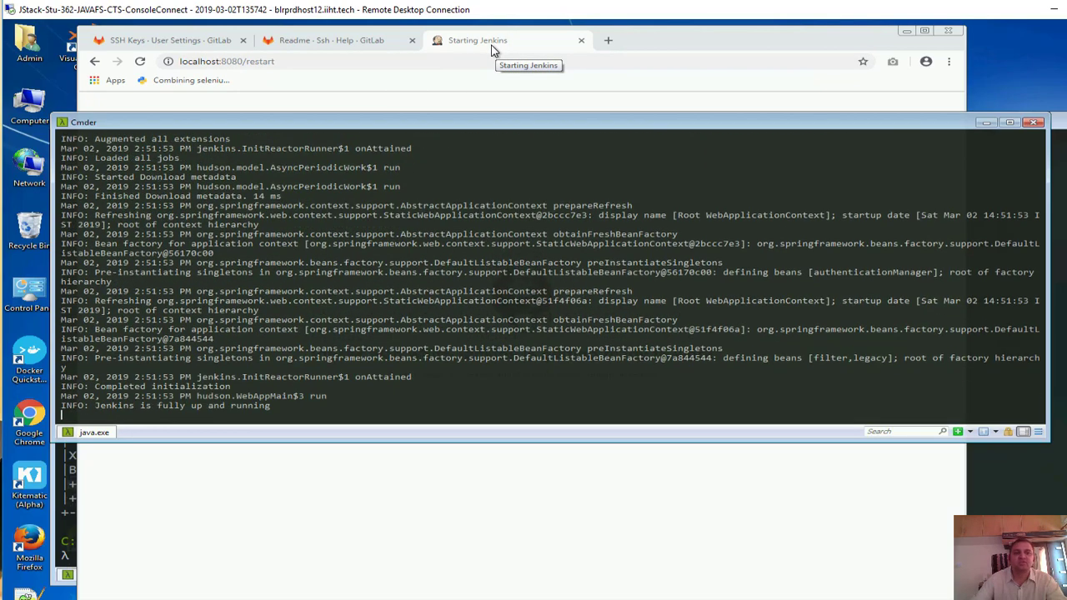
pyautogui.click(492, 49)
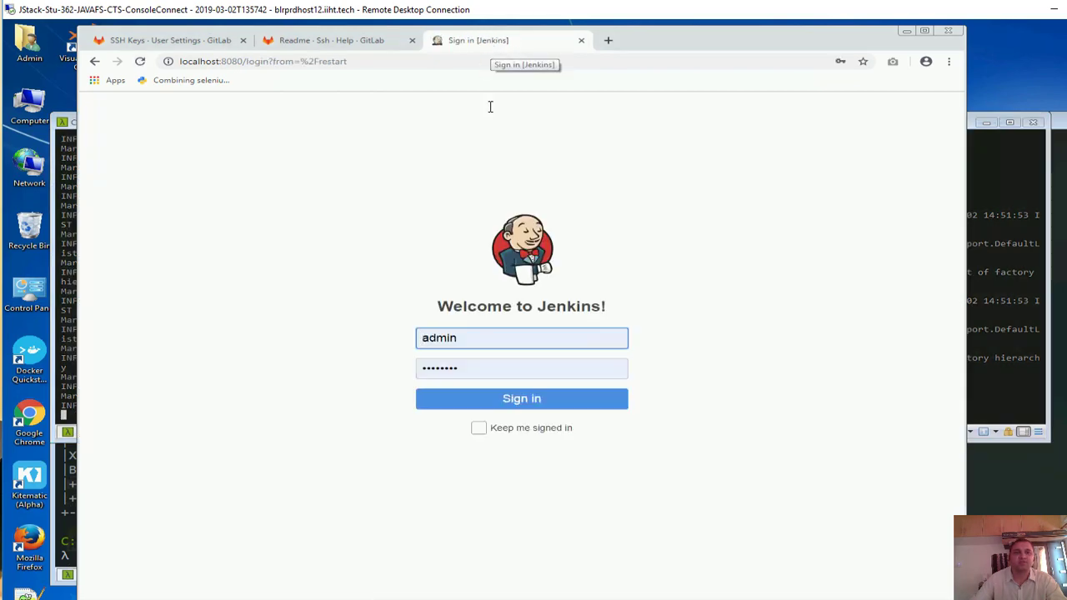
pyautogui.click(531, 400)
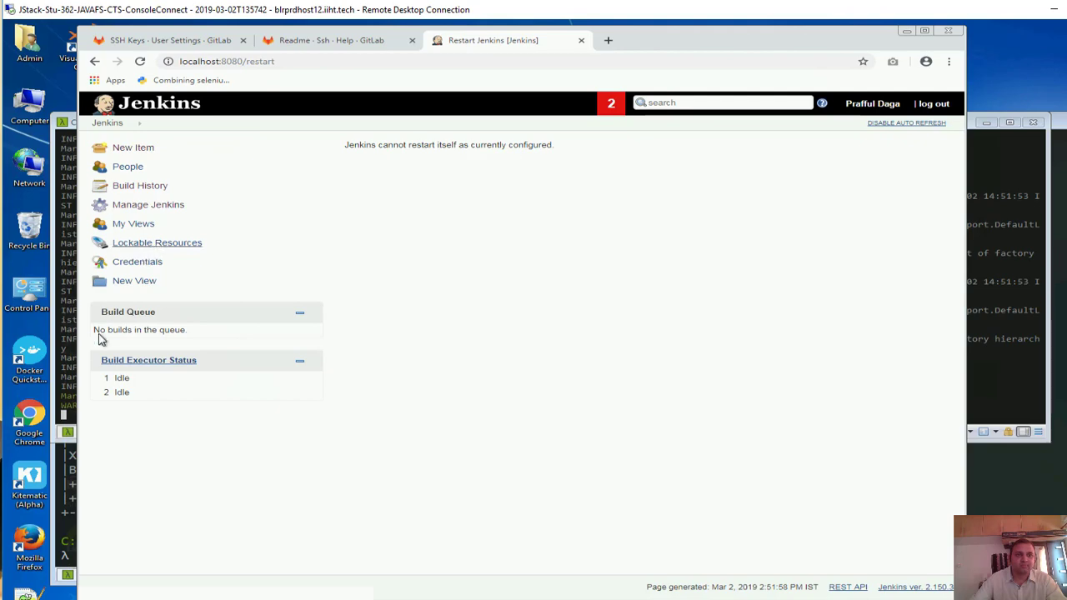
# Open SpringBoot-Jenkins-Job from My Views and bring up its Configure page
pyautogui.click(64, 347)
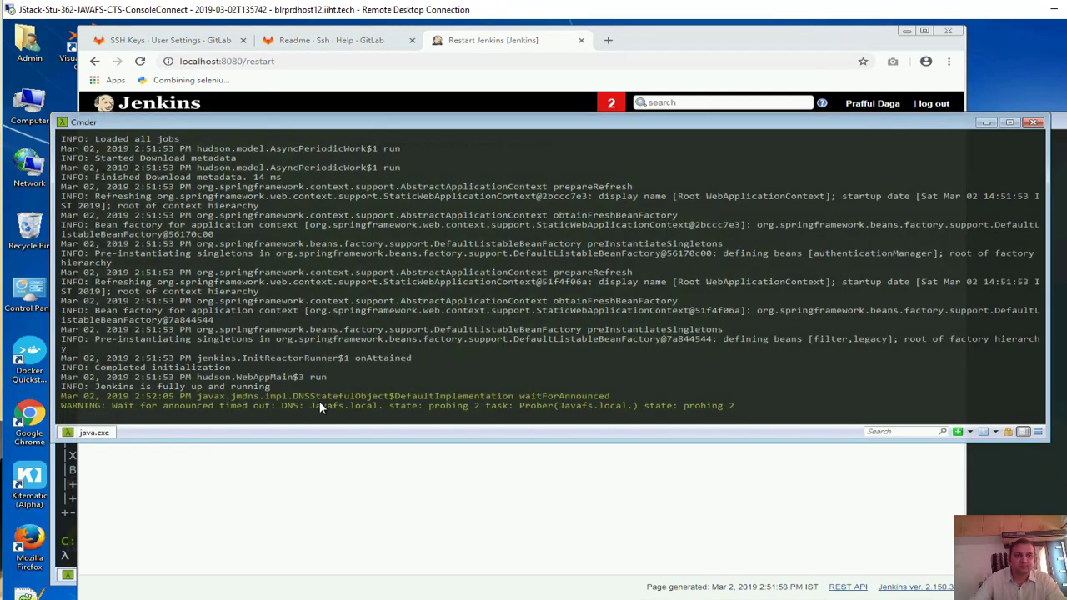
pyautogui.click(141, 62)
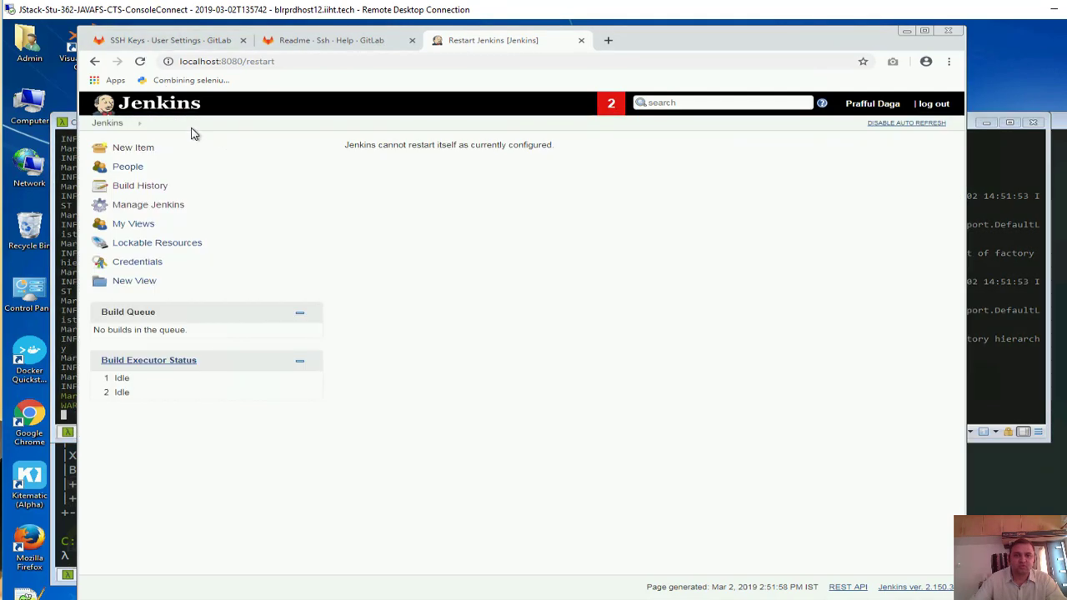
pyautogui.click(140, 224)
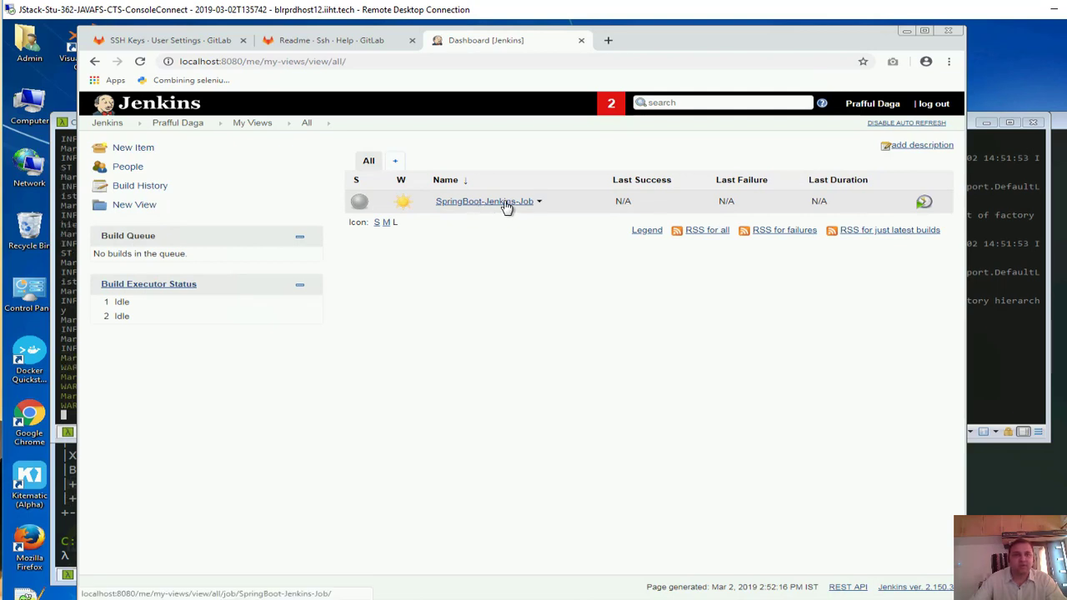
pyautogui.click(505, 209)
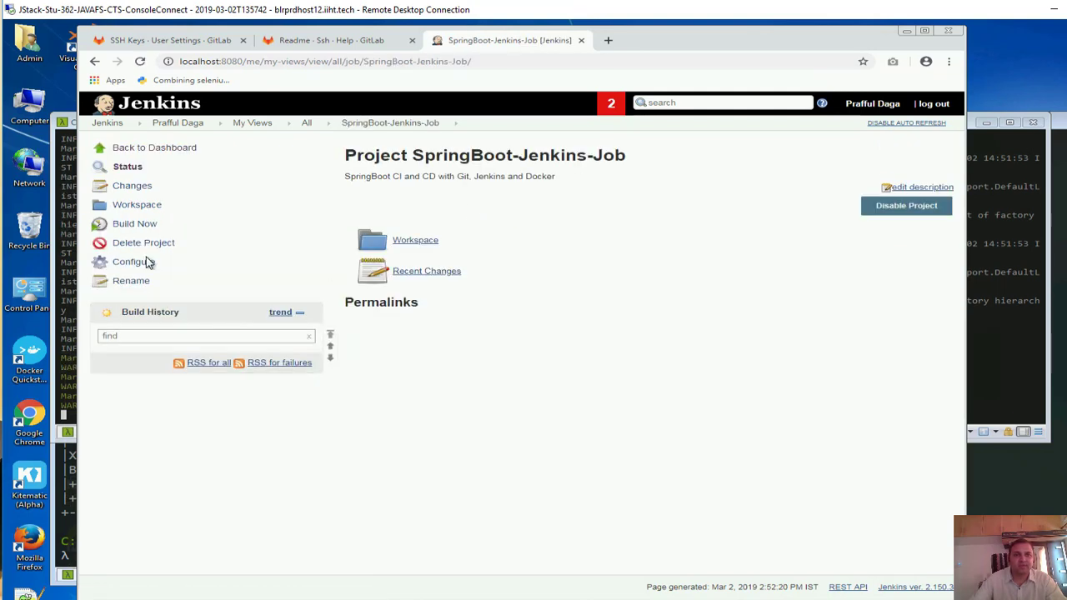
pyautogui.click(147, 265)
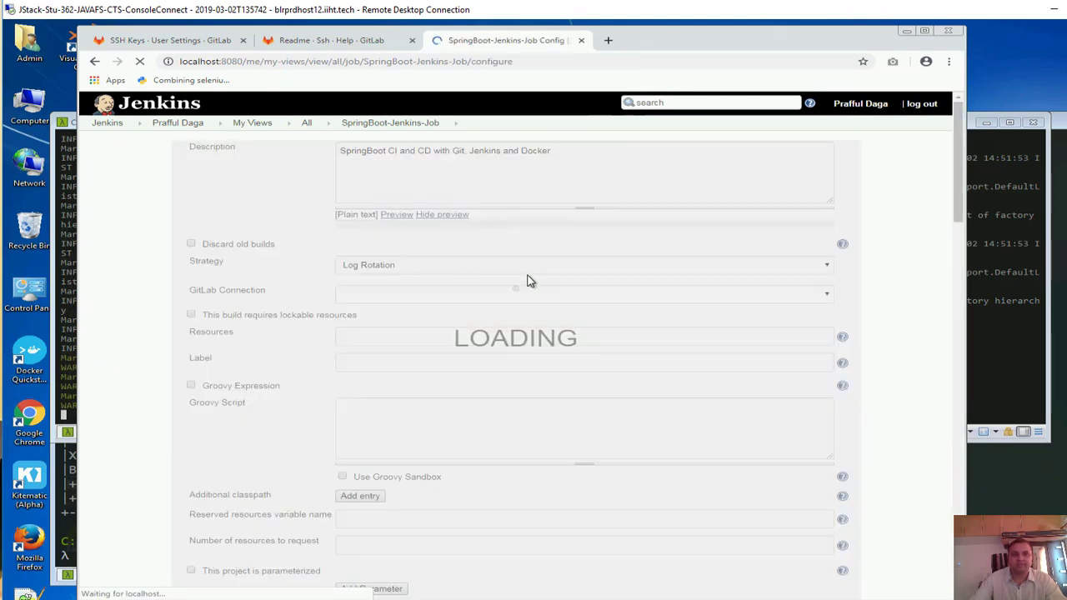
pyautogui.scroll(-5, 511, 368)
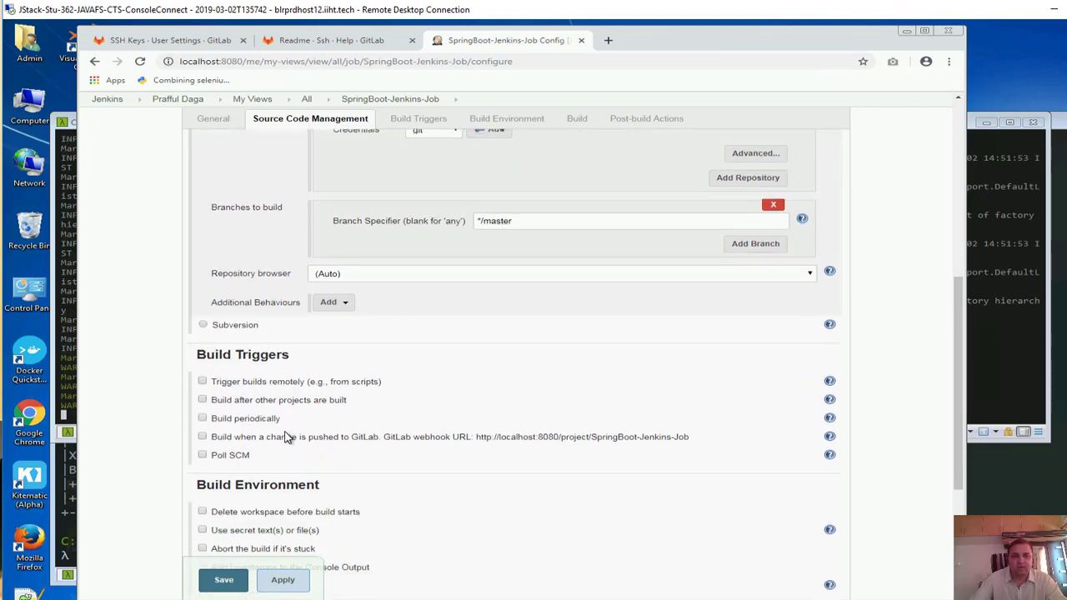
# Enable 'Build when a change is pushed to GitLab' with push, merge request and comment events selected
pyautogui.moveTo(221, 437); pyautogui.dragTo(688, 437)
pyautogui.hotkey('ctrl', 'c')
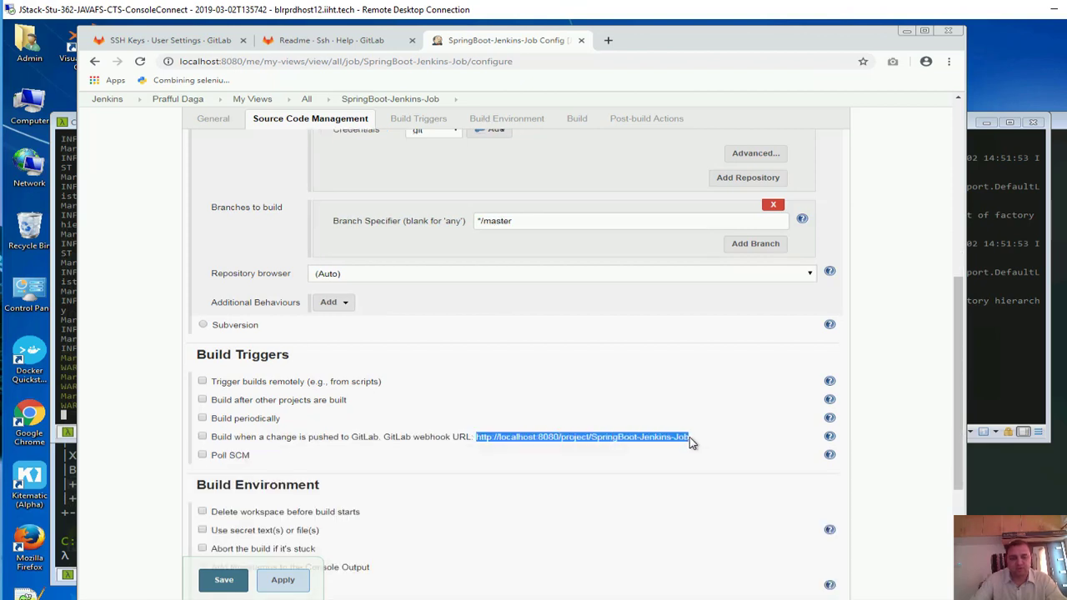
pyautogui.click(202, 437)
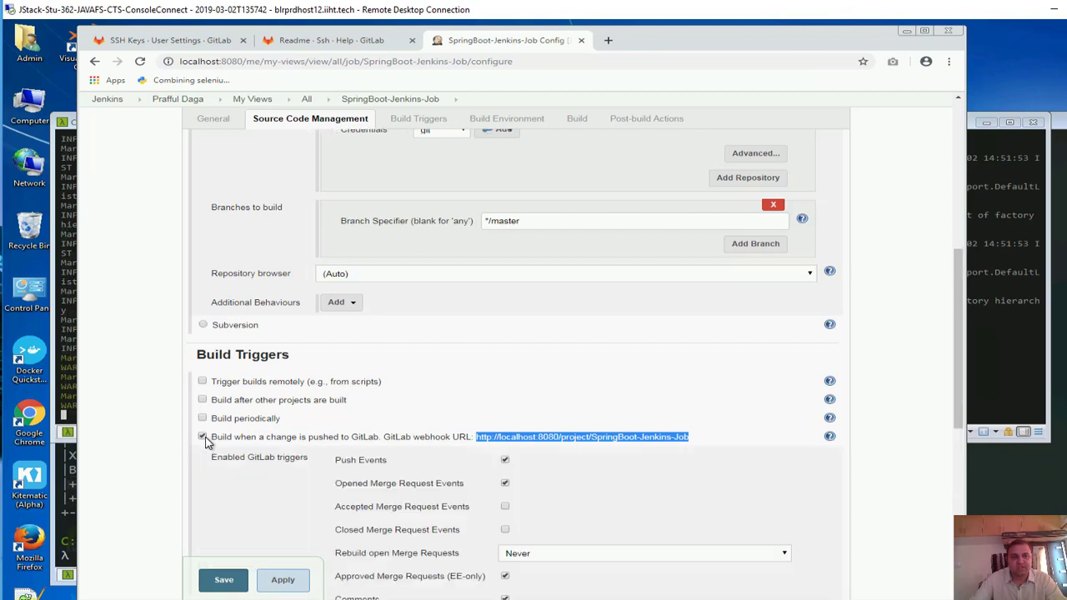
pyautogui.scroll(-1, 325, 427)
pyautogui.scroll(-1, 325, 427)
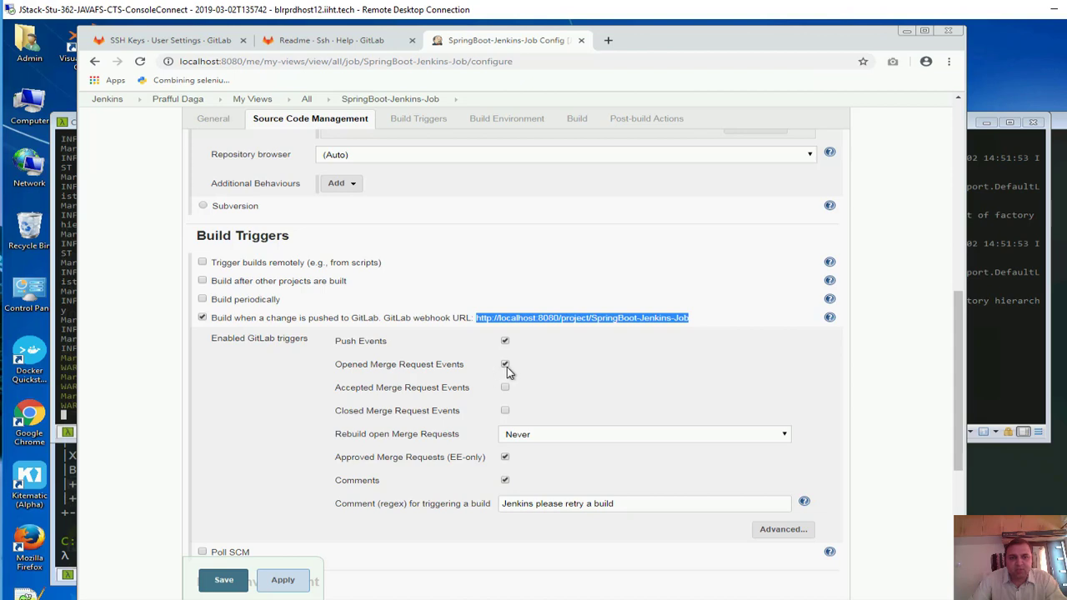
pyautogui.scroll(-2, 503, 377)
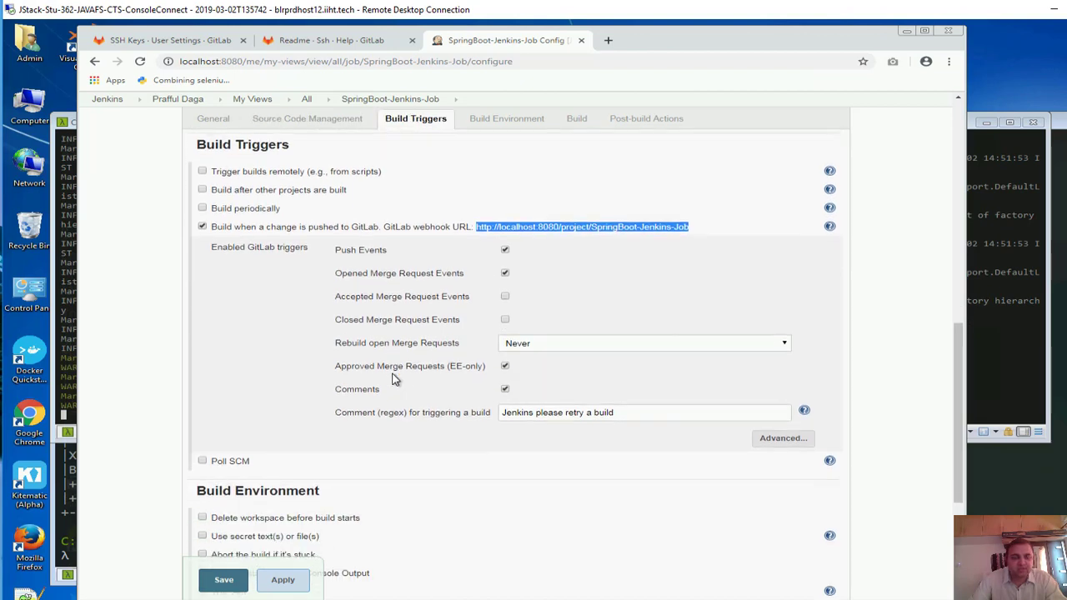
pyautogui.scroll(-1, 382, 383)
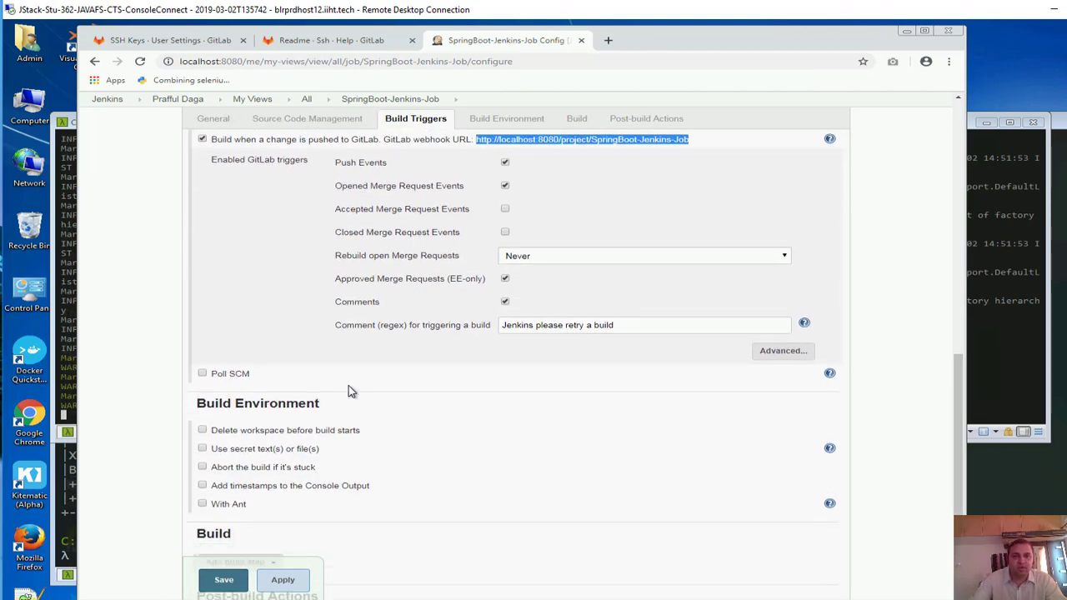
pyautogui.scroll(-1, 283, 396)
pyautogui.scroll(-1, 265, 451)
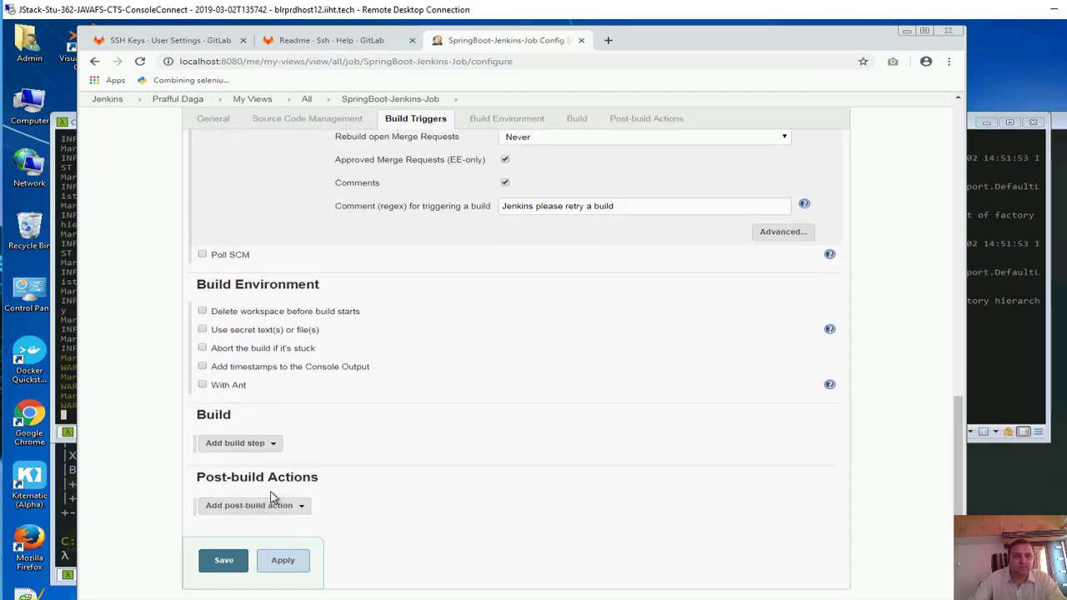
pyautogui.scroll(4, 275, 483)
pyautogui.scroll(-3, 331, 423)
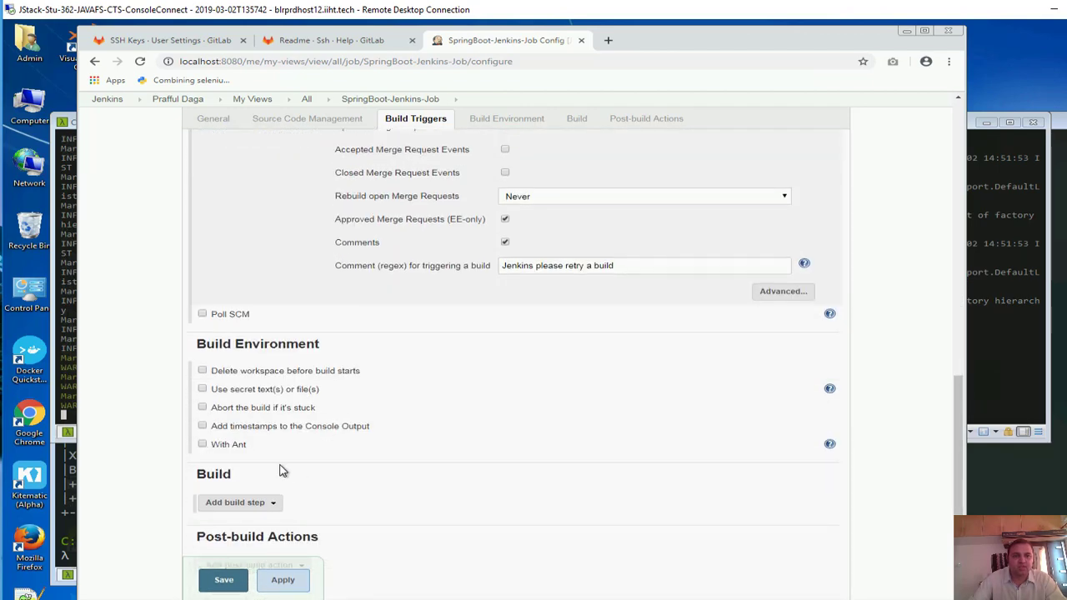
# Apply the GitLab trigger settings and review the Build and Post-build Actions sections
pyautogui.click(302, 577)
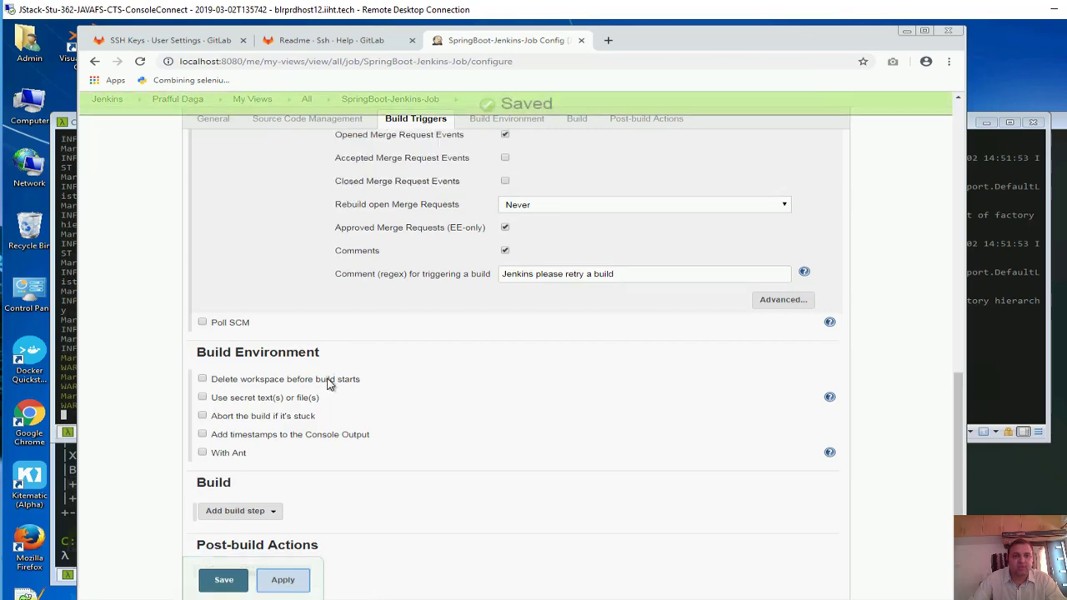
pyautogui.scroll(4, 326, 376)
pyautogui.scroll(-3, 350, 374)
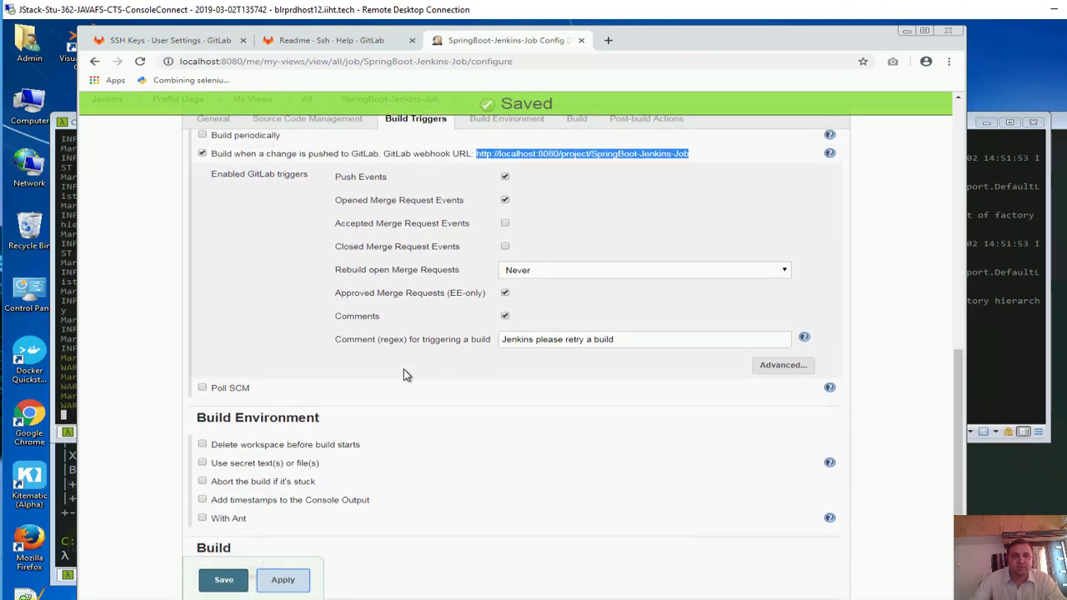
pyautogui.scroll(2, 405, 373)
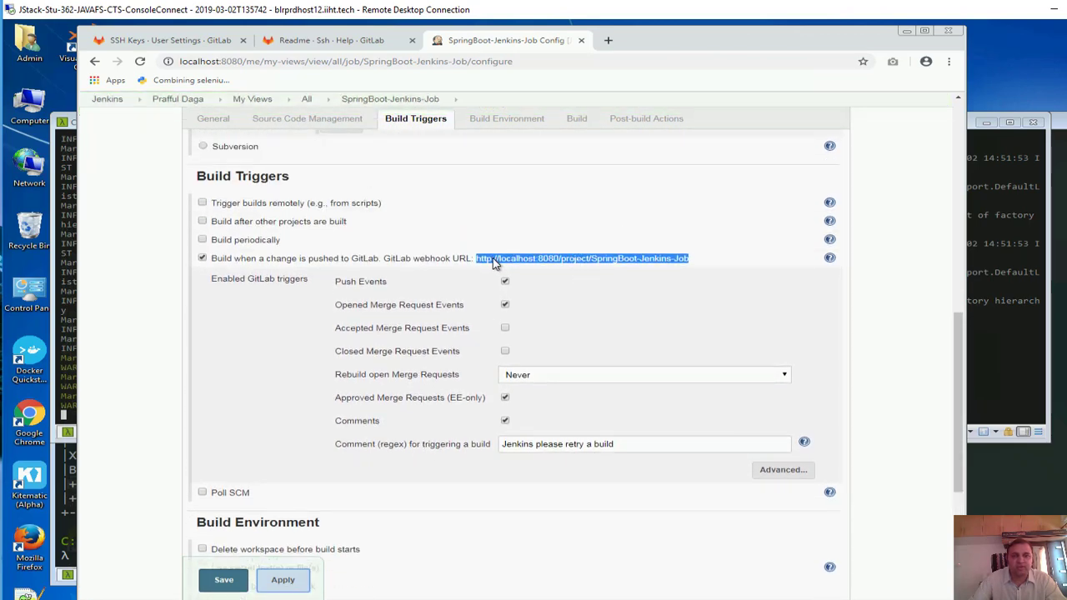
pyautogui.scroll(-3, 247, 488)
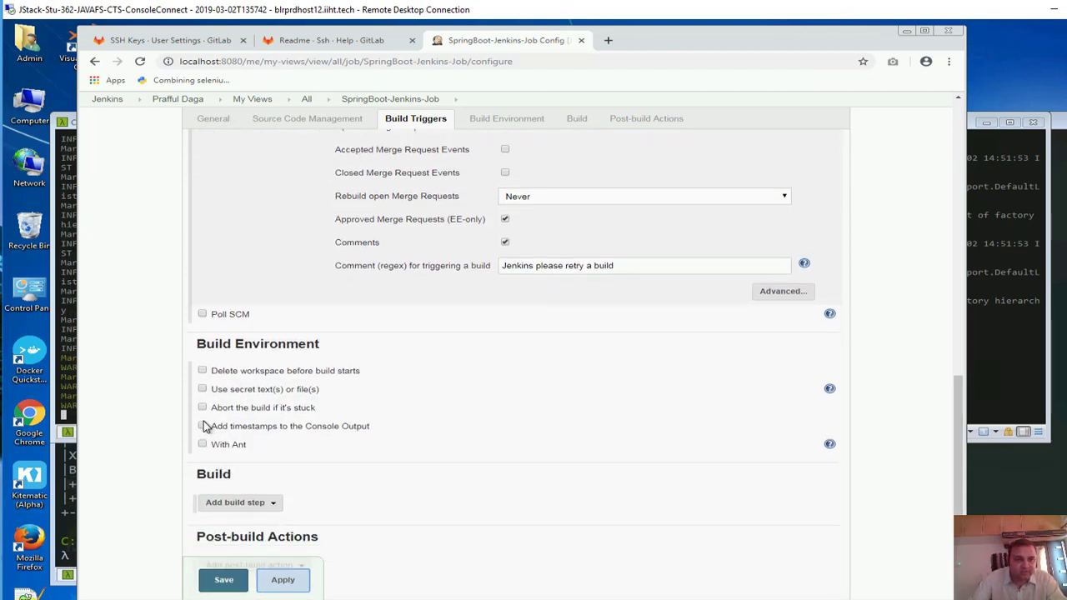
pyautogui.scroll(-2, 209, 446)
# Look over the Add build step options without adding one, then briefly check the Jenkins console
pyautogui.click(259, 407)
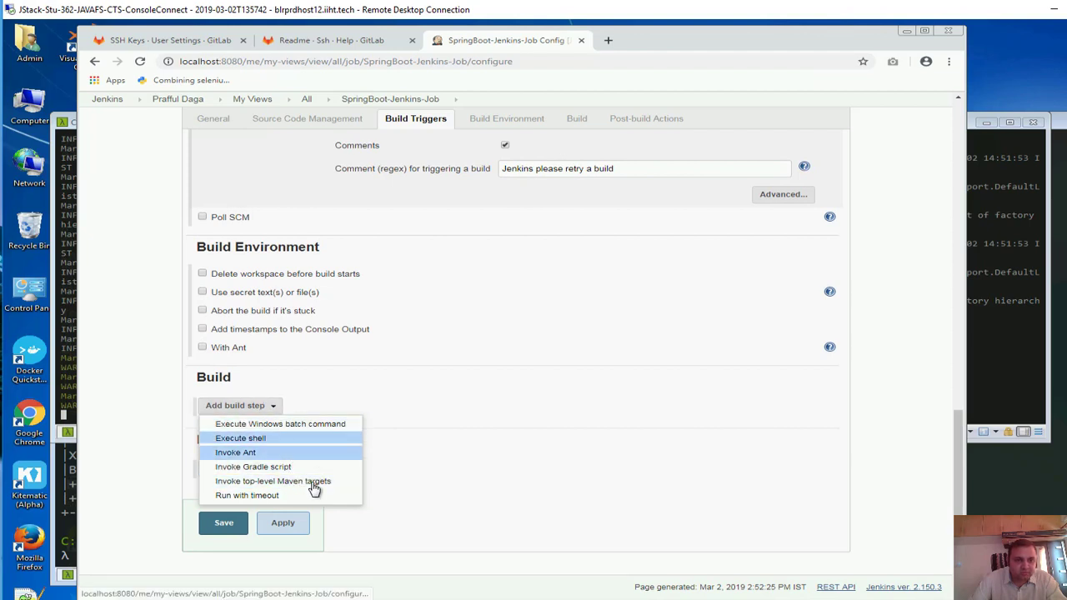
pyautogui.click(180, 370)
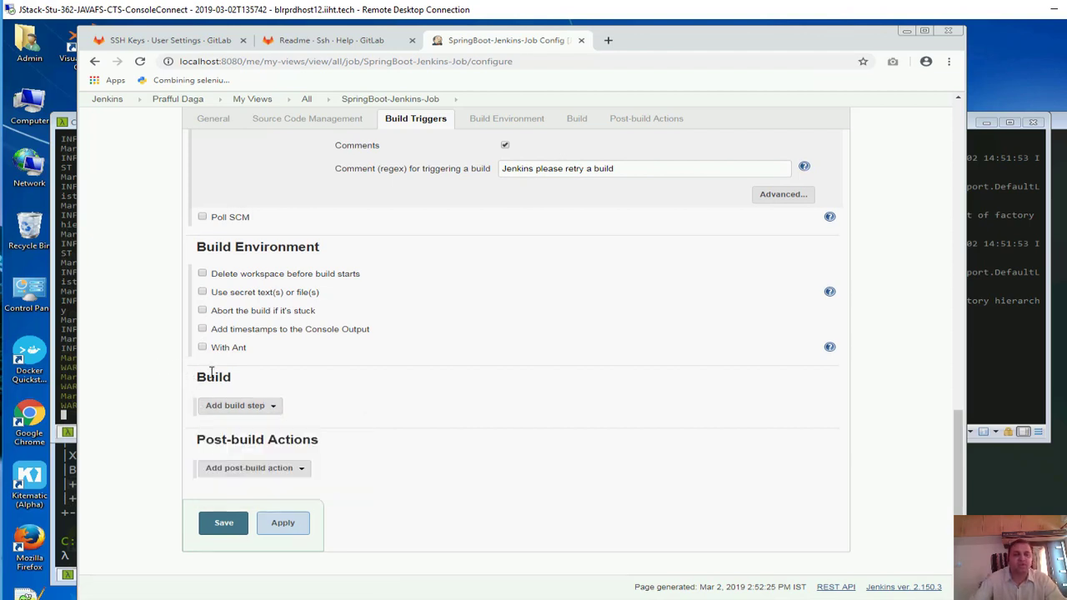
pyautogui.click(906, 35)
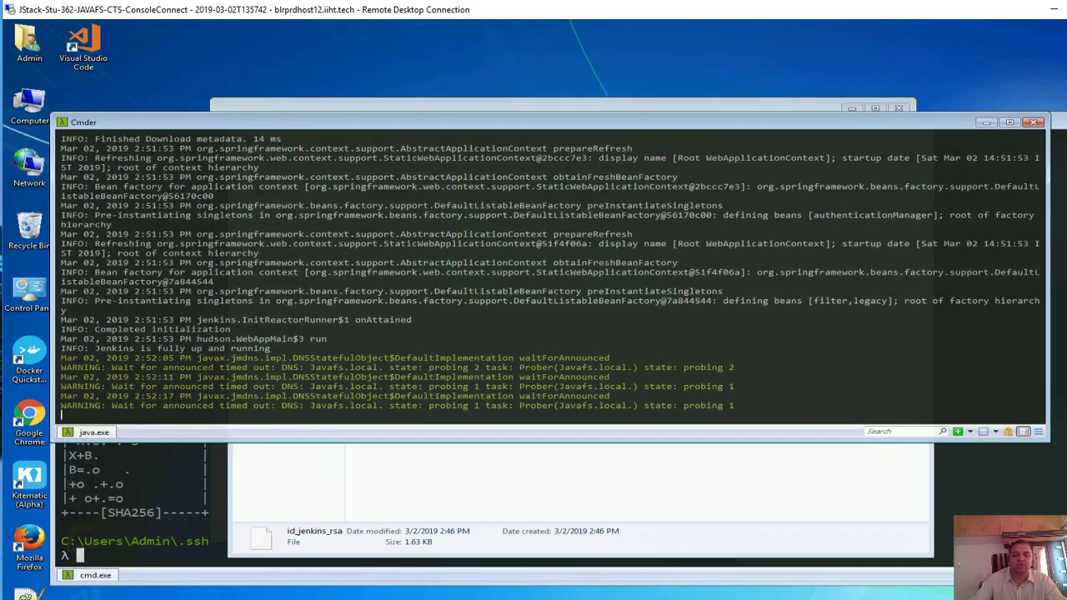
pyautogui.click(221, 598)
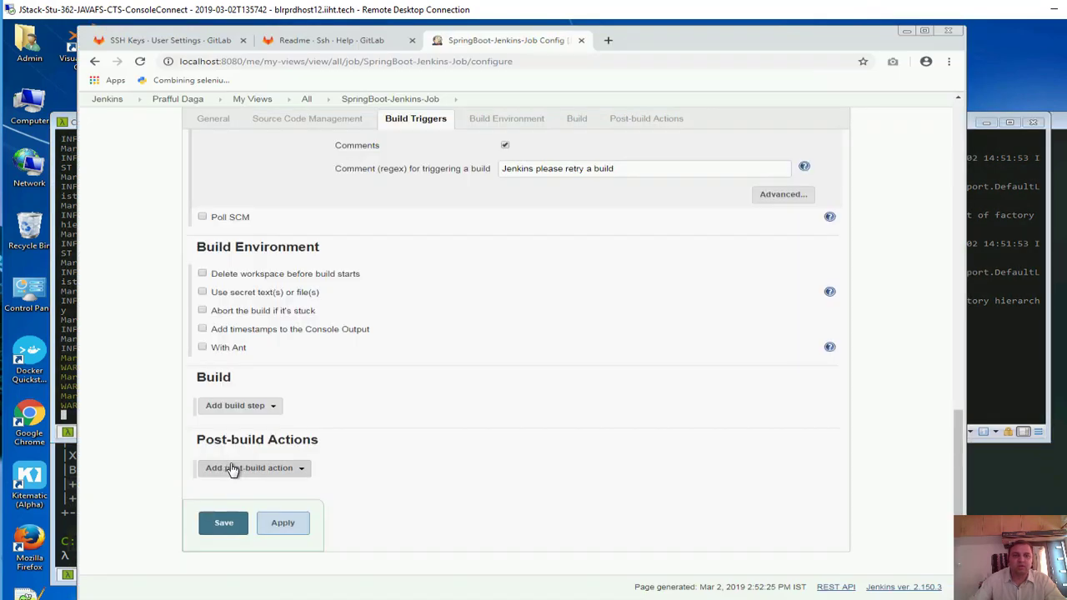
# Navigate to the 123456-hackathon-restapi project's Settings > Integrations page in GitLab
pyautogui.click(175, 42)
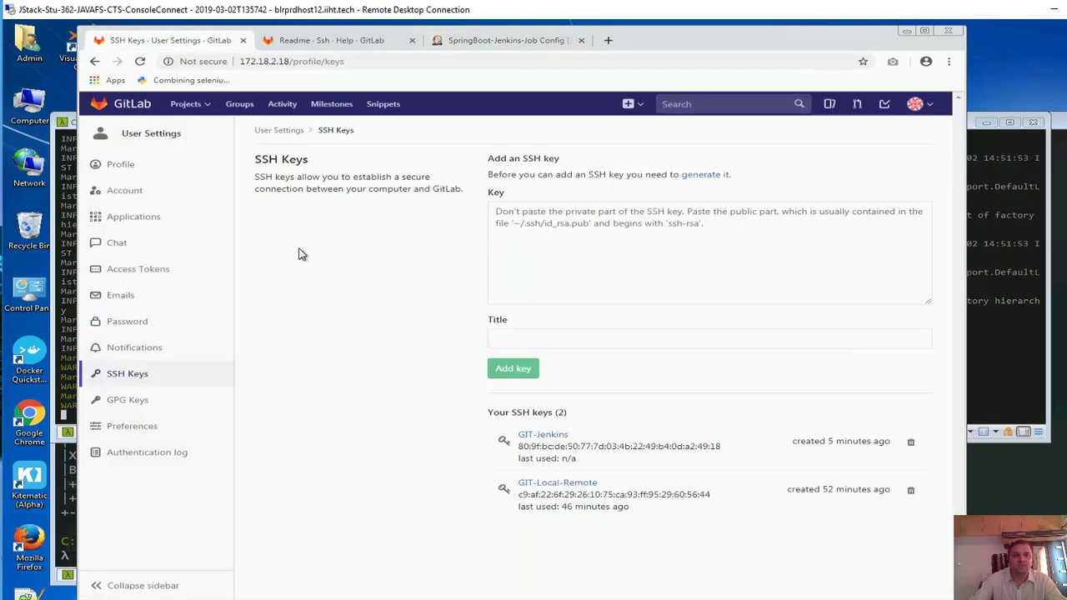
pyautogui.click(162, 135)
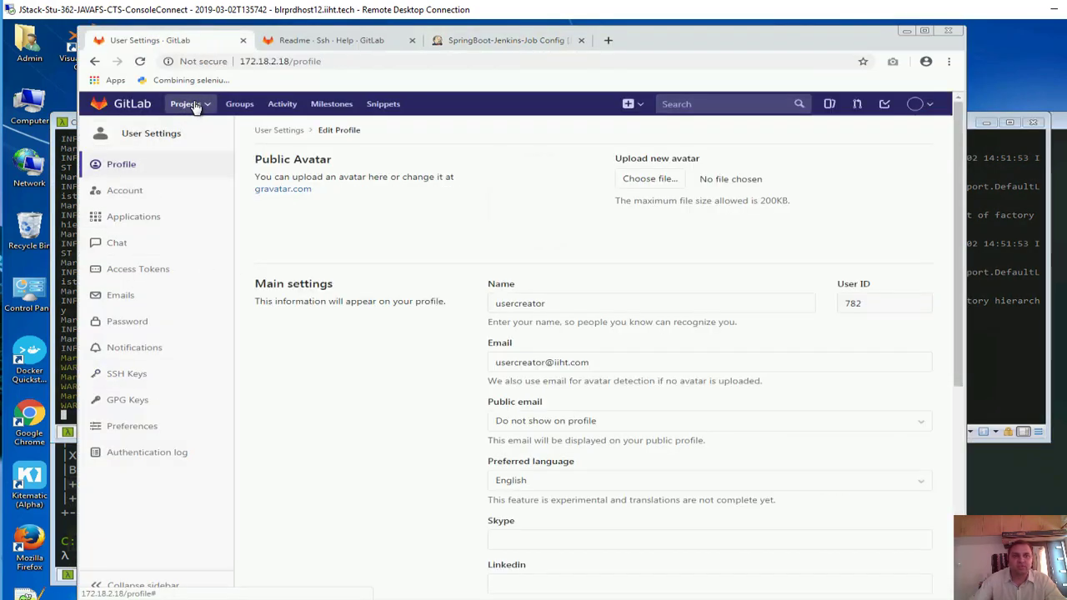
pyautogui.click(125, 105)
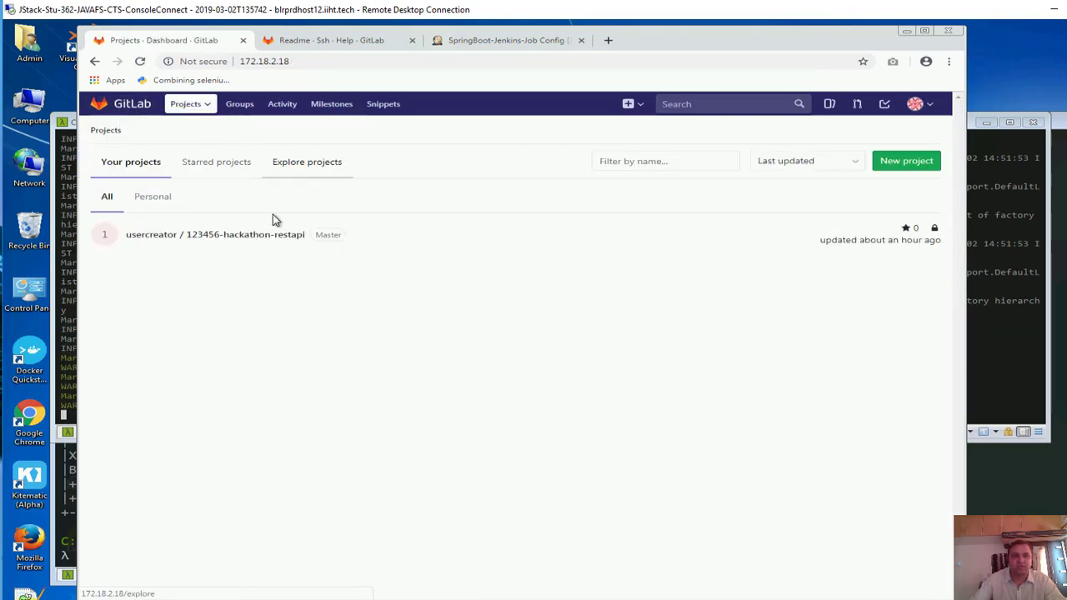
pyautogui.click(269, 237)
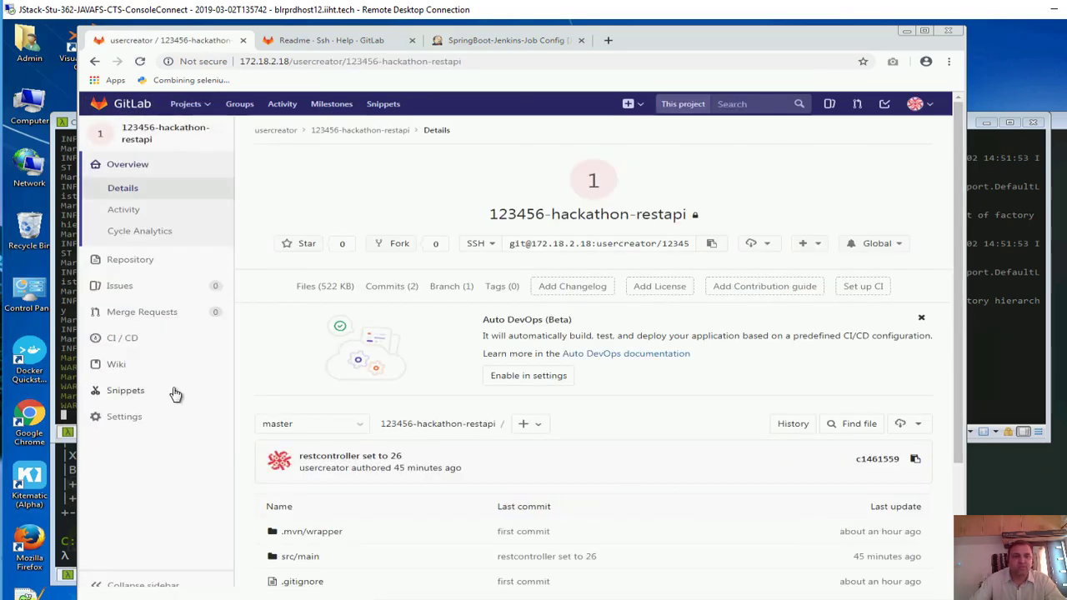
pyautogui.click(122, 417)
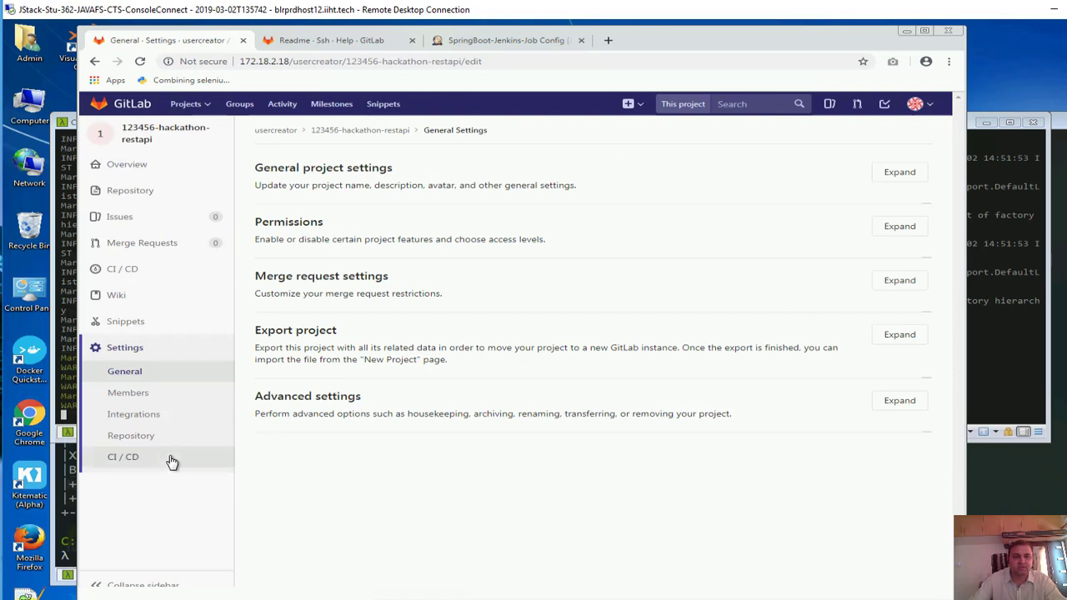
pyautogui.click(155, 421)
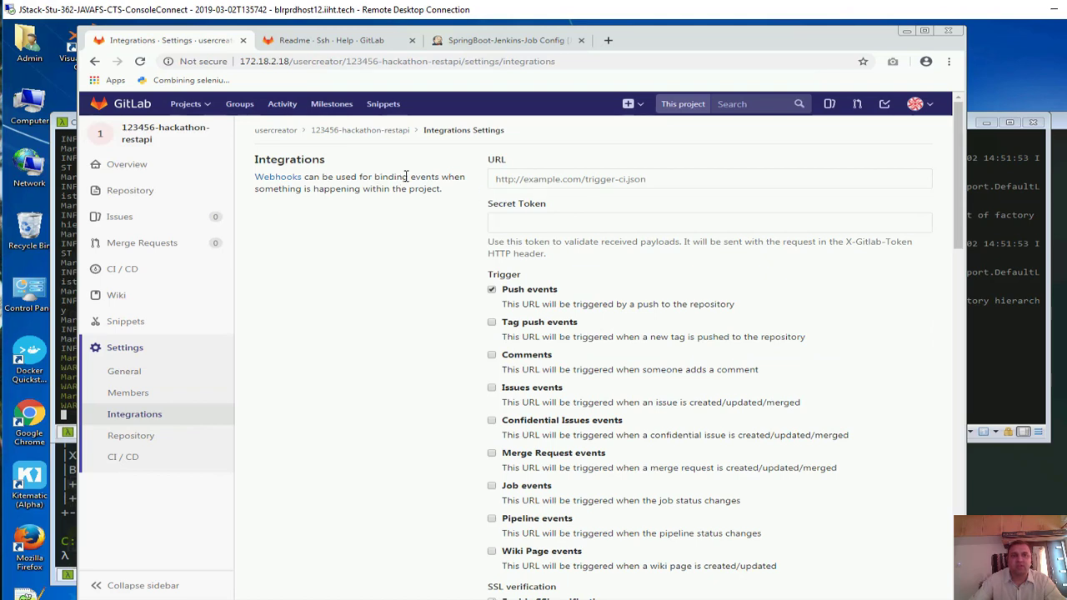
pyautogui.click(507, 179)
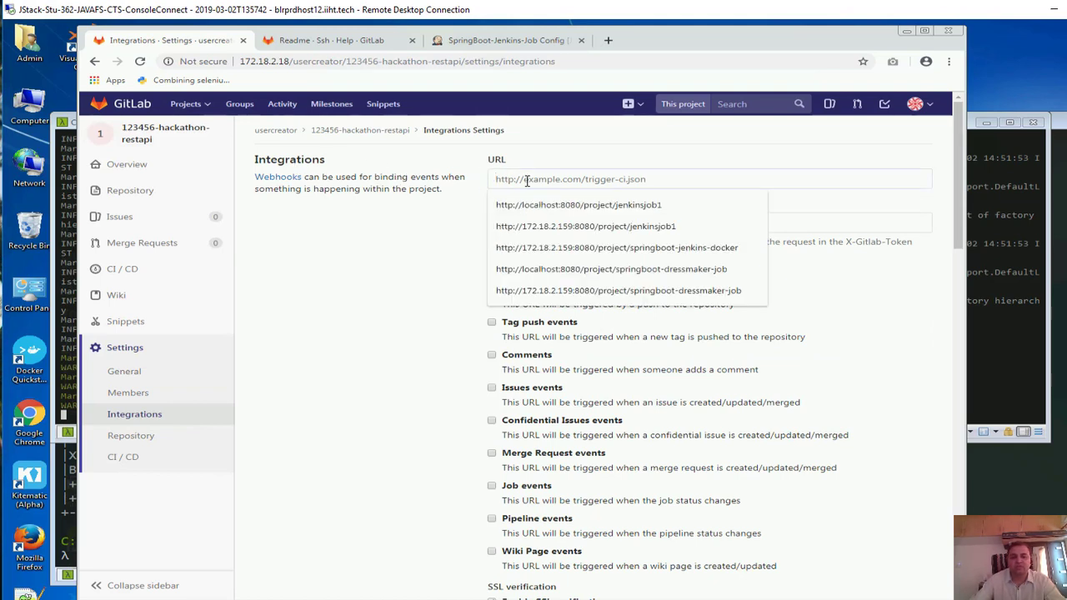
pyautogui.hotkey('ctrl', 'v')
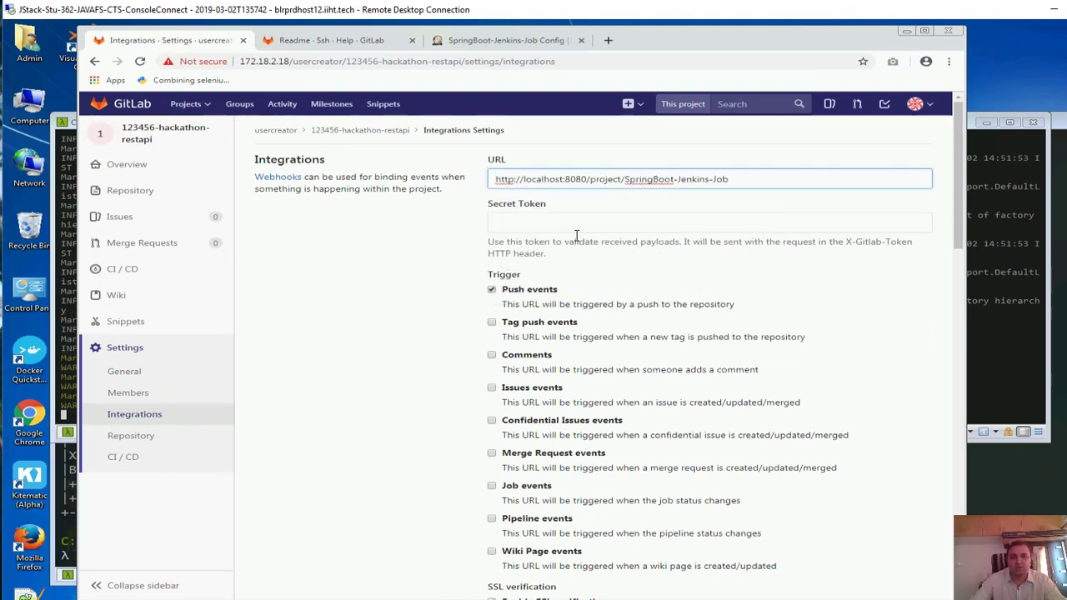
pyautogui.scroll(-2, 572, 239)
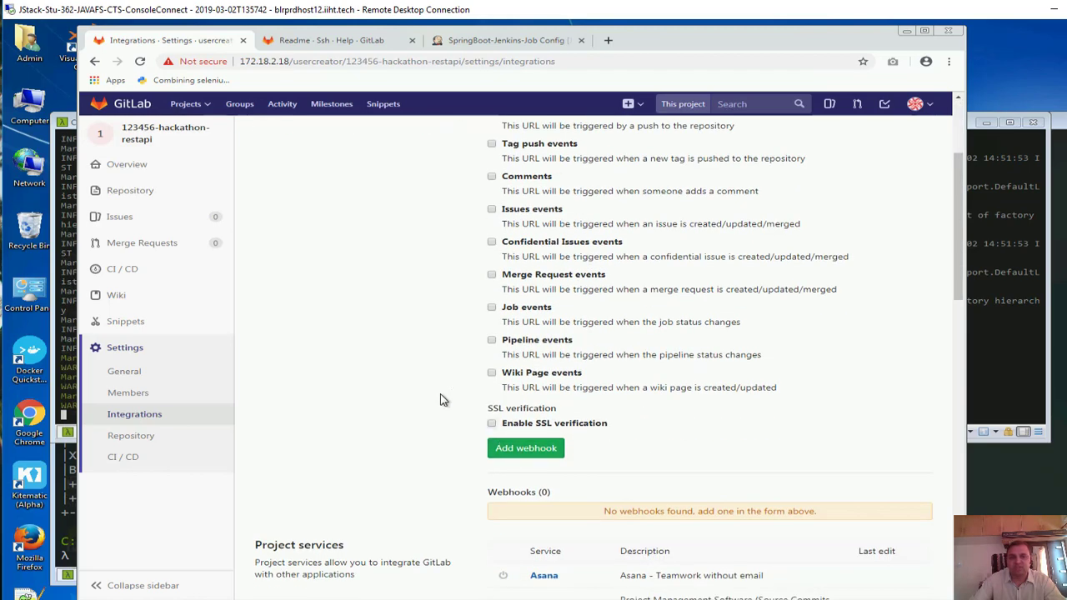
pyautogui.scroll(3, 490, 425)
pyautogui.scroll(-3, 537, 451)
pyautogui.click(546, 449)
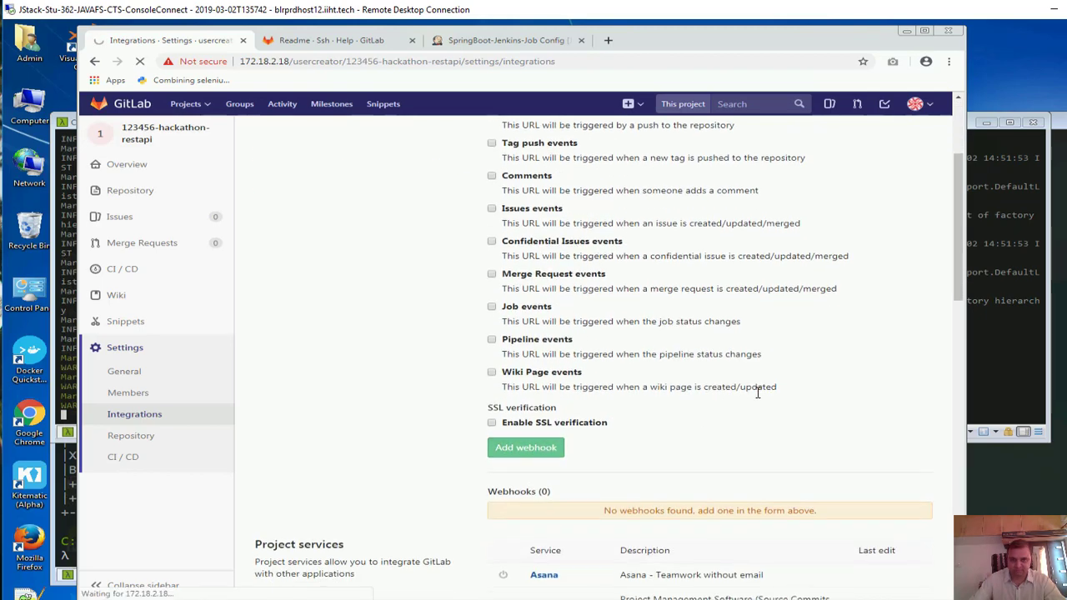
pyautogui.scroll(-2, 767, 392)
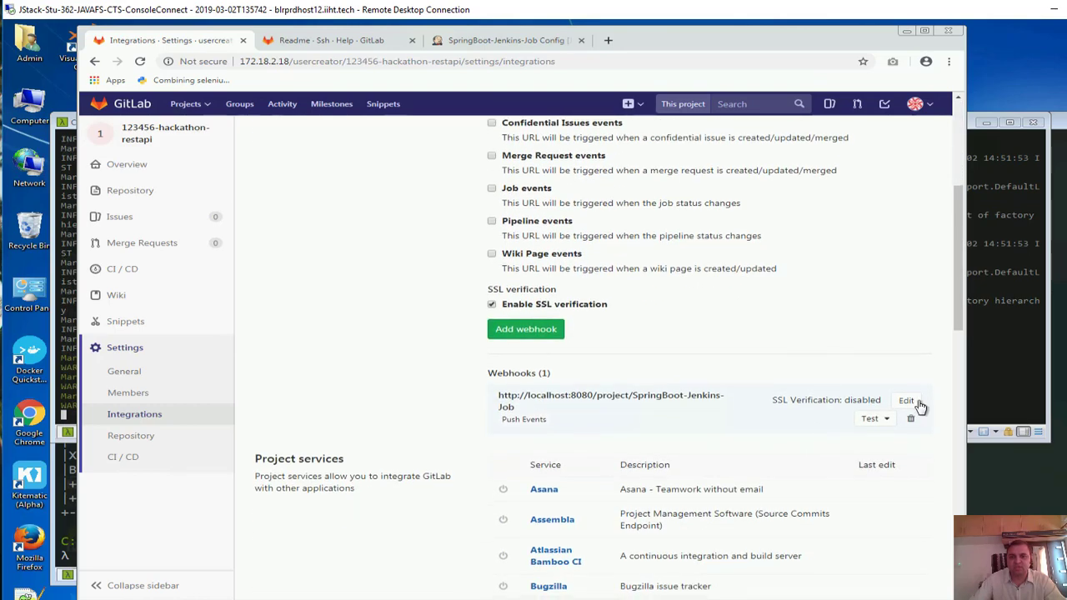
pyautogui.click(872, 418)
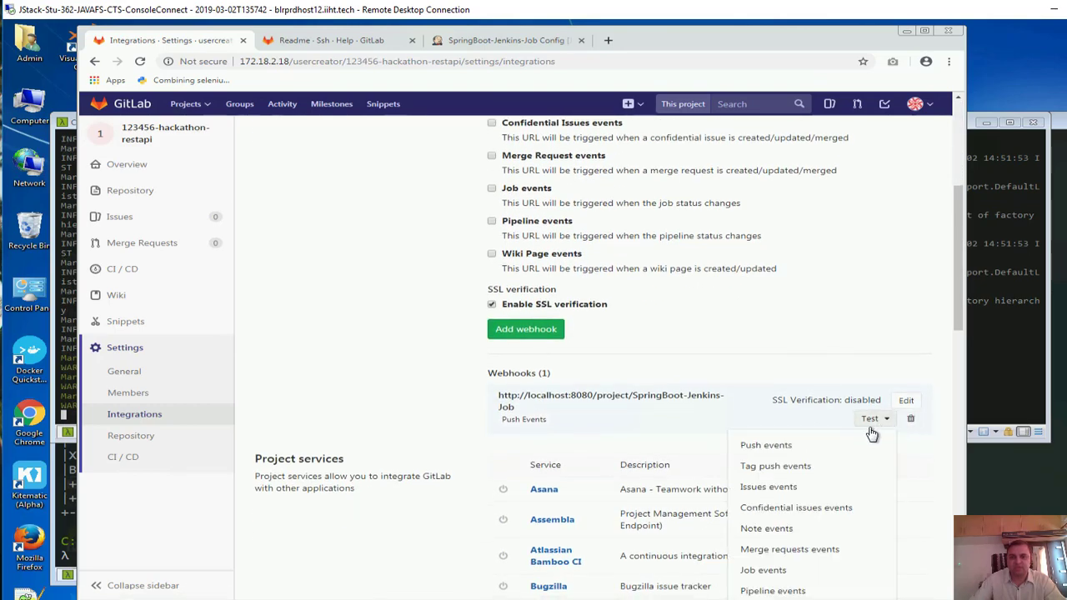
# Send a test push event to the webhook, which returns HTTP 404
pyautogui.click(786, 448)
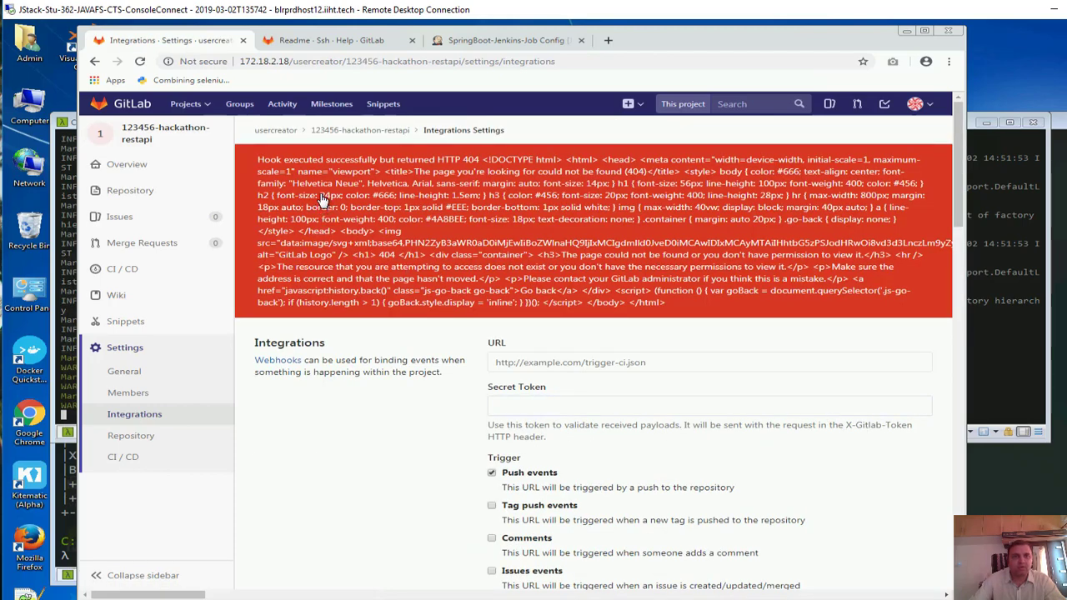
pyautogui.moveTo(271, 163); pyautogui.dragTo(454, 158)
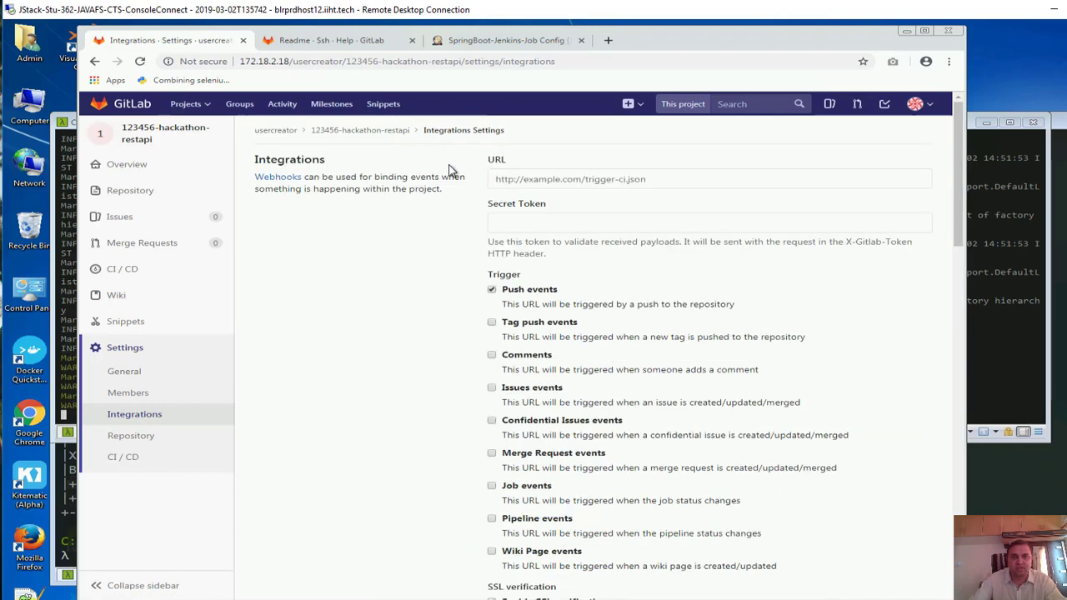
pyautogui.scroll(-4, 575, 328)
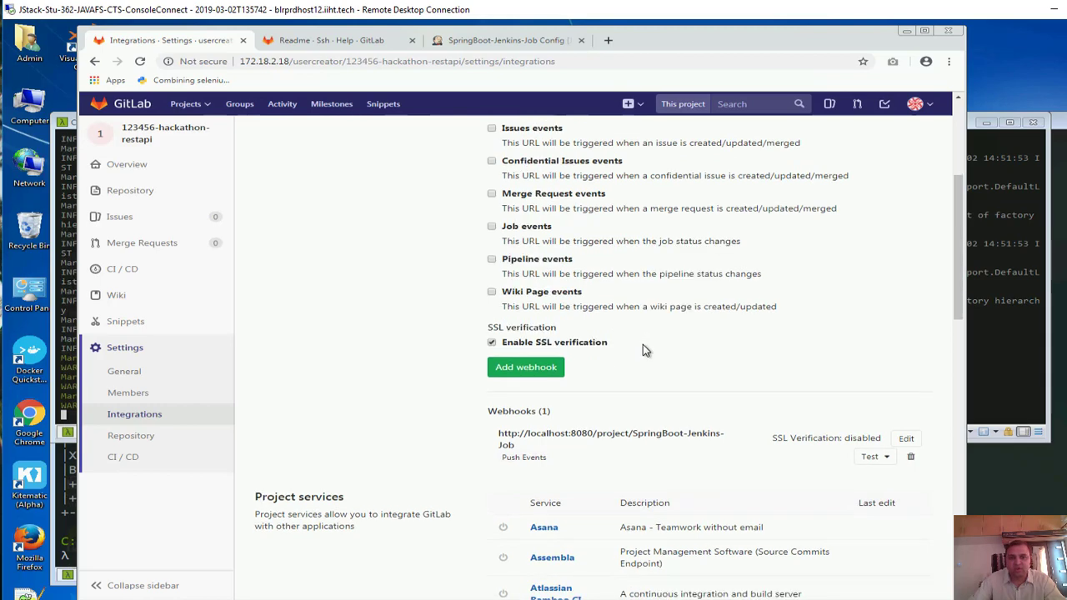
pyautogui.doubleClick(573, 337)
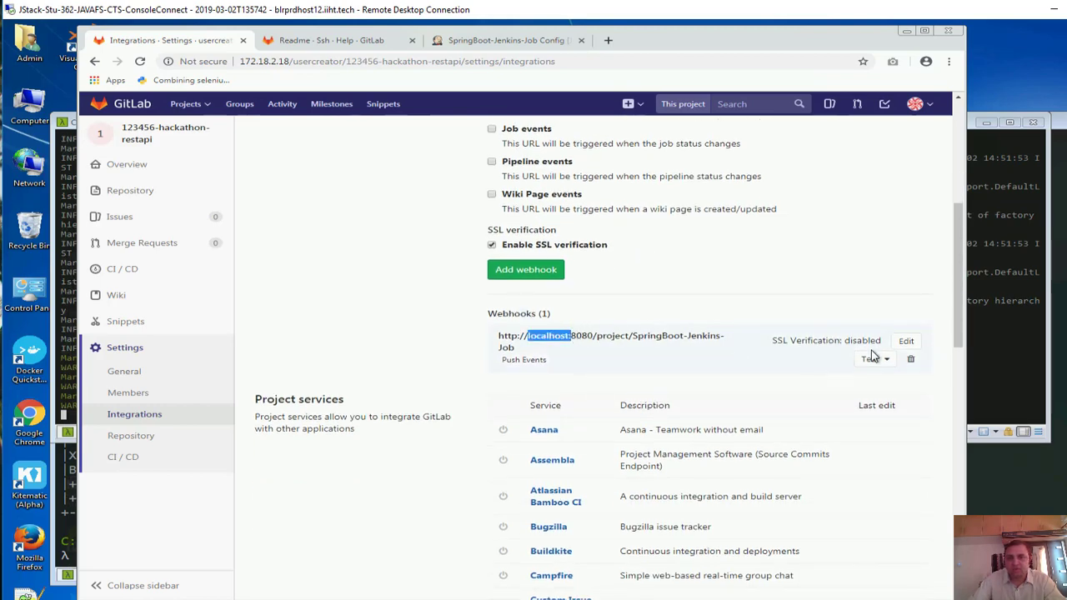
# Open the webhook's edit form and compare its localhost URL with the Jenkins job page
pyautogui.click(906, 341)
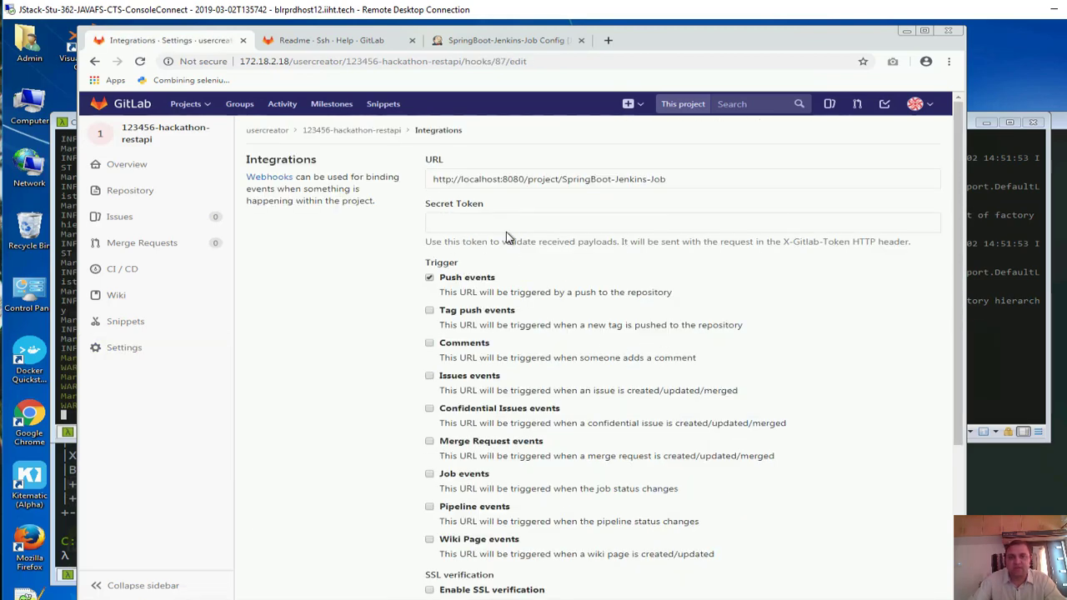
pyautogui.moveTo(463, 179); pyautogui.dragTo(511, 181)
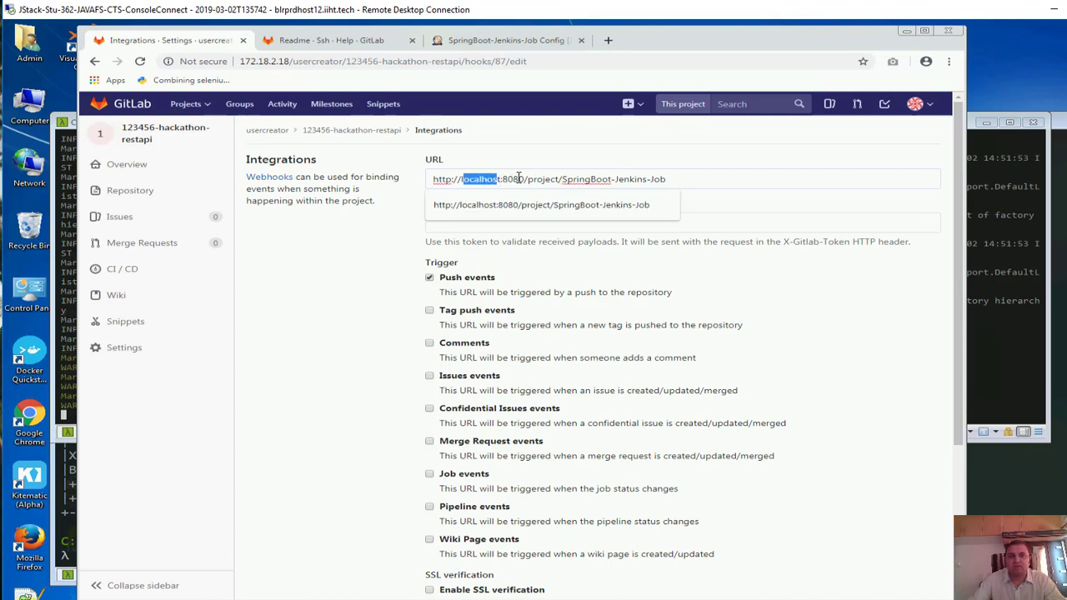
pyautogui.moveTo(647, 179); pyautogui.dragTo(512, 178)
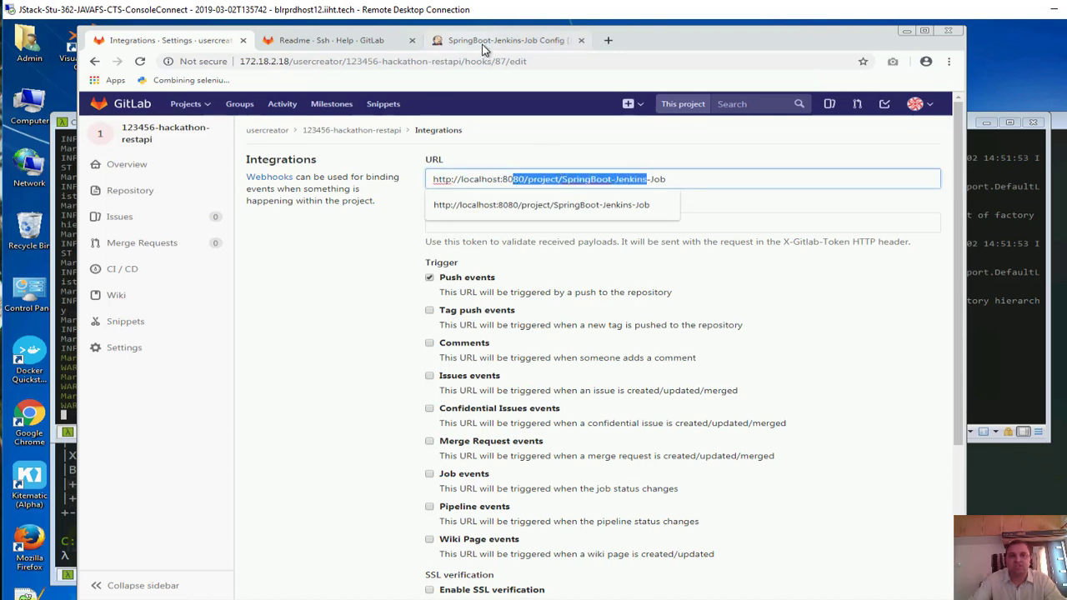
pyautogui.click(500, 40)
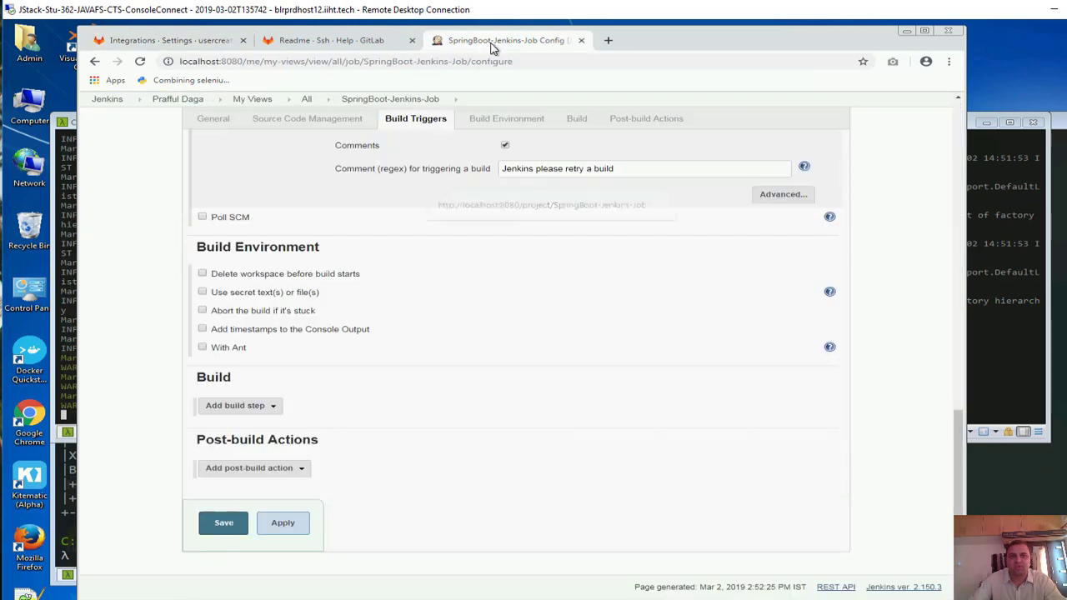
pyautogui.click(158, 37)
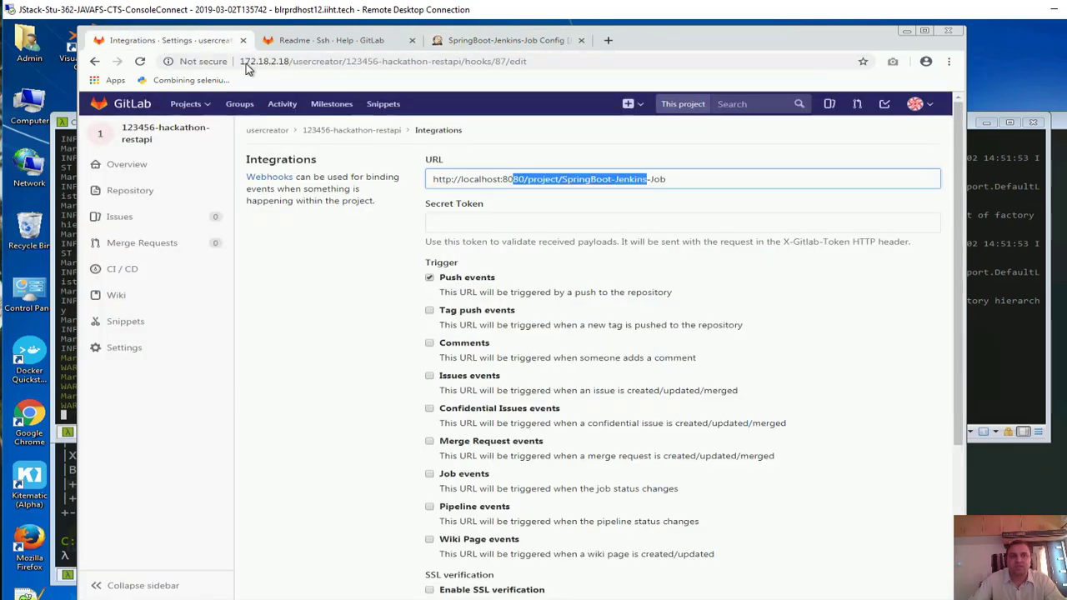
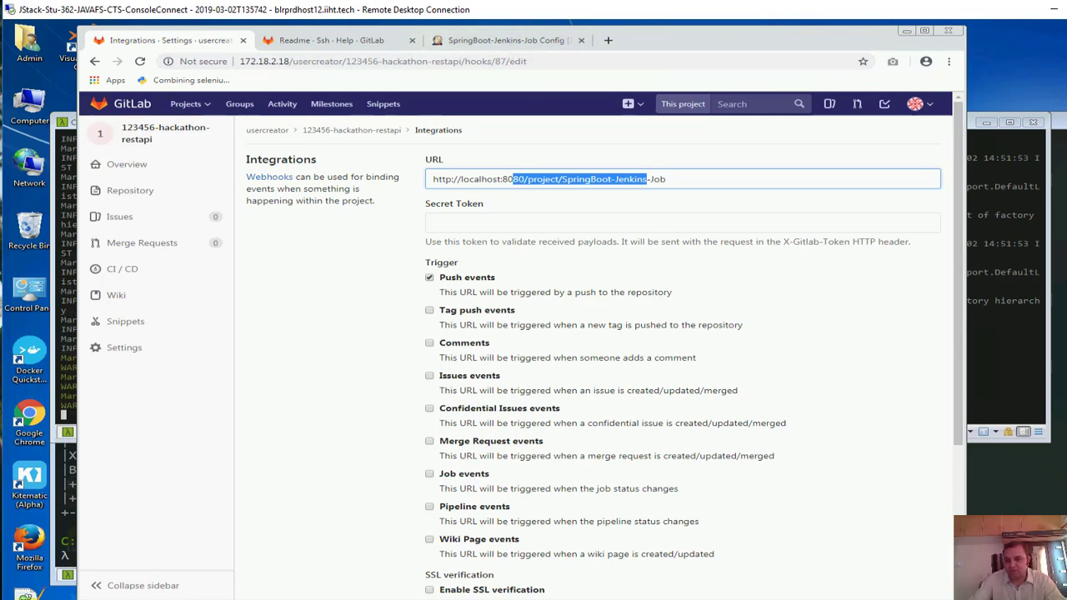
# Look up the machine's IPv4 address, 172.18.2.159, in the network connection details
pyautogui.hotkey('alt', 'Tab')
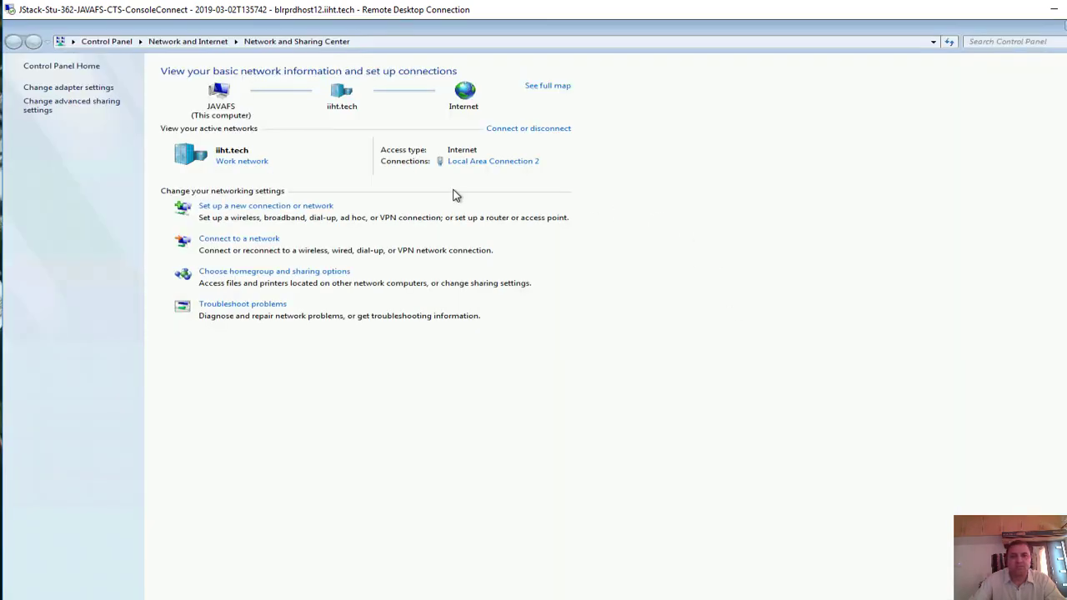
pyautogui.click(475, 162)
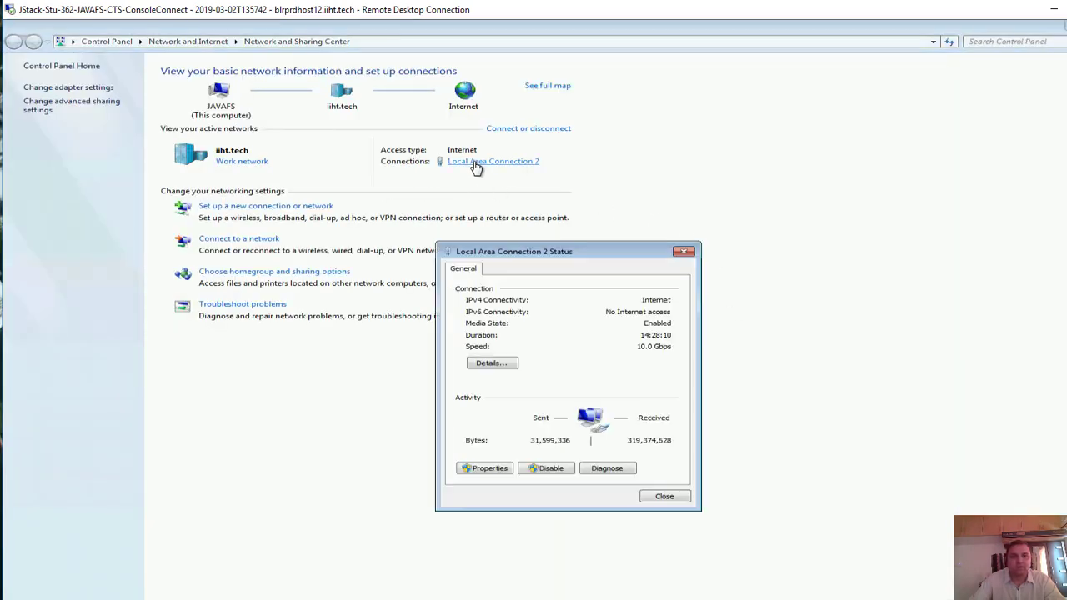
pyautogui.click(491, 364)
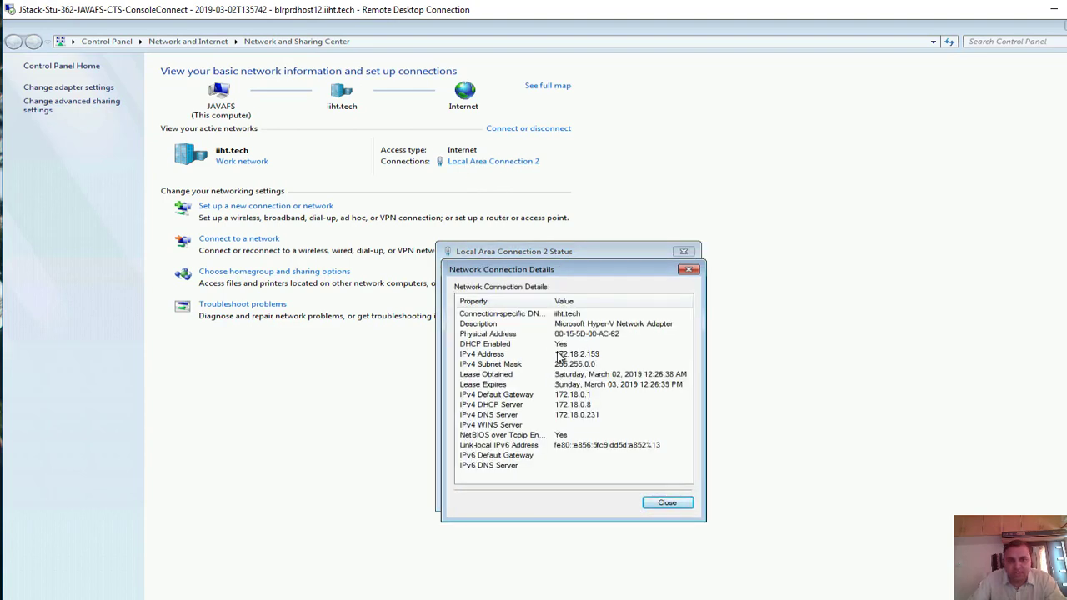
pyautogui.click(560, 355)
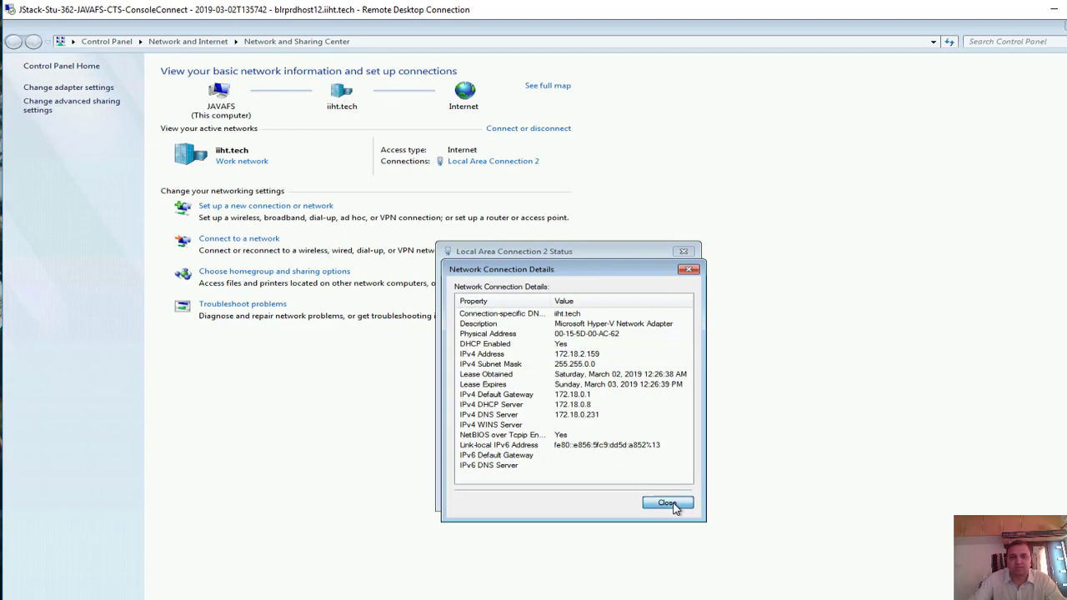
pyautogui.click(667, 503)
pyautogui.click(682, 252)
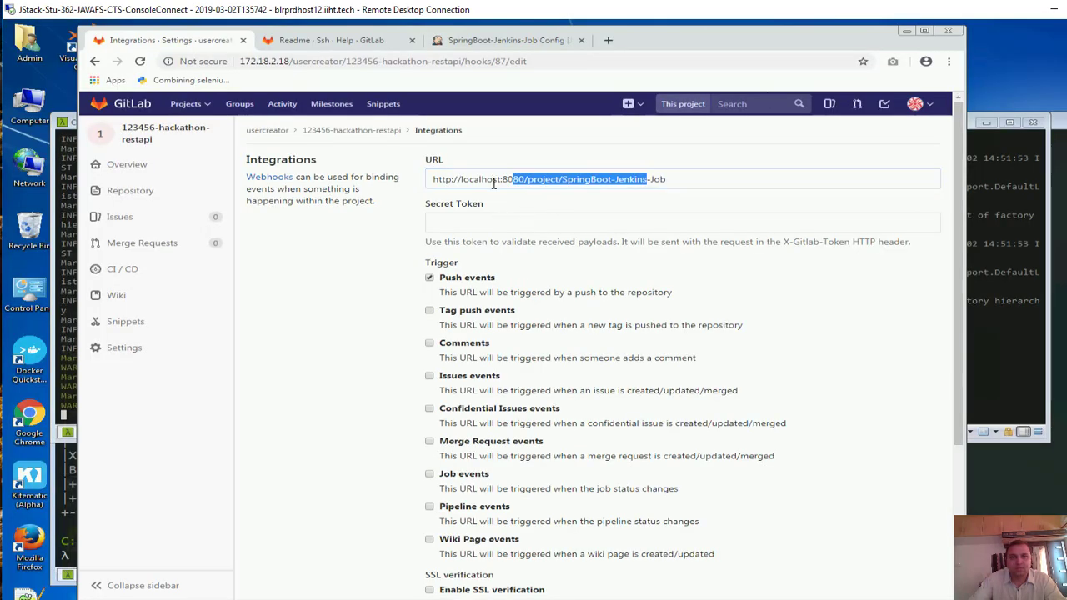
# Replace localhost with 172.18.2.159 in the webhook URL and save the webhook
pyautogui.click(489, 179)
pyautogui.doubleClick(490, 178)
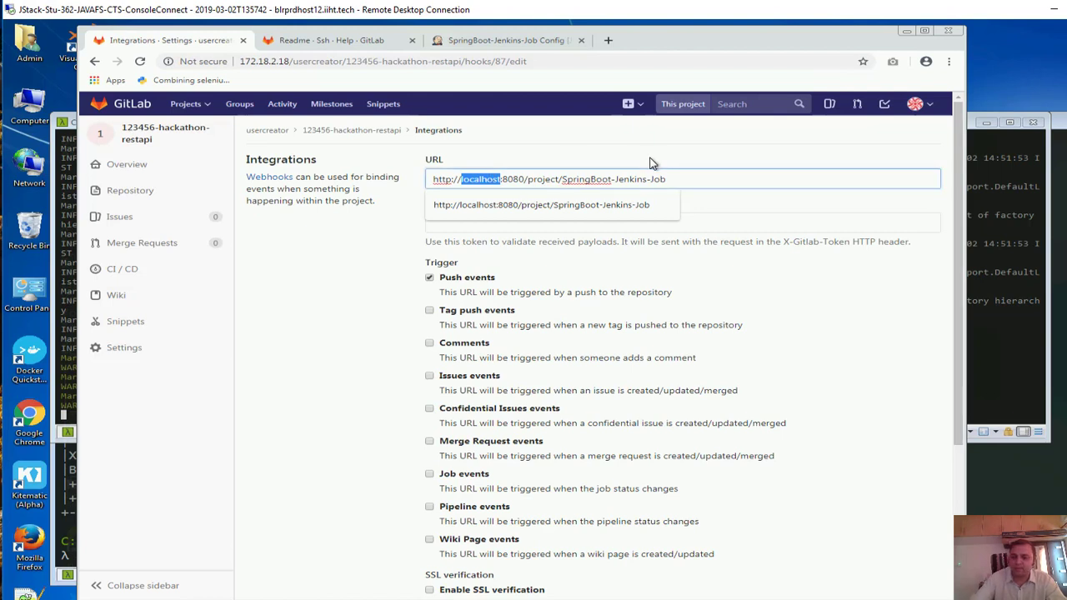
pyautogui.write('172')
pyautogui.write('8.2.159:')
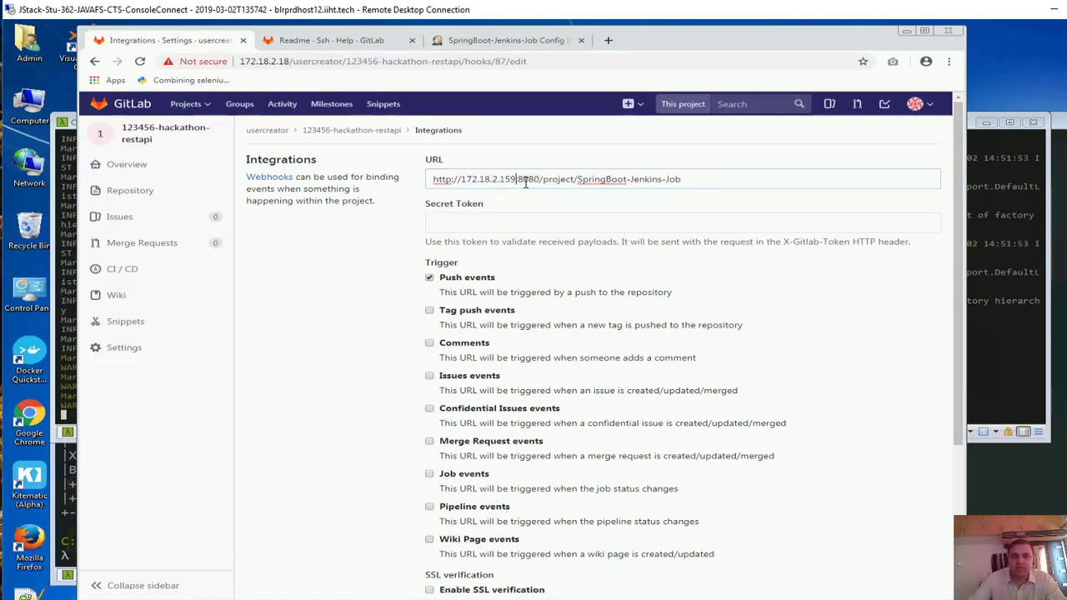
pyautogui.moveTo(712, 177); pyautogui.dragTo(581, 183)
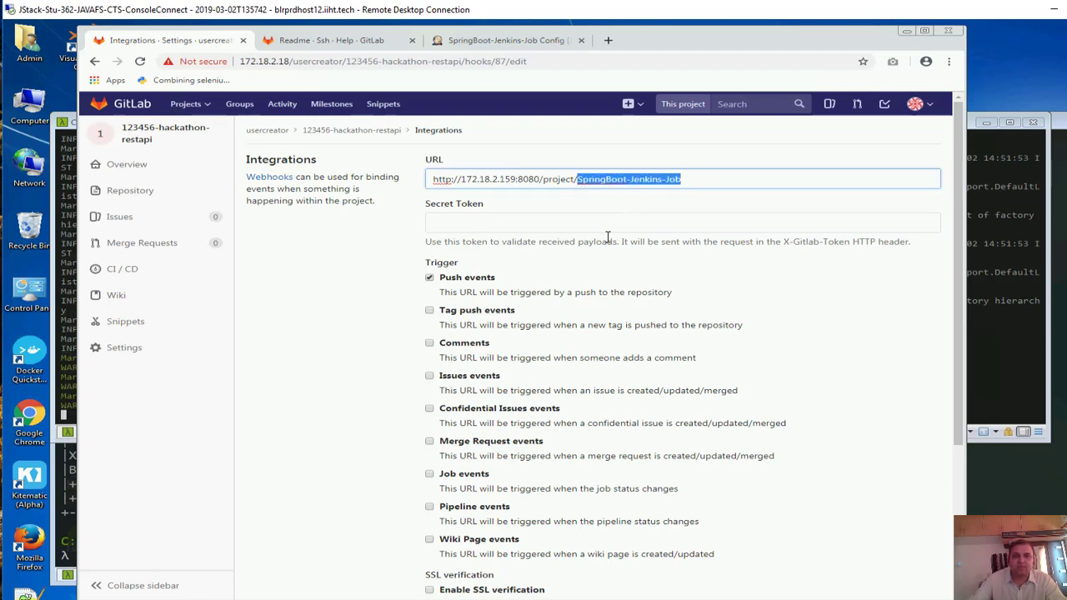
pyautogui.scroll(-1, 621, 226)
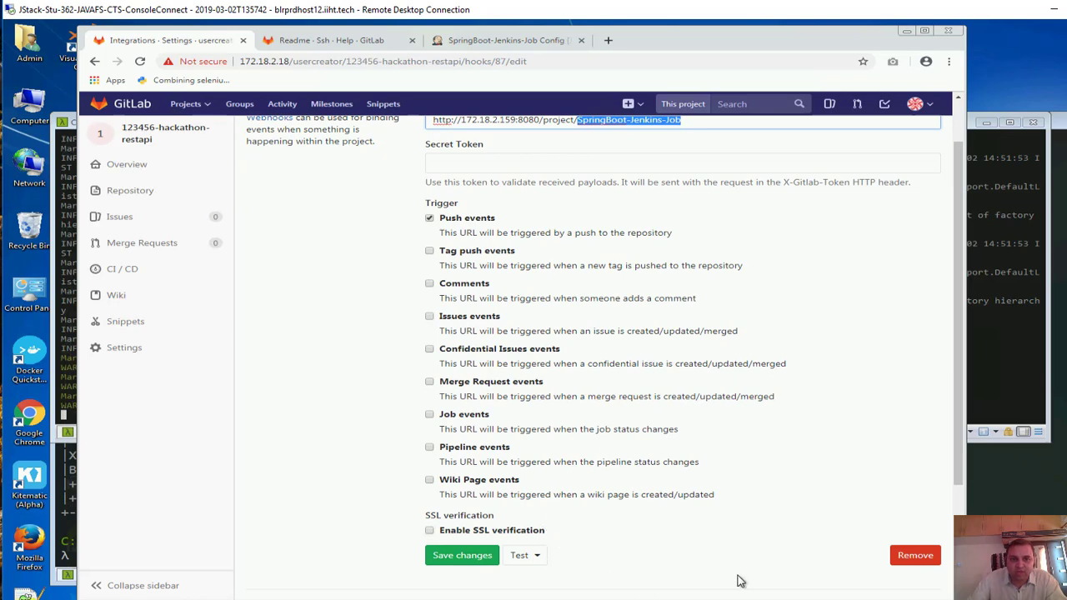
pyautogui.click(456, 556)
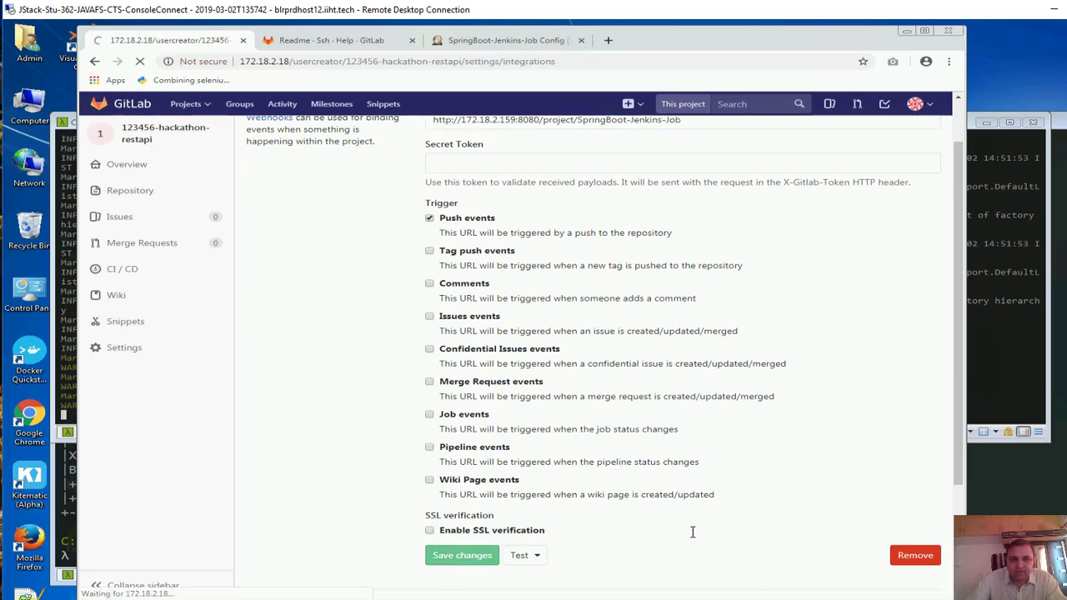
# Send test push events, which return HTTP 403 because anonymous lacks Job/Build permission
pyautogui.scroll(-5, 690, 428)
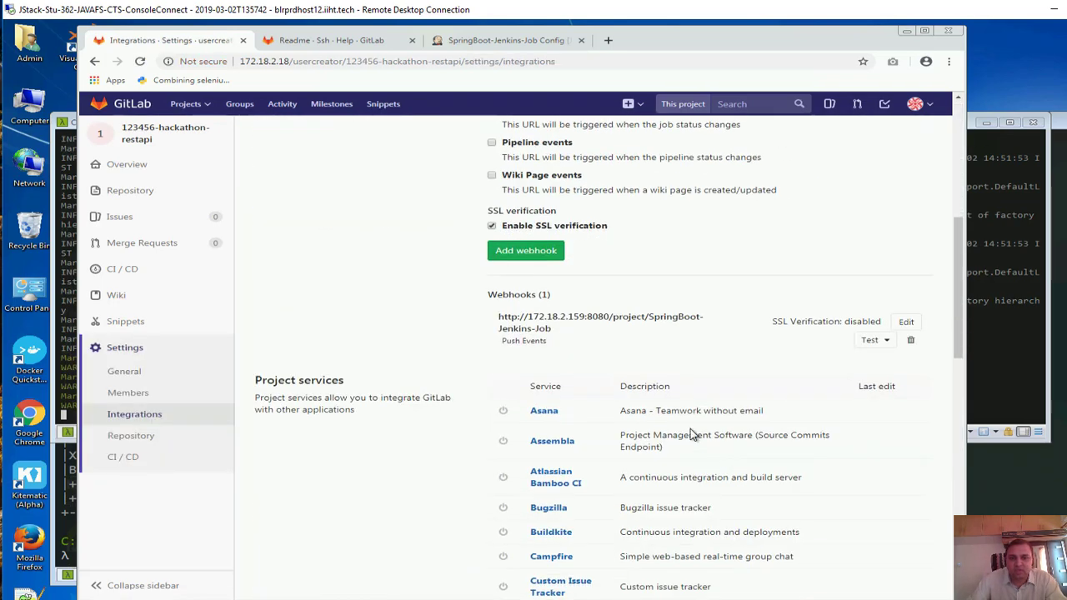
pyautogui.click(872, 340)
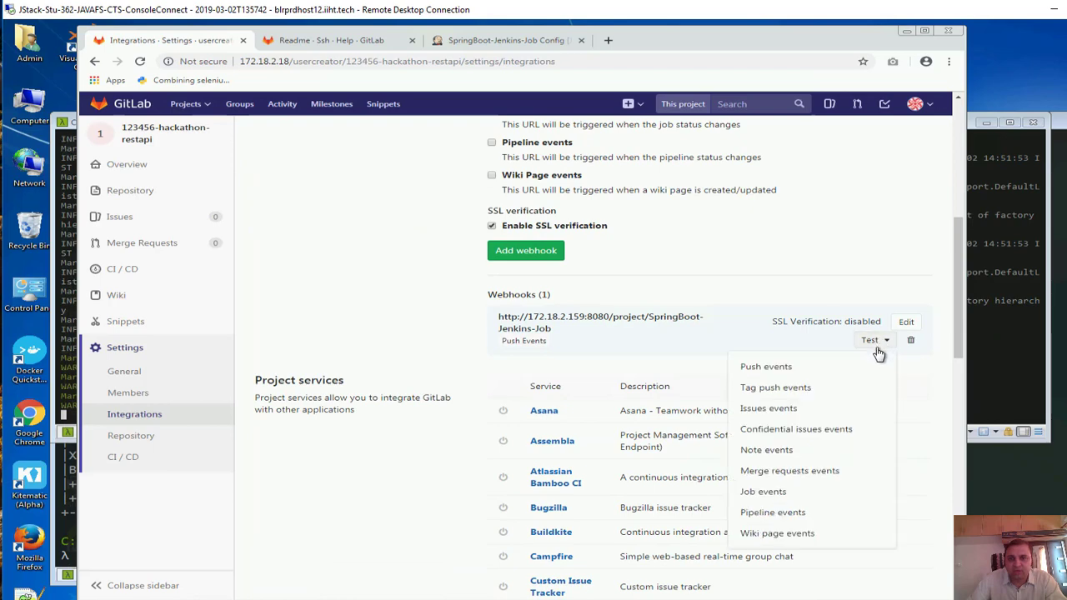
pyautogui.click(784, 369)
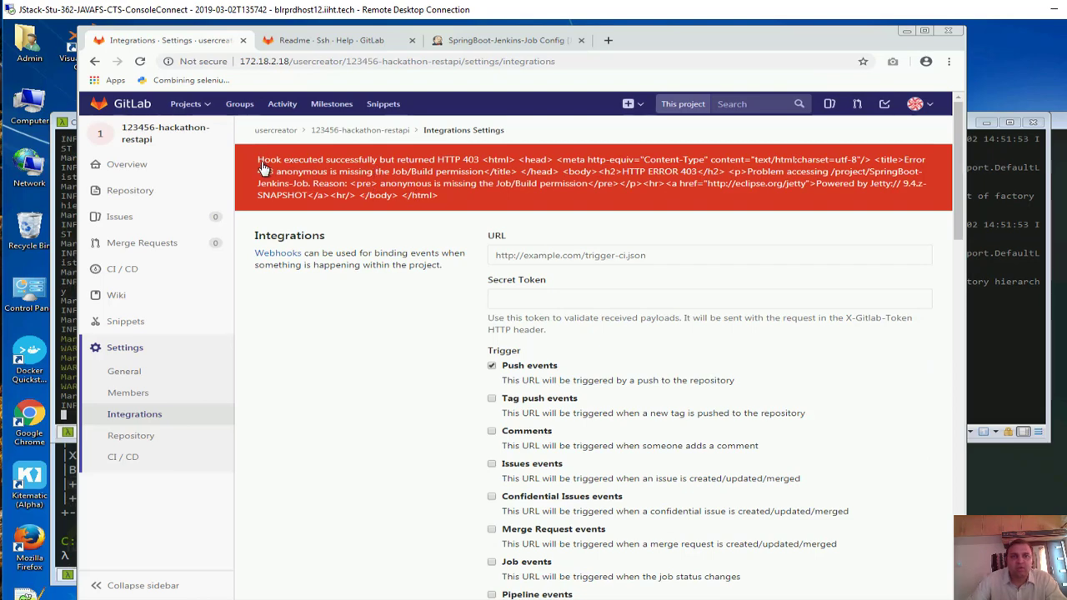
pyautogui.moveTo(262, 167); pyautogui.dragTo(482, 163)
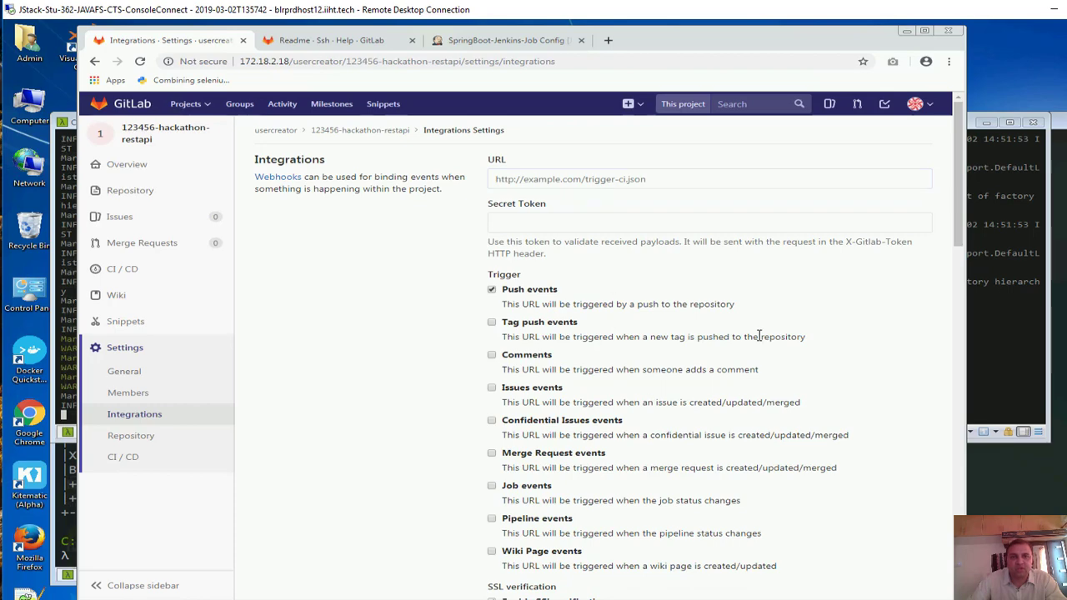
pyautogui.scroll(-2, 871, 500)
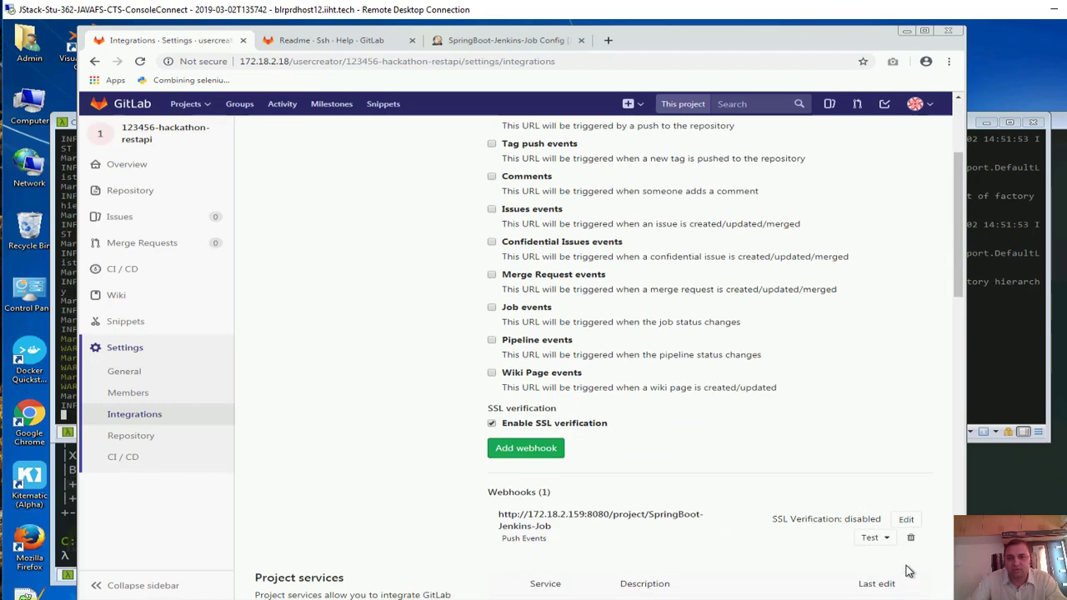
pyautogui.click(887, 540)
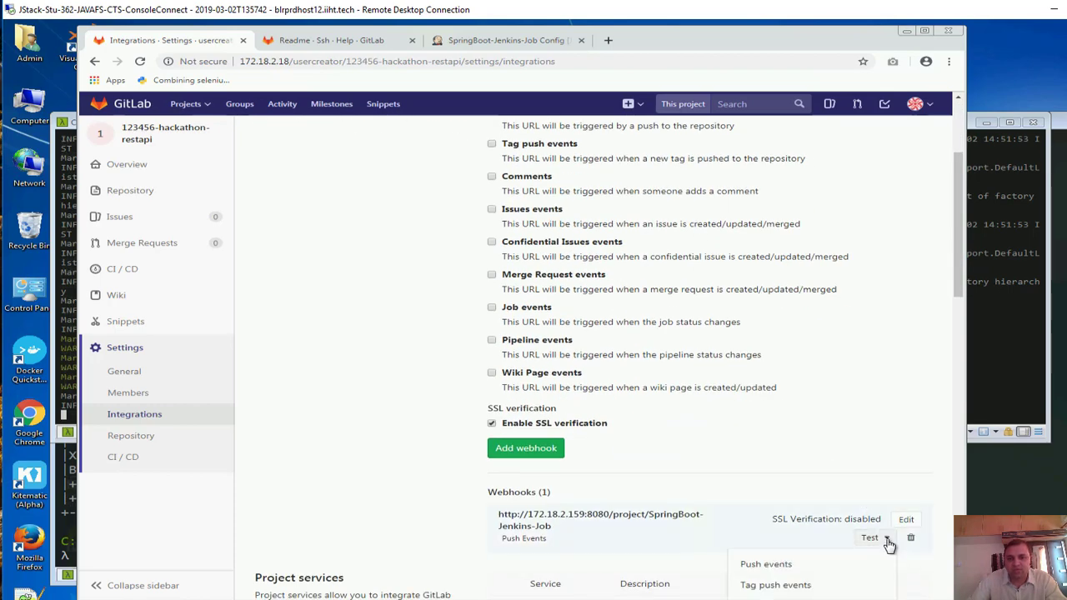
pyautogui.click(800, 567)
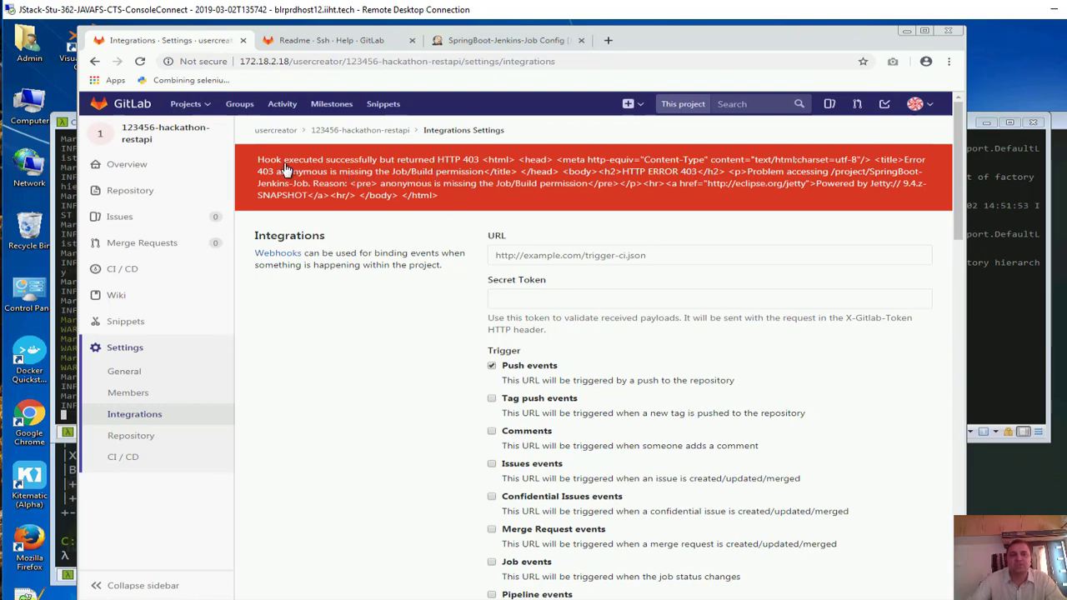
pyautogui.moveTo(283, 170); pyautogui.dragTo(437, 180)
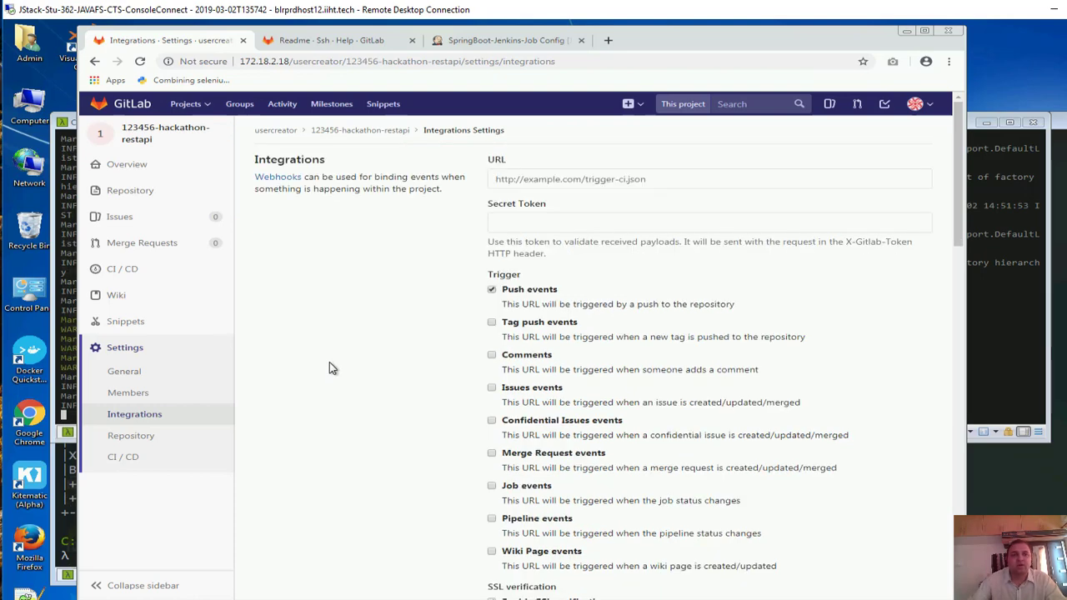
# Save the SpringBoot-Jenkins-Job configuration in Jenkins
pyautogui.click(489, 40)
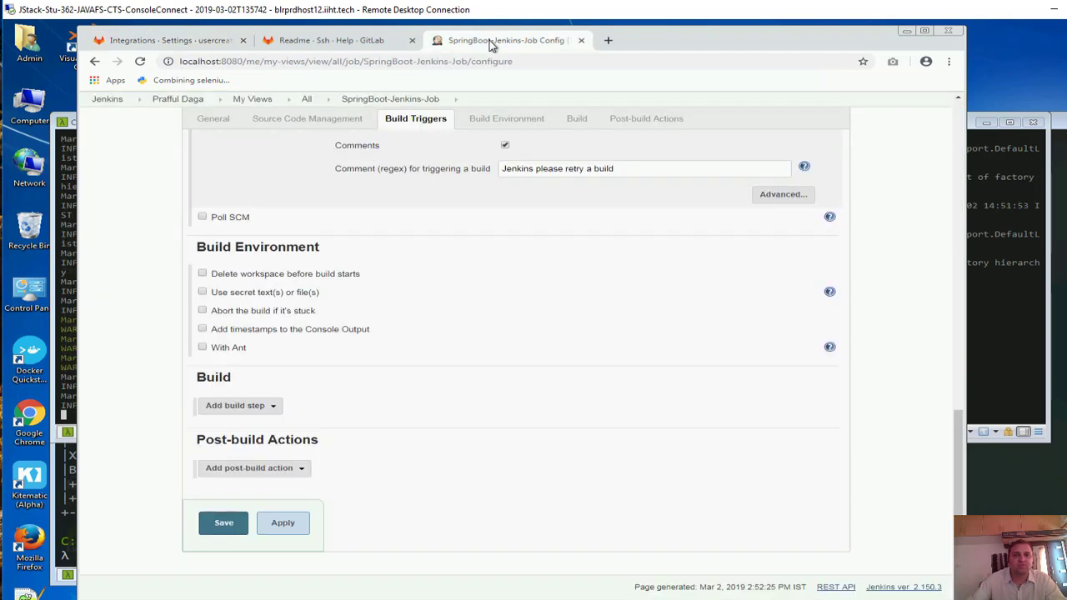
pyautogui.scroll(10, 276, 175)
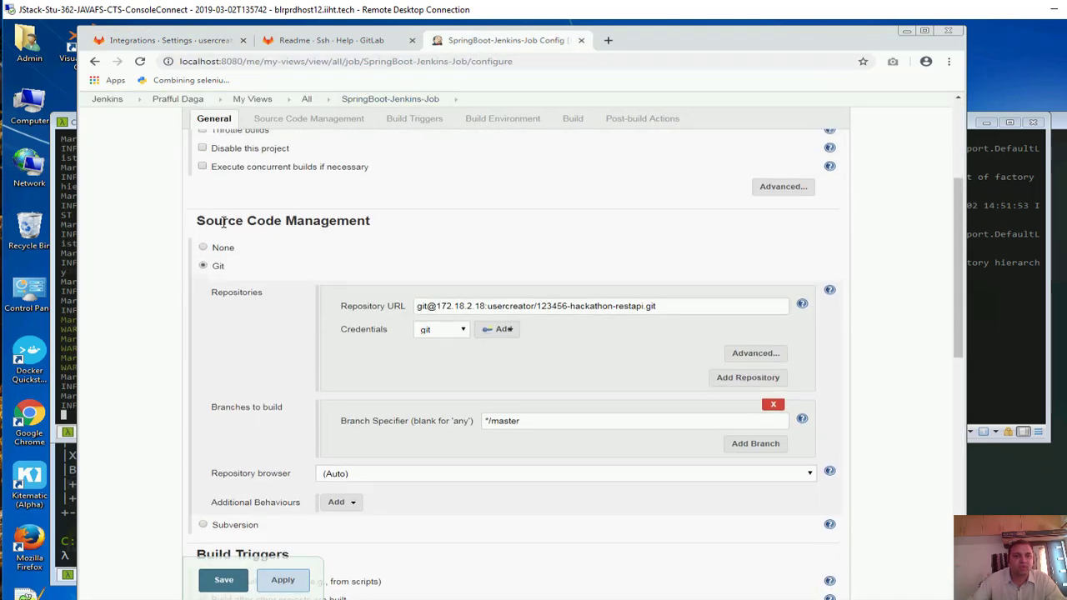
pyautogui.scroll(-4, 224, 221)
pyautogui.click(218, 587)
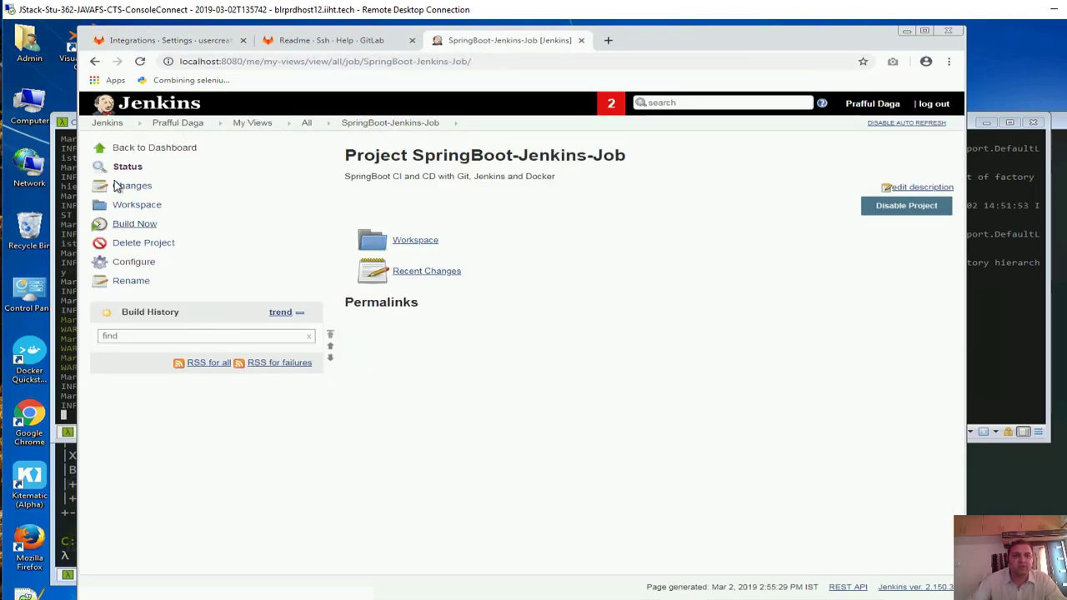
# In Configure System, uncheck 'Enable authentication for /project end-point' under Gitlab and save
pyautogui.click(157, 148)
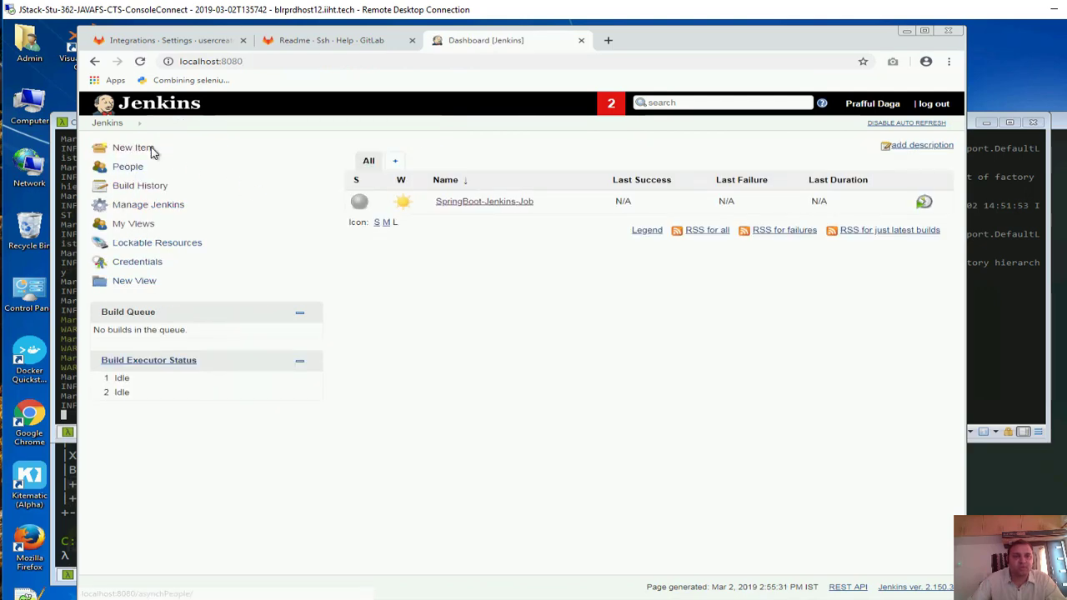
pyautogui.click(150, 206)
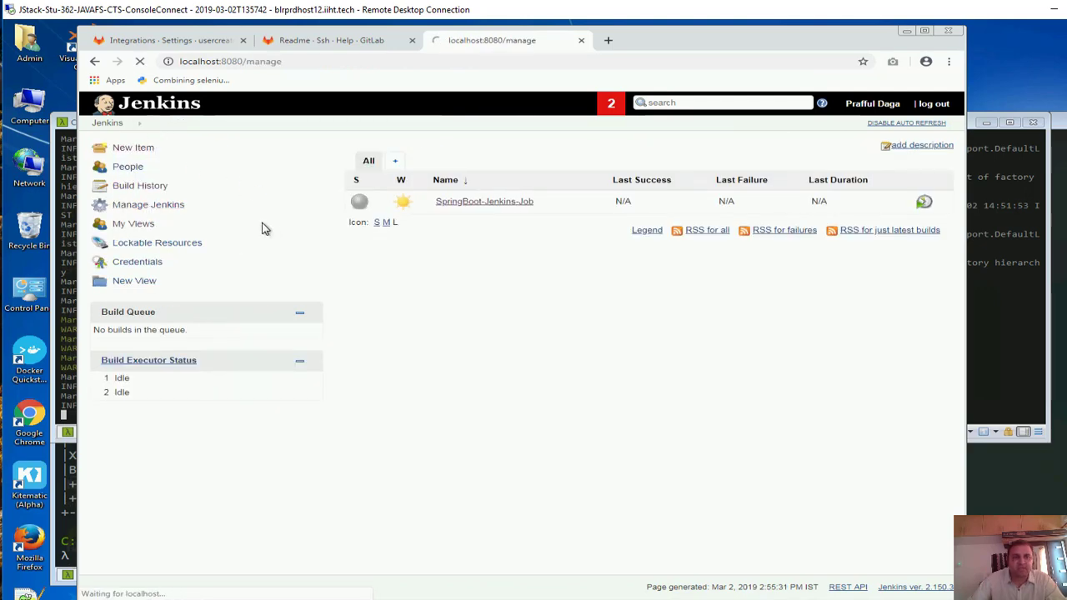
pyautogui.scroll(-3, 471, 367)
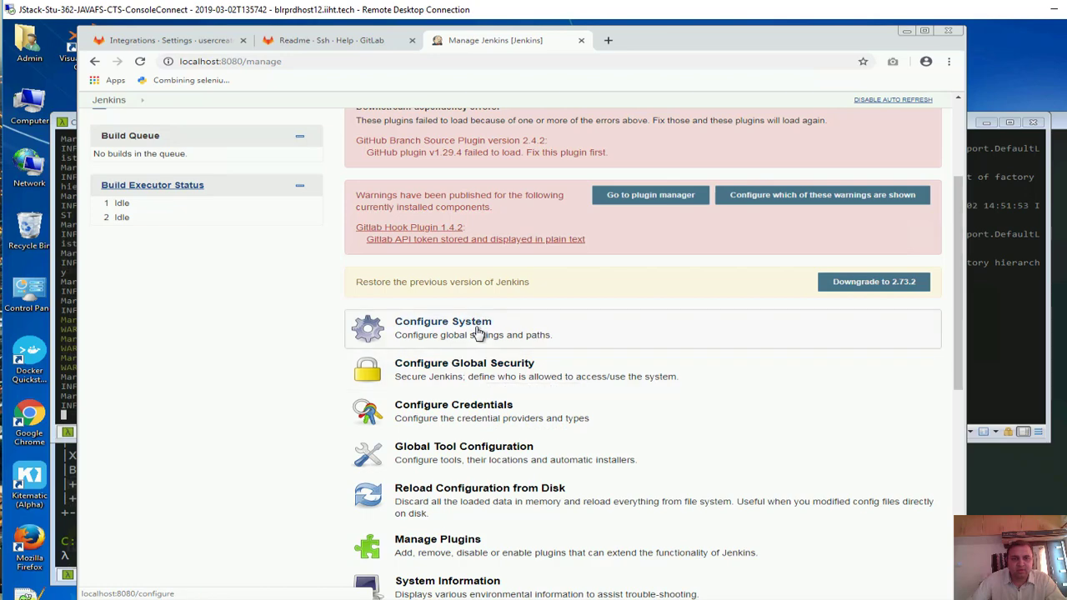
pyautogui.click(417, 332)
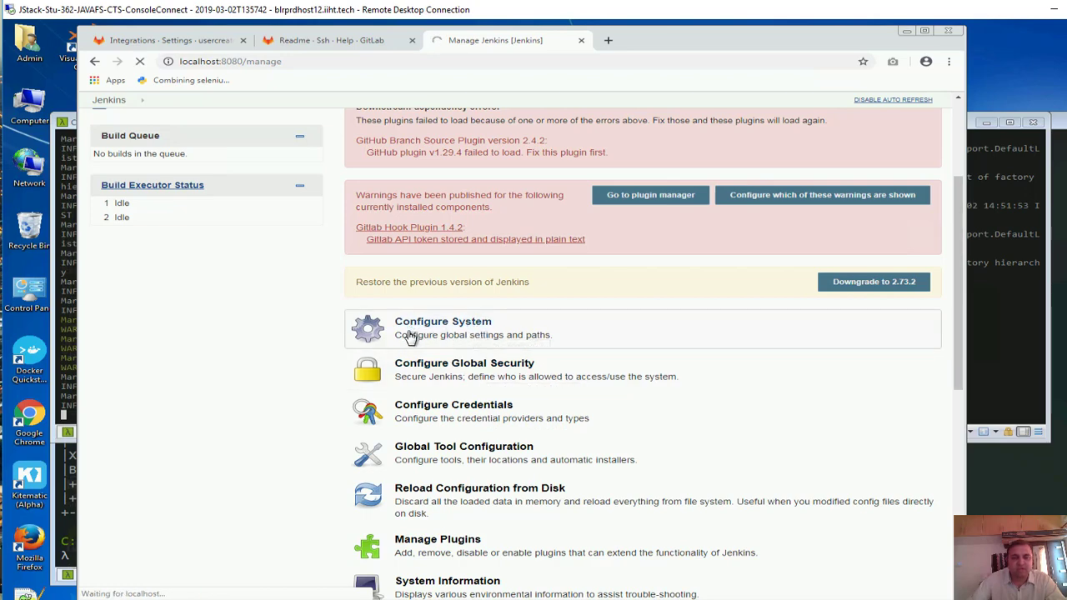
pyautogui.scroll(-1, 407, 343)
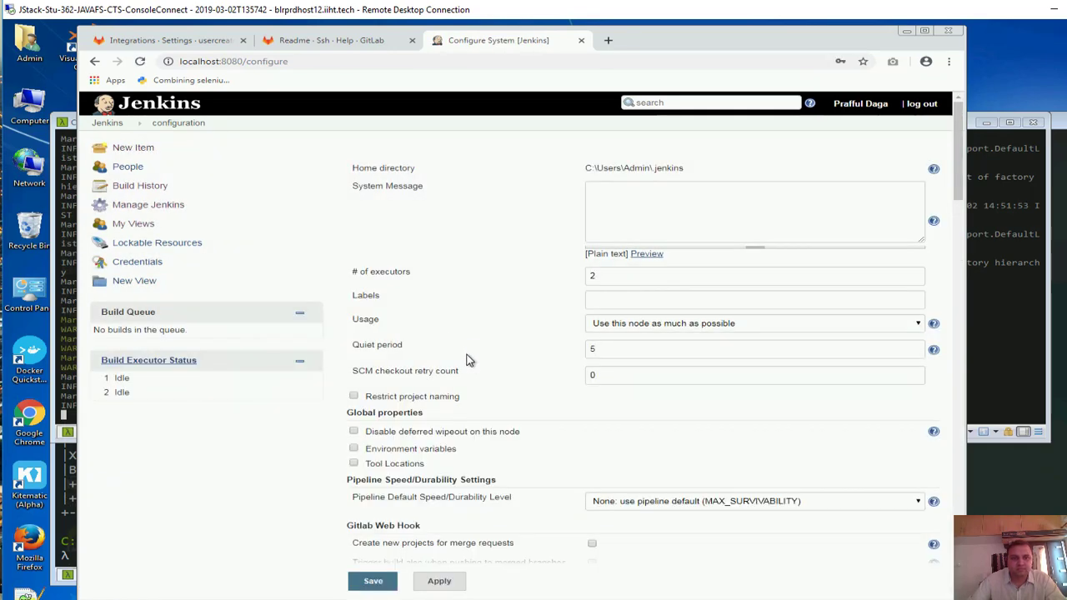
pyautogui.scroll(-3, 466, 359)
pyautogui.scroll(-2, 466, 428)
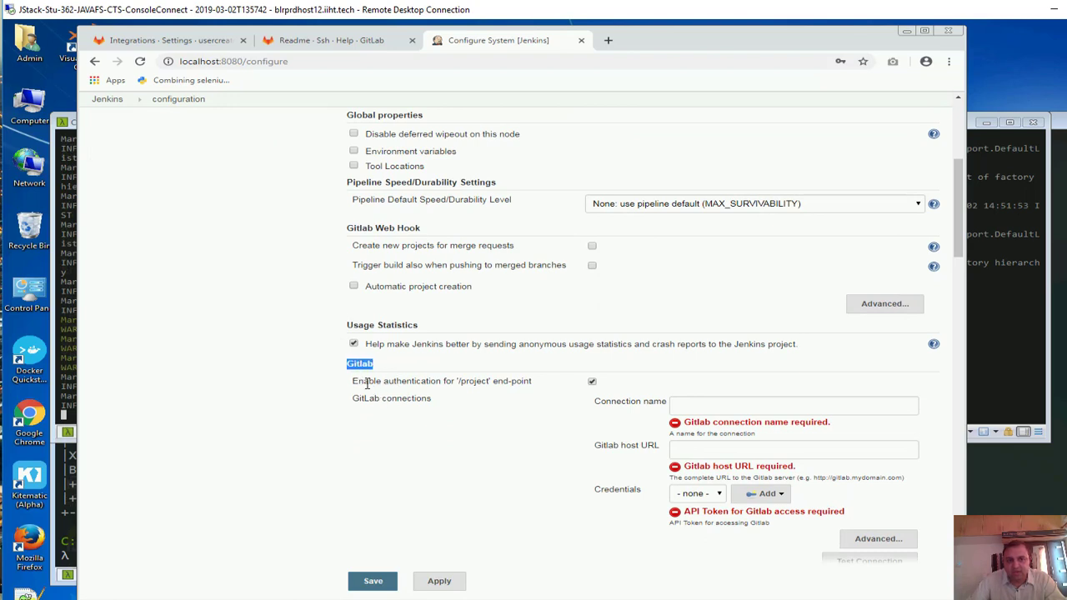
pyautogui.moveTo(428, 381); pyautogui.dragTo(560, 384)
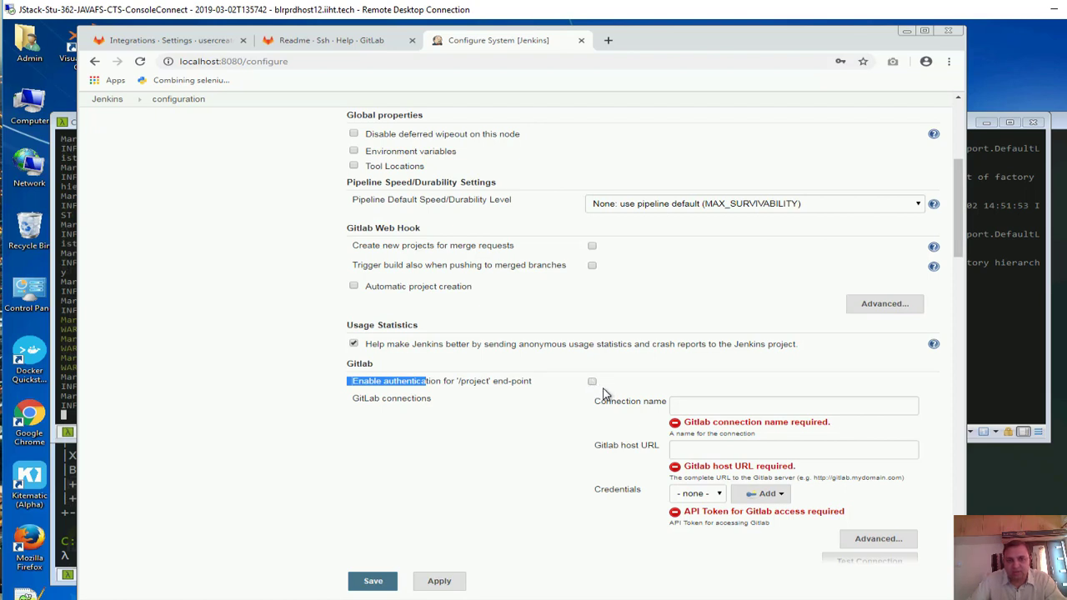
pyautogui.scroll(-1, 503, 437)
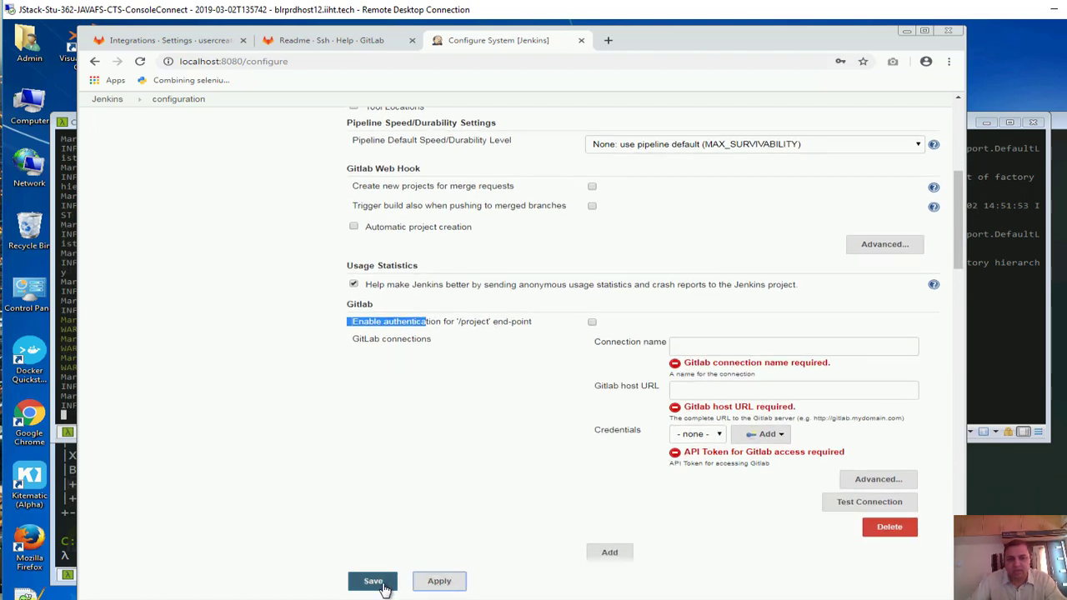
pyautogui.click(380, 586)
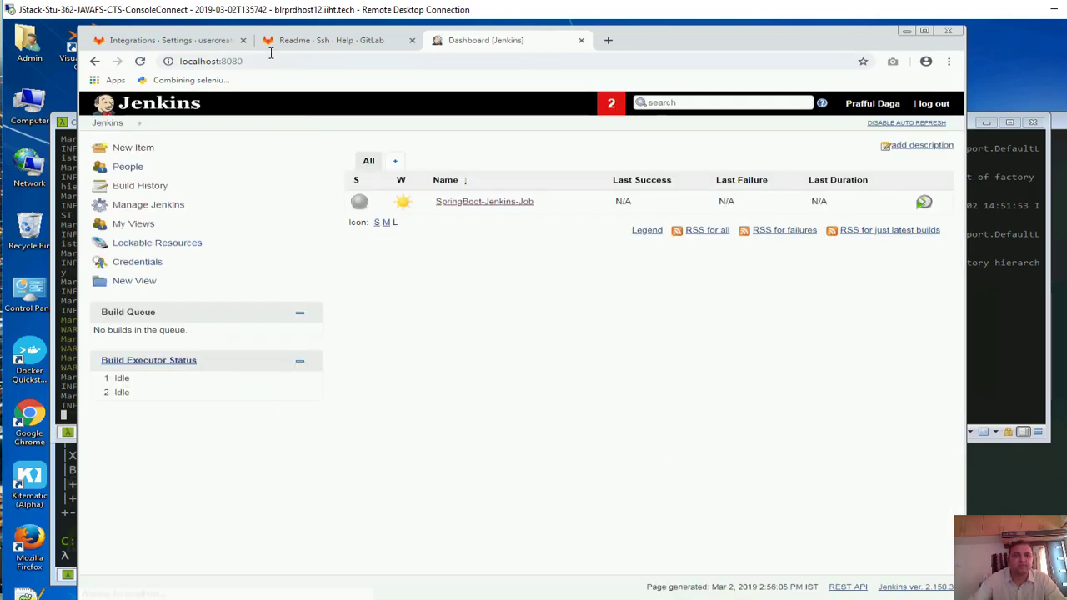
# Send a GitLab webhook test push that returns HTTP 200 and queues SpringBoot-Jenkins-Job
pyautogui.click(184, 42)
pyautogui.scroll(-4, 686, 331)
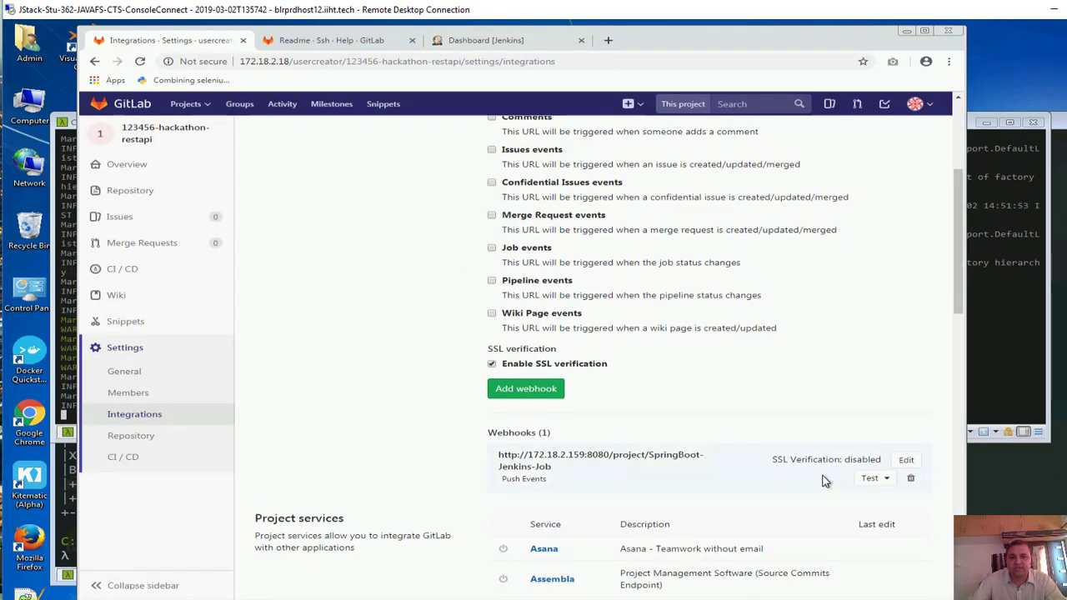
pyautogui.click(882, 421)
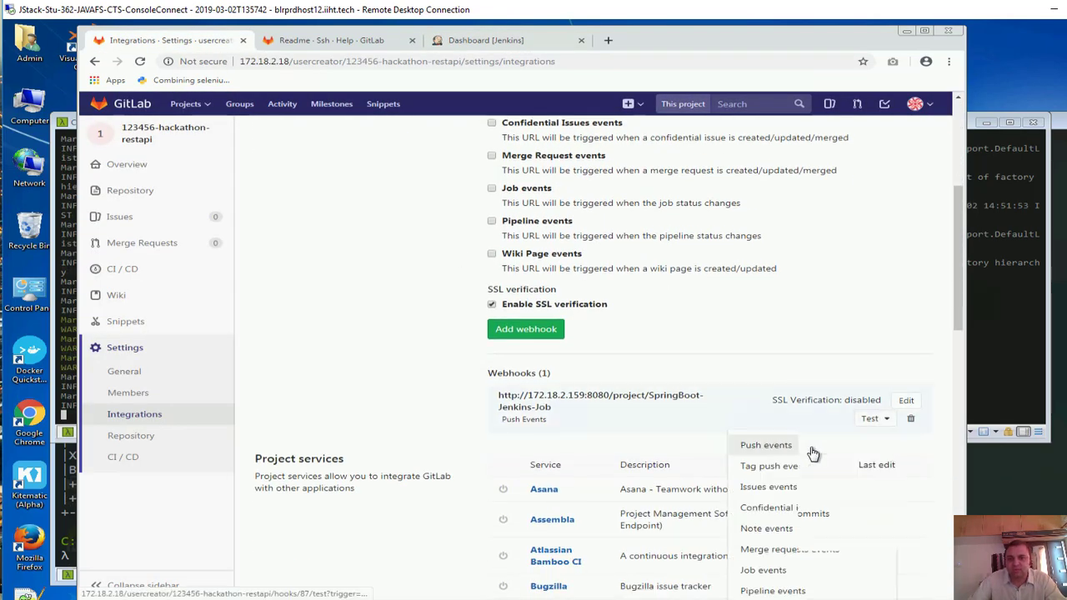
pyautogui.click(809, 447)
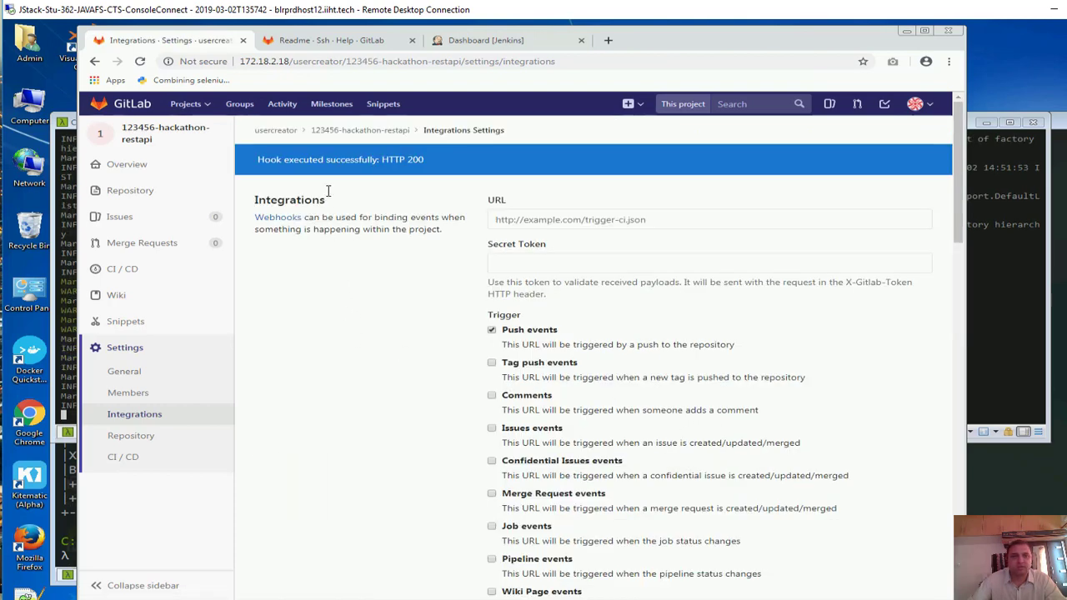
pyautogui.click(498, 165)
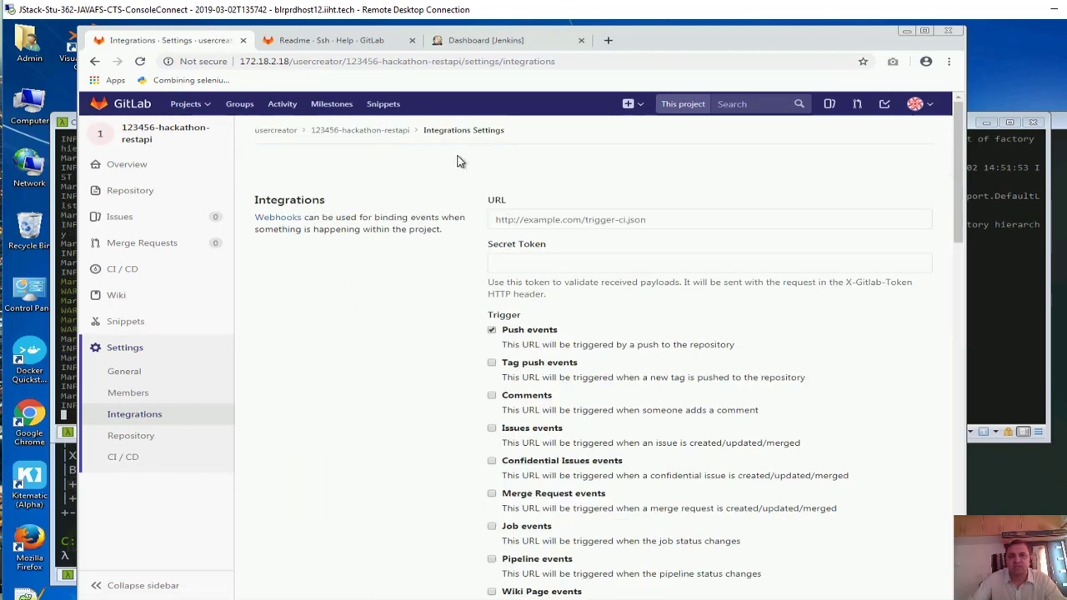
pyautogui.click(448, 41)
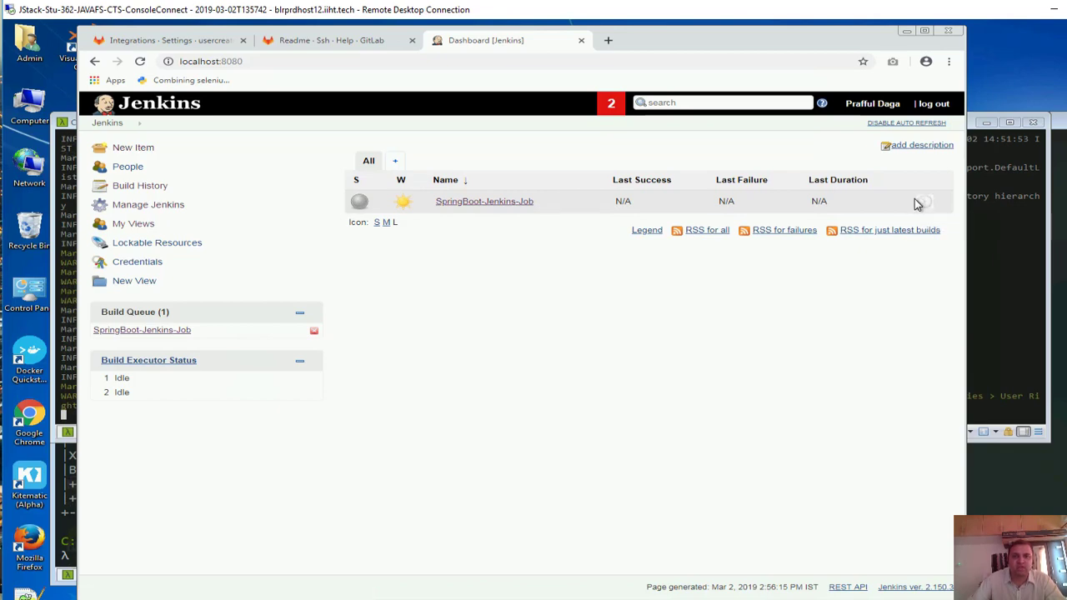
# Check the Jenkins log for build #1's 'build action completed: SUCCESS' line
pyautogui.click(1003, 386)
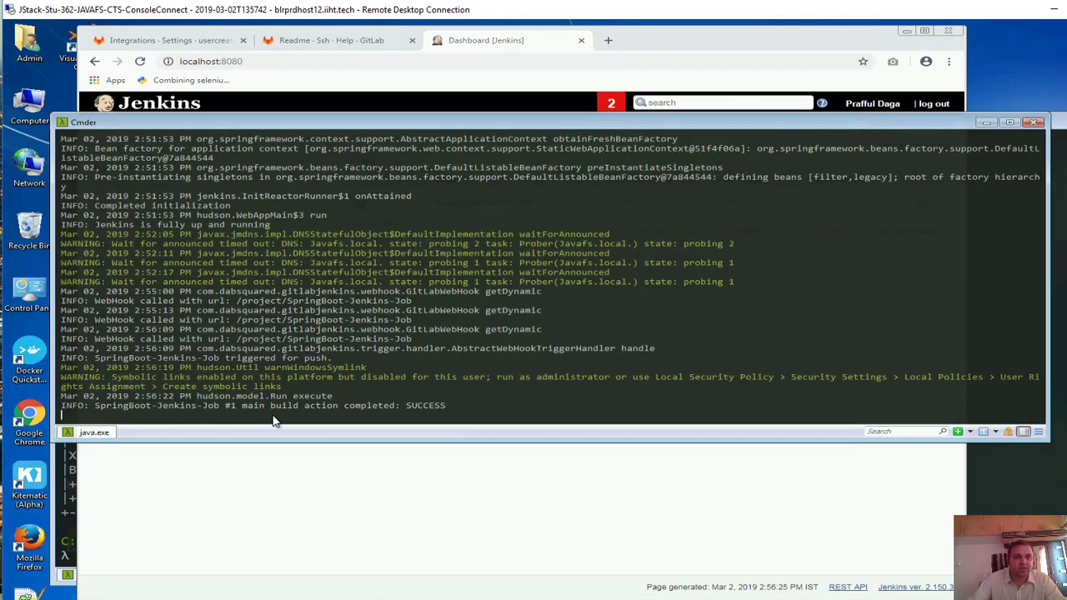
pyautogui.moveTo(269, 407); pyautogui.dragTo(467, 409)
pyautogui.click(481, 488)
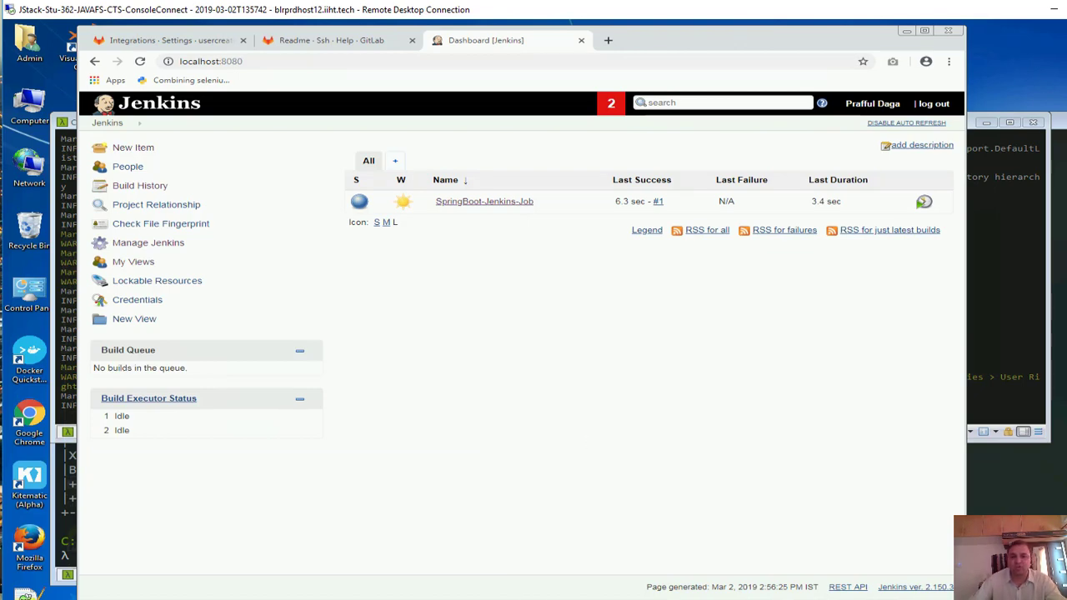
pyautogui.hotkey('alt', 'Tab')
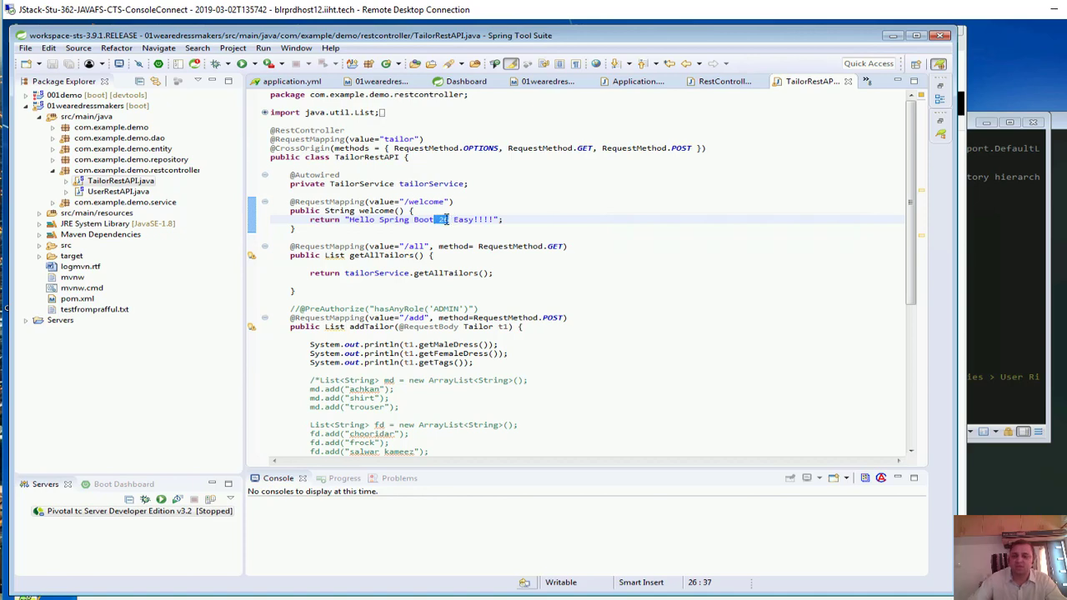
# Change the welcome() greeting to 'Hello Spring Boot 31 Easy Done!!!!' and save TailorRestAPI.java
pyautogui.write('31 ')
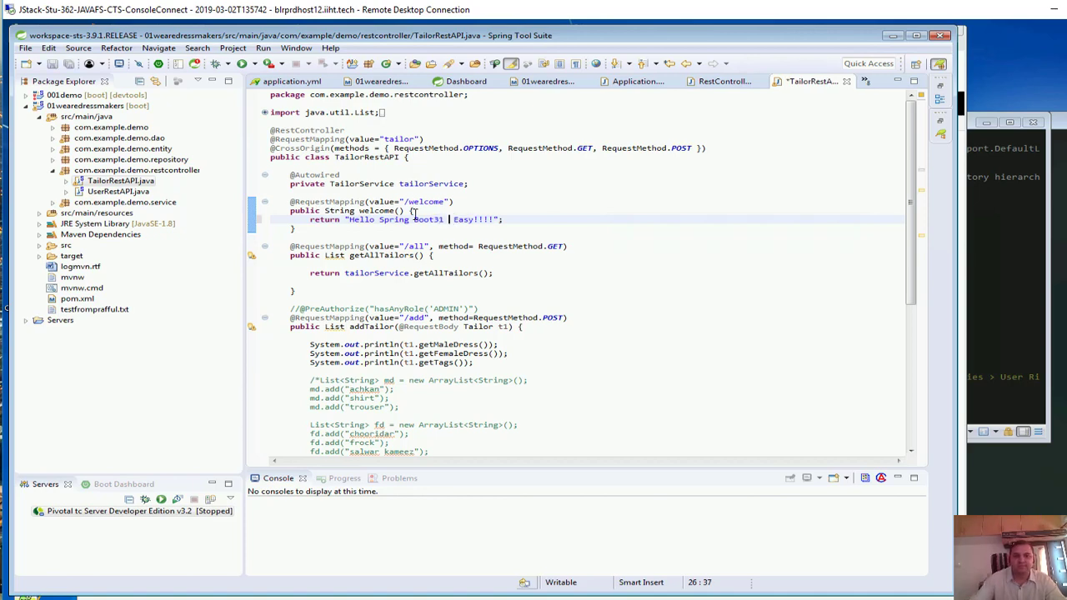
pyautogui.write(' Easy')
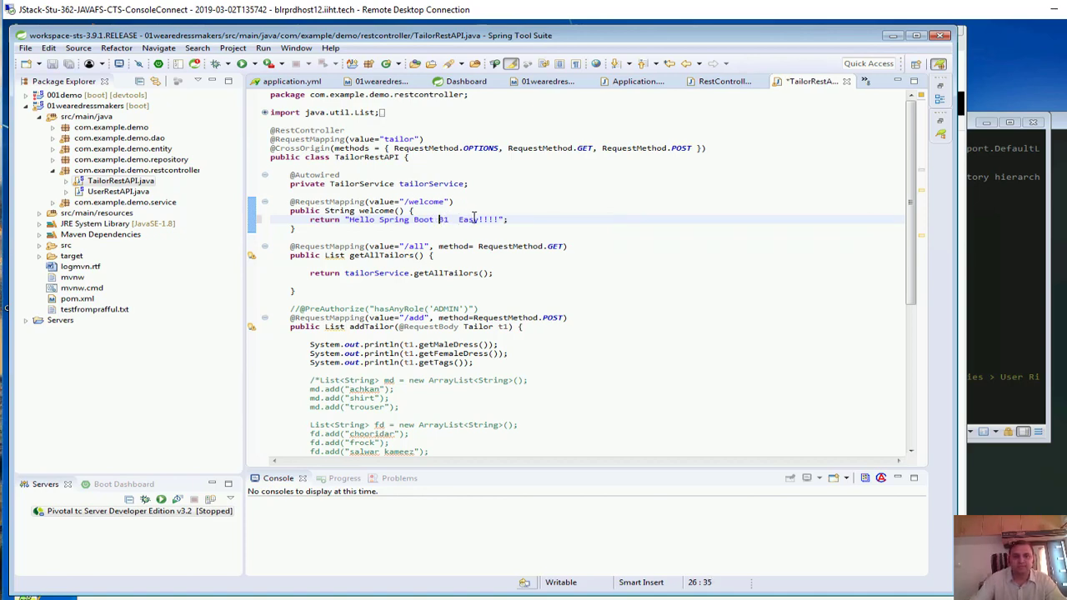
pyautogui.write(' Done')
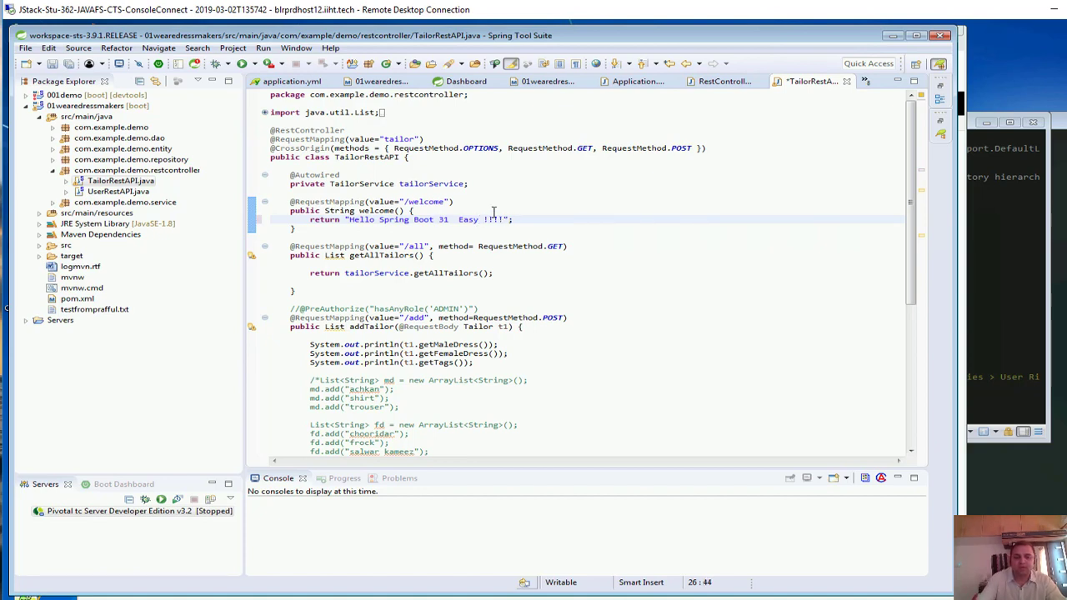
pyautogui.hotkey('ctrl', 's')
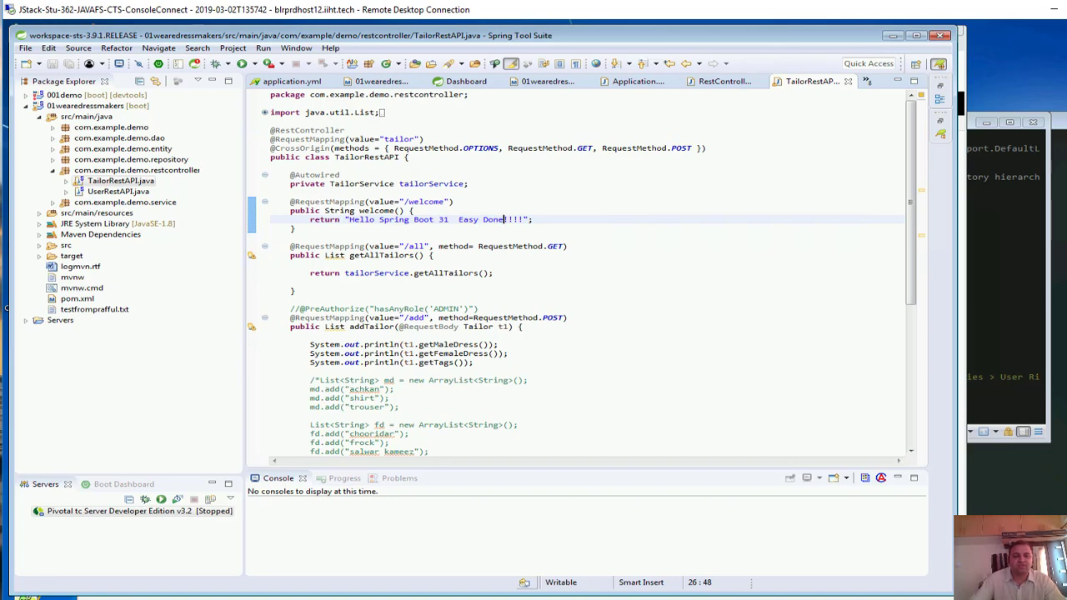
pyautogui.click(893, 36)
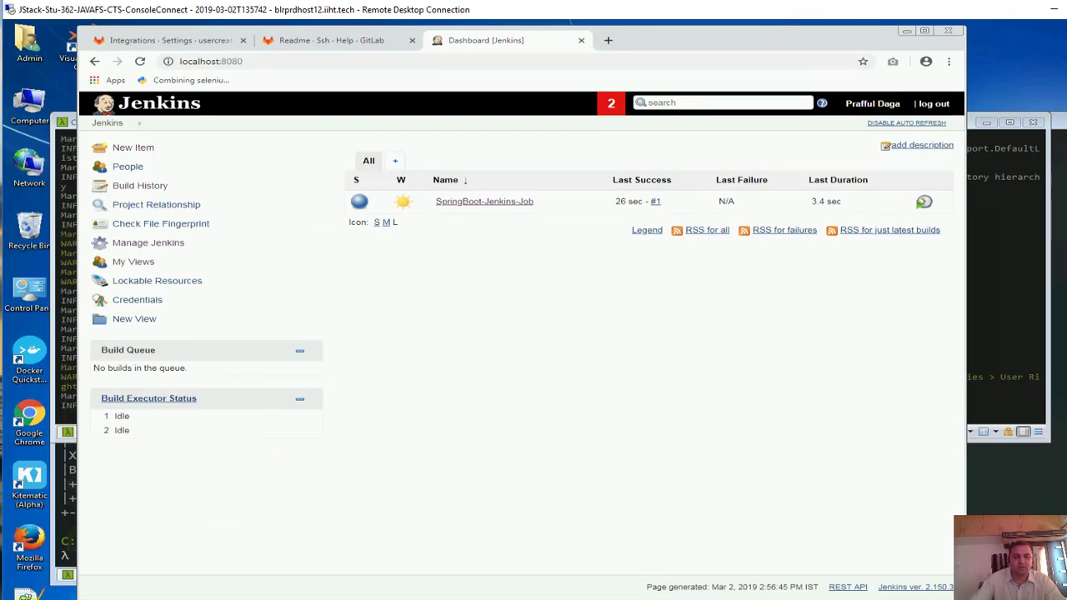
# In the project's git terminal, stage all changed files and check them with git status
pyautogui.hotkey('alt', 'Tab')
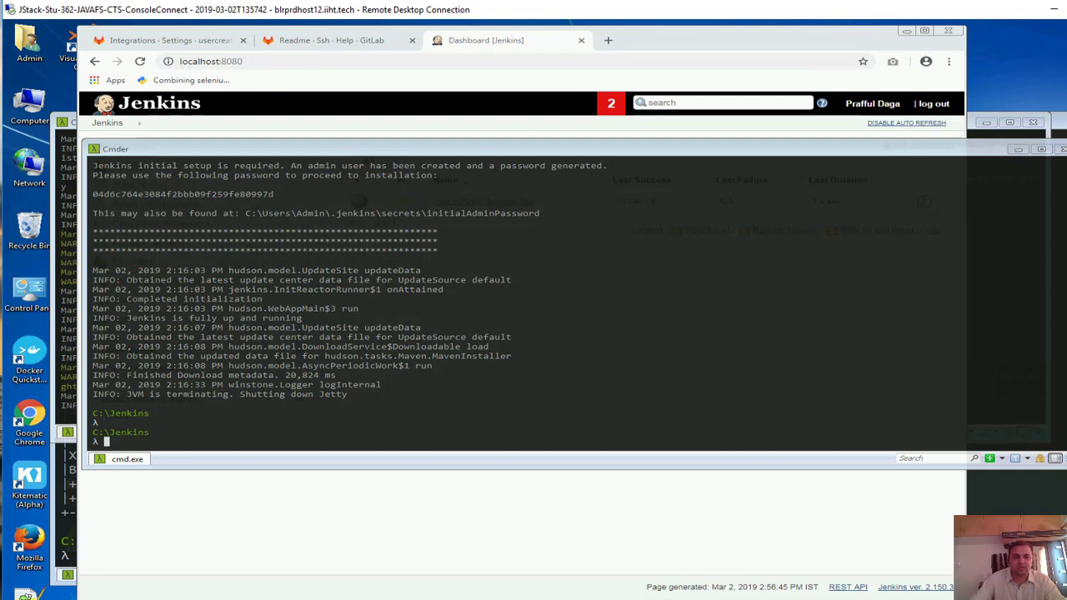
pyautogui.hotkey('alt', 'Tab')
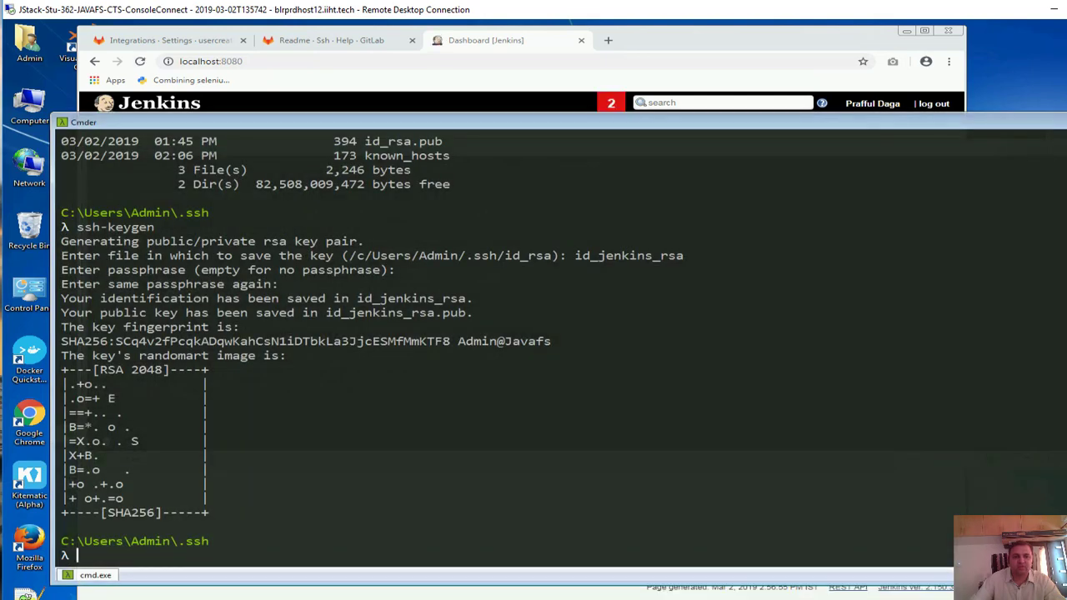
pyautogui.hotkey('alt', 'Tab')
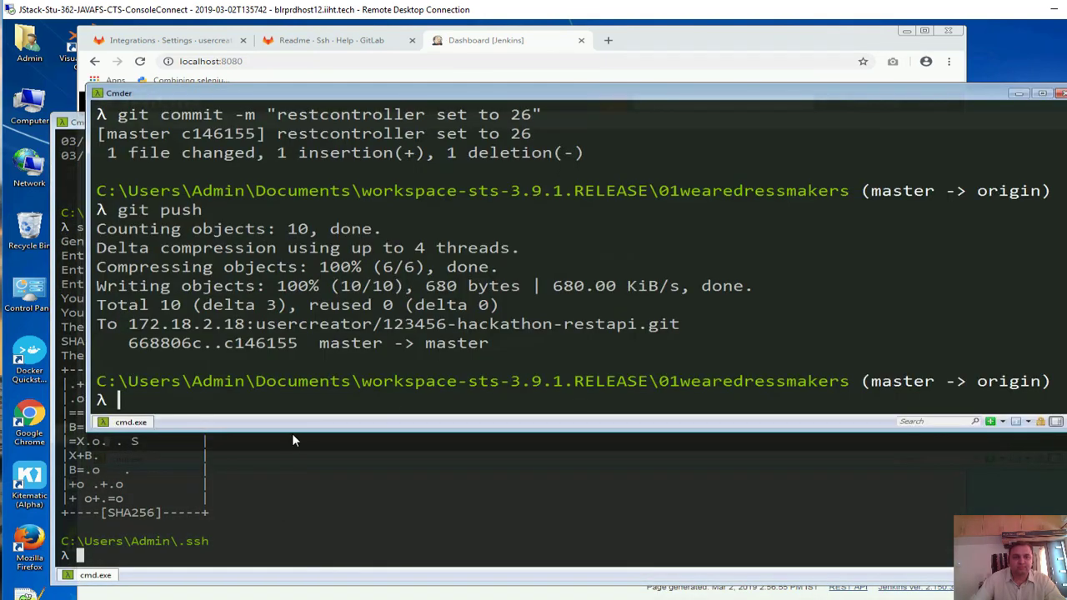
pyautogui.moveTo(425, 94); pyautogui.dragTo(405, 237)
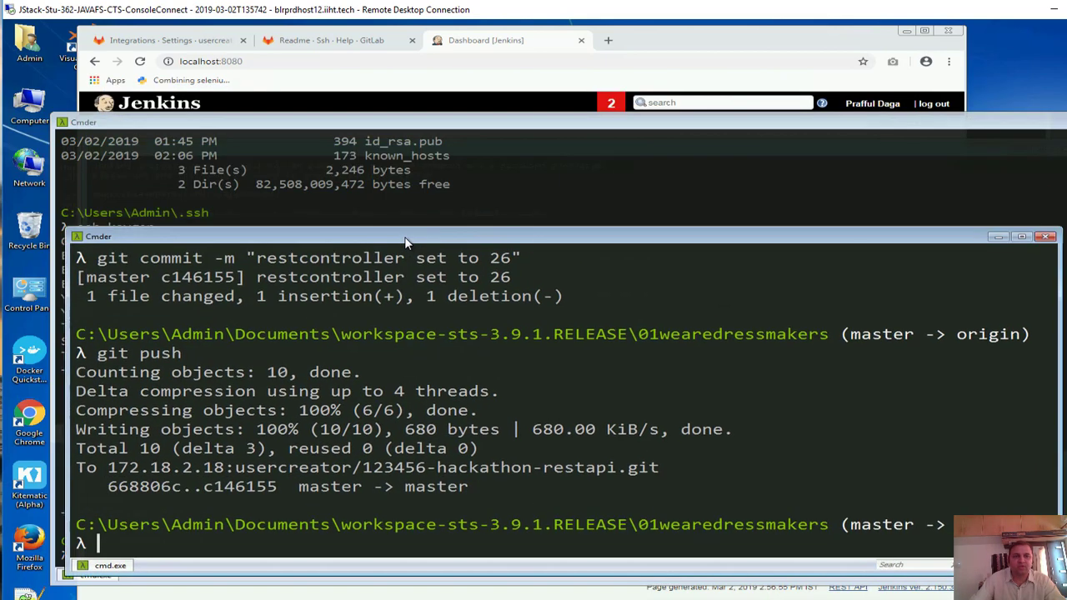
pyautogui.write('dd ')
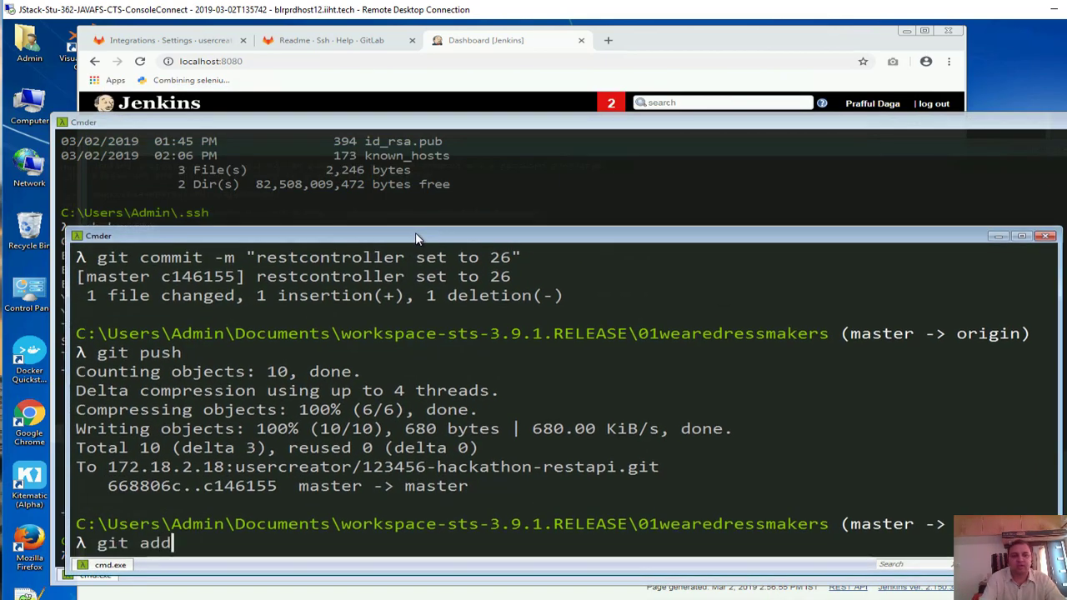
pyautogui.write('.')
pyautogui.press('Return')
pyautogui.write('git ')
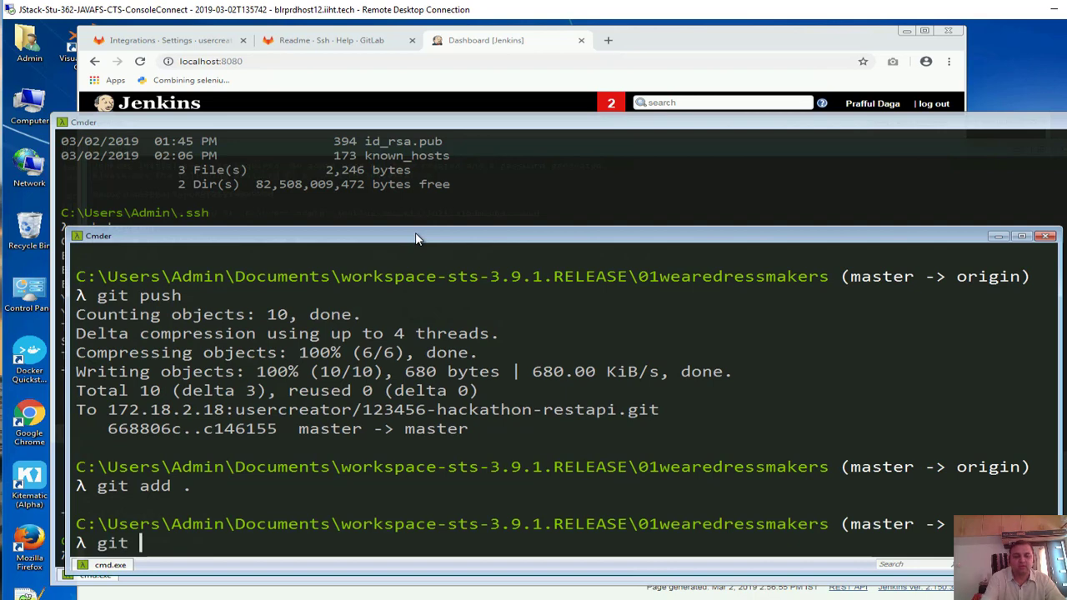
pyautogui.write('status')
pyautogui.press('Return')
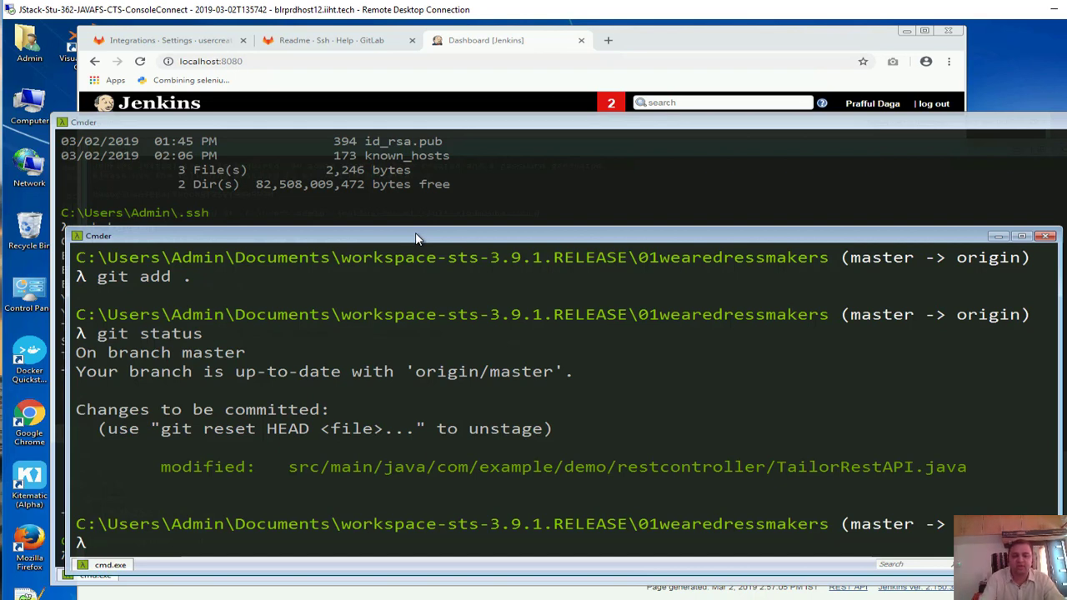
# Commit the change as "webhook configured" and git push it to master
pyautogui.write('git commit')
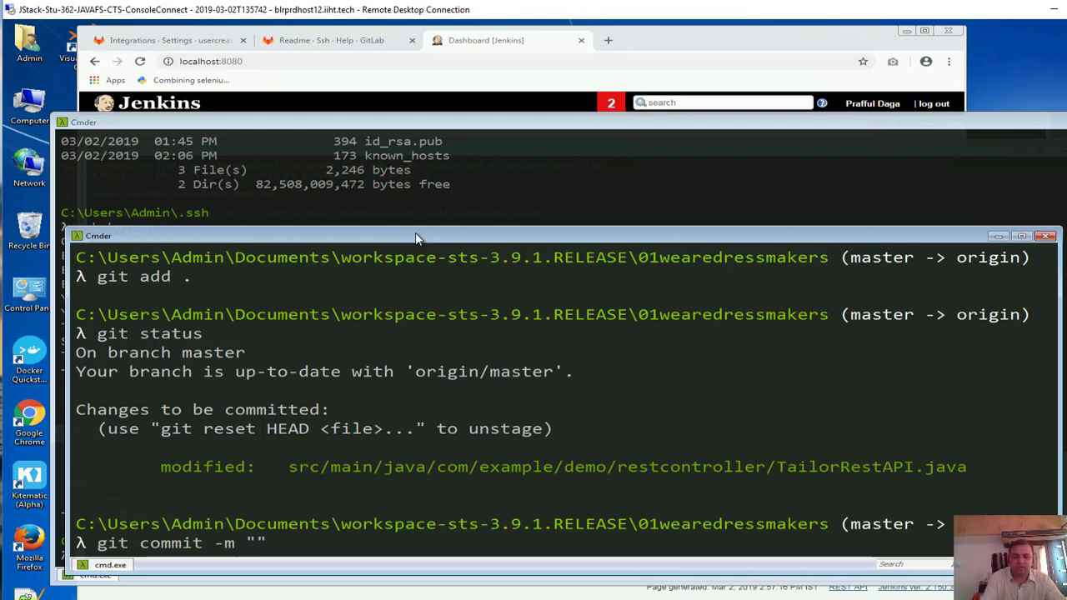
pyautogui.write('-m "weboo')
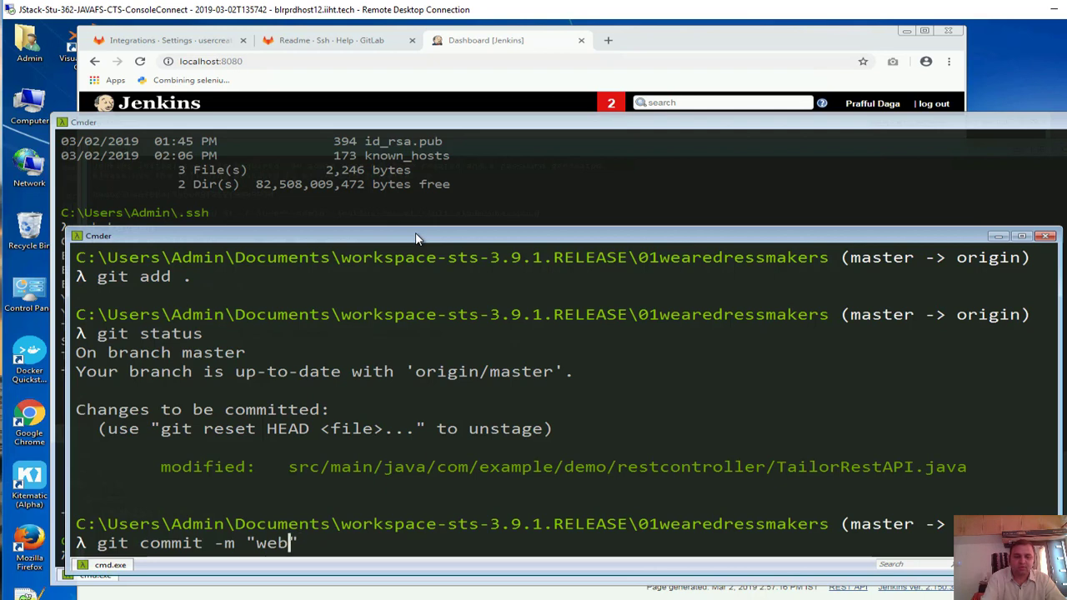
pyautogui.write('ost')
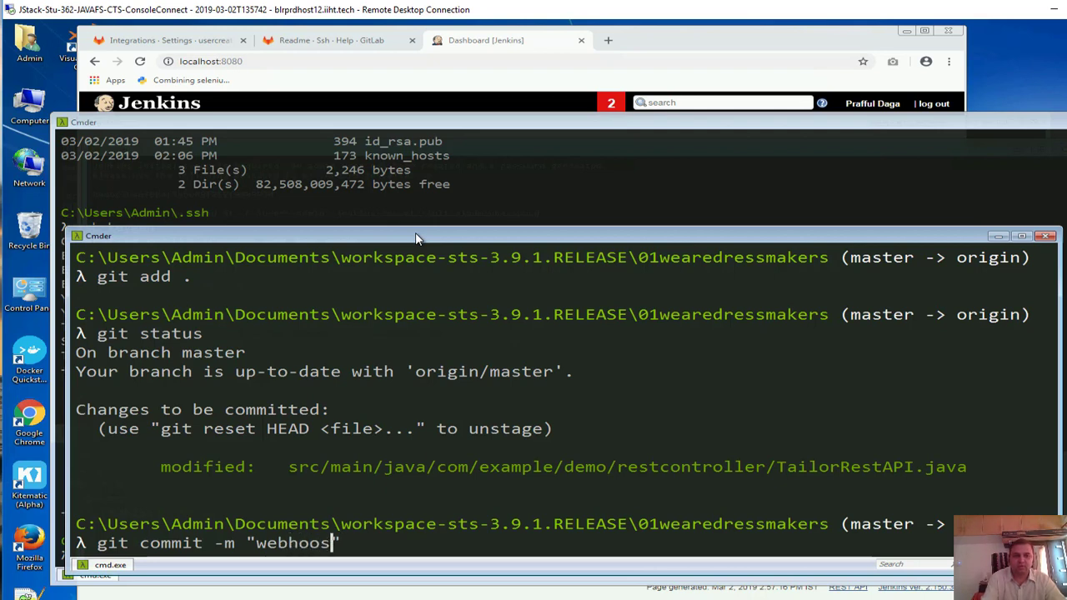
pyautogui.write(' configured')
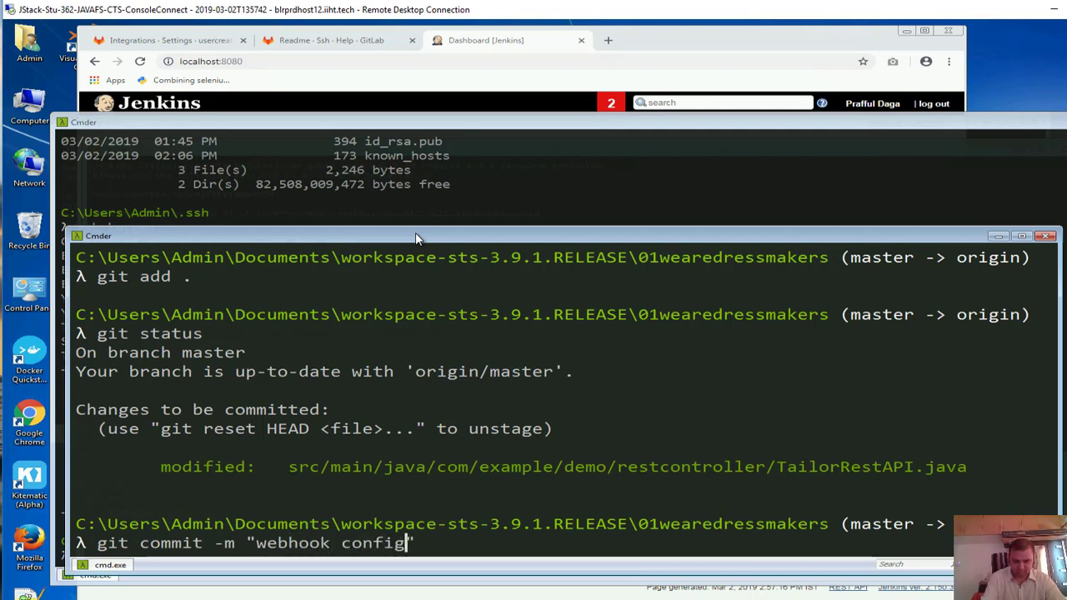
pyautogui.press('Return')
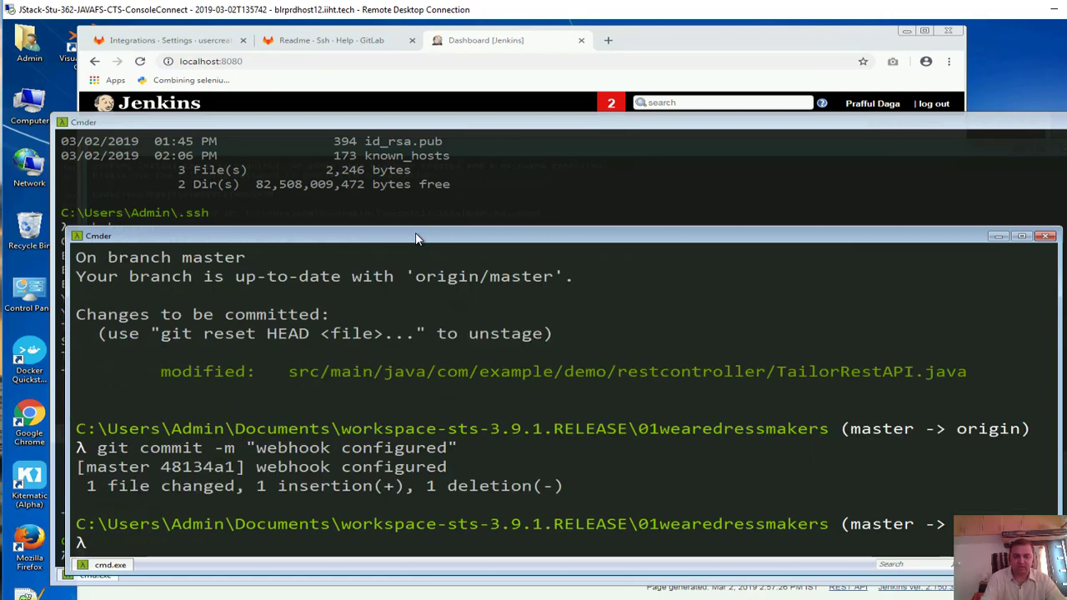
pyautogui.write('git push')
pyautogui.press('Return')
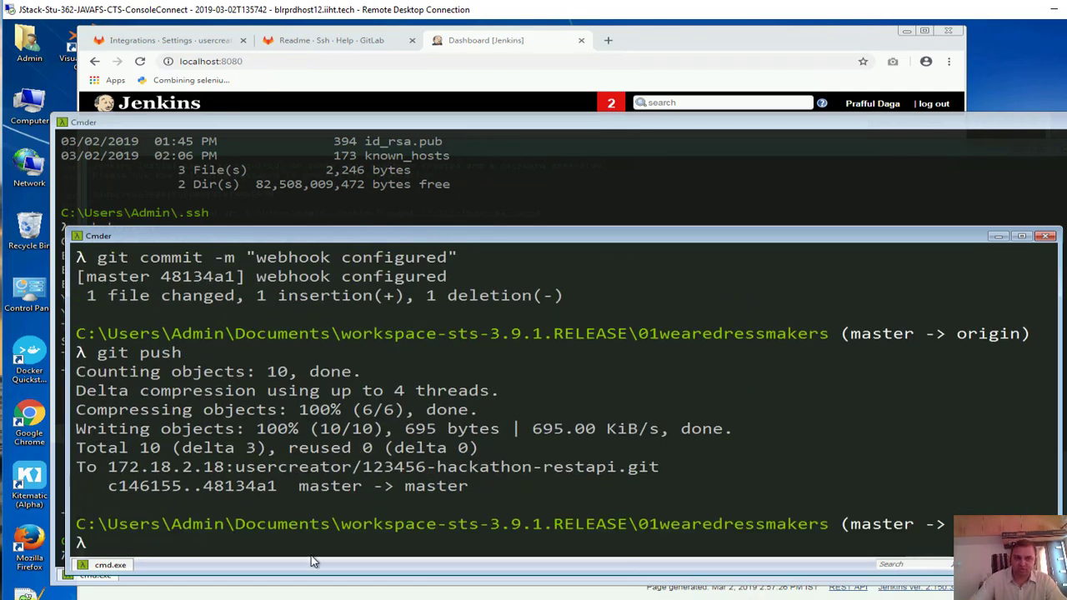
pyautogui.click(139, 40)
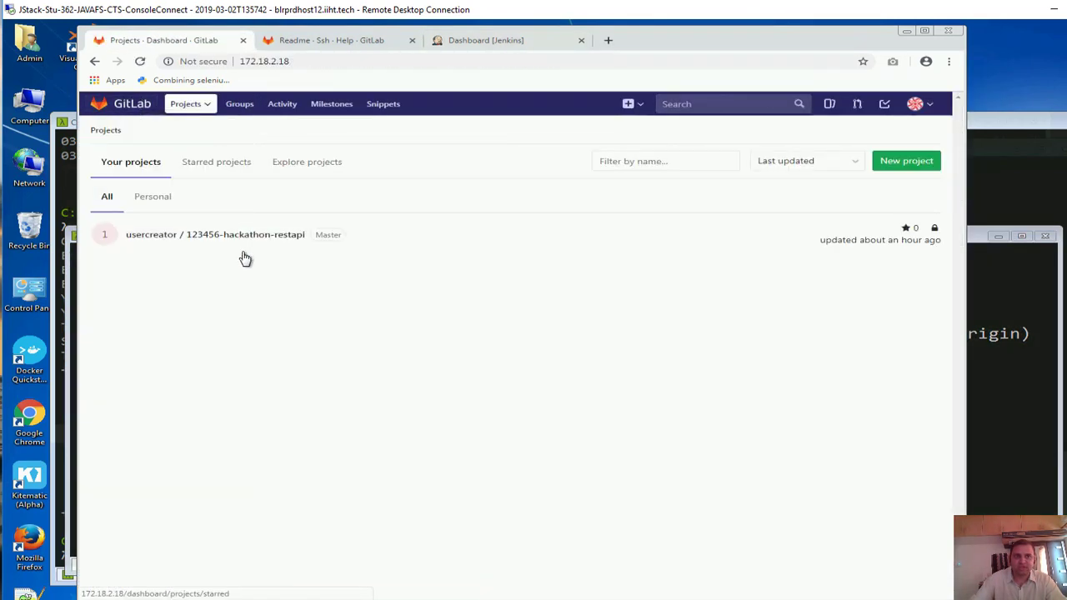
# Confirm 123456-hackathon-restapi's latest commit is 'webhook configured', then view Jenkins build #2
pyautogui.click(212, 237)
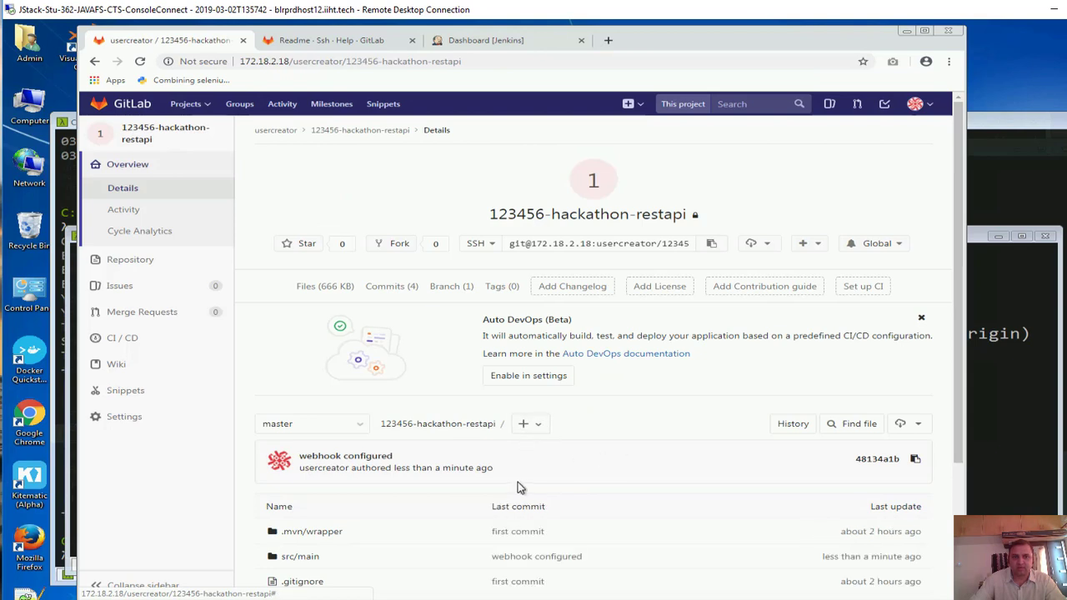
pyautogui.scroll(-3, 525, 487)
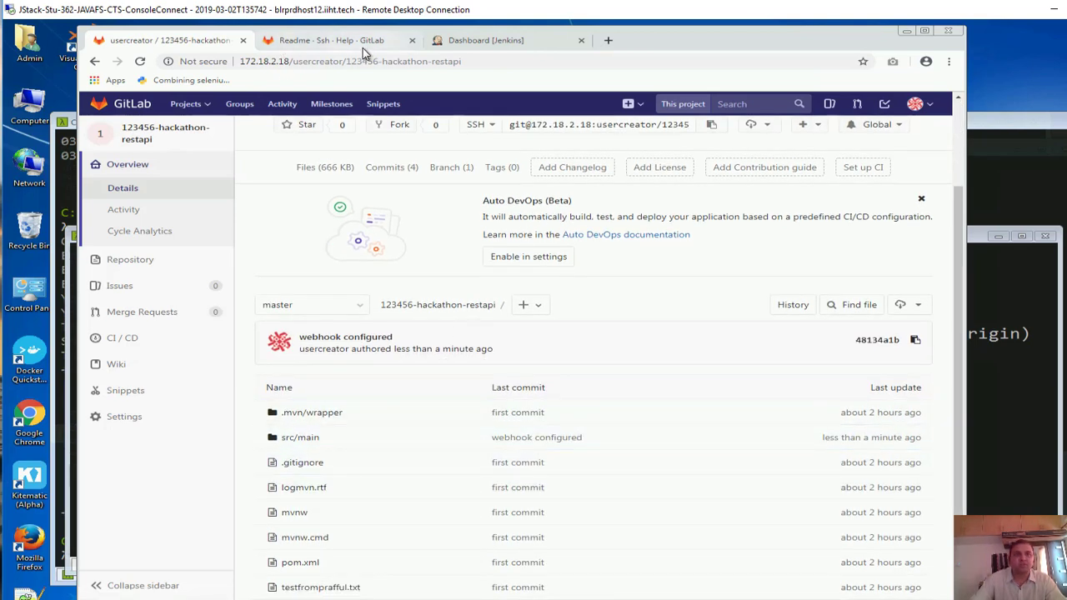
pyautogui.click(472, 45)
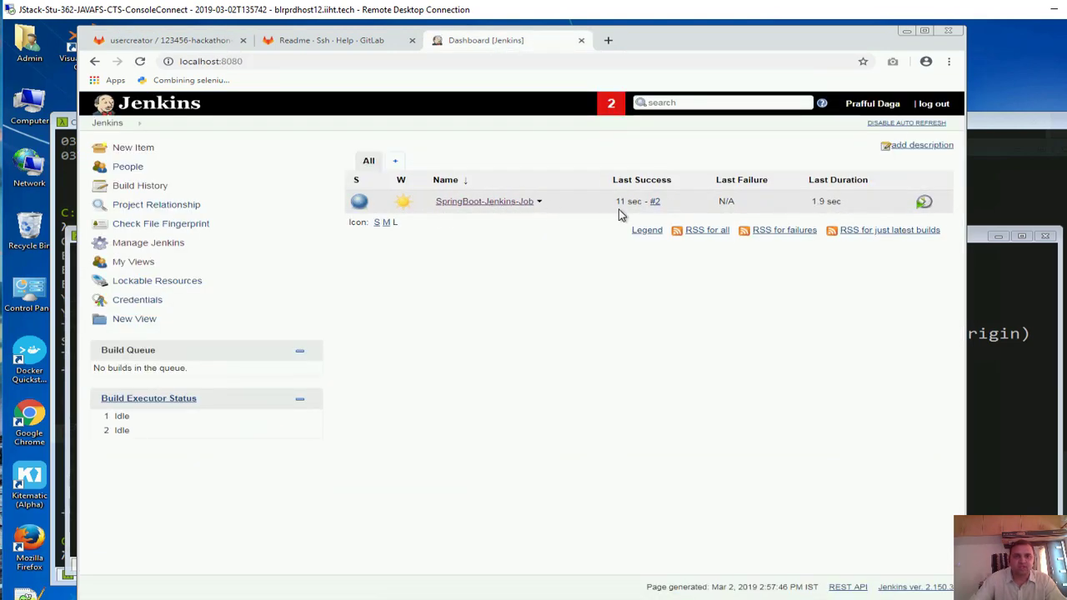
# Open the workspace's src/main/java/com/example/demo/restcontroller/TailorRestAPI.java and check its updated greeting
pyautogui.click(475, 203)
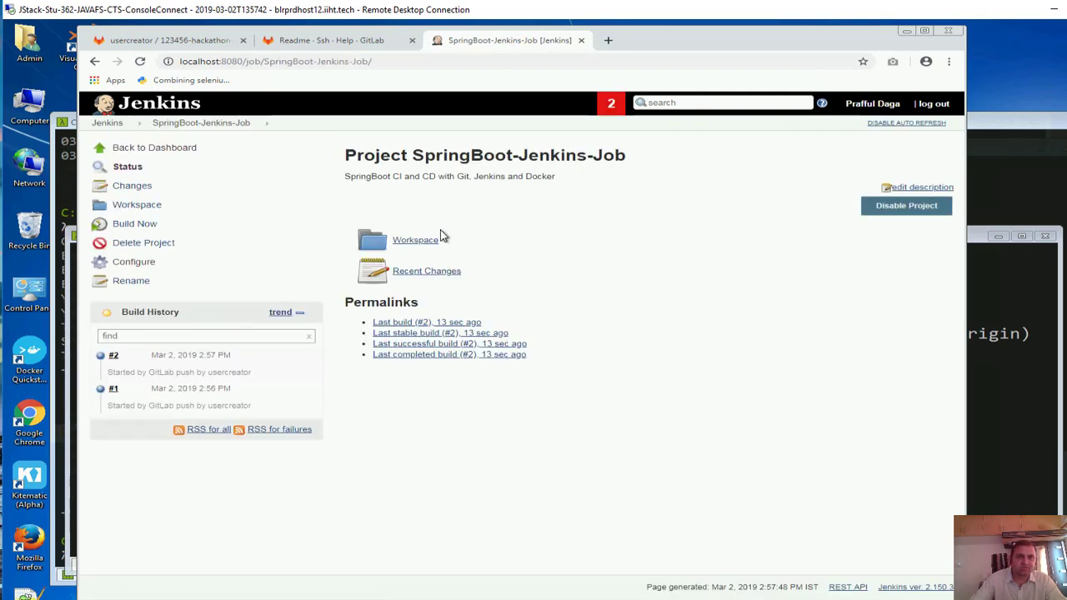
pyautogui.click(440, 243)
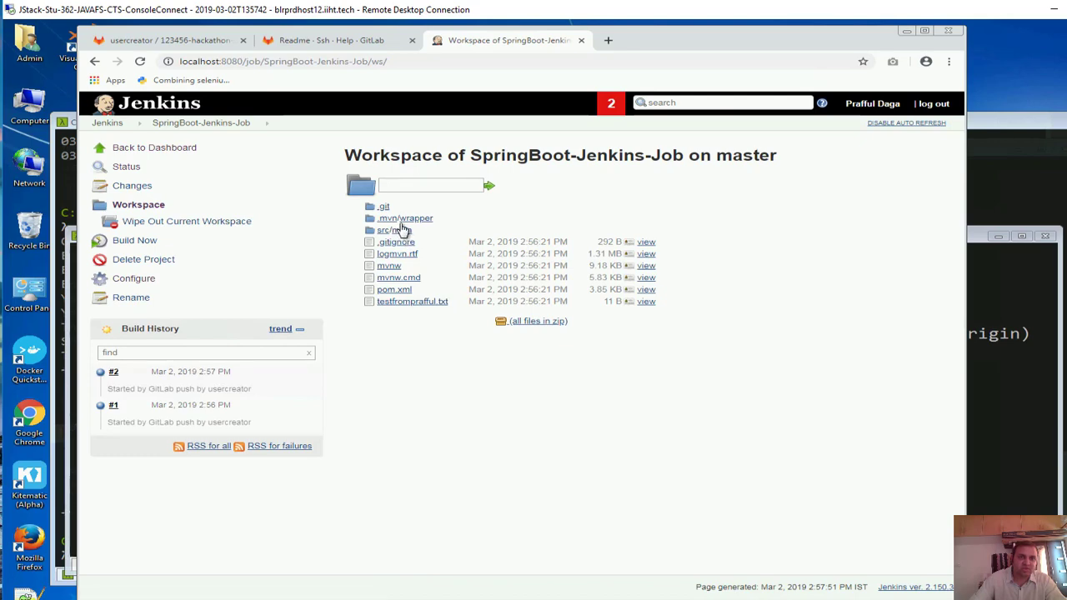
pyautogui.click(401, 231)
pyautogui.click(419, 208)
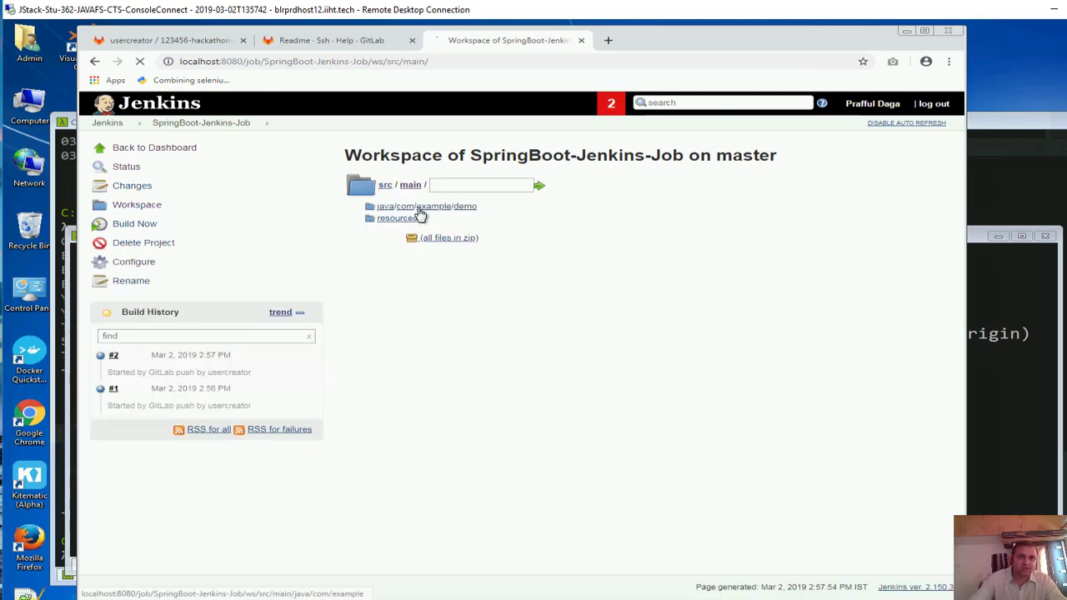
pyautogui.click(403, 208)
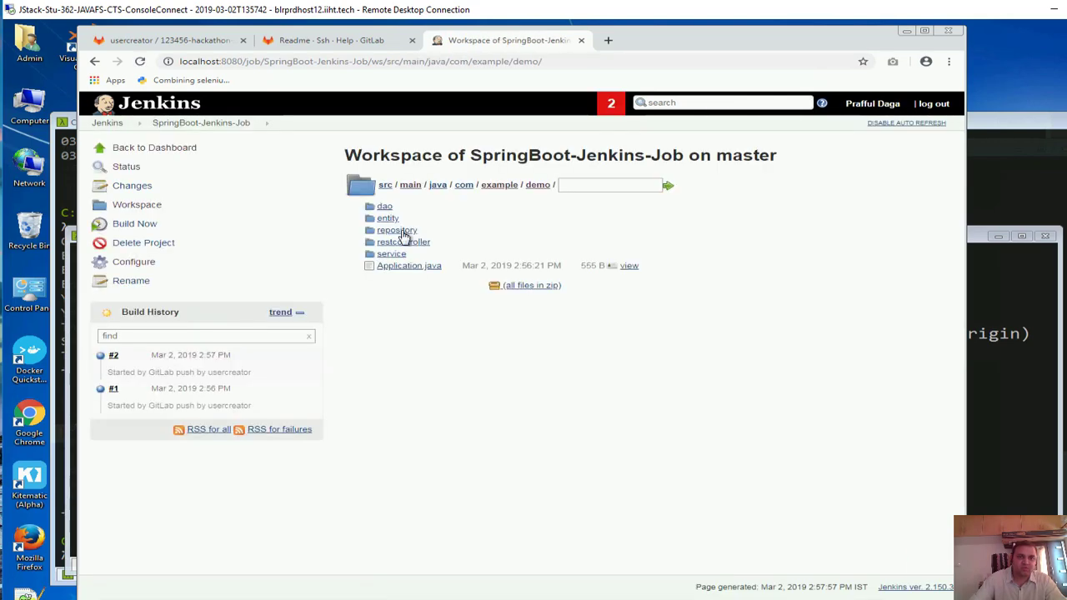
pyautogui.click(405, 242)
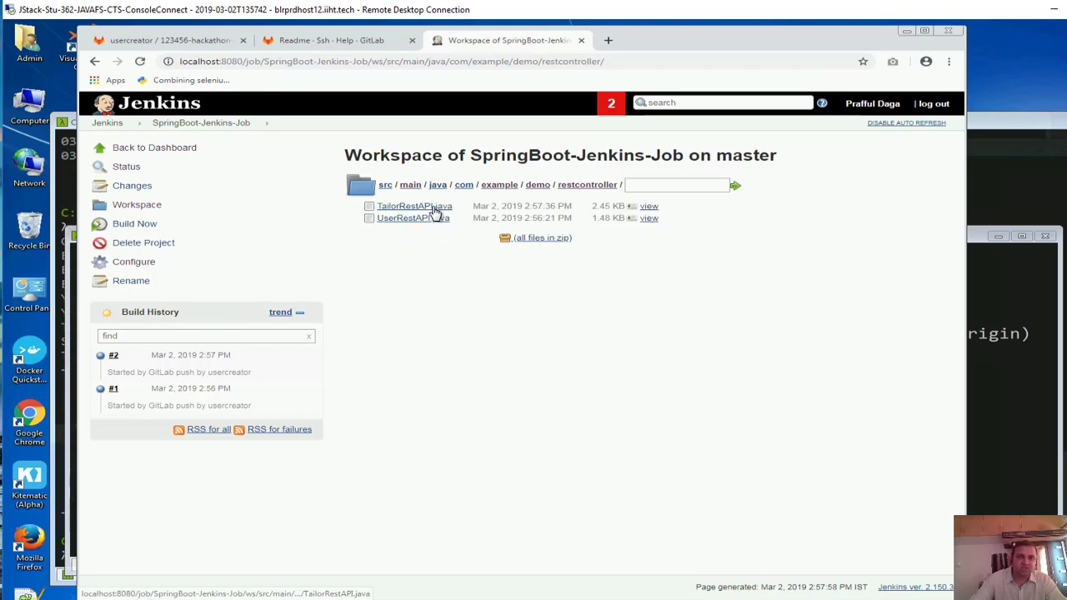
pyautogui.click(434, 208)
pyautogui.scroll(-3, 400, 337)
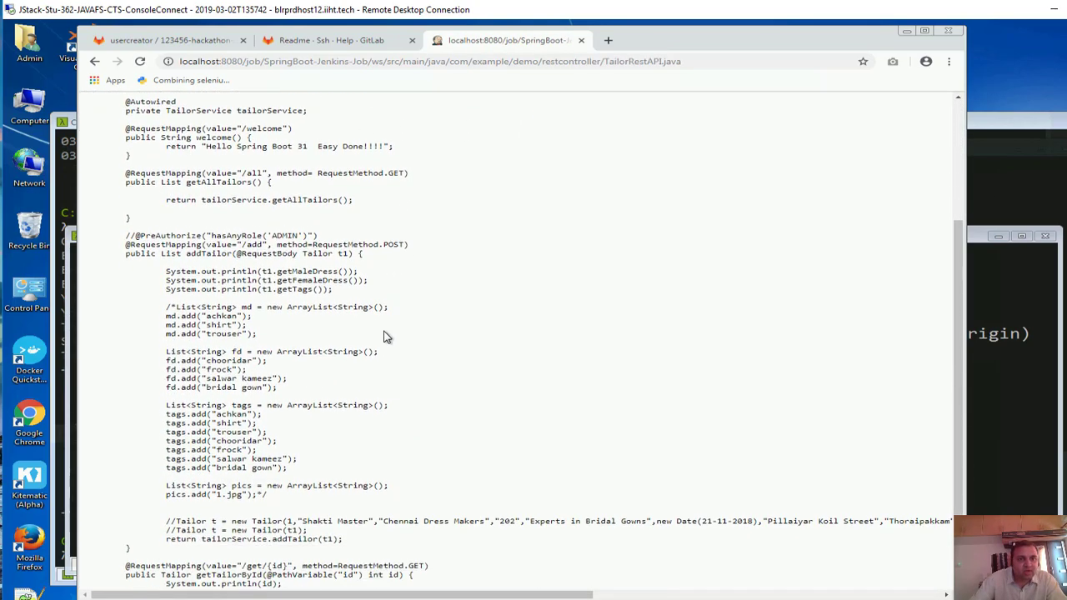
pyautogui.scroll(1, 351, 401)
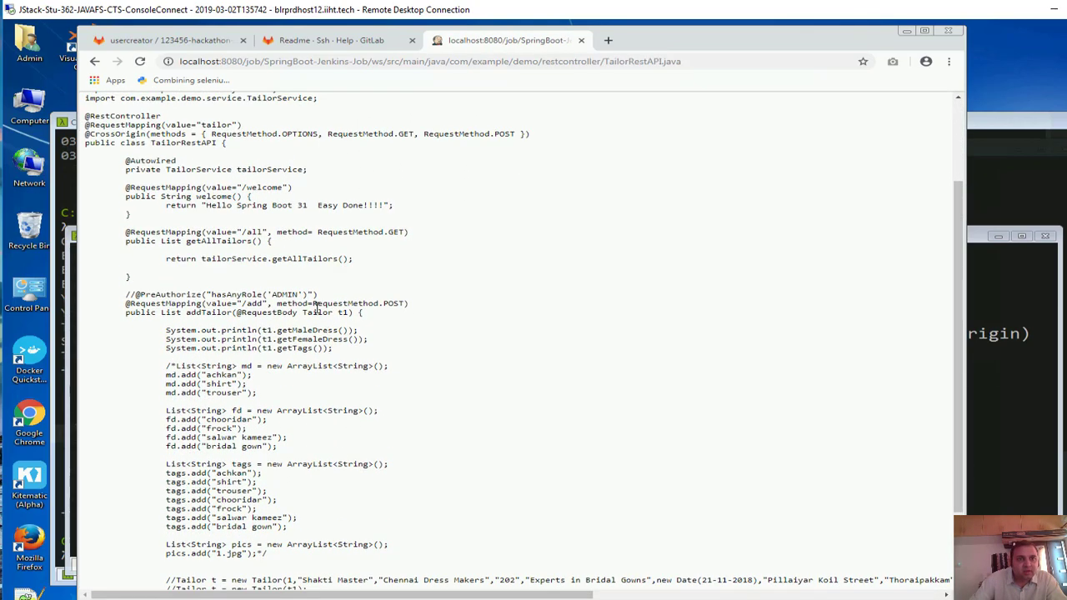
pyautogui.moveTo(227, 205); pyautogui.dragTo(368, 206)
# Go back to the dashboard, reopen SpringBoot-Jenkins-Job and review build #2 in its permalinks
pyautogui.click(95, 63)
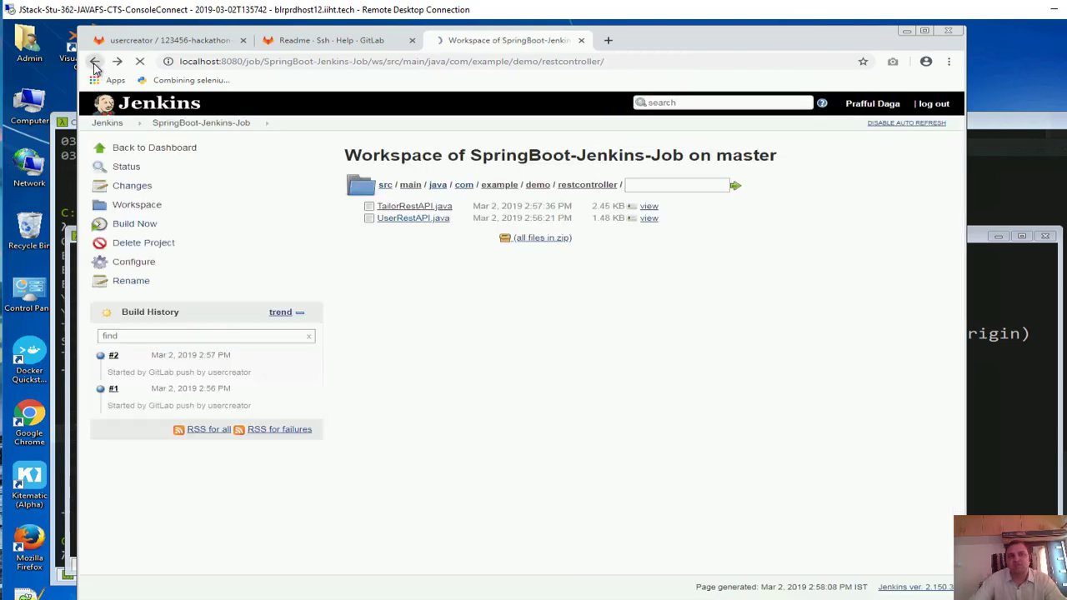
pyautogui.click(94, 64)
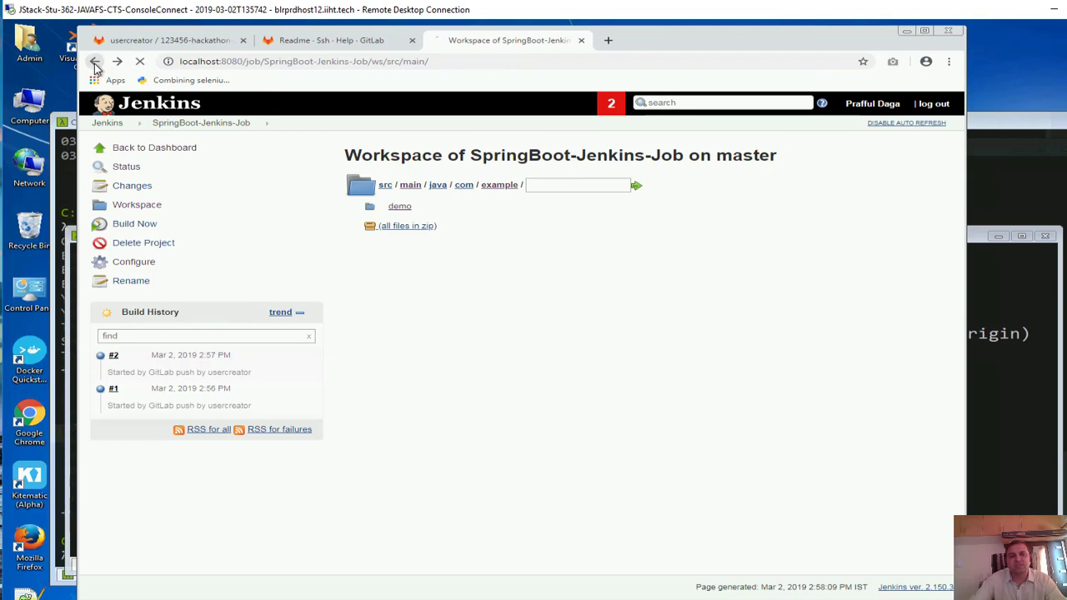
pyautogui.click(94, 64)
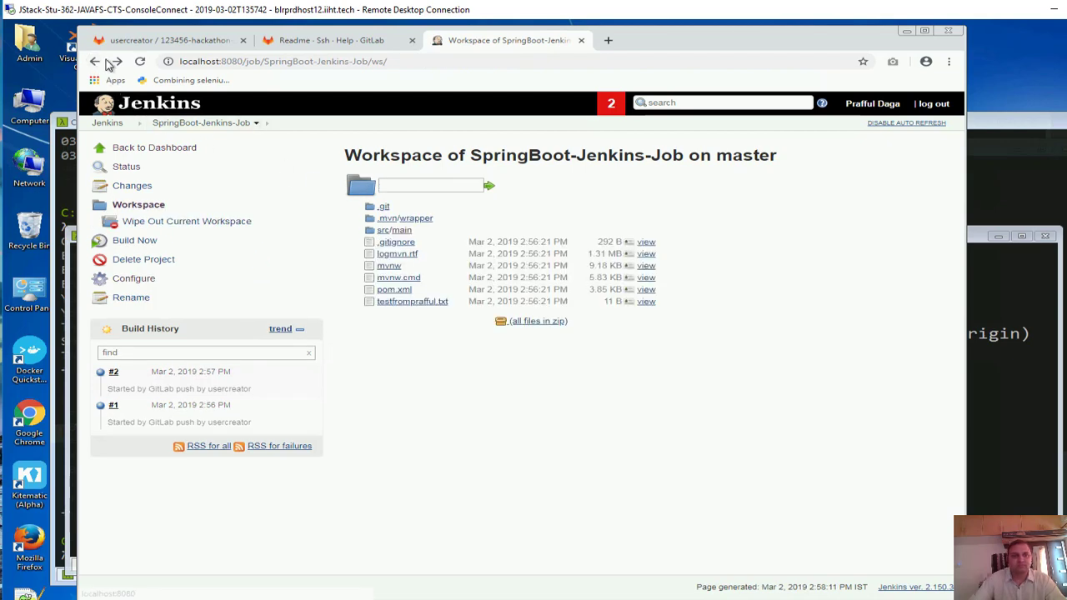
pyautogui.click(94, 65)
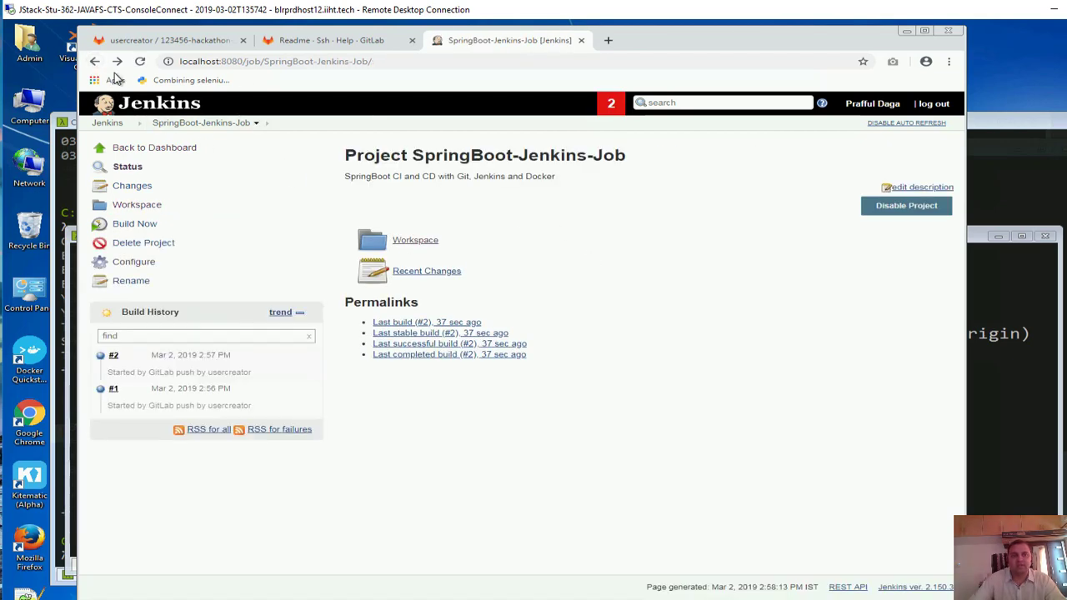
pyautogui.click(94, 65)
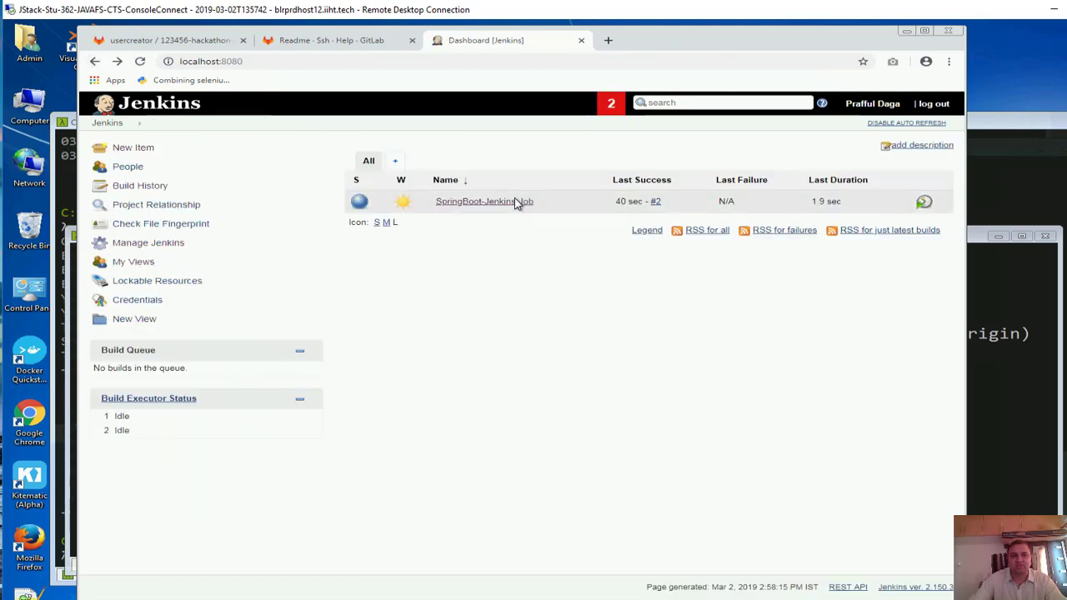
pyautogui.click(511, 201)
pyautogui.moveTo(559, 388); pyautogui.dragTo(408, 272)
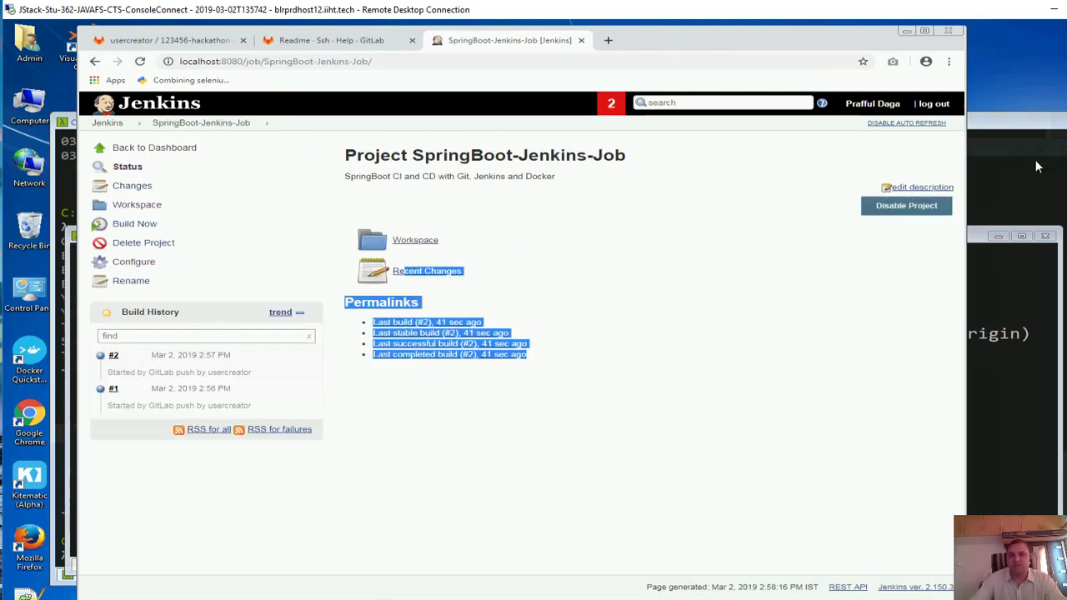
pyautogui.click(1016, 313)
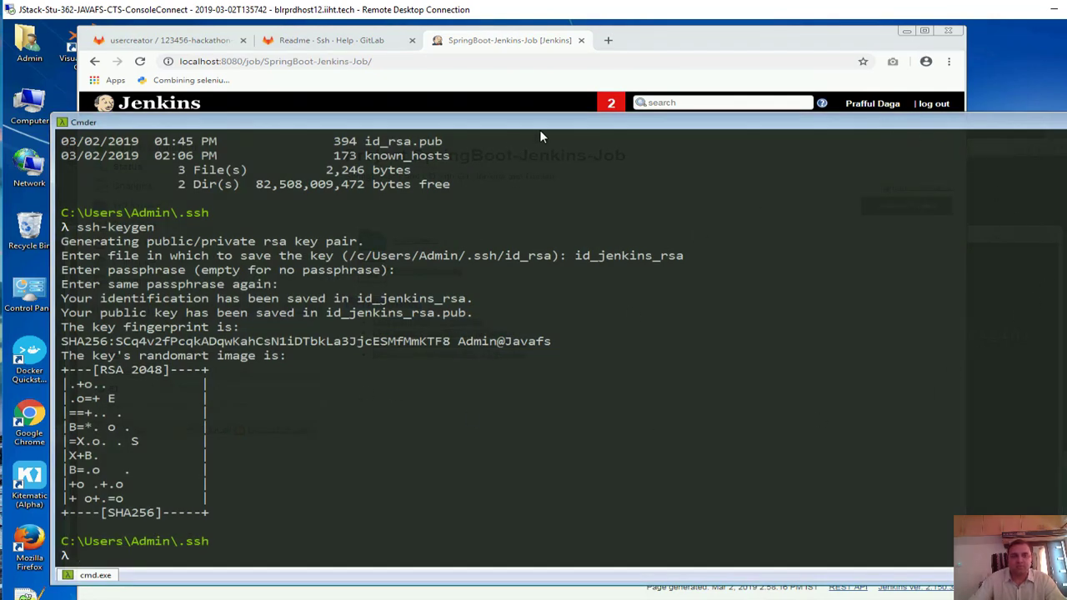
pyautogui.click(1060, 122)
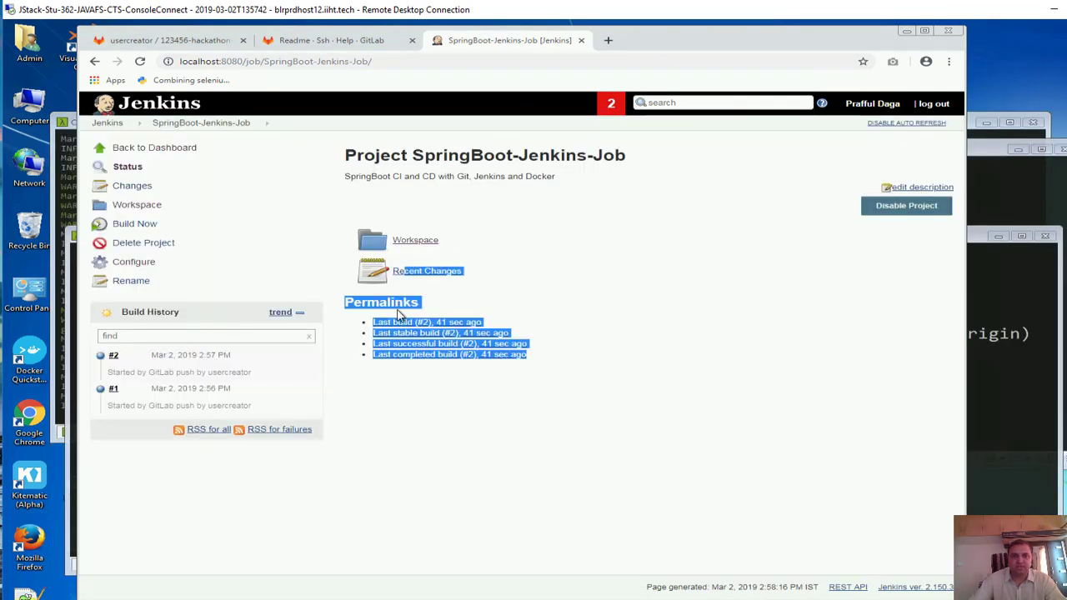
pyautogui.click(533, 420)
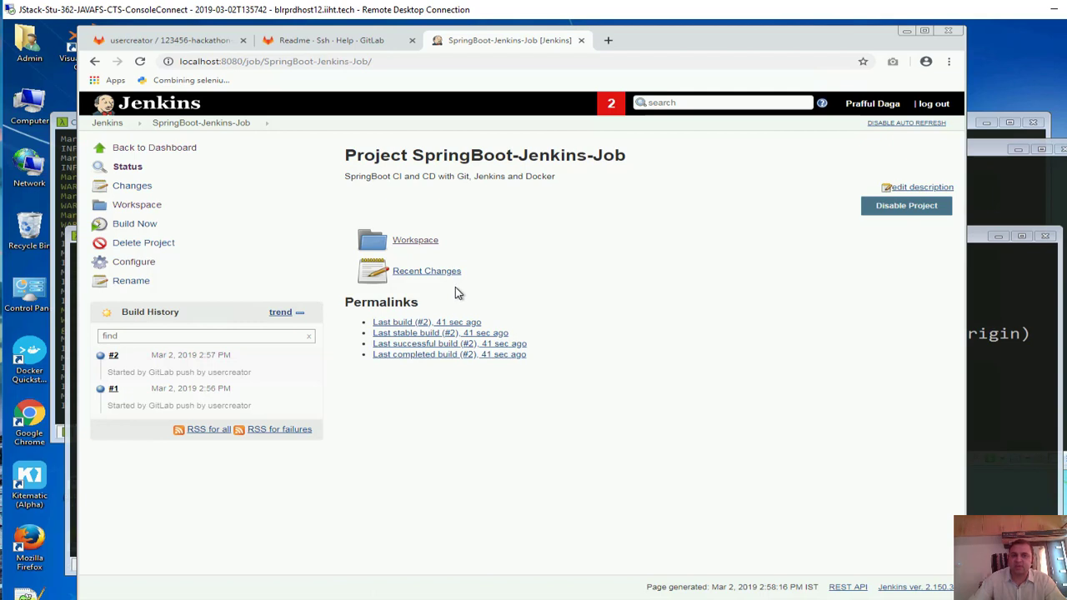